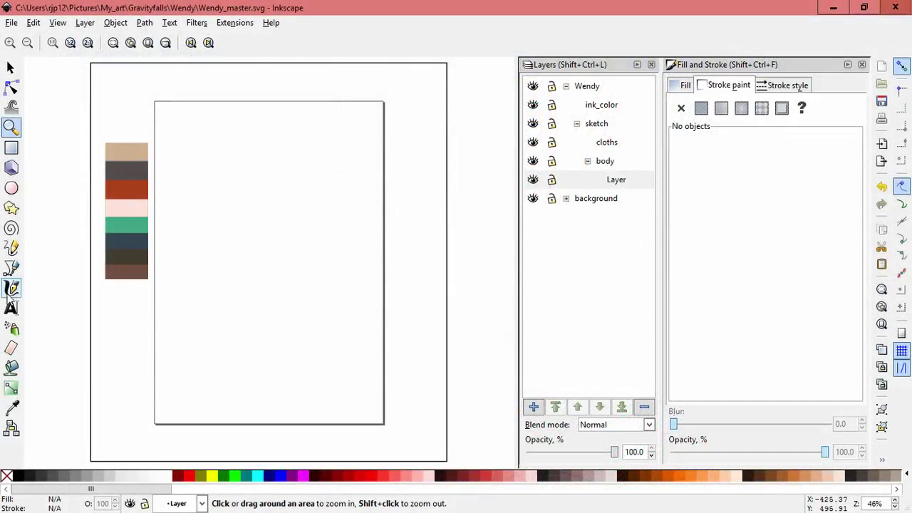
- Set the Calligraphy pen's fill to light blue (RGBA b6d2ffff) using a test stroke, and undo the test strokes
key("c")
left_click_drag(261, 198, 292, 318)
key("ctrl+z")
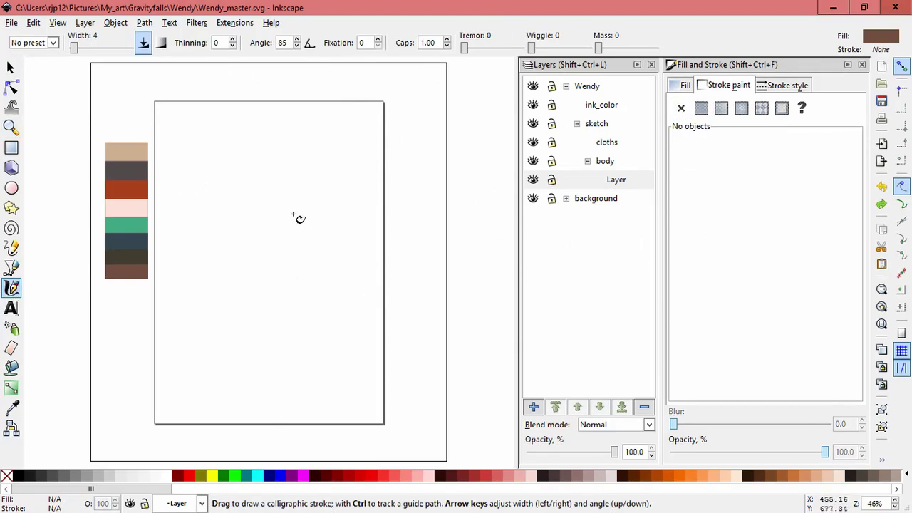
left_click(685, 86)
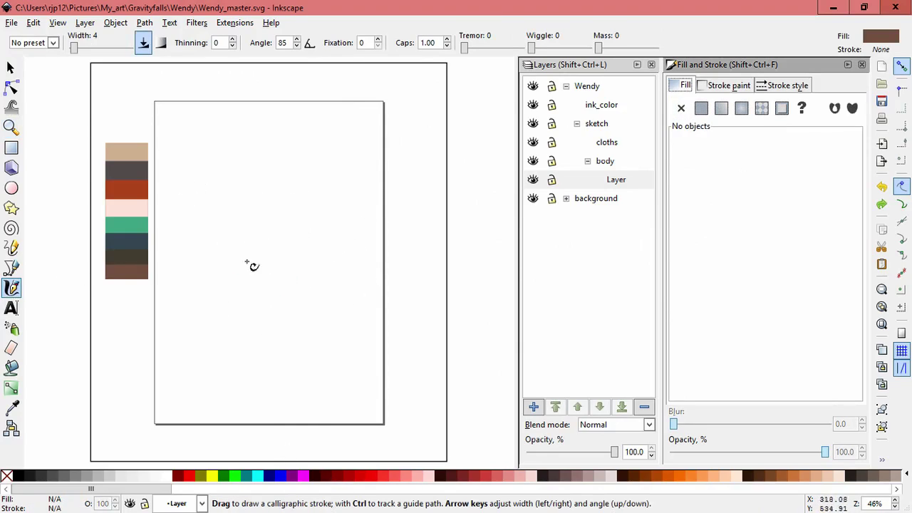
left_click_drag(203, 288, 353, 220)
left_click_drag(767, 164, 841, 182)
mouse_move(804, 192)
left_mouse_down()
mouse_move(788, 193)
mouse_move(798, 192)
left_mouse_up()
mouse_move(342, 194)
left_mouse_down()
mouse_move(294, 271)
mouse_move(308, 251)
left_mouse_up()
key("ctrl+z")
key("ctrl+z")
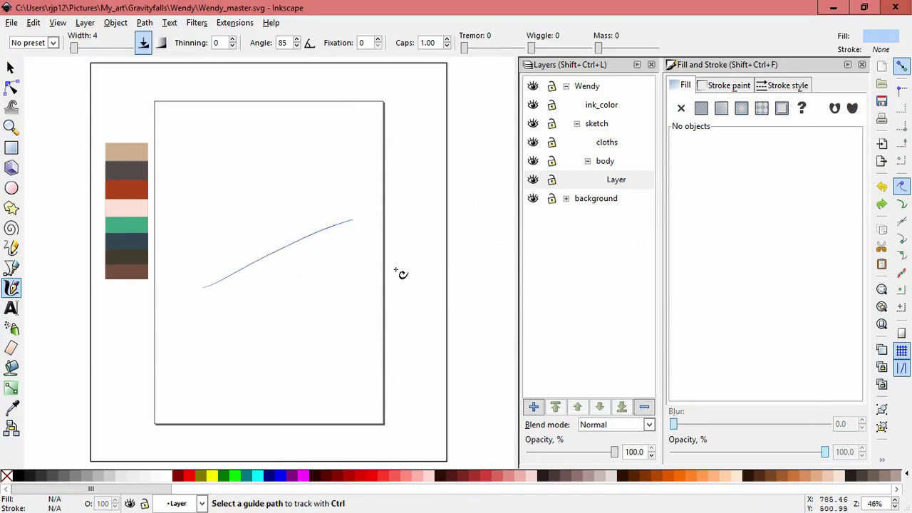
key("ctrl+z")
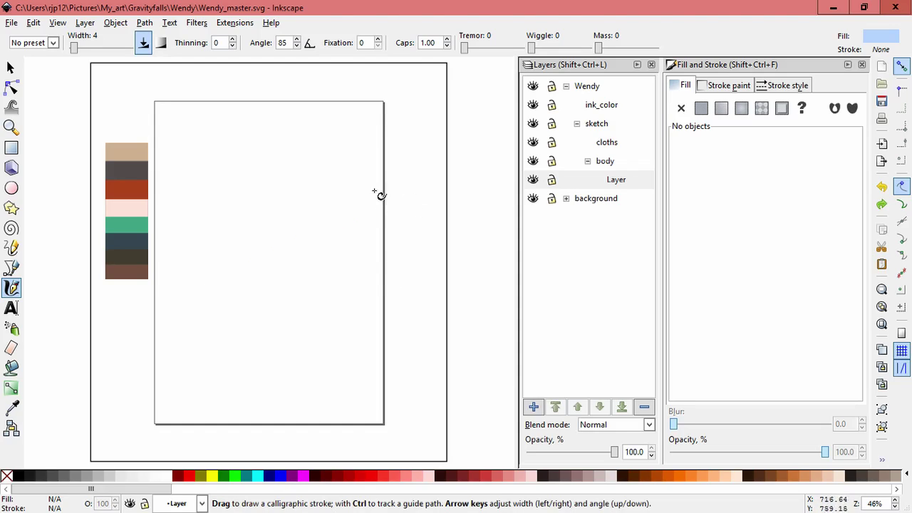
- Sketch a loose chest circle right of the page's centre and a similar hip circle just below it
mouse_move(288, 191)
left_mouse_down()
mouse_move(291, 234)
mouse_move(299, 229)
mouse_move(292, 220)
mouse_move(321, 212)
mouse_move(326, 231)
mouse_move(311, 239)
left_mouse_up()
key("ctrl+z")
left_click_drag(293, 198, 328, 227)
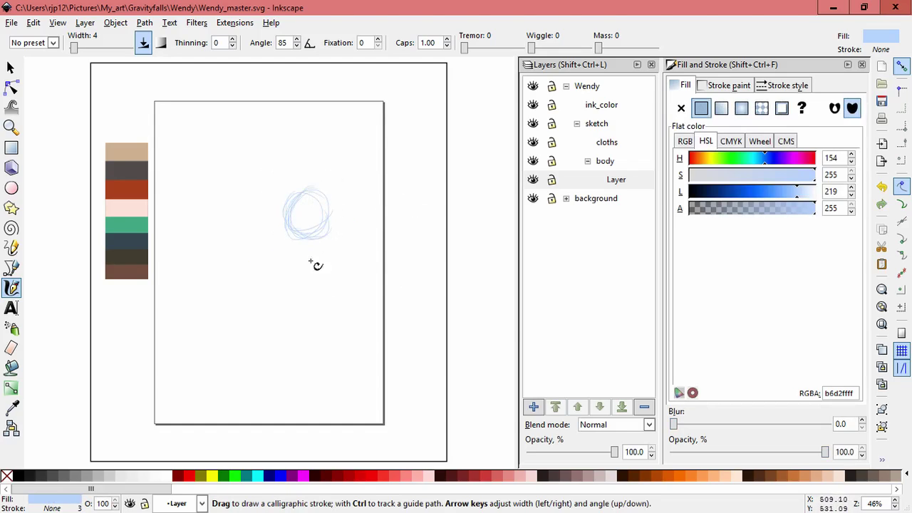
mouse_move(297, 278)
left_mouse_down()
mouse_move(302, 255)
mouse_move(289, 289)
mouse_move(314, 264)
mouse_move(313, 280)
left_mouse_up()
- Add a layer above the current one and sketch two slanting edges for the straight leg below the hip circle
left_click(533, 406)
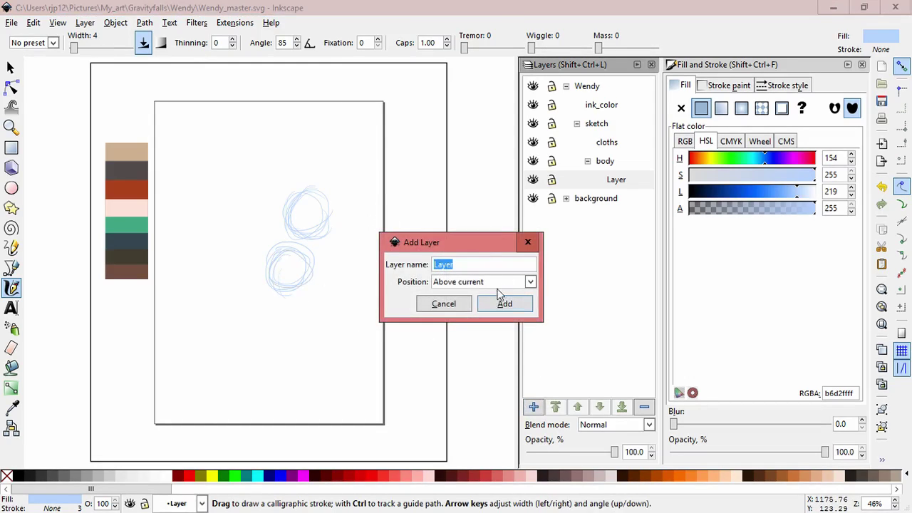
left_click(504, 301)
left_click_drag(312, 291, 269, 405)
key("ctrl+z")
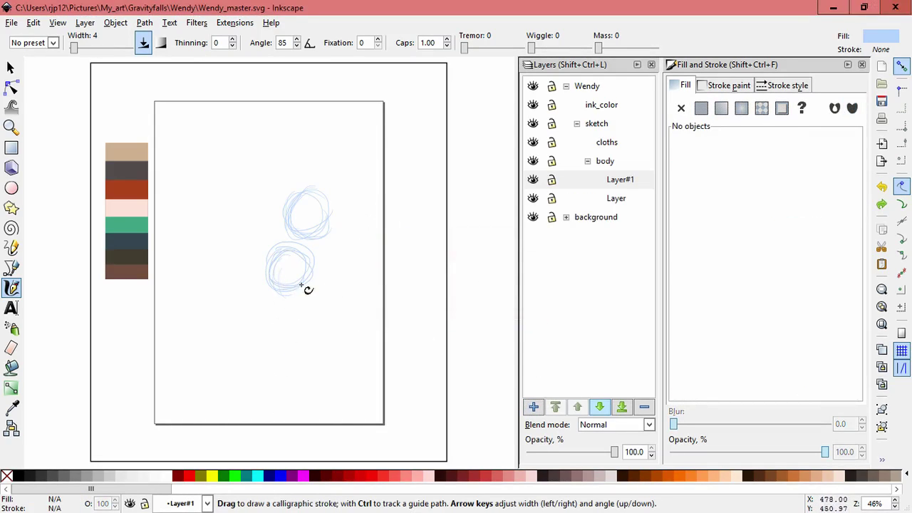
left_click_drag(308, 290, 271, 370)
left_click_drag(305, 295, 275, 360)
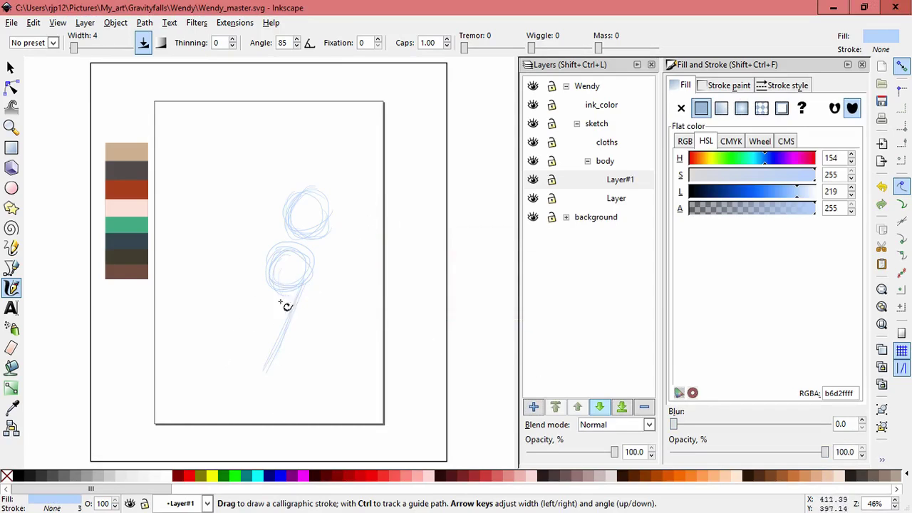
mouse_move(267, 327)
left_mouse_down()
mouse_move(265, 350)
mouse_move(287, 278)
mouse_move(265, 368)
left_mouse_up()
- Add another layer above and sketch the bent leg, with its thigh down from the hip and its shin crossing the straight leg
left_click(534, 406)
left_click(488, 303)
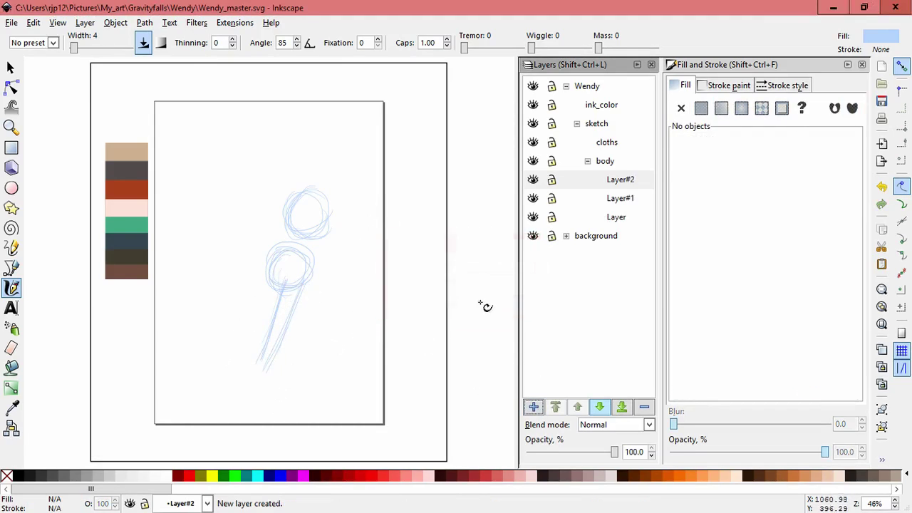
left_click_drag(269, 296, 276, 285)
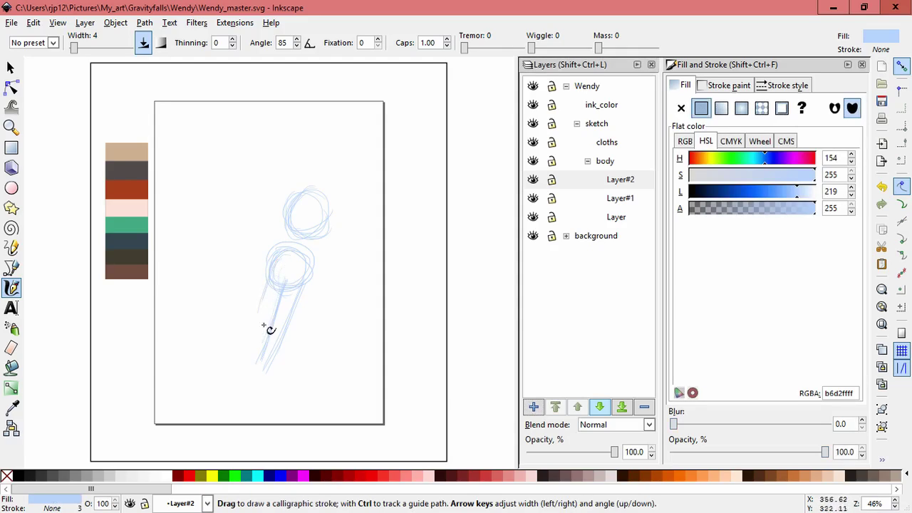
mouse_move(280, 350)
left_mouse_down()
mouse_move(291, 363)
mouse_move(276, 302)
mouse_move(289, 358)
left_mouse_up()
mouse_move(260, 307)
left_mouse_down()
mouse_move(287, 376)
mouse_move(279, 355)
mouse_move(340, 305)
left_mouse_up()
- Lengthen and reinforce both edges of the crossing leg's shin down to the ankle
scroll(329, 370, "up", 2)
key("space")
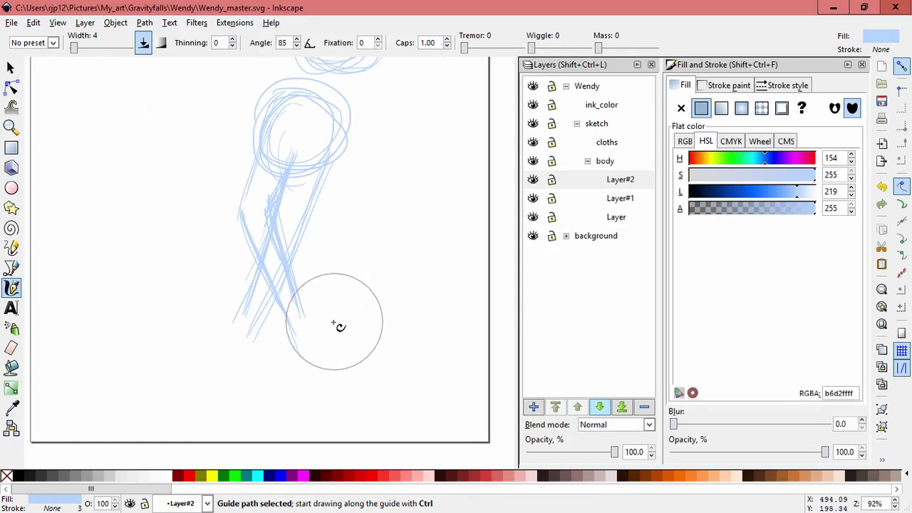
scroll(332, 321, "up", 1)
left_click_drag(280, 279, 300, 329)
left_click_drag(274, 255, 318, 360)
mouse_move(296, 313)
left_mouse_down()
mouse_move(309, 375)
mouse_move(268, 320)
left_mouse_up()
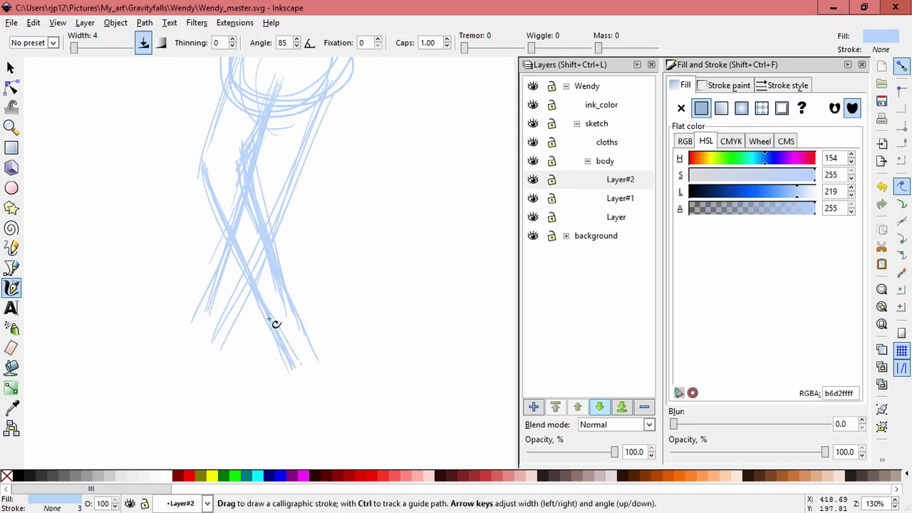
- Add a layer above and sketch the boot on the crossing leg, including its sole, heel, instep and upper rim
left_click(533, 407)
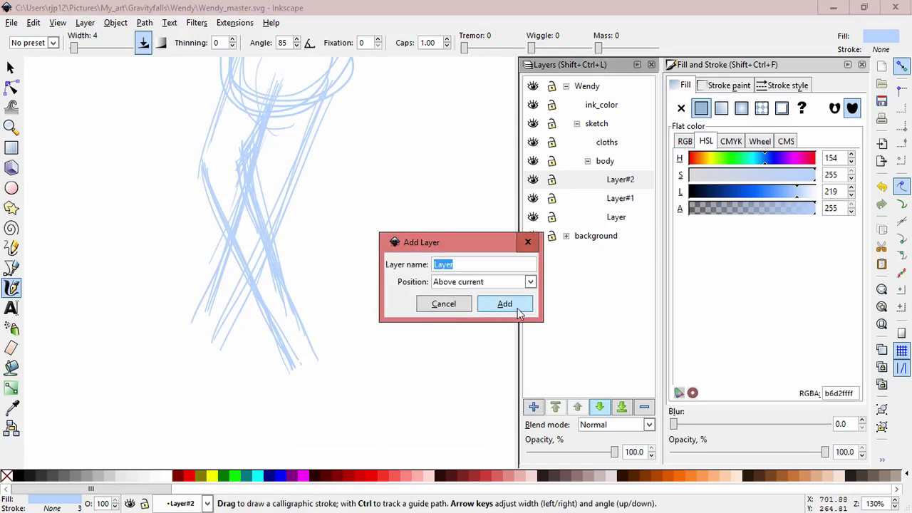
left_click(519, 307)
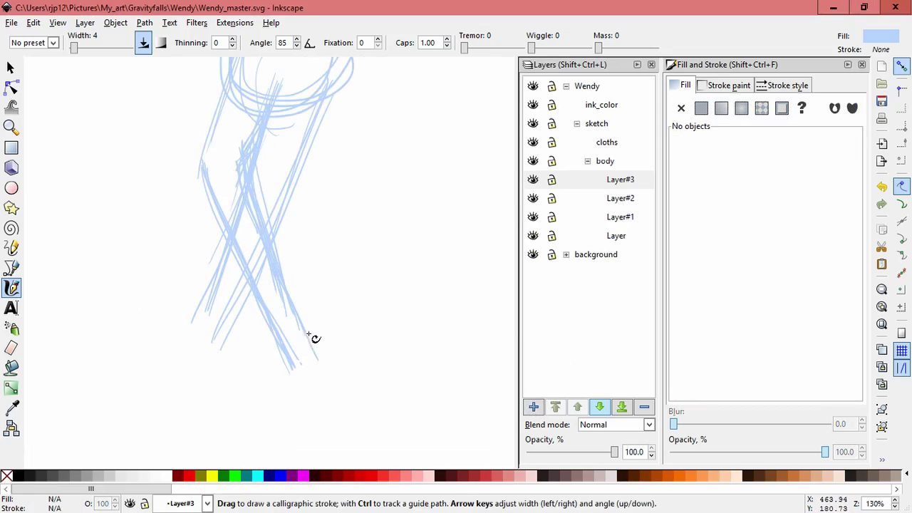
mouse_move(314, 333)
left_mouse_down()
mouse_move(271, 391)
mouse_move(207, 393)
left_mouse_up()
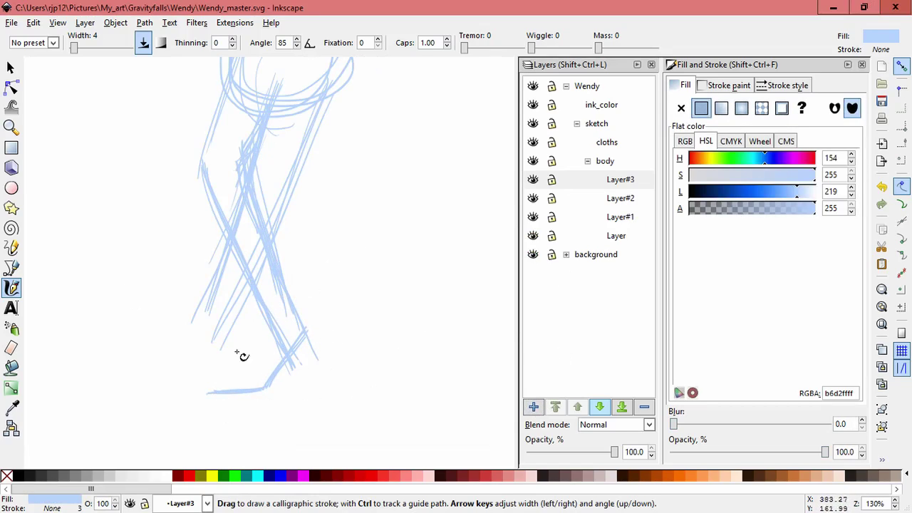
left_click_drag(278, 249, 307, 332)
mouse_move(273, 256)
left_mouse_down()
mouse_move(232, 288)
mouse_move(259, 341)
left_mouse_up()
mouse_move(232, 288)
left_mouse_down()
mouse_move(262, 337)
mouse_move(218, 383)
mouse_move(249, 363)
mouse_move(258, 341)
left_mouse_up()
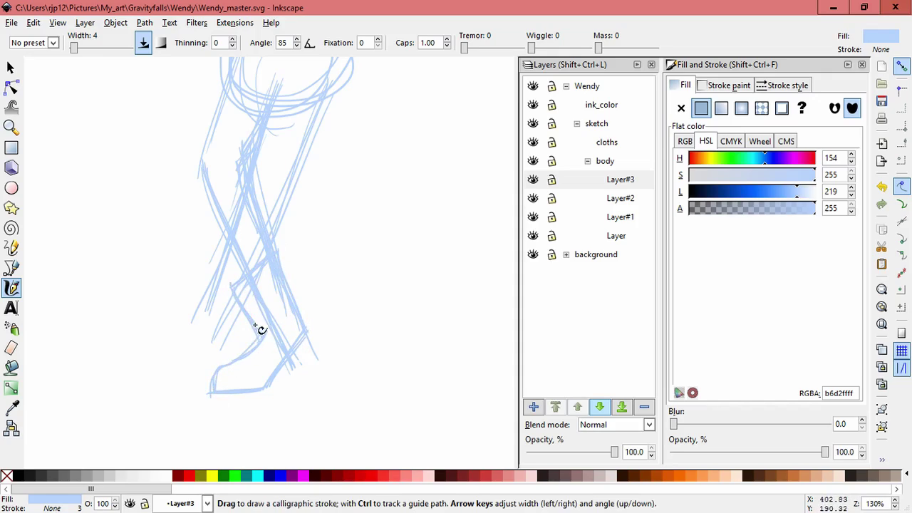
- Add a layer above and sketch the outline of the straight leg's boot, with its sole, shaft and rounded toe
key("space")
left_click_drag(356, 288, 400, 317)
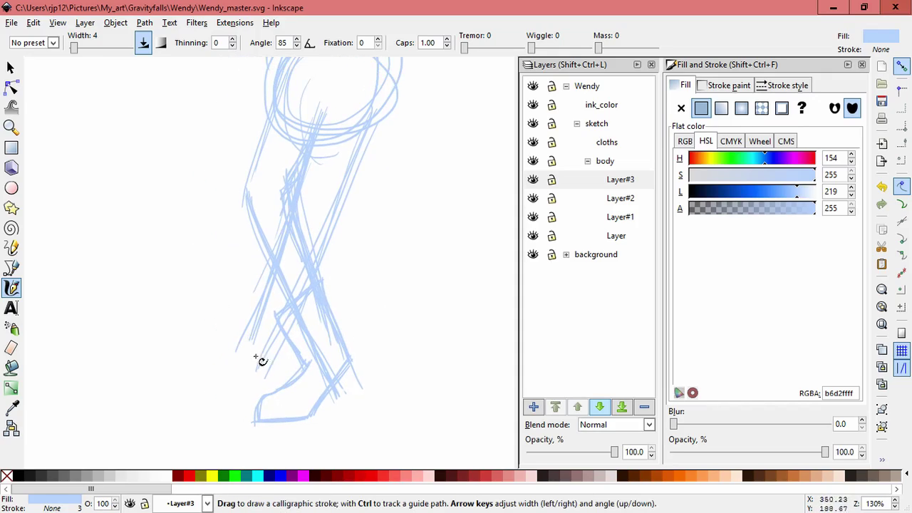
left_click(533, 407)
left_click(505, 305)
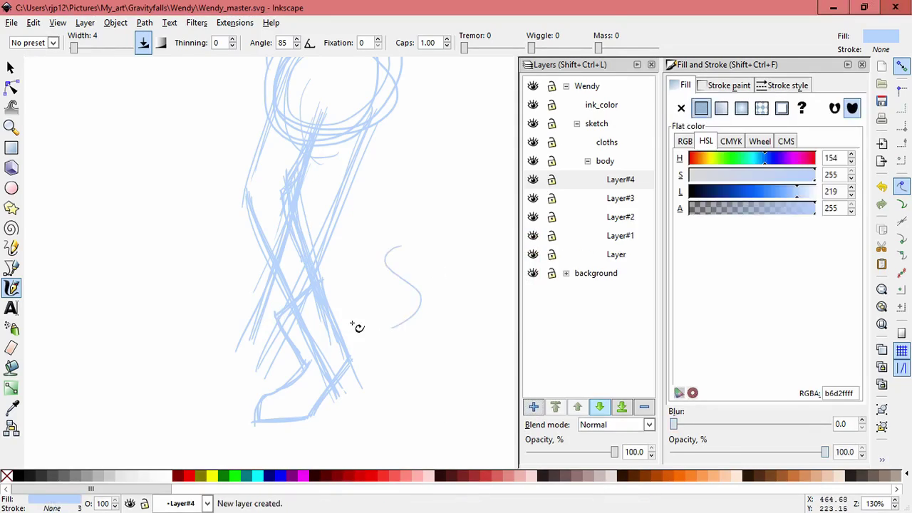
mouse_move(261, 302)
left_mouse_down()
mouse_move(287, 346)
mouse_move(248, 415)
mouse_move(176, 409)
left_mouse_up()
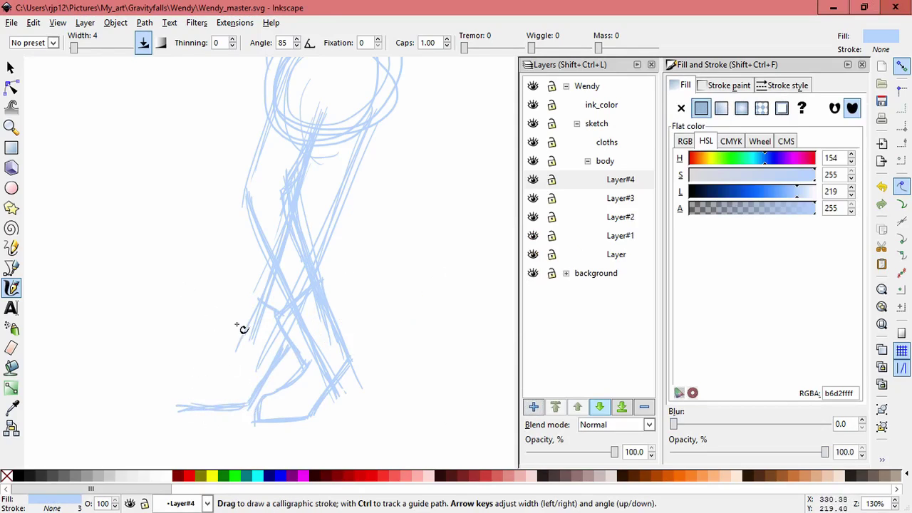
mouse_move(256, 303)
left_mouse_down()
mouse_move(223, 374)
mouse_move(172, 376)
mouse_move(159, 397)
mouse_move(241, 406)
left_mouse_up()
left_click_drag(230, 366, 179, 375)
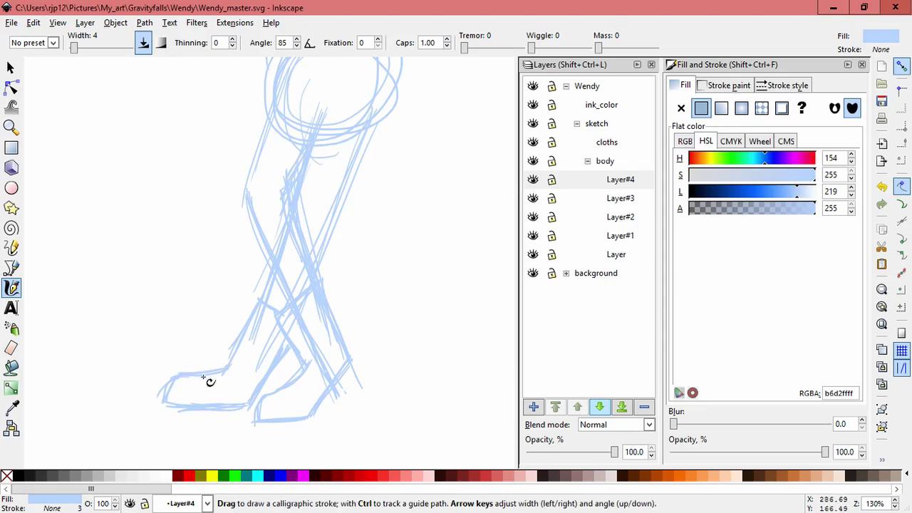
- Detail the straight leg's boot with its sole and rim, and thicken the other boot's heel on Layer#3
mouse_move(249, 400)
left_mouse_down()
mouse_move(226, 416)
mouse_move(167, 407)
mouse_move(176, 377)
left_mouse_up()
left_click_drag(228, 362, 250, 314)
left_click_drag(250, 315, 300, 341)
left_click_drag(249, 314, 301, 341)
mouse_move(257, 320)
left_mouse_down()
mouse_move(281, 375)
mouse_move(267, 383)
left_mouse_up()
left_click(568, 202)
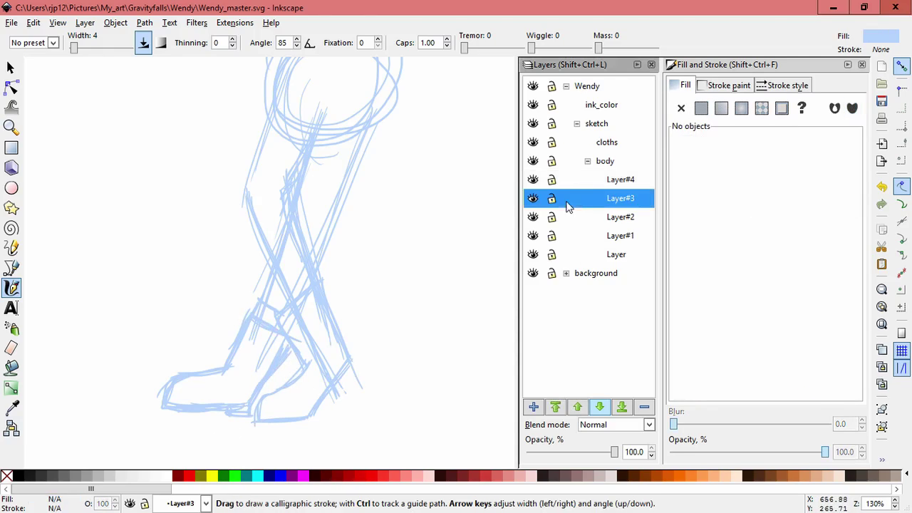
left_click_drag(347, 378, 351, 370)
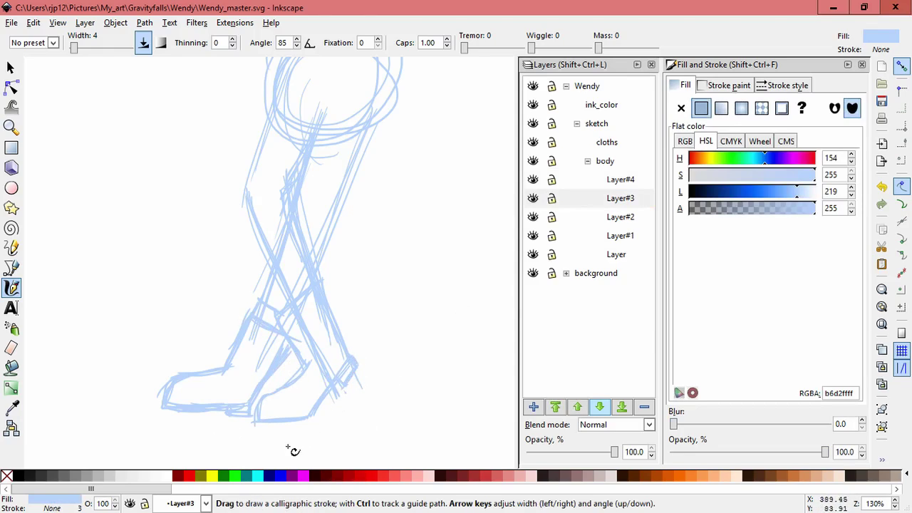
- Add a layer above Layer#4 and sketch both sides of the torso joining the chest circle to the hip circle
scroll(412, 368, "up", 7)
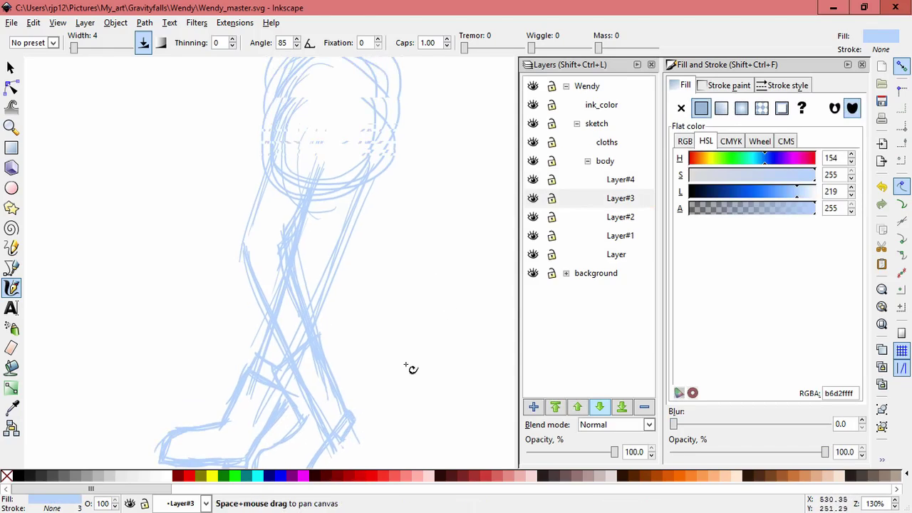
left_click(586, 180)
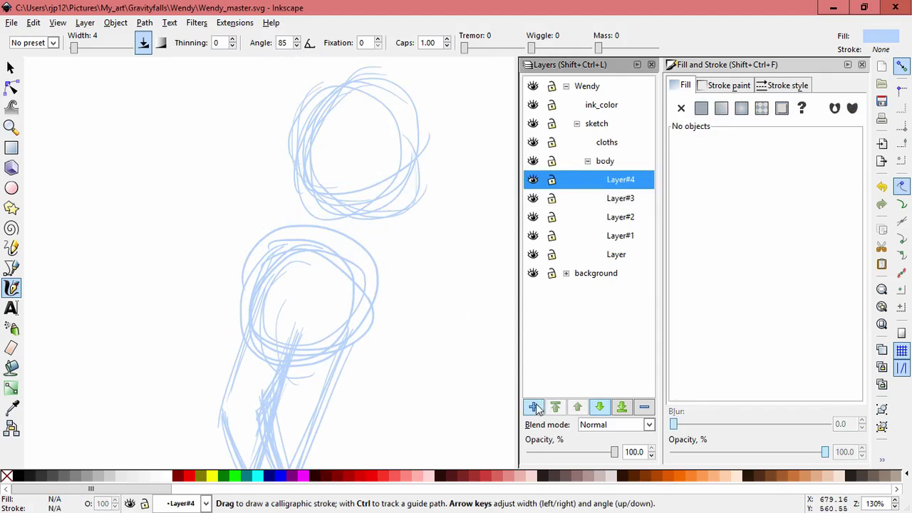
left_click(534, 407)
left_click(502, 307)
scroll(450, 312, "up", 2)
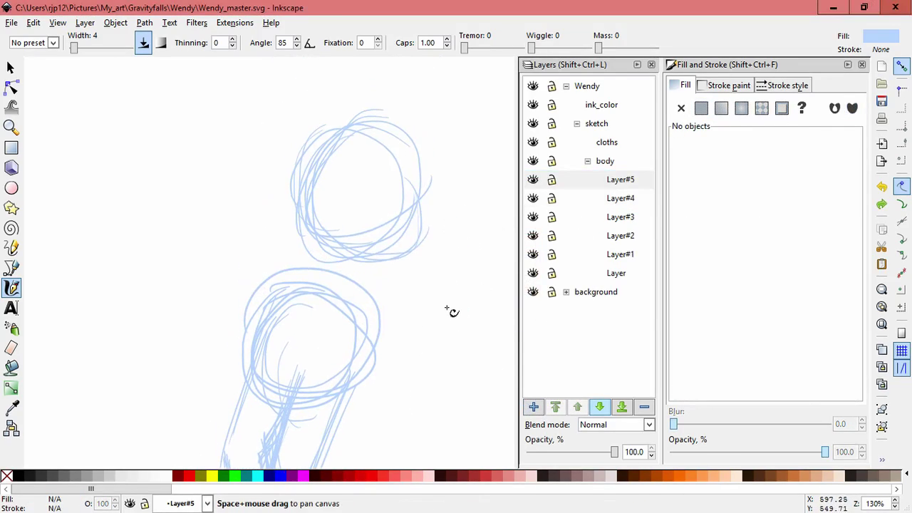
scroll(398, 274, "up", 1)
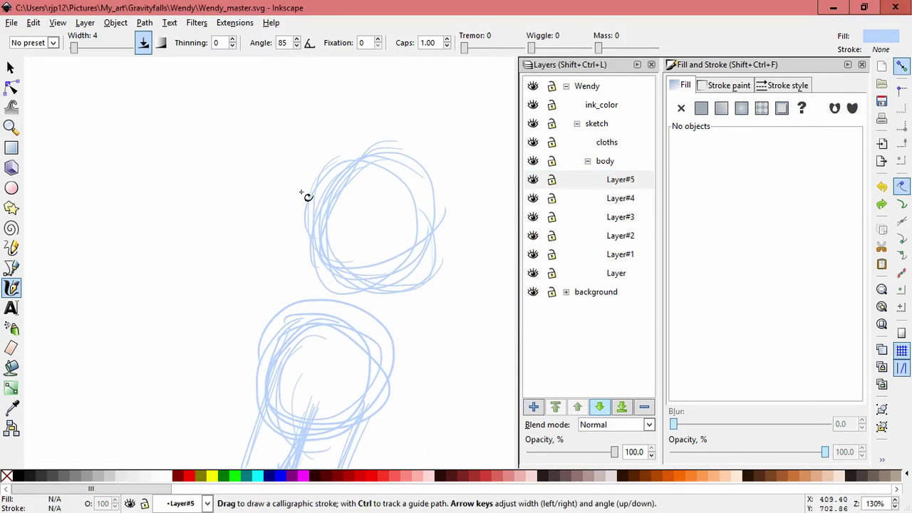
left_click_drag(320, 220, 286, 346)
mouse_move(295, 348)
left_mouse_down()
mouse_move(314, 223)
mouse_move(282, 348)
left_mouse_up()
mouse_move(322, 206)
left_mouse_down()
mouse_move(407, 139)
mouse_move(443, 188)
mouse_move(382, 395)
mouse_move(369, 370)
left_mouse_up()
- Extend the torso's back line over the hip into the thigh and reinforce the curve at the chest's upper edge
key("space")
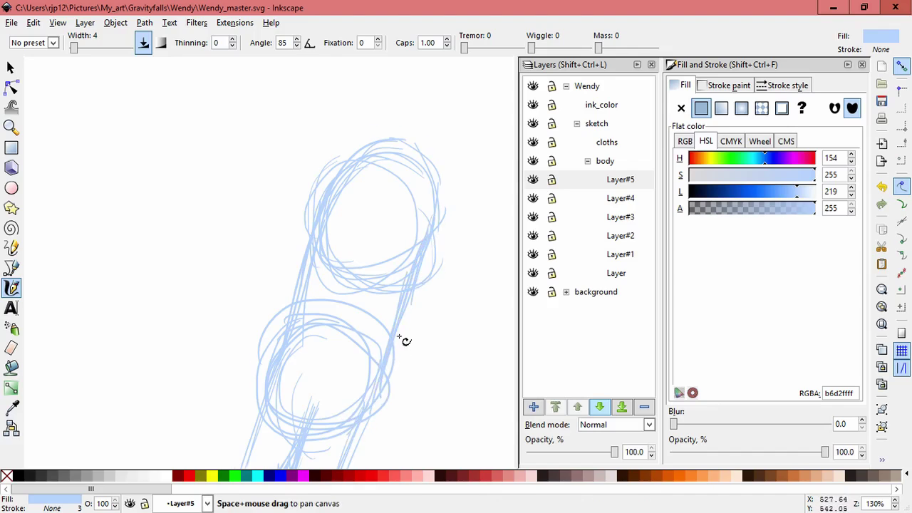
mouse_move(399, 337)
left_mouse_down()
mouse_move(391, 266)
mouse_move(346, 375)
left_mouse_up()
left_click_drag(374, 299, 308, 452)
key("space")
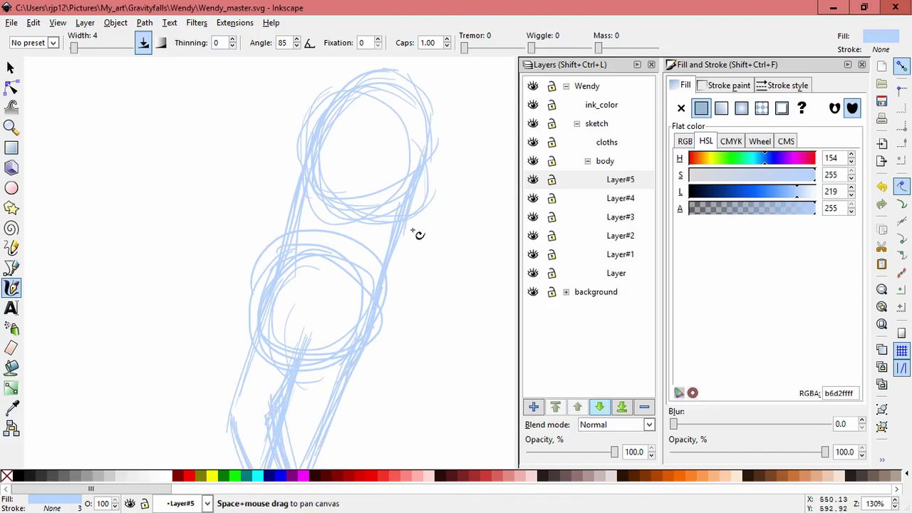
left_click_drag(412, 230, 403, 363)
left_click_drag(386, 200, 413, 272)
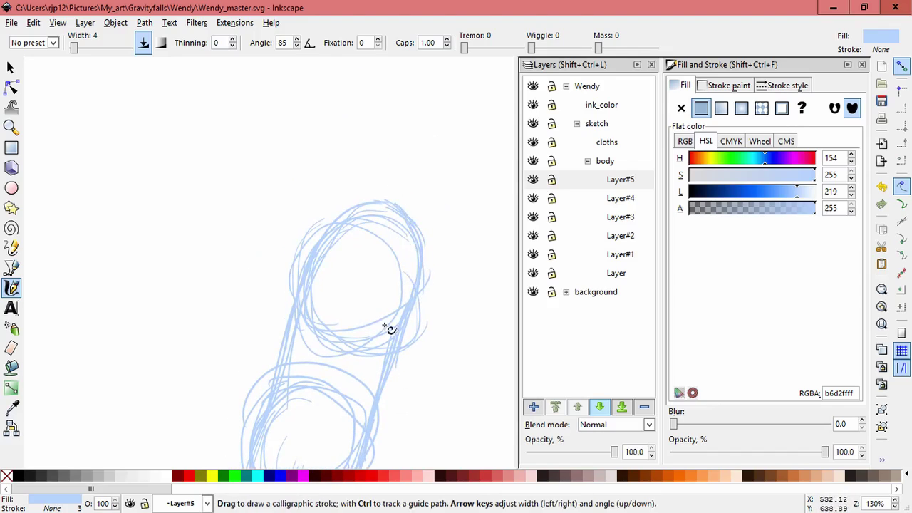
- Add a layer above Layer#5 and sketch the upper arm from the shoulder down along the right edge of the chest circle
key("space")
mouse_move(387, 326)
left_mouse_down()
mouse_move(424, 326)
mouse_move(399, 253)
left_mouse_up()
left_click(534, 407)
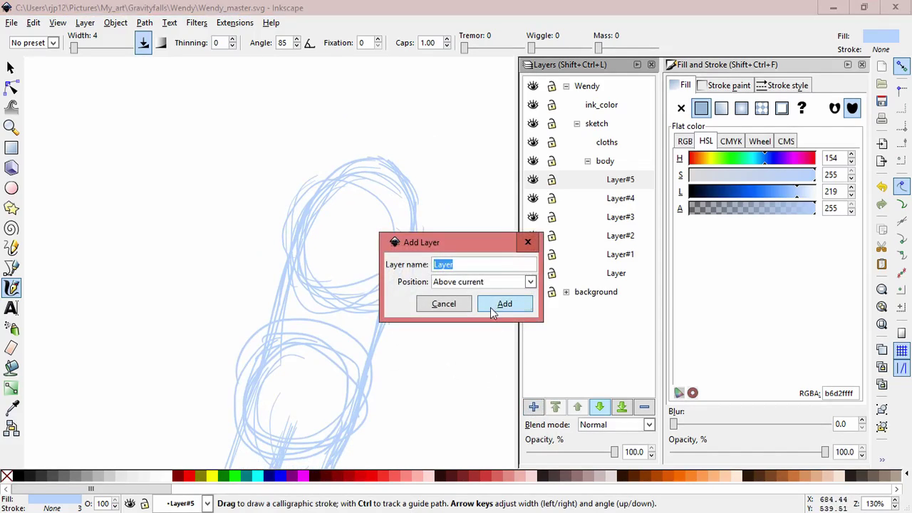
left_click(492, 308)
key("space")
scroll(435, 274, "up", 1)
left_click_drag(428, 237, 441, 257)
key("space")
scroll(432, 265, "down", 2)
scroll(437, 219, "up", 2, "ctrl")
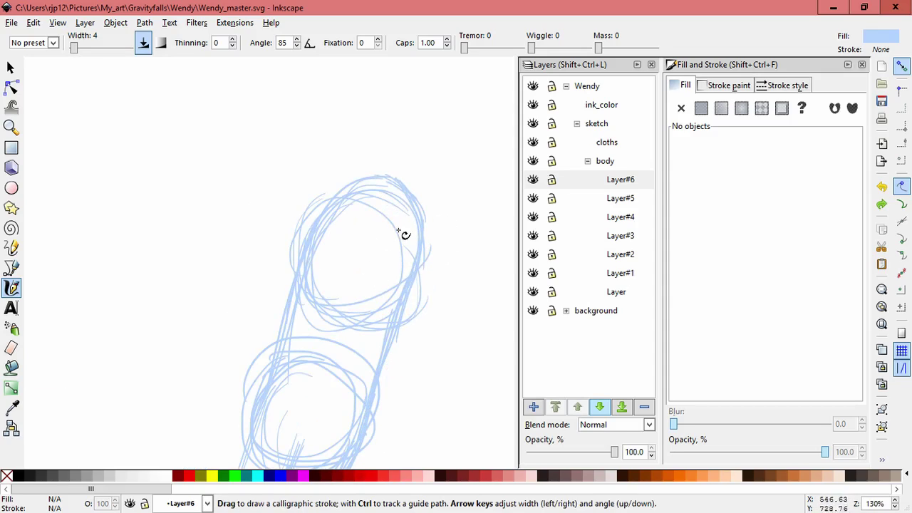
left_click_drag(414, 193, 417, 316)
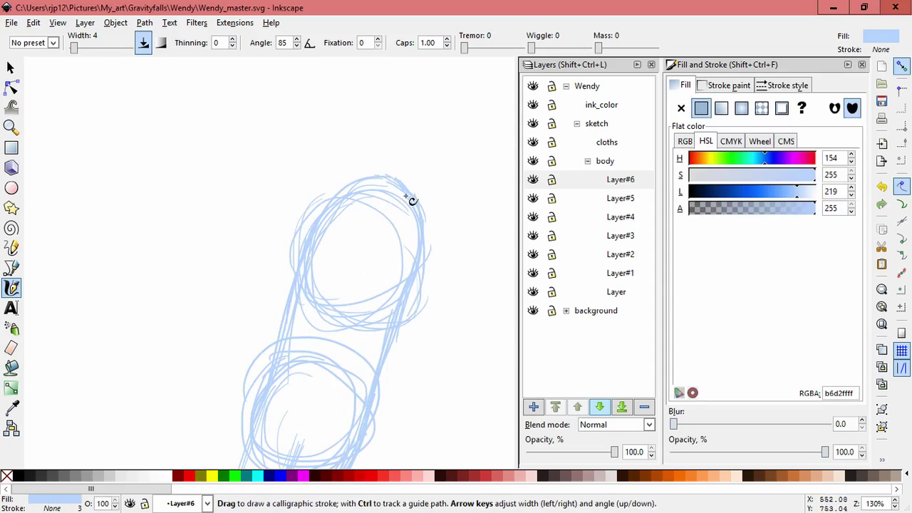
mouse_move(387, 230)
left_mouse_down()
mouse_move(409, 195)
mouse_move(424, 241)
mouse_move(418, 306)
left_mouse_up()
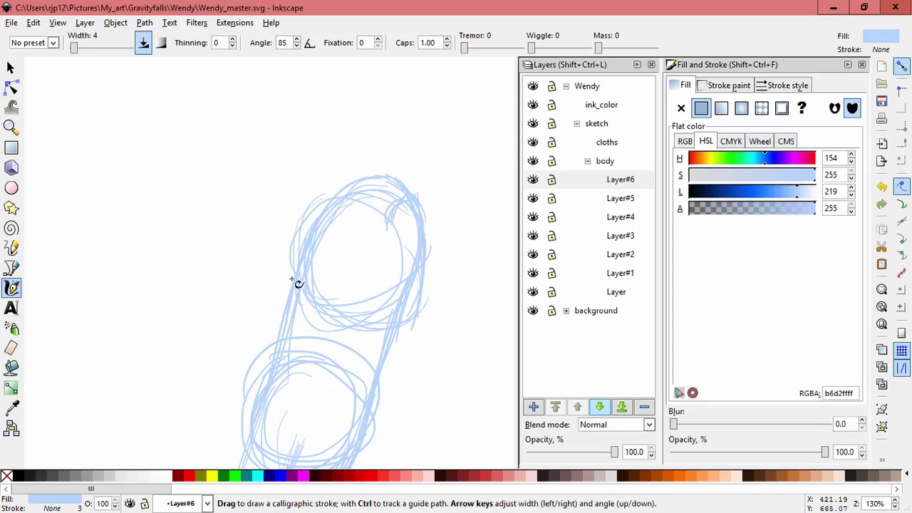
- Sketch the elbow and the forearm folded across the chest, and draw the upper arm's inner edge
mouse_move(279, 251)
left_mouse_down()
mouse_move(356, 318)
mouse_move(410, 343)
left_mouse_up()
mouse_move(416, 312)
left_mouse_down()
mouse_move(407, 338)
mouse_move(380, 344)
left_mouse_up()
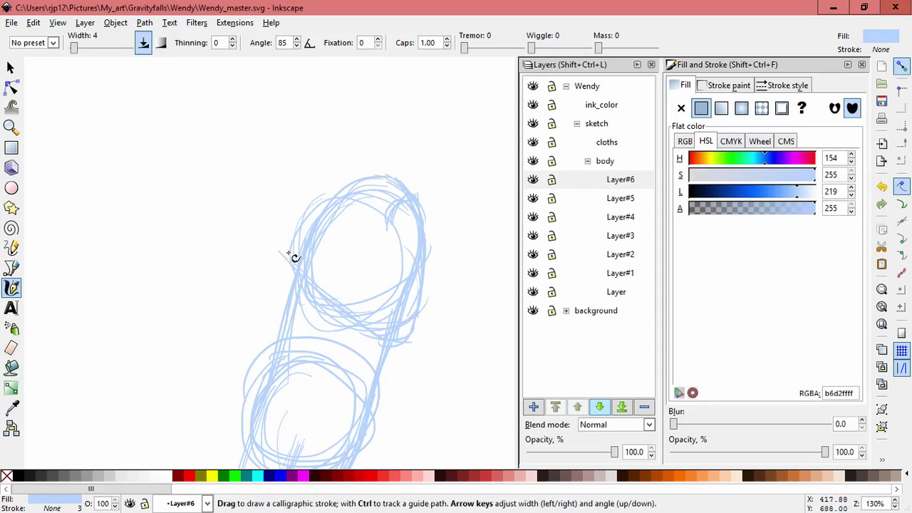
mouse_move(305, 238)
left_mouse_down()
mouse_move(280, 255)
mouse_move(293, 275)
mouse_move(357, 279)
mouse_move(371, 288)
left_mouse_up()
mouse_move(389, 226)
left_mouse_down()
mouse_move(388, 291)
mouse_move(358, 281)
mouse_move(329, 251)
left_mouse_up()
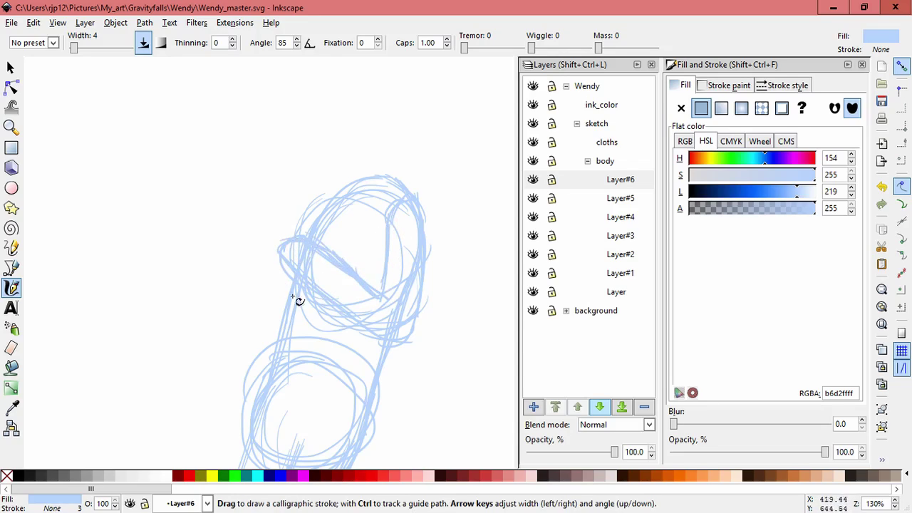
- Try to rework the forearm folded across the chest and sketch the other arm's outline beyond the chest circle
left_click_drag(303, 295, 300, 288)
mouse_move(375, 268)
left_mouse_down()
mouse_move(389, 275)
mouse_move(334, 264)
left_mouse_up()
key("ctrl+z")
key("ctrl+z")
mouse_move(271, 264)
left_mouse_down()
mouse_move(283, 264)
mouse_move(260, 266)
left_mouse_up()
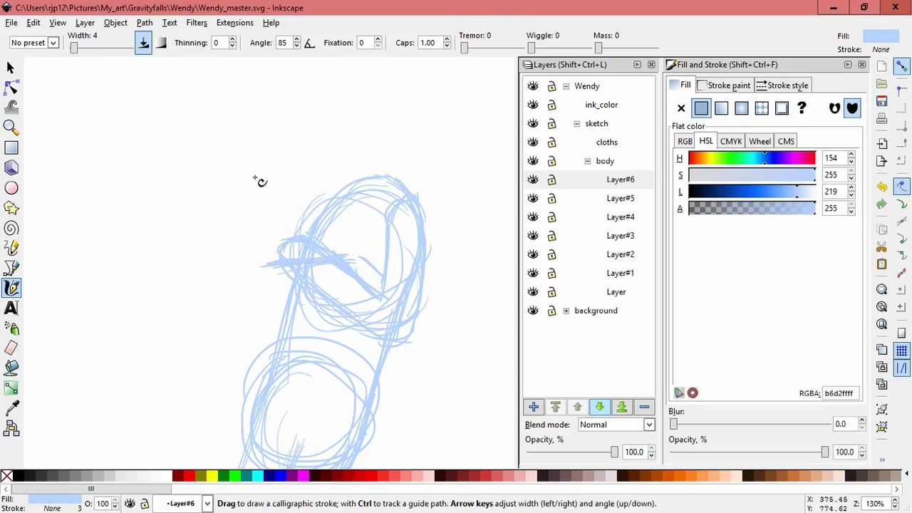
mouse_move(328, 188)
left_mouse_down()
mouse_move(269, 250)
mouse_move(261, 299)
mouse_move(275, 292)
left_mouse_up()
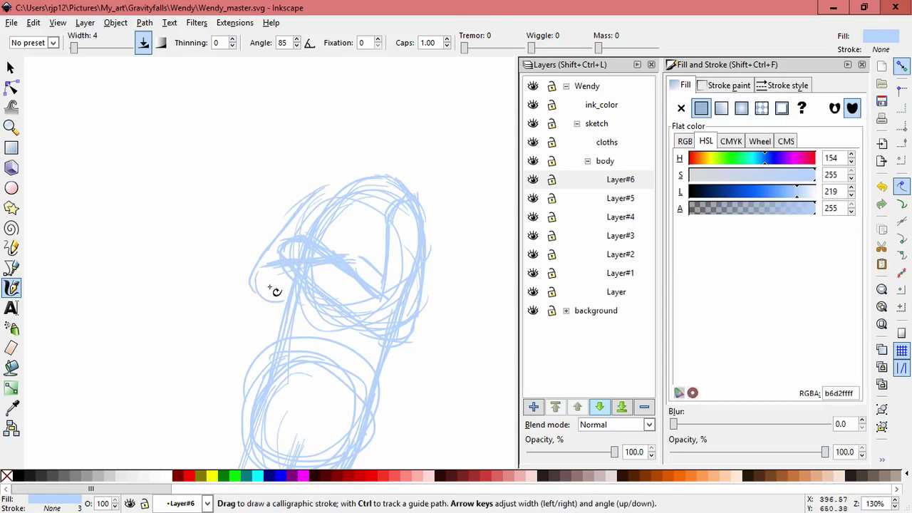
- Undo all the arm strokes on Layer#6, including the folded forearm, the elbow and the upper arm
key("ctrl+z")
key("ctrl+z")
key("ctrl+z")
key("ctrl+z")
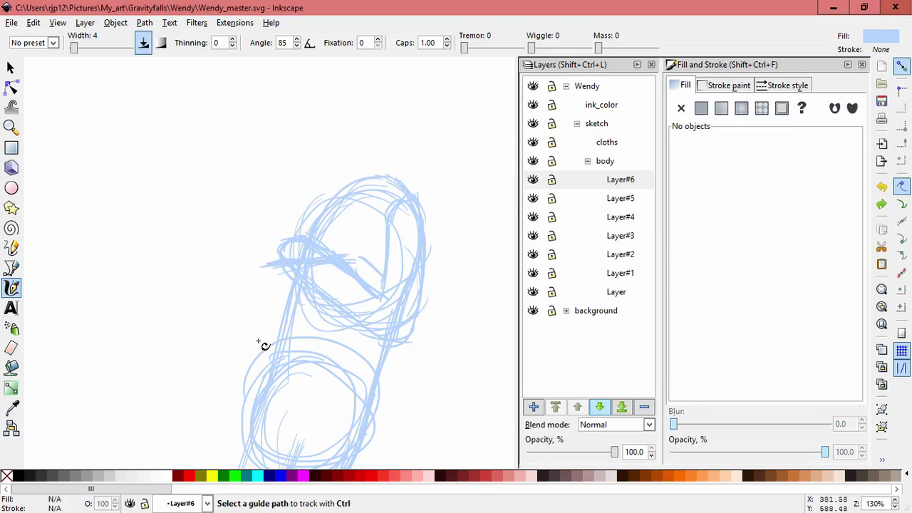
key("ctrl+z")
key("ctrl+z")
key("ctrl+z")
key("ctrl+z")
key("ctrl+z")
key("ctrl+z")
key("ctrl+z")
key("ctrl+z")
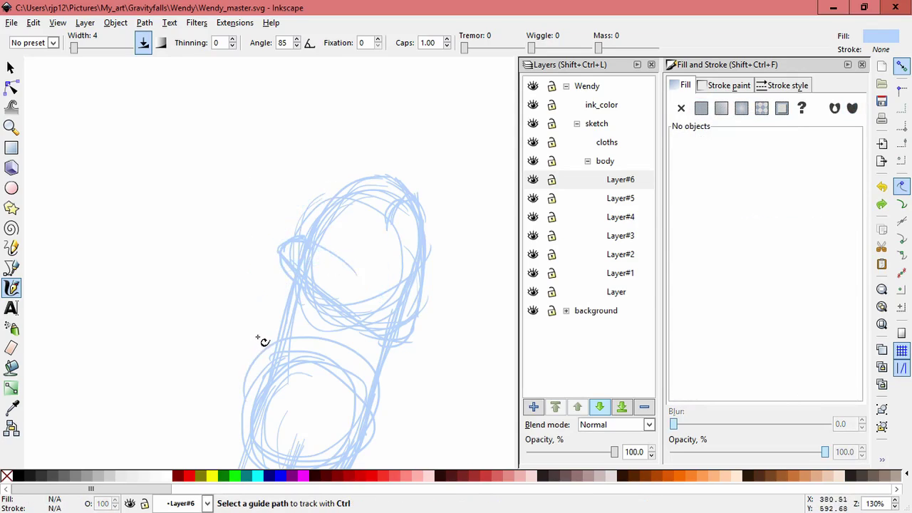
key("ctrl+z")
key("ctrl+z")
key("ctrl+z")
key("ctrl+z")
key("ctrl+z")
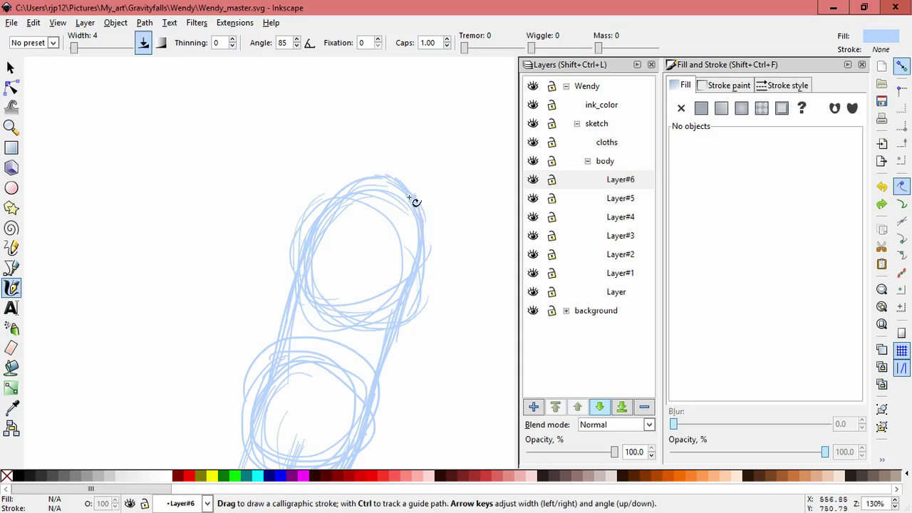
- Sketch the rear arm bent outward, with the upper arm running from shoulder to elbow and the forearm returning to the hip
mouse_move(416, 201)
left_mouse_down()
mouse_move(467, 326)
mouse_move(385, 378)
left_mouse_up()
mouse_move(420, 228)
left_mouse_down()
mouse_move(457, 335)
mouse_move(392, 385)
mouse_move(358, 395)
mouse_move(362, 422)
mouse_move(340, 403)
mouse_move(382, 350)
left_mouse_up()
mouse_move(409, 224)
left_mouse_down()
mouse_move(426, 222)
mouse_move(420, 212)
mouse_move(408, 293)
mouse_move(422, 329)
left_mouse_up()
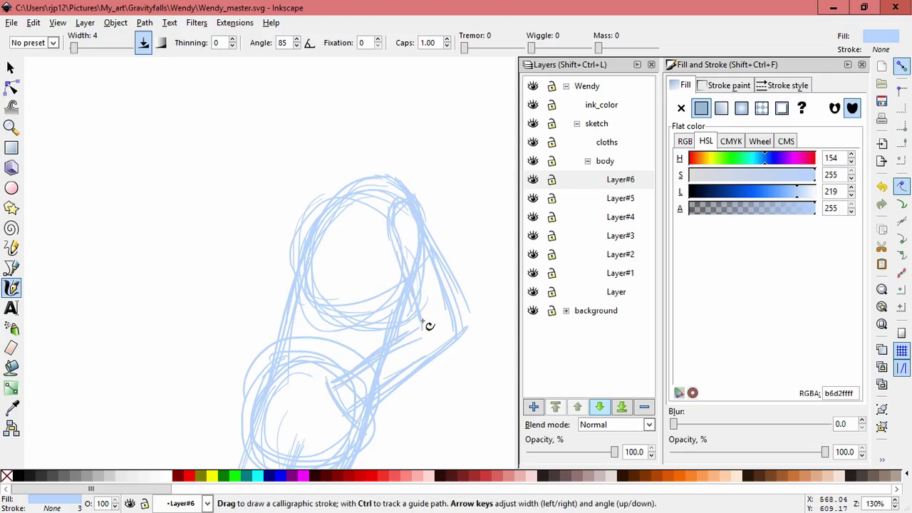
left_click_drag(332, 381, 428, 322)
left_click_drag(346, 418, 429, 358)
- Add a layer above Layer#6 and sketch both edges of the other upper arm extending forward from the chest circle
left_click(534, 407)
left_click(492, 302)
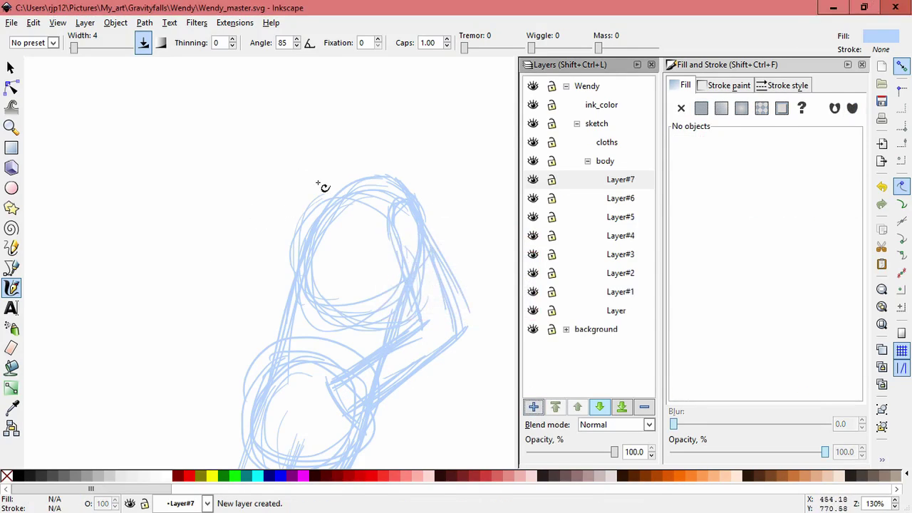
mouse_move(322, 188)
left_mouse_down()
mouse_move(329, 196)
mouse_move(261, 234)
mouse_move(253, 271)
left_mouse_up()
left_click_drag(291, 294, 346, 342)
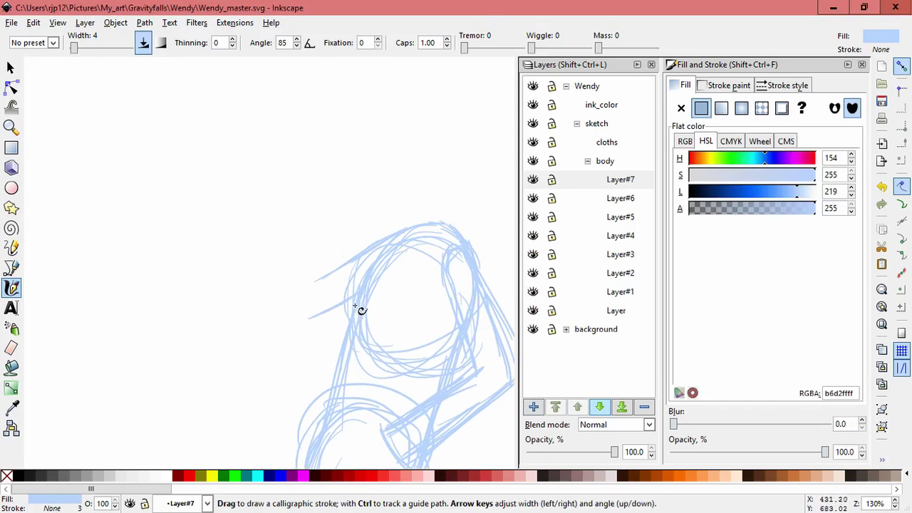
left_click_drag(355, 305, 279, 332)
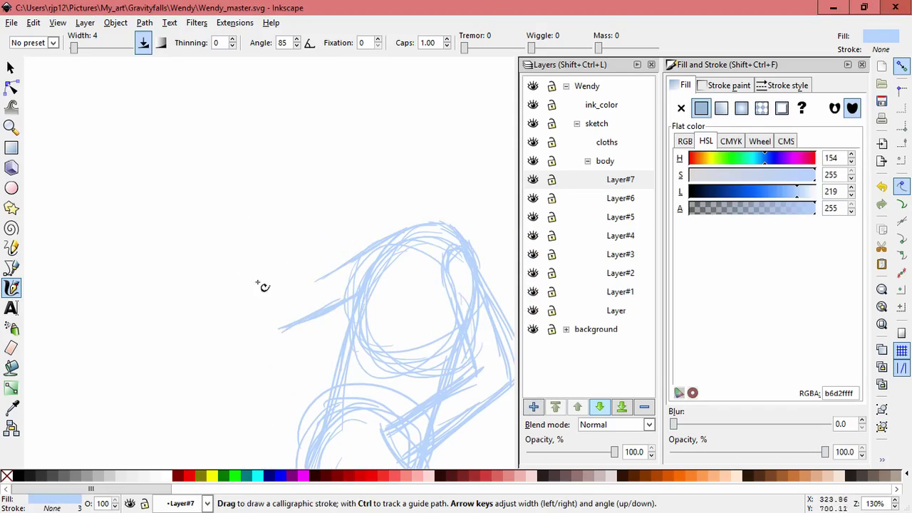
- Sketch both edges of the forearm raised from the forward elbow and reinforce the upper arm's top edge
left_click_drag(241, 247, 277, 319)
mouse_move(234, 238)
left_mouse_down()
mouse_move(282, 336)
mouse_move(270, 292)
mouse_move(357, 255)
left_mouse_up()
left_click_drag(297, 290, 362, 259)
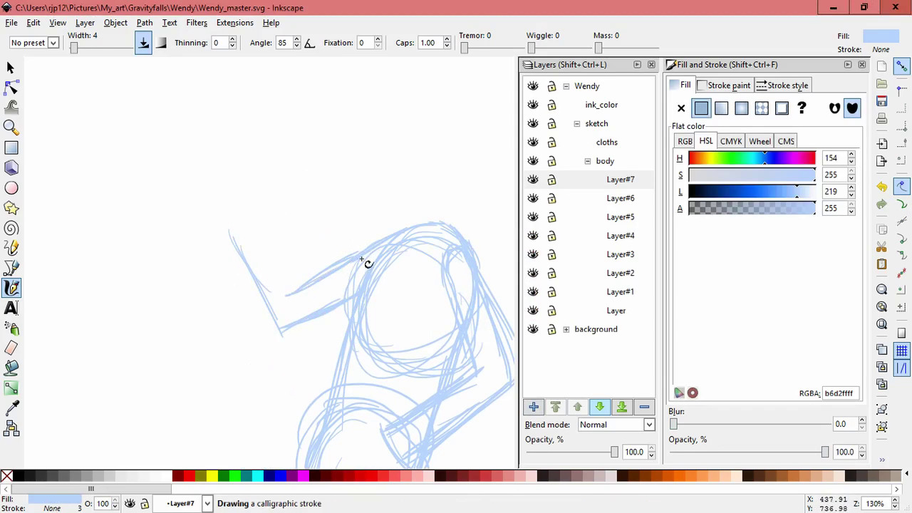
left_click_drag(257, 216, 299, 299)
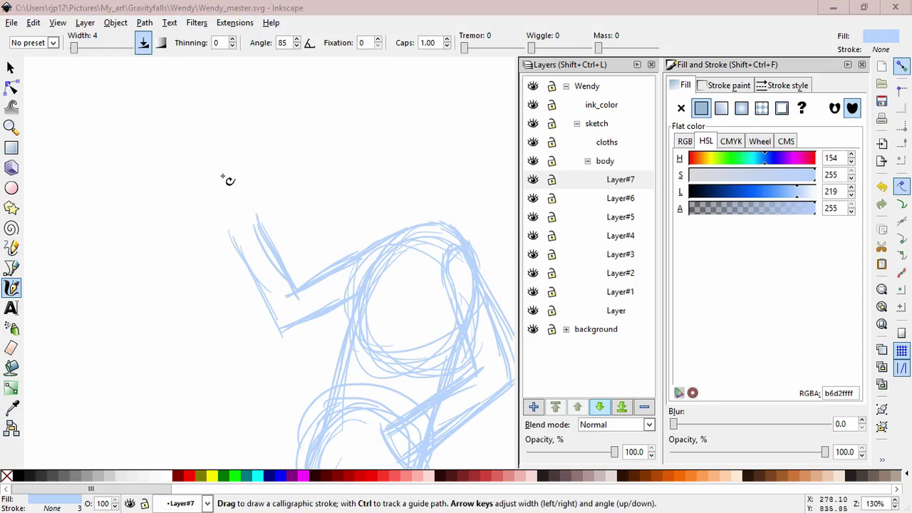
- Sketch the rough curved outline of the hand above the raised forearm's wrist
left_click_drag(249, 195, 237, 204)
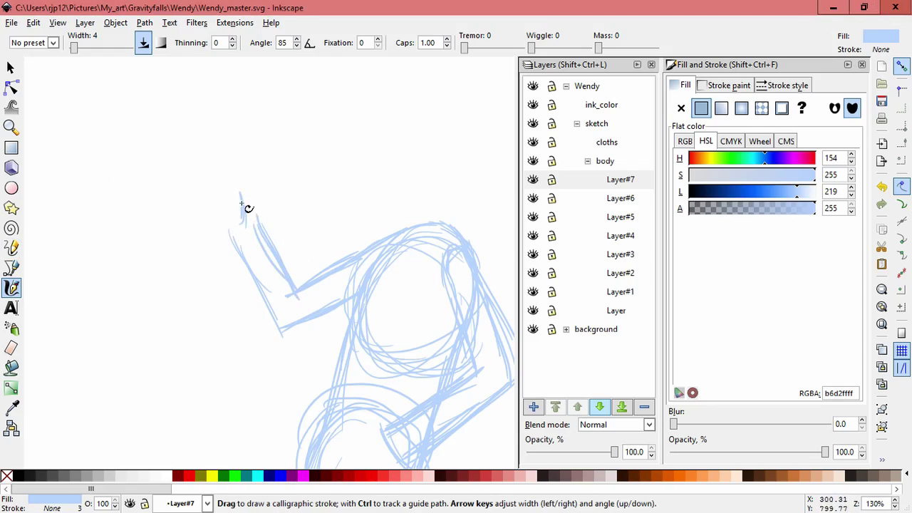
mouse_move(240, 204)
left_mouse_down()
mouse_move(242, 188)
mouse_move(231, 233)
left_mouse_up()
key("ctrl+z")
mouse_move(259, 191)
left_mouse_down()
mouse_move(261, 222)
mouse_move(251, 183)
mouse_move(260, 221)
left_mouse_up()
mouse_move(250, 181)
left_mouse_down()
mouse_move(261, 215)
mouse_move(242, 187)
mouse_move(240, 206)
mouse_move(247, 182)
left_mouse_up()
- Add a layer above Layer#7 and sketch the axe handle as a slanted cylinder with rounded ends passing through the raised hand
left_click(533, 406)
left_click(489, 307)
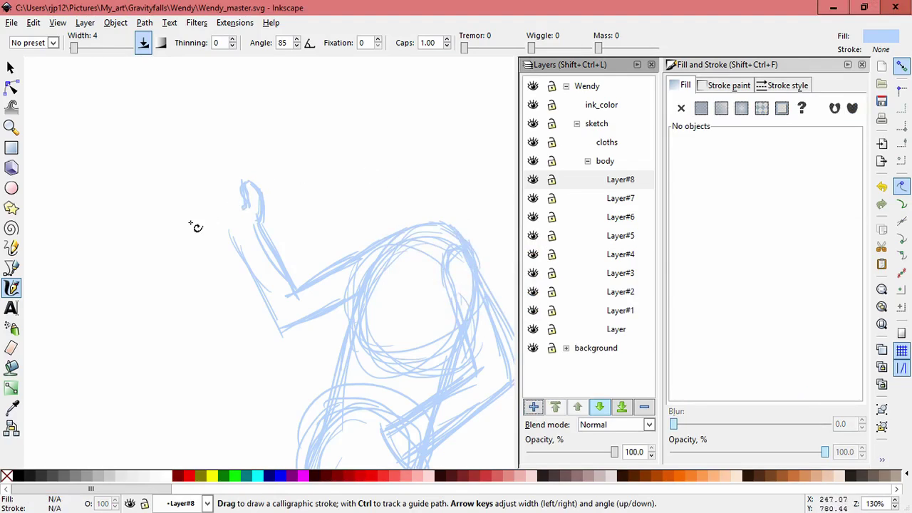
mouse_move(151, 249)
left_mouse_down()
mouse_move(328, 163)
mouse_move(285, 186)
left_mouse_up()
key("ctrl+z")
left_click_drag(194, 207, 321, 146)
left_click_drag(155, 227, 298, 157)
left_click_drag(157, 227, 308, 149)
key("ctrl+z")
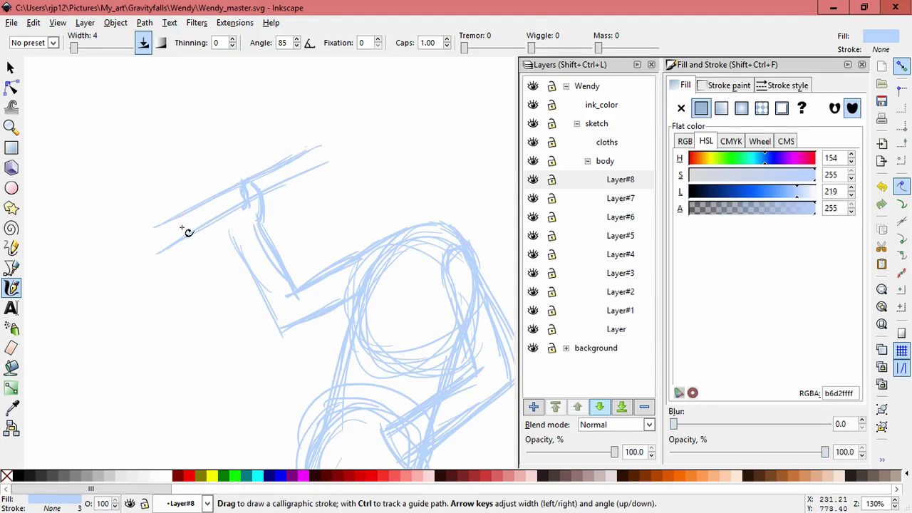
left_click_drag(163, 231, 164, 231)
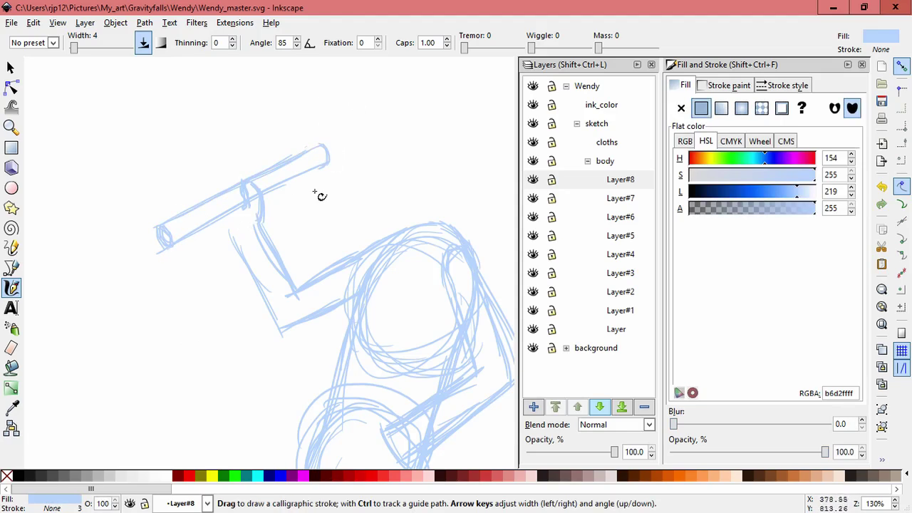
- Add a layer above Layer#8 and sketch the flared axe head with its cutting edge and its collar around the handle
left_click(535, 409)
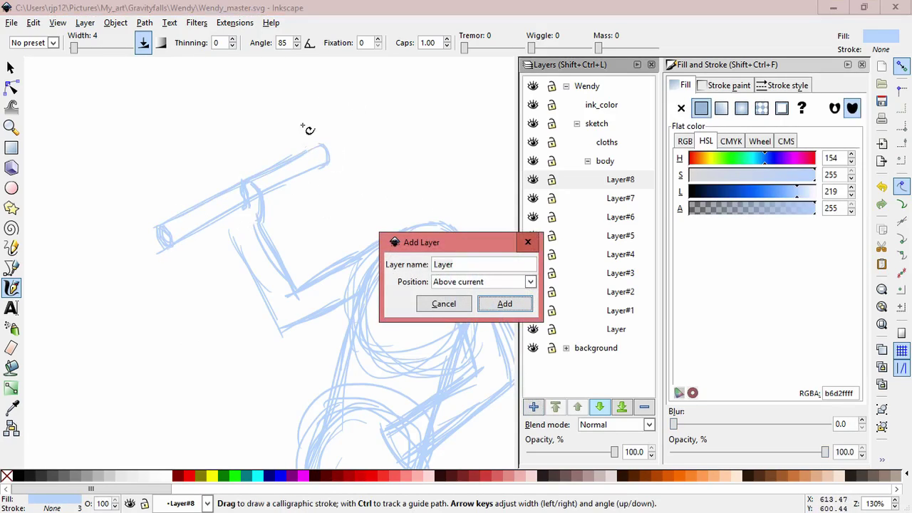
left_click(502, 304)
mouse_move(297, 136)
left_mouse_down()
mouse_move(297, 106)
mouse_move(286, 147)
left_mouse_up()
mouse_move(294, 96)
left_mouse_down()
mouse_move(221, 133)
mouse_move(262, 167)
left_mouse_up()
left_click_drag(226, 133, 263, 171)
mouse_move(292, 96)
left_mouse_down()
mouse_move(300, 156)
mouse_move(277, 188)
left_mouse_up()
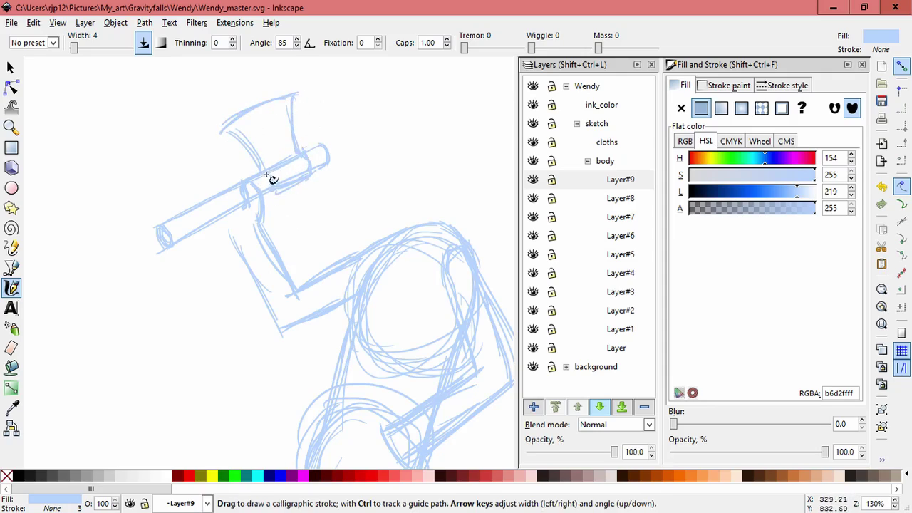
left_click_drag(258, 169, 225, 120)
mouse_move(297, 122)
left_mouse_down()
mouse_move(281, 127)
mouse_move(290, 112)
mouse_move(281, 106)
mouse_move(242, 118)
left_mouse_up()
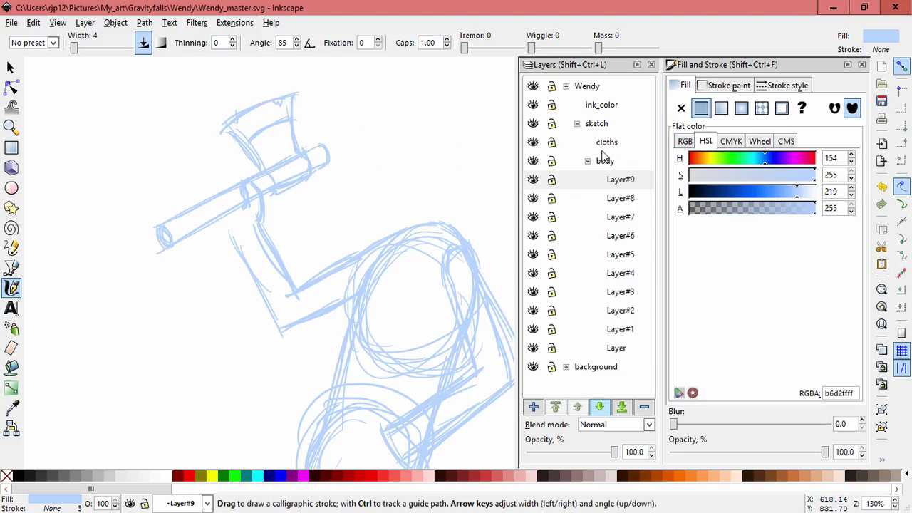
- Return to the raised arm's layer, Layer#7, and sketch the fingers gripping the handle and the lines joining the wrist
left_click(581, 200)
left_click(534, 218)
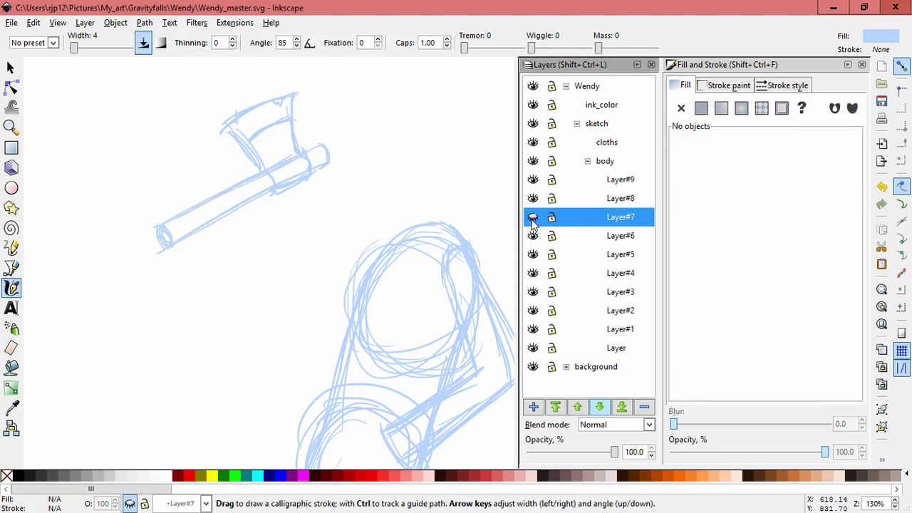
left_click(533, 218)
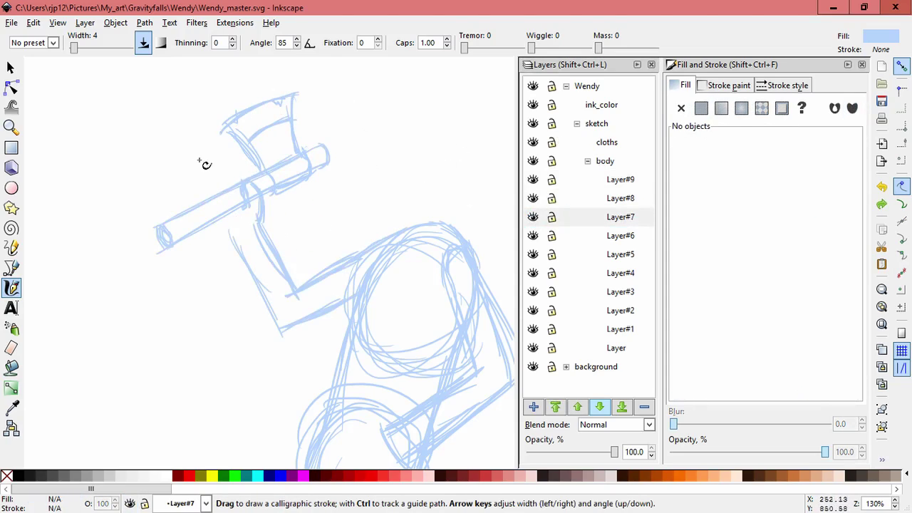
scroll(237, 176, "up", 1)
left_click_drag(239, 163, 252, 176)
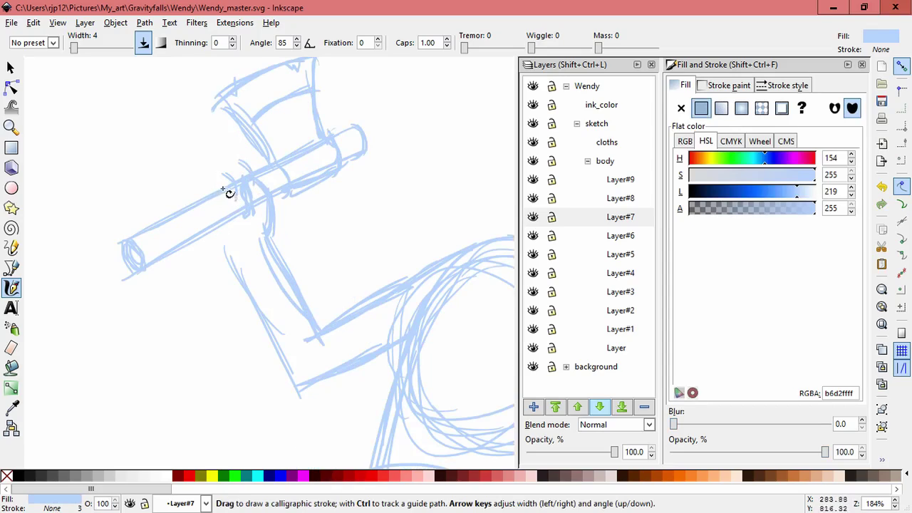
mouse_move(228, 192)
left_mouse_down()
mouse_move(225, 217)
mouse_move(240, 196)
mouse_move(203, 206)
mouse_move(203, 189)
mouse_move(197, 205)
mouse_move(227, 174)
mouse_move(251, 177)
left_mouse_up()
mouse_move(226, 172)
left_mouse_down()
mouse_move(236, 165)
mouse_move(252, 177)
left_mouse_up()
mouse_move(211, 228)
left_mouse_down()
mouse_move(232, 241)
mouse_move(216, 233)
left_mouse_up()
left_click_drag(272, 203, 269, 234)
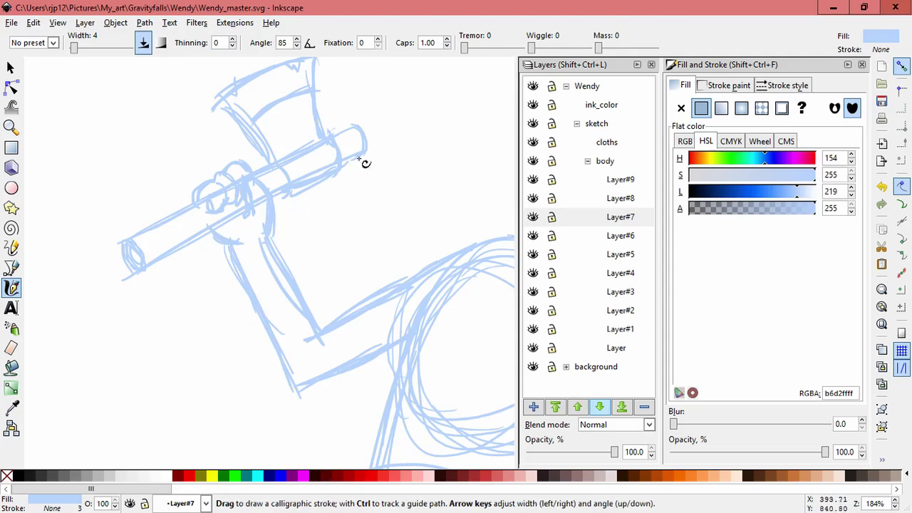
- Lock the body sublayers from Layer#8 down to Layer, leaving the axe head's layer editable
left_click(579, 200)
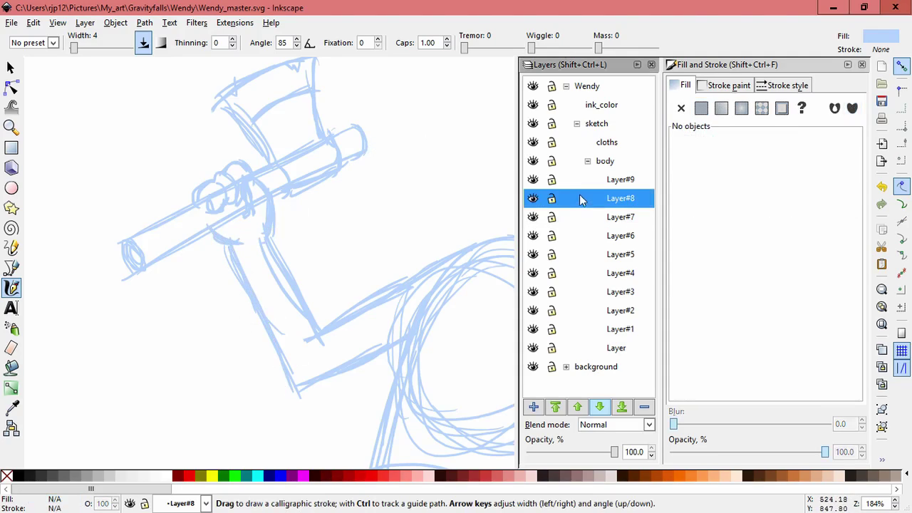
left_click_drag(552, 218, 555, 350)
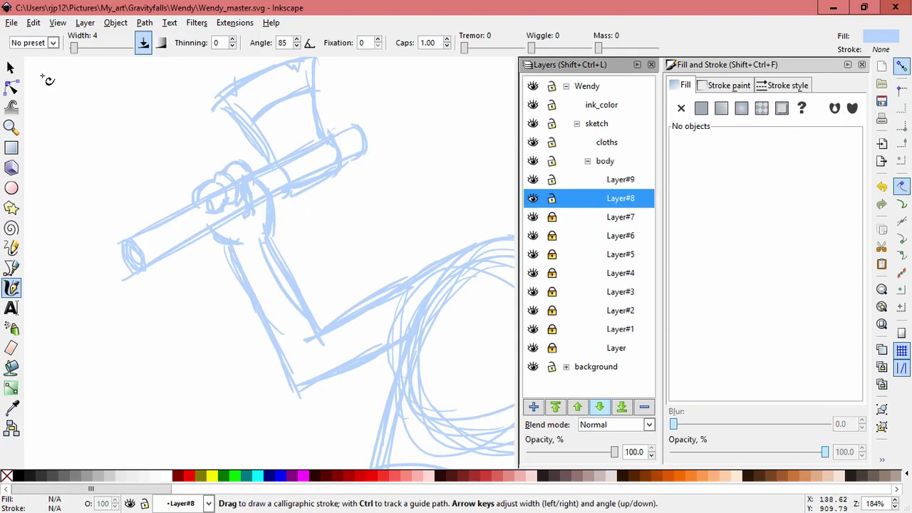
left_click(10, 68)
left_click_drag(416, 260, 435, 319)
mouse_move(84, 387)
left_mouse_down()
mouse_move(414, 79)
mouse_move(418, 86)
left_mouse_up()
left_click(425, 187)
left_click(553, 199)
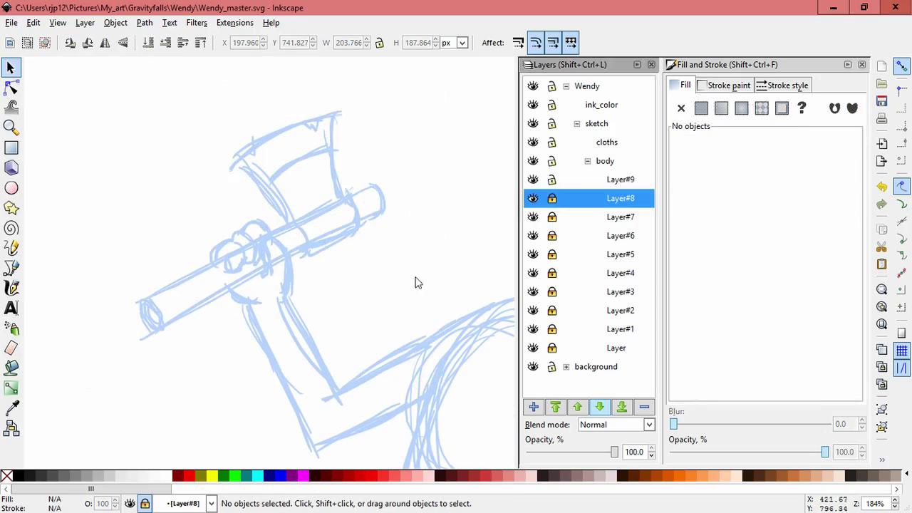
- Select all the axe head strokes and move them slightly up the handle toward its far end
left_click_drag(416, 279, 218, 92)
left_click_drag(330, 173, 358, 159)
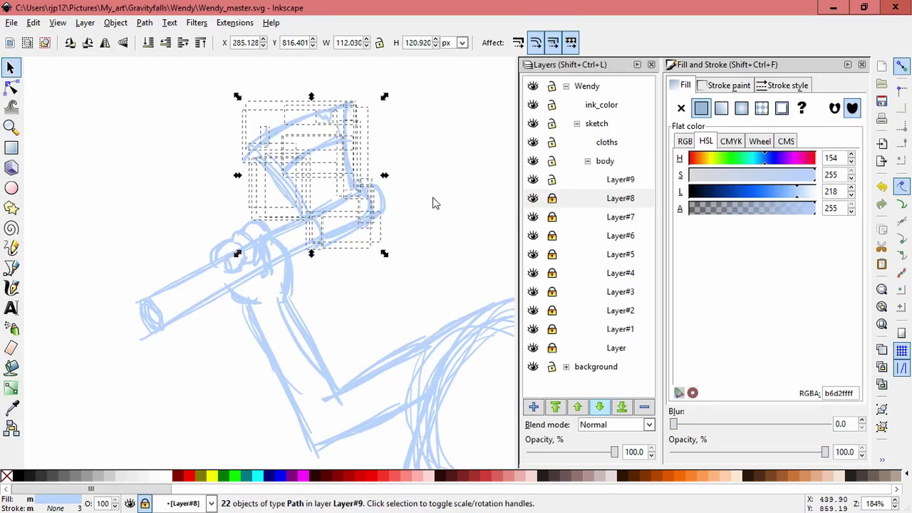
left_click(432, 204)
- Unlock Layer#8 and shift the axe head and handle together so the hand grips nearer the handle's lower end
left_click(553, 198)
left_click_drag(385, 381, 416, 351)
left_click_drag(382, 211, 360, 219)
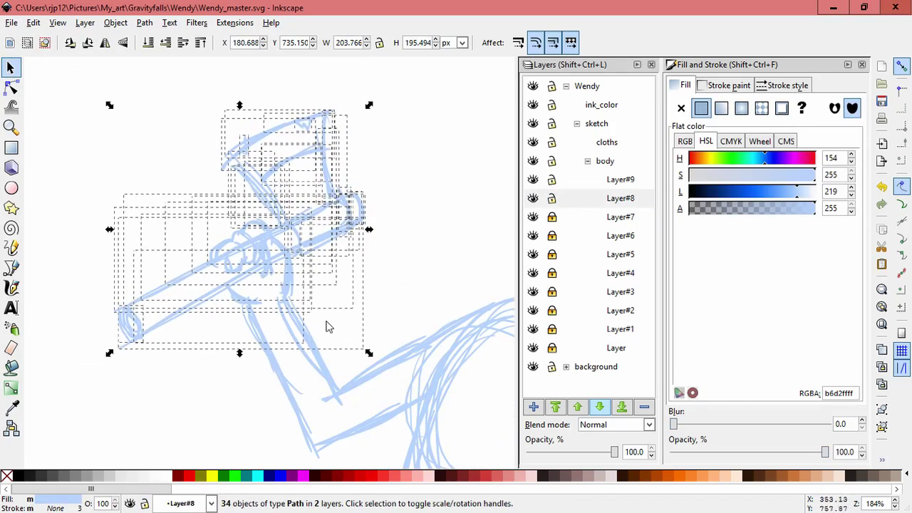
left_click_drag(322, 242, 359, 220)
left_click(443, 223)
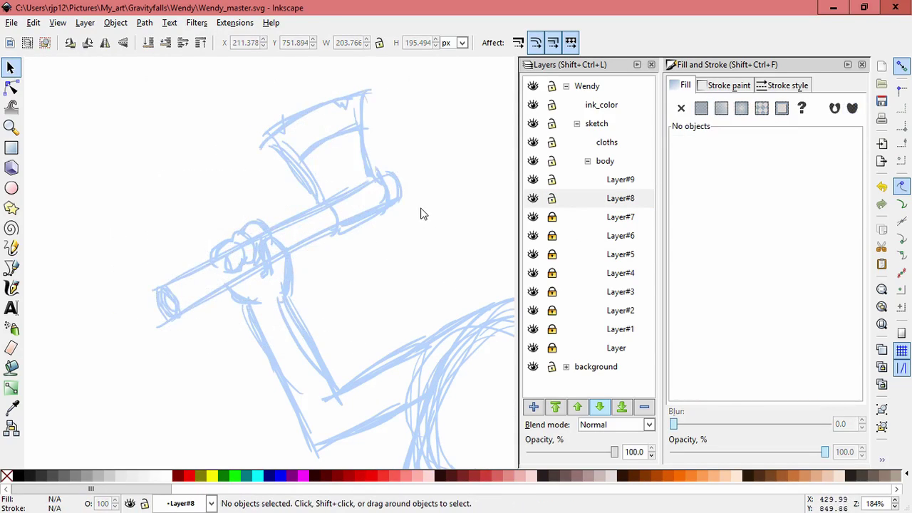
left_click_drag(417, 251, 328, 241)
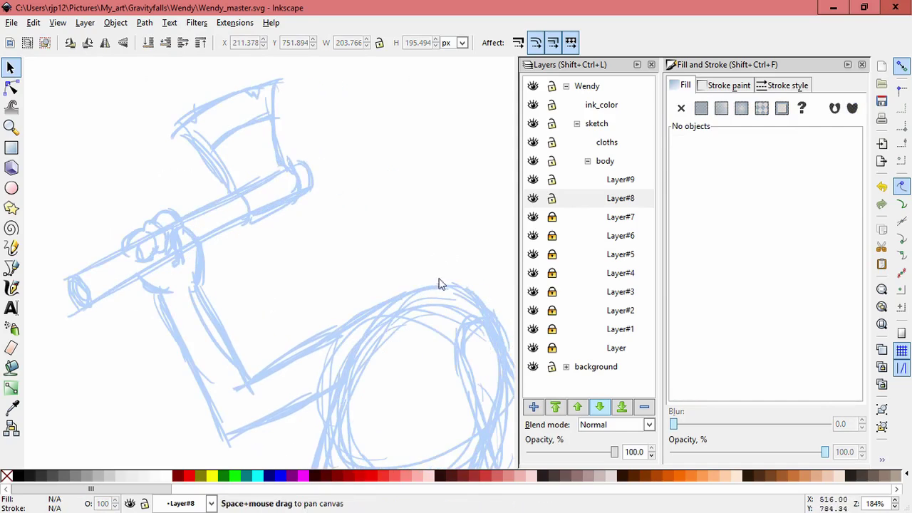
left_click_drag(438, 280, 319, 183)
scroll(433, 294, "down", 3)
left_click_drag(433, 301, 395, 209)
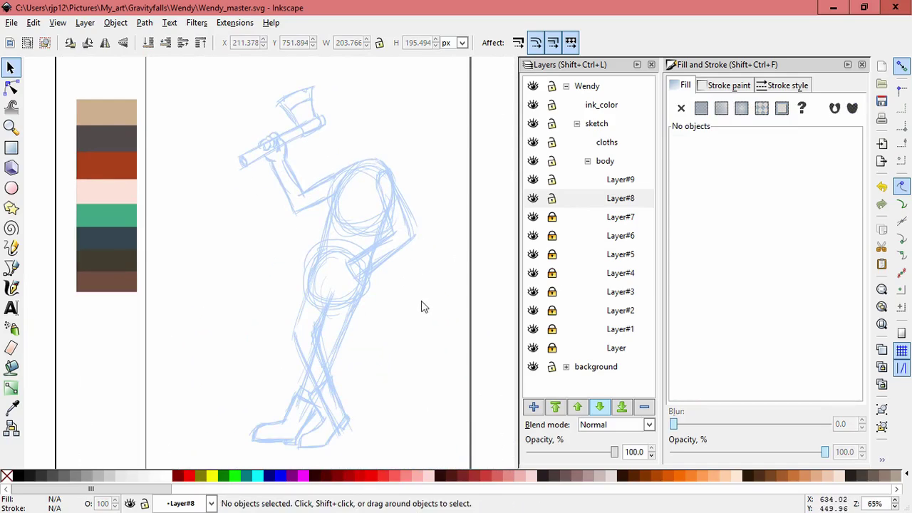
left_click(298, 511)
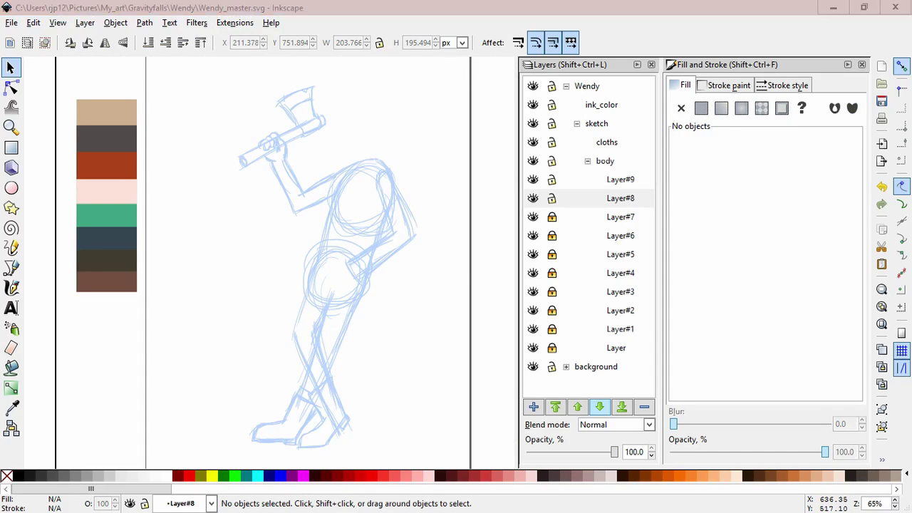
left_click(426, 171)
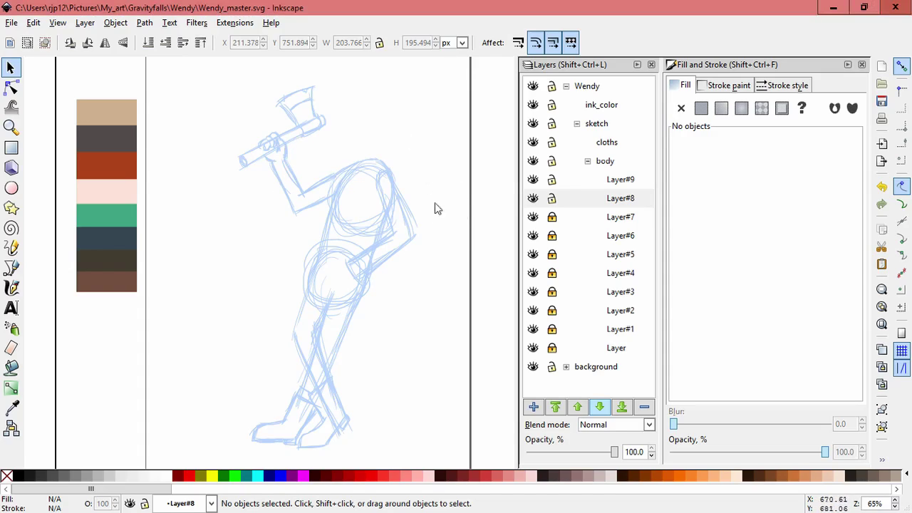
- Lock Layer#8 and Layer#9, and add a layer above Layer#9 ready for calligraphic strokes
left_click(552, 199)
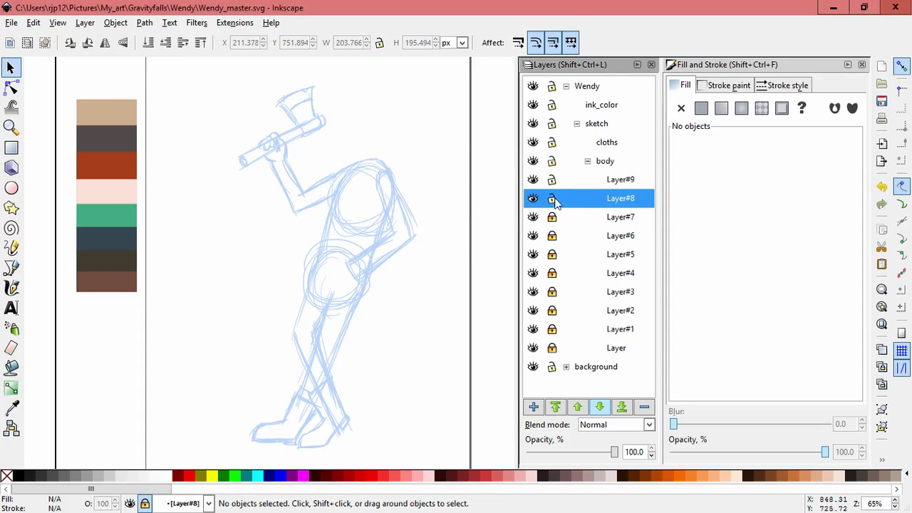
left_click(552, 181)
left_click(578, 184)
left_click(534, 408)
left_click(503, 303)
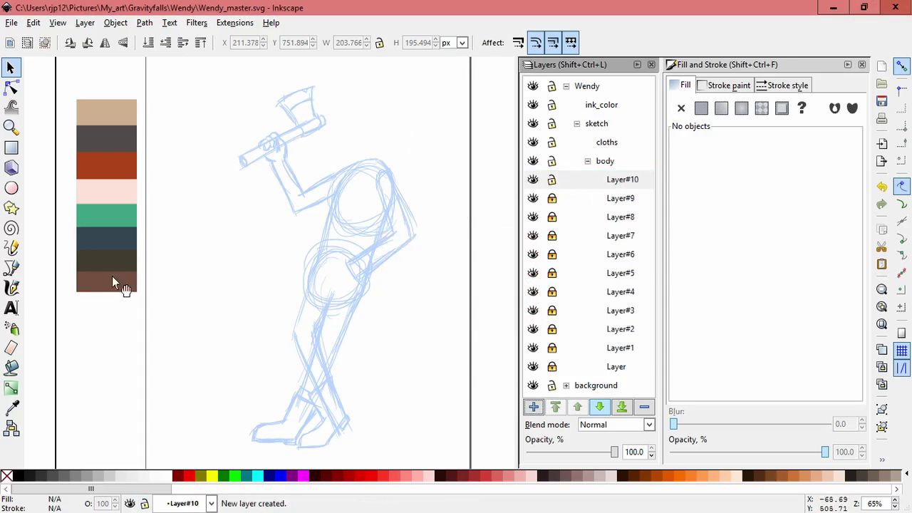
key("c")
left_click_drag(445, 173, 471, 197)
key("ctrl+z")
left_click_drag(416, 119, 420, 274)
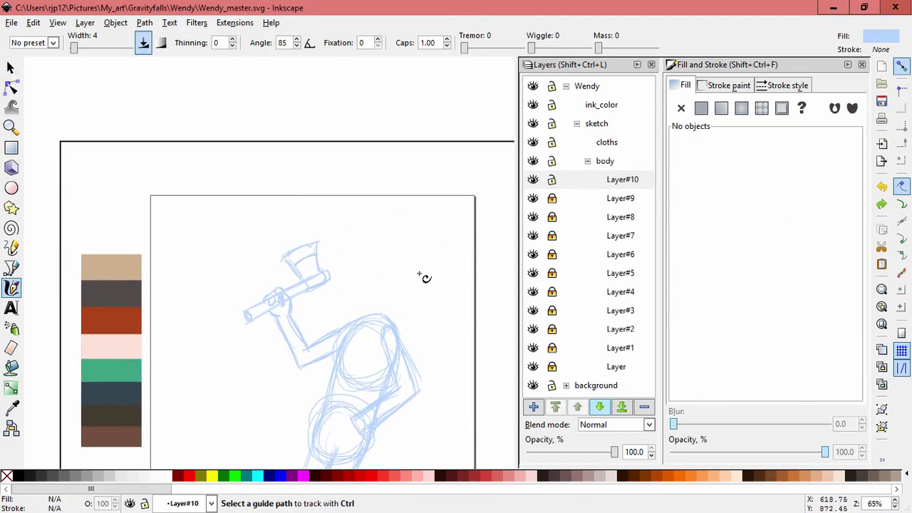
scroll(419, 274, "up", 1)
left_click_drag(343, 216, 332, 282)
mouse_move(324, 240)
left_mouse_down()
mouse_move(336, 283)
mouse_move(385, 277)
left_mouse_up()
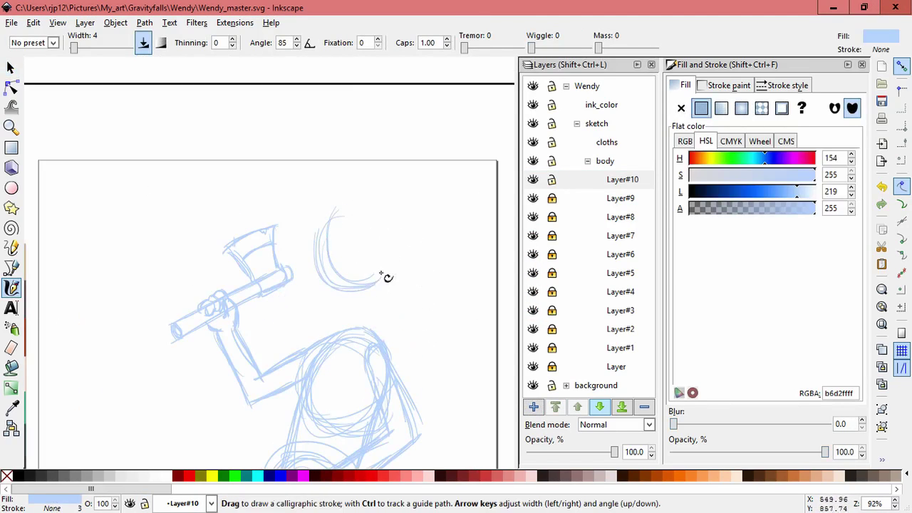
mouse_move(329, 226)
left_mouse_down()
mouse_move(381, 266)
mouse_move(337, 291)
left_mouse_up()
mouse_move(355, 190)
left_mouse_down()
mouse_move(313, 267)
mouse_move(372, 286)
left_mouse_up()
mouse_move(324, 232)
left_mouse_down()
mouse_move(373, 279)
mouse_move(366, 289)
left_mouse_up()
key("ctrl+z")
key("ctrl+z")
key("ctrl+z")
key("ctrl+z")
key("ctrl+z")
key("ctrl+z")
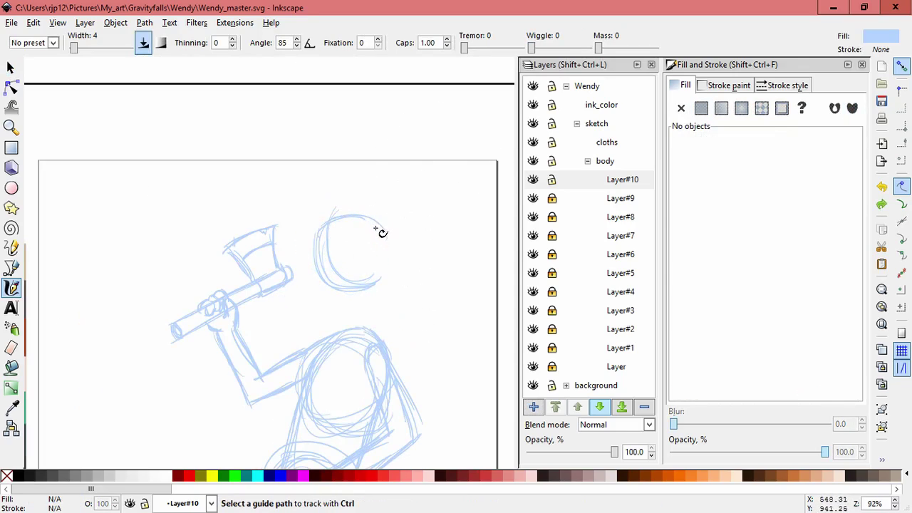
key("ctrl+z")
- Sketch a round head circle above the neck on Layer#10 with overlapping calligraphic arcs
mouse_move(328, 282)
left_mouse_down()
mouse_move(326, 240)
mouse_move(410, 239)
mouse_move(407, 269)
mouse_move(386, 295)
left_mouse_up()
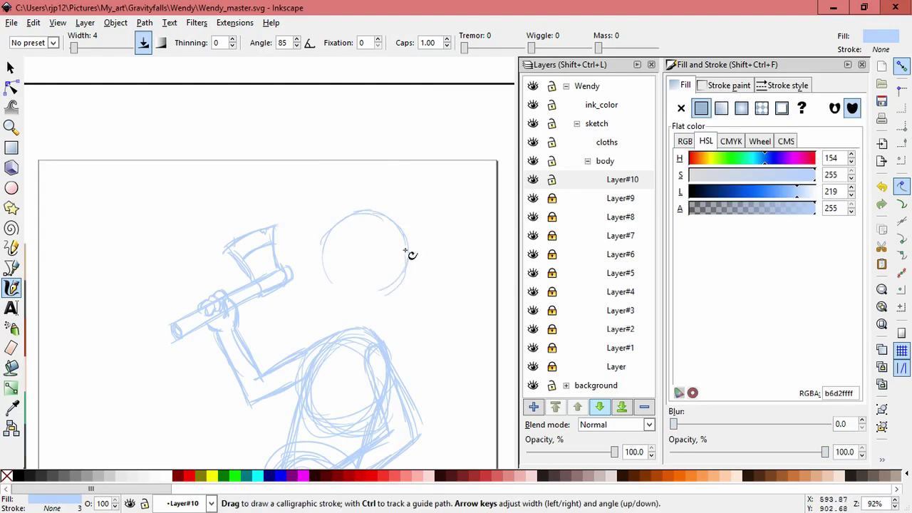
mouse_move(411, 256)
left_mouse_down()
mouse_move(367, 293)
mouse_move(375, 298)
left_mouse_up()
left_click_drag(322, 276, 378, 303)
mouse_move(349, 300)
left_mouse_down()
mouse_move(396, 291)
mouse_move(385, 295)
left_mouse_up()
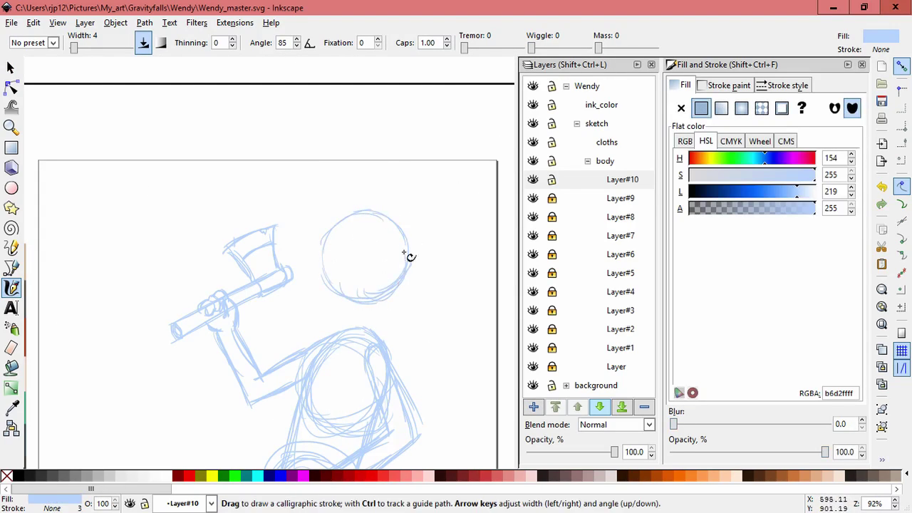
left_click_drag(417, 267, 388, 295)
left_click_drag(410, 234, 412, 263)
- Pull the surplus arcs away from the head circle's right and lower edges and delete them
left_click(10, 67)
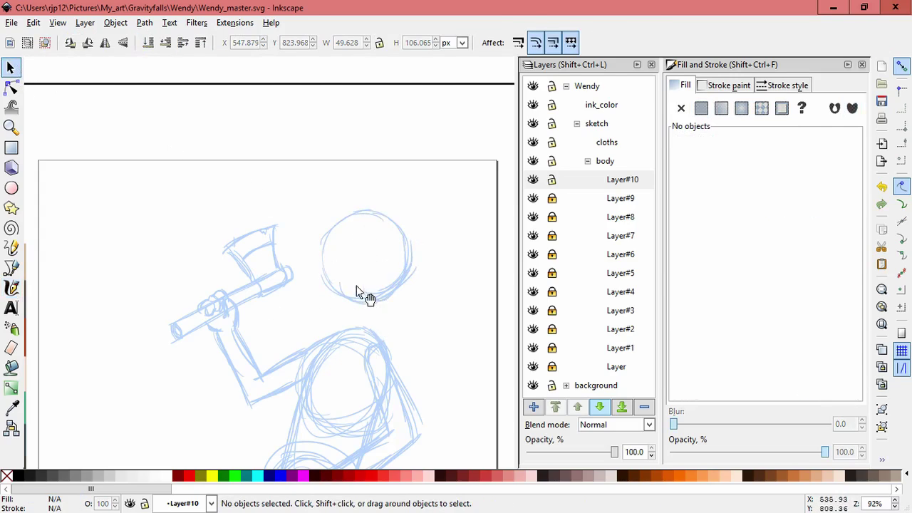
left_click(437, 220)
key("Delete")
mouse_move(356, 292)
left_mouse_down()
mouse_move(462, 204)
mouse_move(462, 226)
left_mouse_up()
key("Delete")
key("Delete")
mouse_move(423, 273)
left_mouse_down()
mouse_move(480, 297)
mouse_move(481, 326)
left_mouse_up()
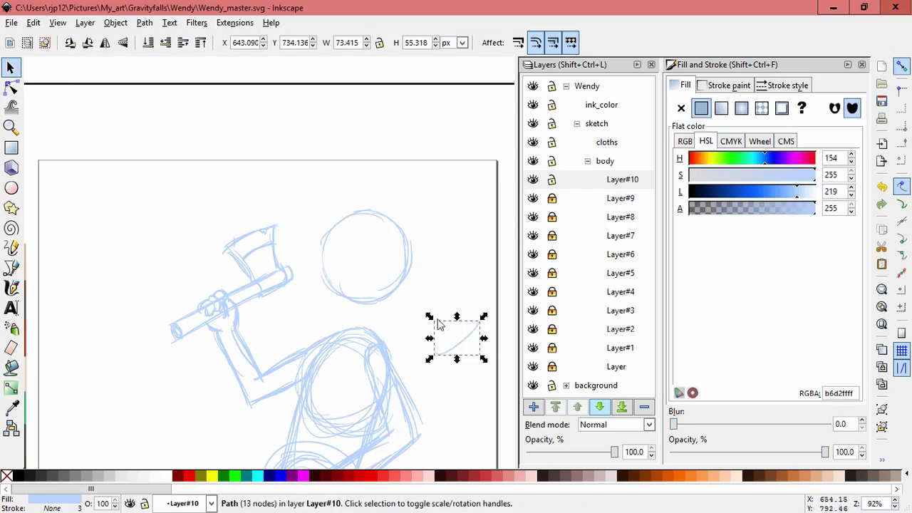
key("Delete")
mouse_move(382, 292)
left_mouse_down()
mouse_move(357, 245)
mouse_move(457, 193)
mouse_move(446, 205)
left_mouse_up()
key("Delete")
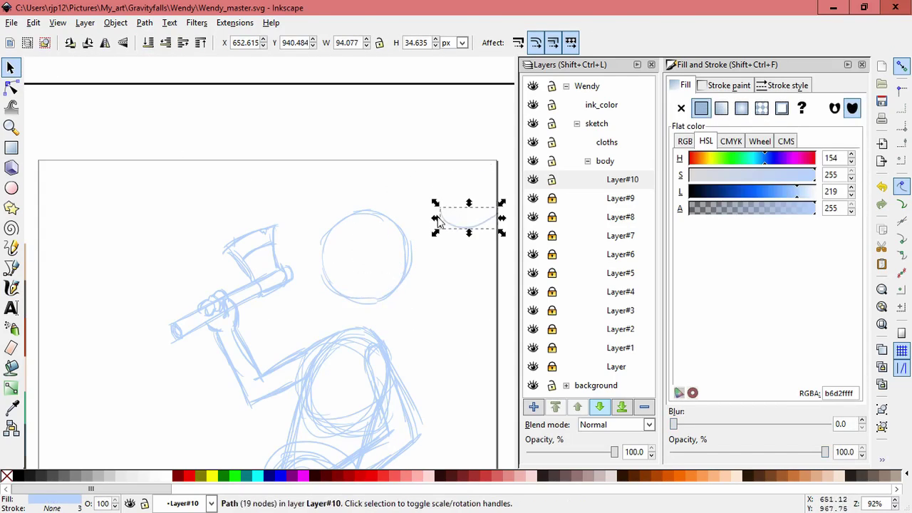
key("Delete")
- Nudge the head circle's lower-left arc so it lines up with the rest of the outline
left_click(366, 297)
left_click_drag(320, 287, 350, 308)
left_click(364, 305)
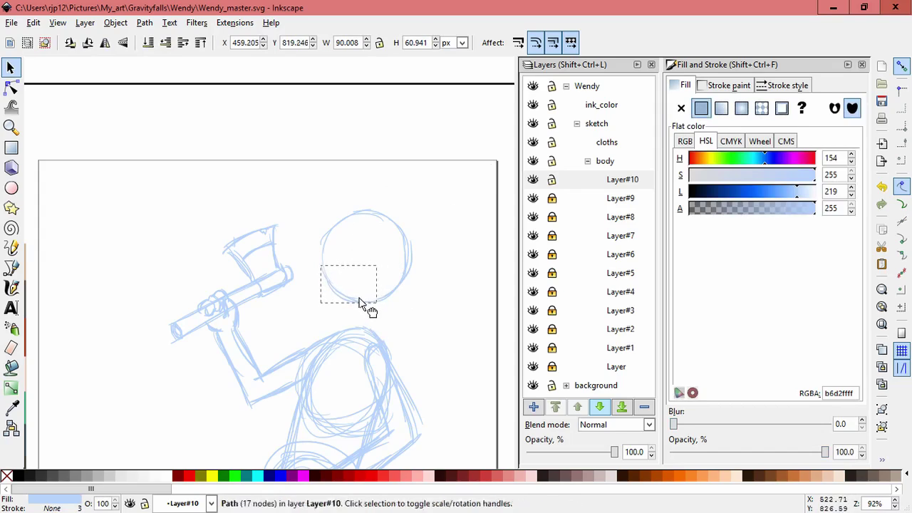
left_click(437, 299)
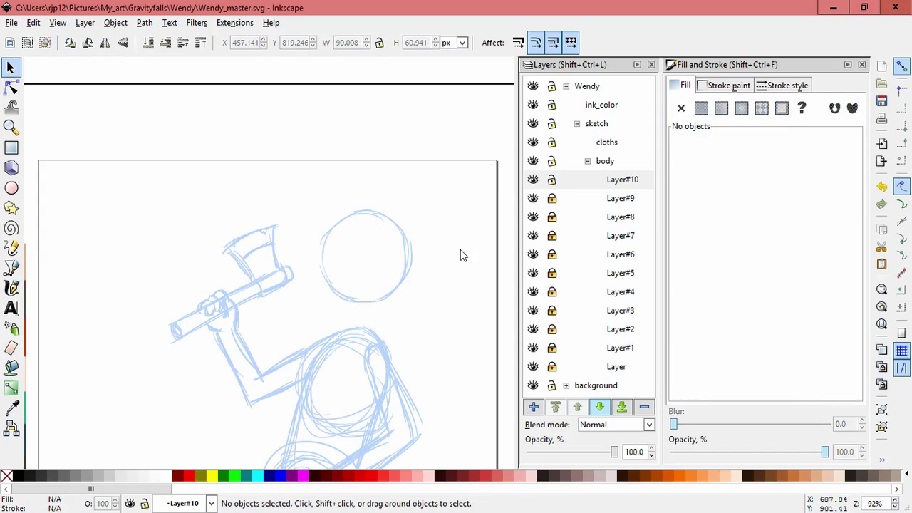
- Lock Layer#10 and add a layer above it, ready for calligraphic face strokes
left_click(534, 407)
left_click(503, 304)
key("c")
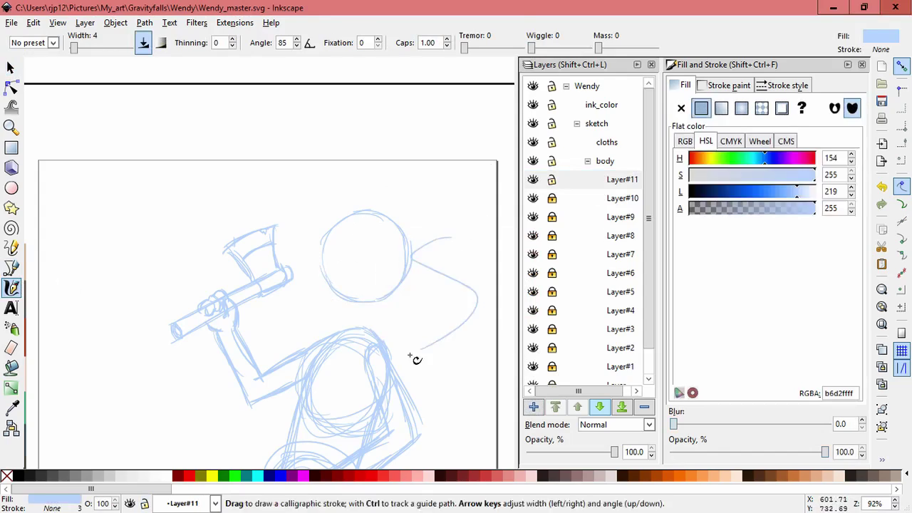
scroll(425, 311, "up", 1, "ctrl")
- Sketch both cheek and jaw lines from the head circle down to a chin at the neck
left_click_drag(278, 241, 303, 311)
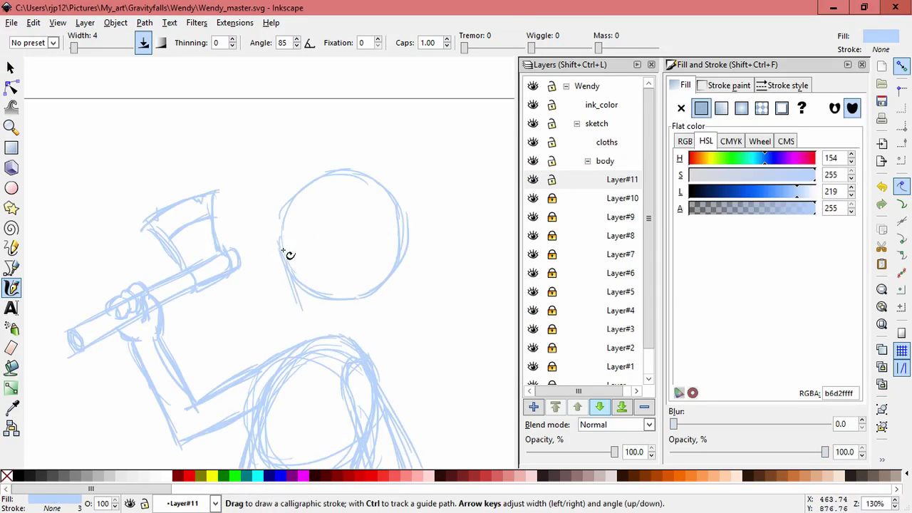
key("ctrl+z")
left_click_drag(285, 241, 291, 300)
left_click_drag(406, 268, 361, 318)
key("ctrl+z")
left_click_drag(396, 273, 367, 327)
mouse_move(292, 300)
left_mouse_down()
mouse_move(314, 336)
mouse_move(364, 328)
left_mouse_up()
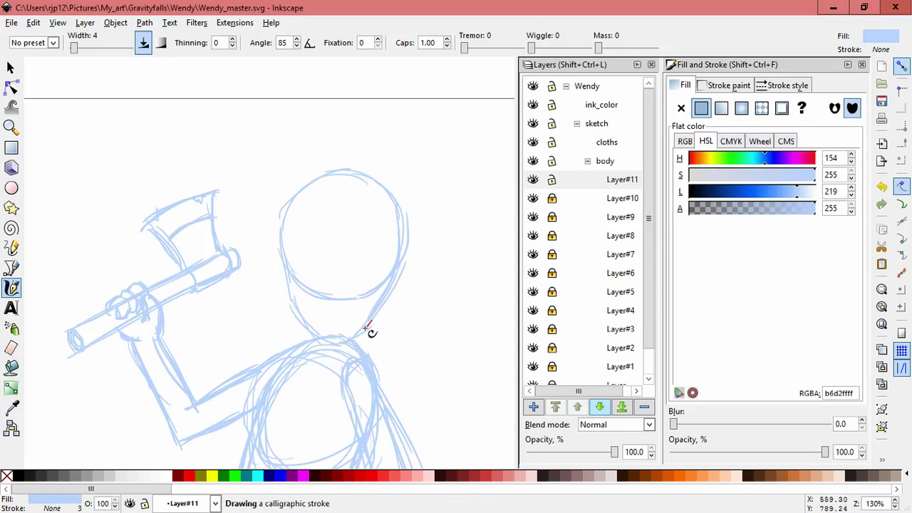
left_click_drag(391, 296, 340, 340)
left_click_drag(396, 286, 402, 280)
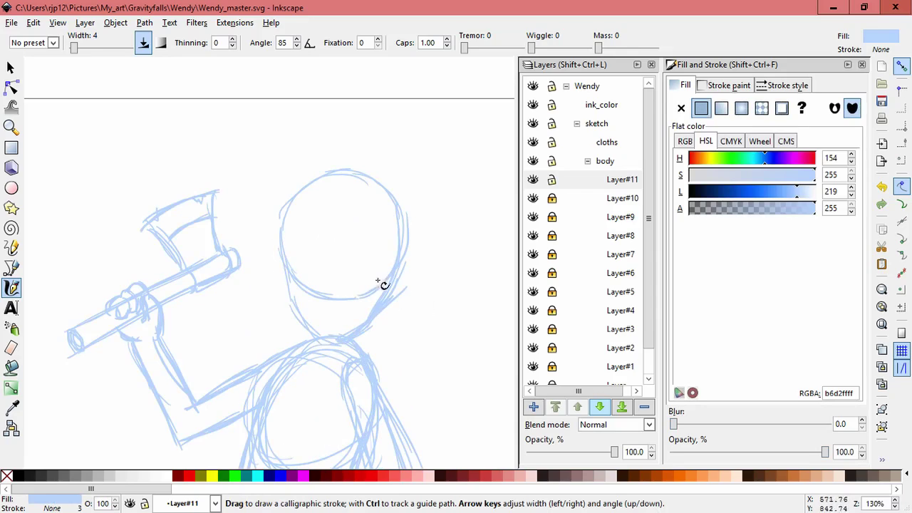
- Remove the rough, overlapping strokes on the right side of the jaw
left_click(11, 68)
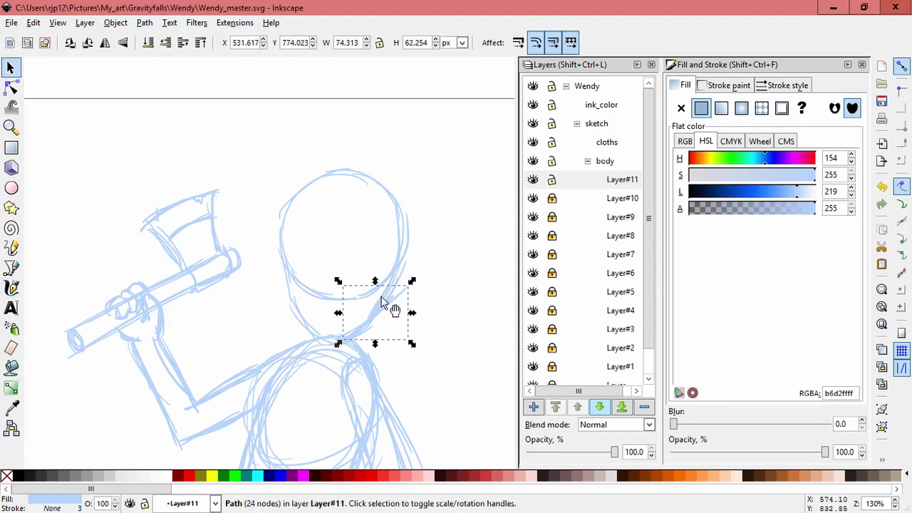
left_click_drag(383, 300, 442, 319)
key("Delete")
left_click_drag(404, 270, 467, 294)
key("Delete")
left_click_drag(392, 288, 453, 307)
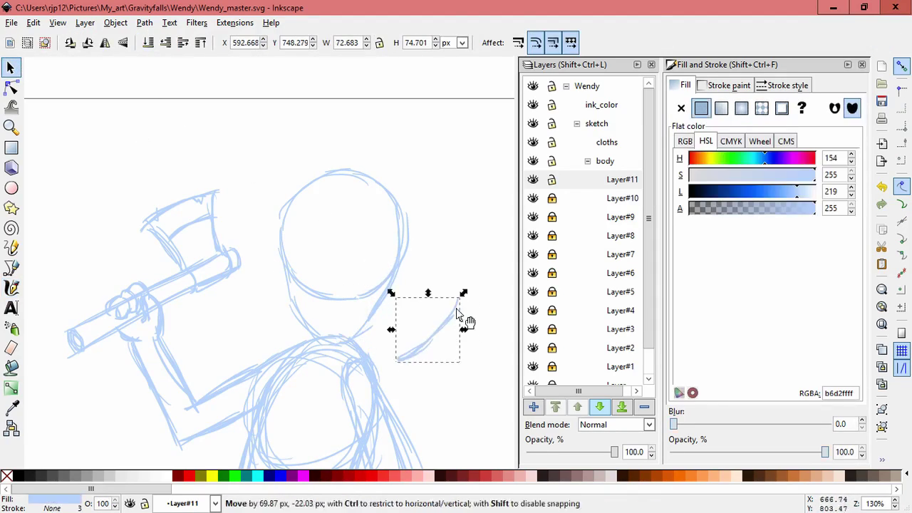
key("Delete")
left_click(367, 330)
key("Delete")
left_click_drag(365, 325, 436, 291)
key("ctrl+z")
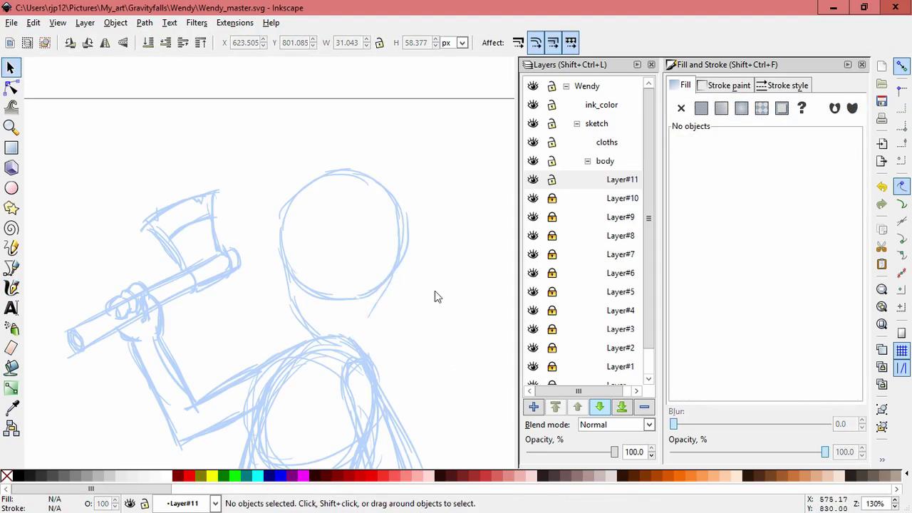
- Redraw the right jaw line from the head circle to the chin and reinforce the left cheek and jaw line
left_click(11, 287)
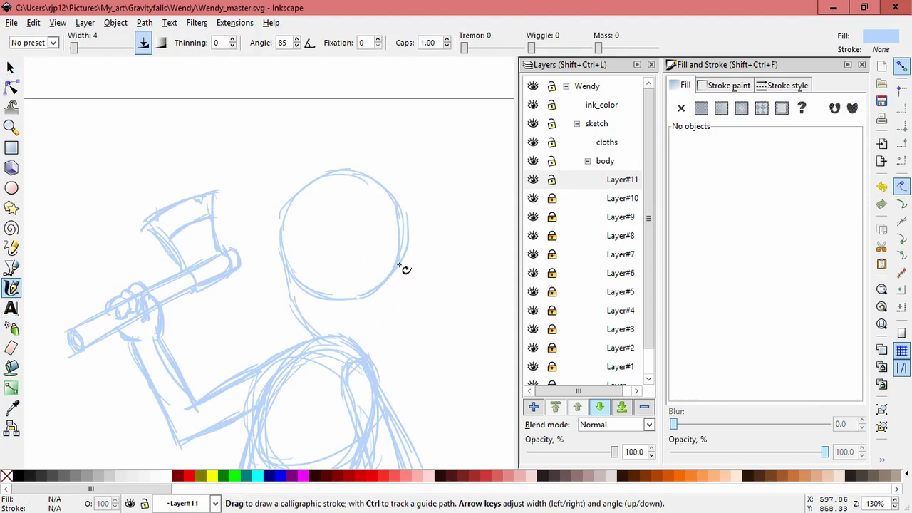
mouse_move(403, 263)
left_mouse_down()
mouse_move(399, 304)
mouse_move(402, 296)
mouse_move(351, 349)
mouse_move(342, 345)
left_mouse_up()
left_click_drag(291, 304, 330, 345)
left_click_drag(283, 230, 284, 237)
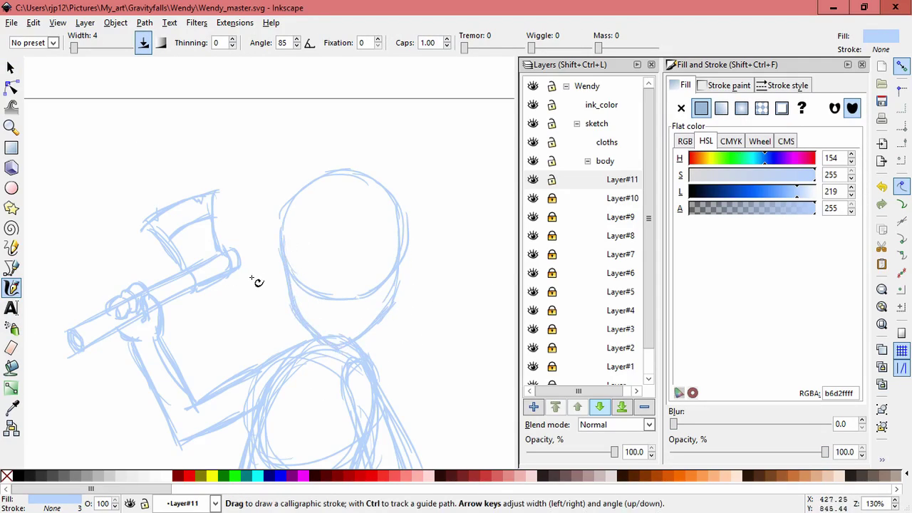
- Unlock Layer#10 and move the head circle and jaw together slightly left and up over the neck
left_click(552, 199)
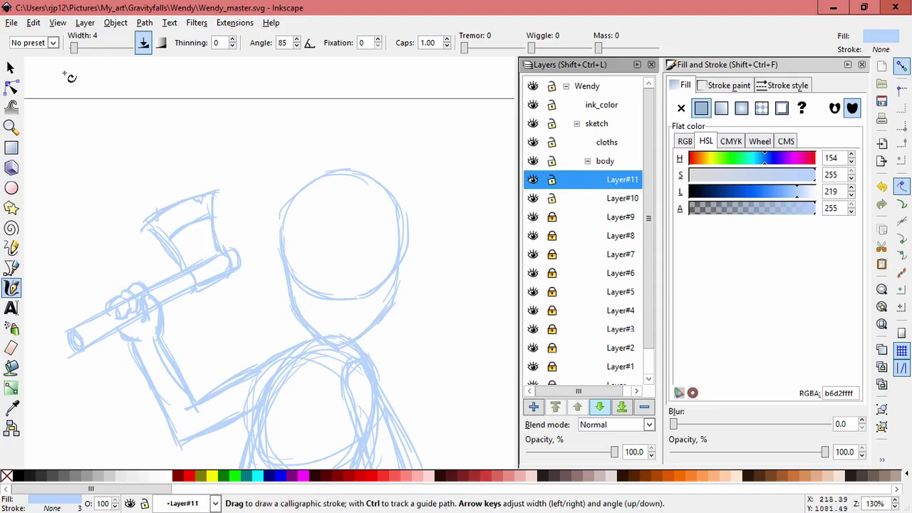
key("n")
key("s")
left_click_drag(213, 127, 464, 399)
left_click_drag(392, 242, 363, 238)
left_click(447, 276)
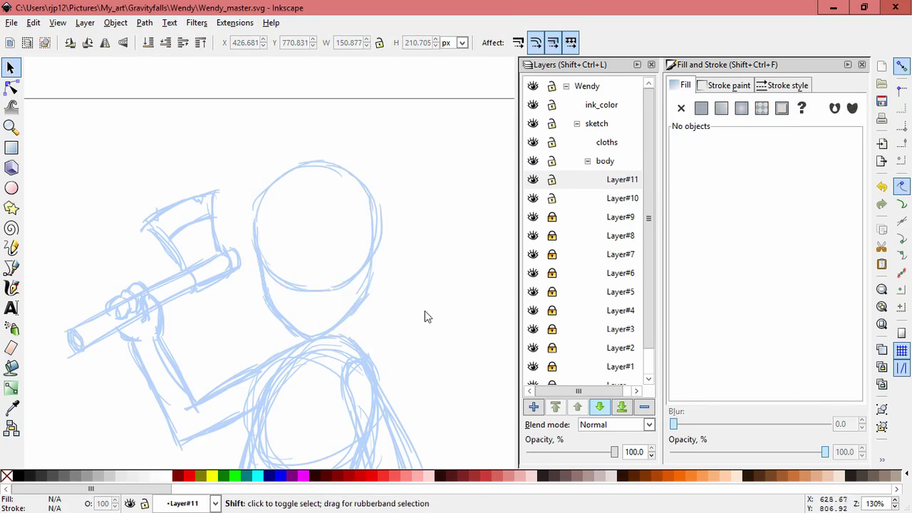
- Lock Layer#11 and Layer#10
scroll(424, 316, "down", 3, "ctrl")
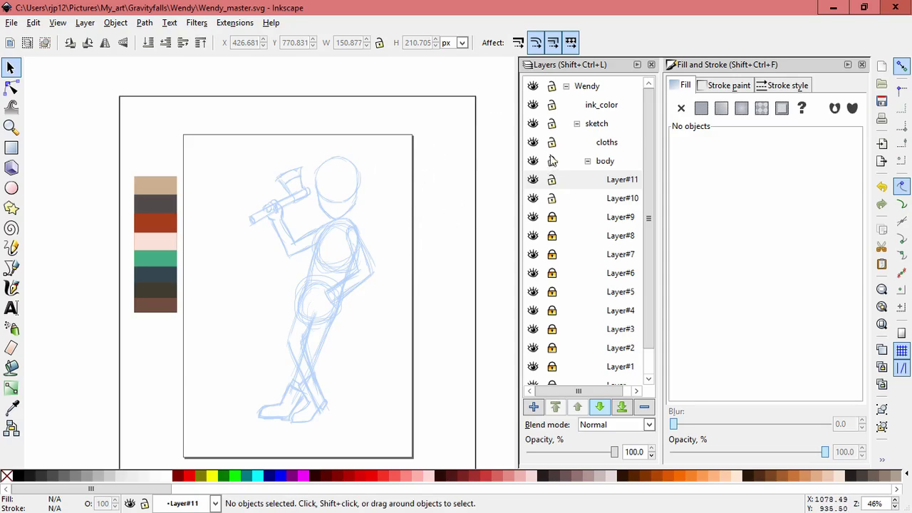
left_click(552, 180)
left_click(552, 198)
- Hide and unlock Layer#7, Layer#8 and Layer#9, which hold the raised arm and the axe
left_click(533, 291)
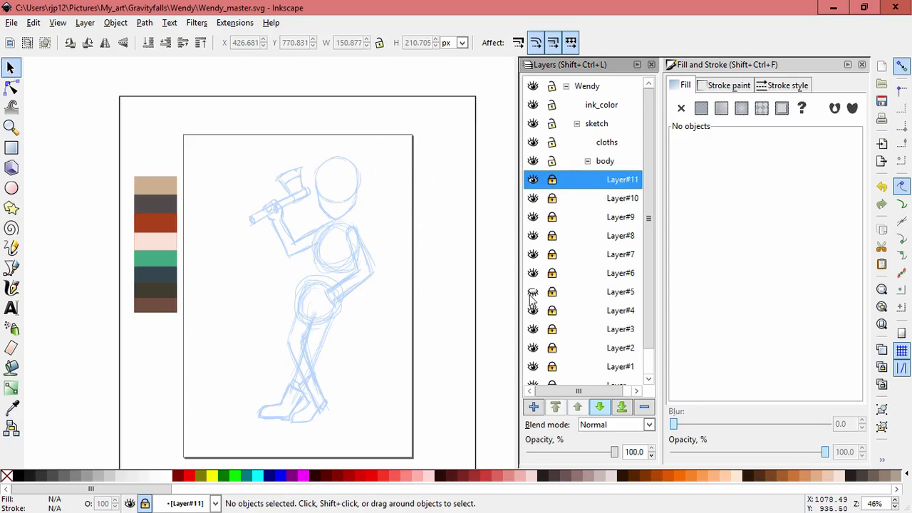
left_click(533, 292)
left_click(533, 273)
left_click(533, 273)
left_click(533, 254)
left_click(533, 236)
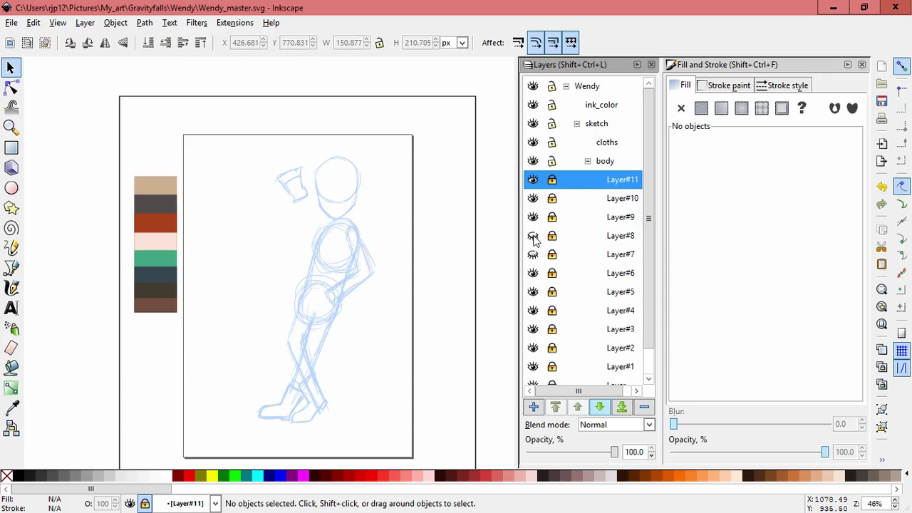
left_click(534, 217)
left_click(551, 235)
left_click(552, 255)
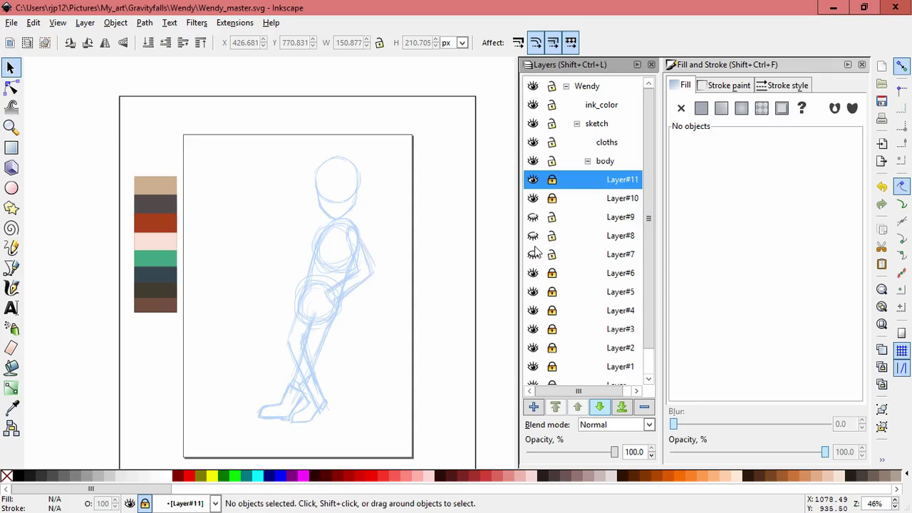
- Toggle the arm and axe layers' visibility, leaving Layer#7 shown and Layer#8 and Layer#9 hidden
left_click(533, 255)
left_click(533, 235)
left_click(534, 217)
left_click(533, 254)
left_click(534, 236)
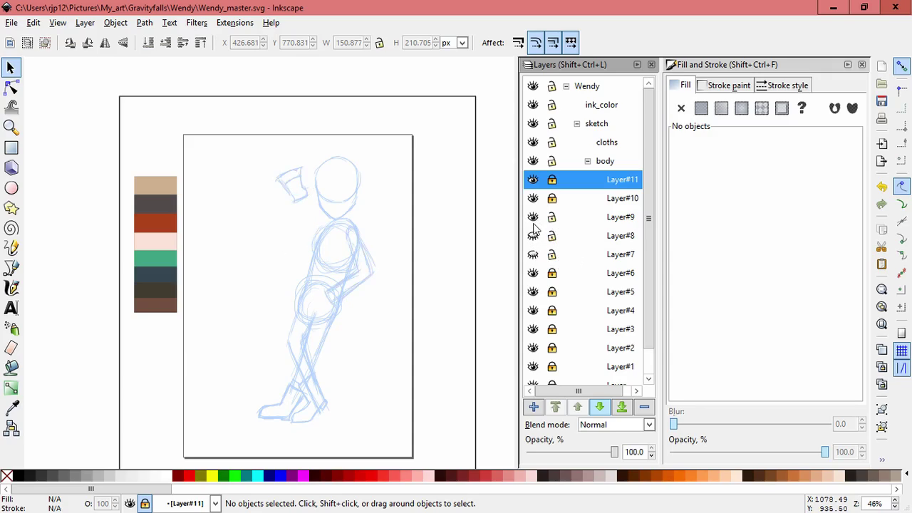
left_click(533, 217)
left_click(534, 235)
left_click(534, 235)
left_click(533, 254)
- Duplicate Layer#7 and try rotating the copied raised arm into a lowered pose
left_click(579, 255)
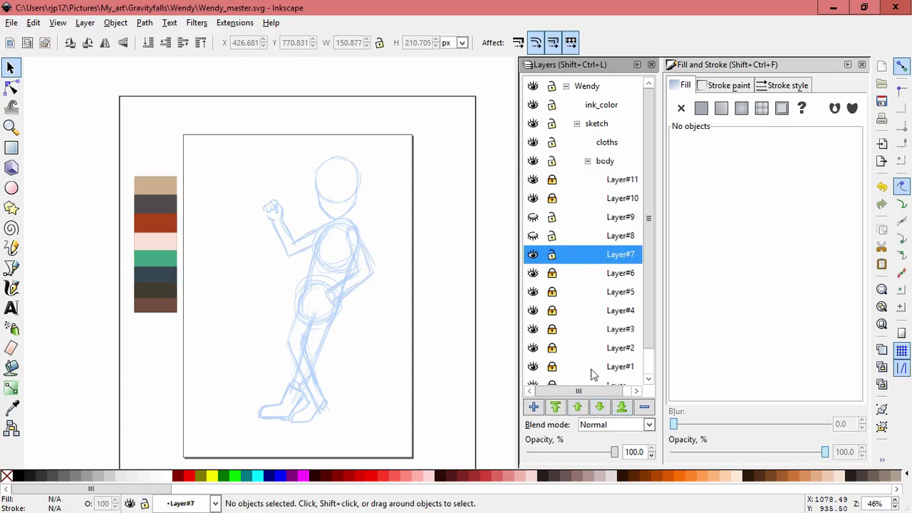
right_click(575, 264)
left_click(600, 279)
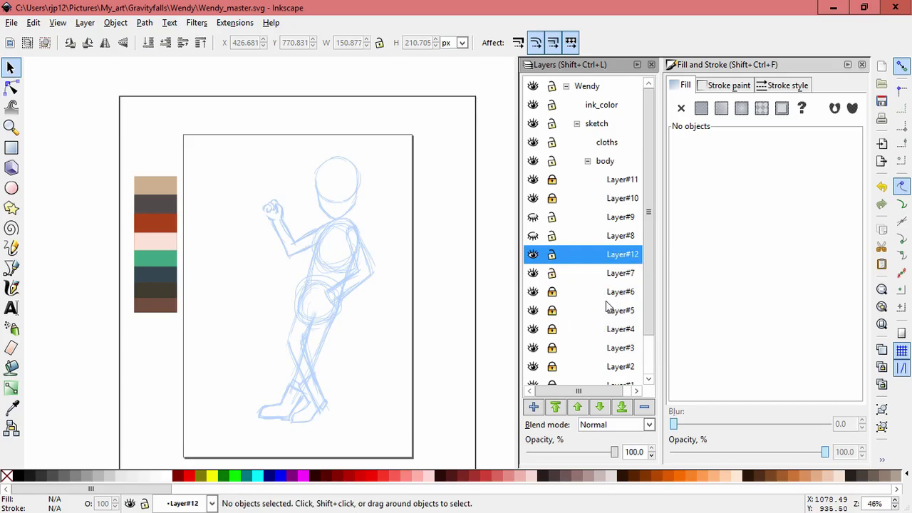
left_click_drag(233, 175, 378, 299)
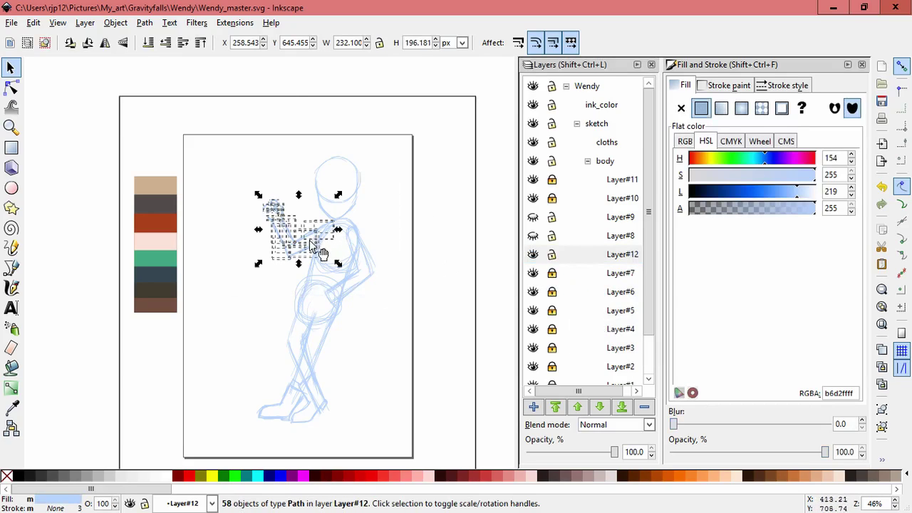
left_click_drag(258, 261, 296, 308)
left_click(587, 256)
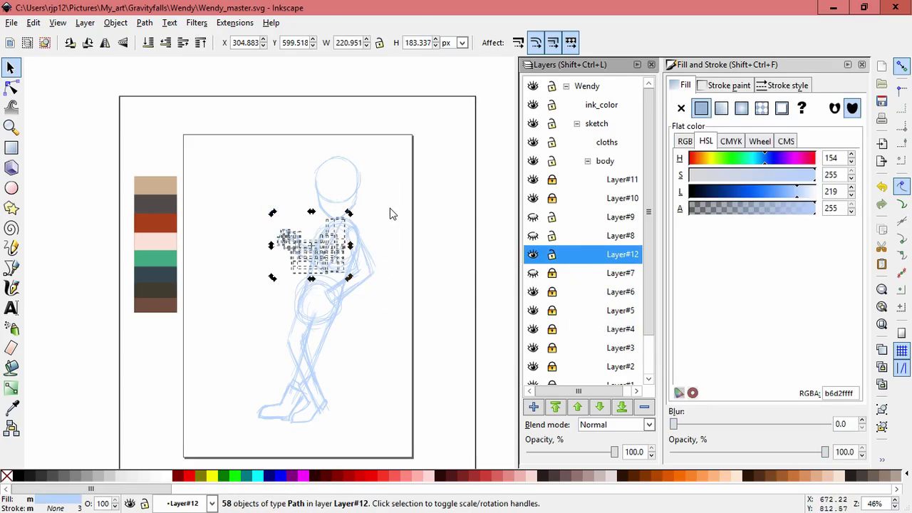
mouse_move(309, 222)
left_mouse_down()
mouse_move(255, 191)
mouse_move(236, 154)
left_mouse_up()
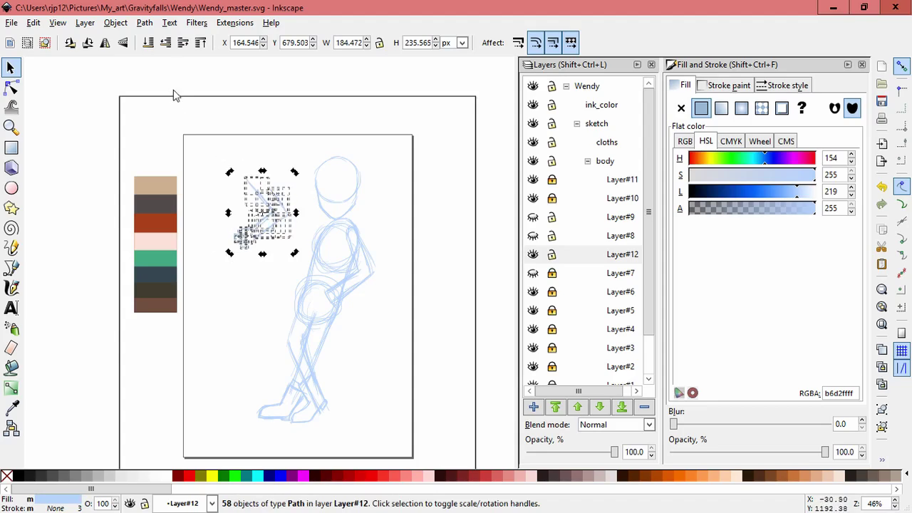
- Try the copied arm flipped horizontally over the torso, and delete Layer#12
left_click(105, 42)
left_click_drag(281, 204, 340, 241)
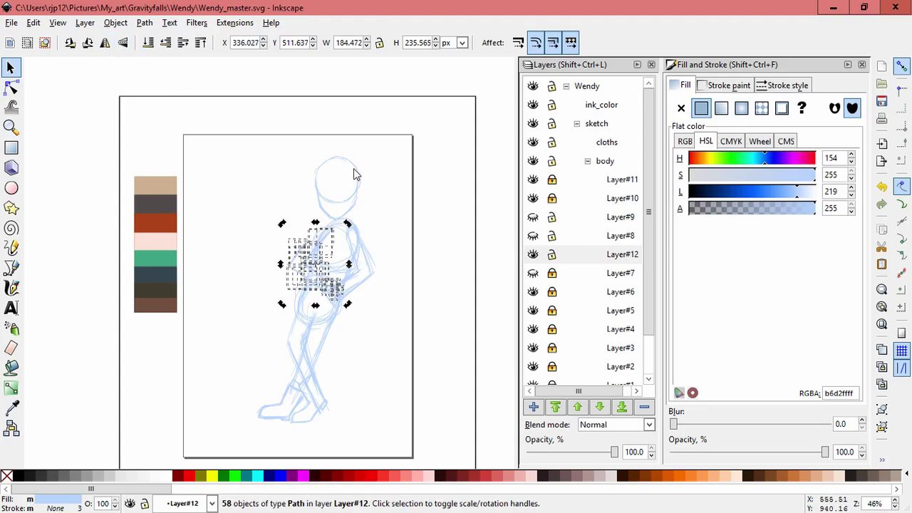
left_click(356, 171)
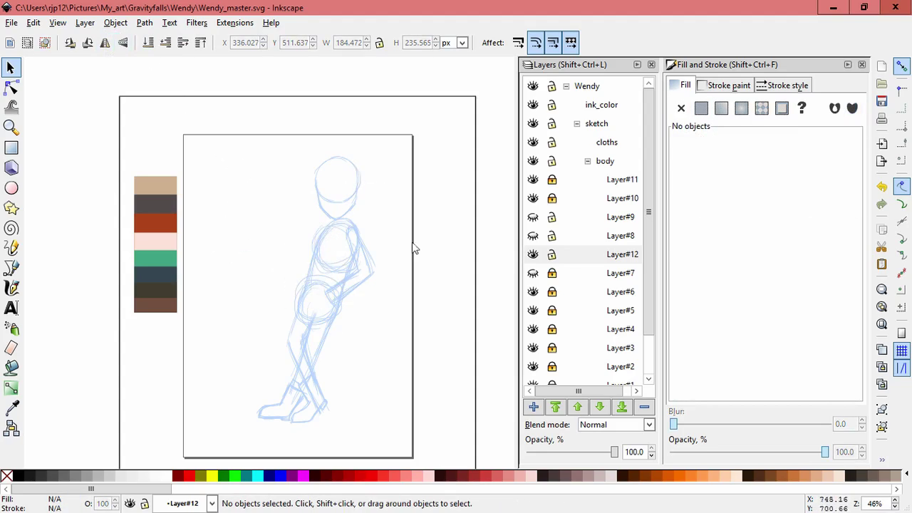
left_click(645, 407)
- Show Layer#8 and Layer#9, and rotate and move their hand and axe handle strokes to hang upright beside the hip
left_click(533, 235)
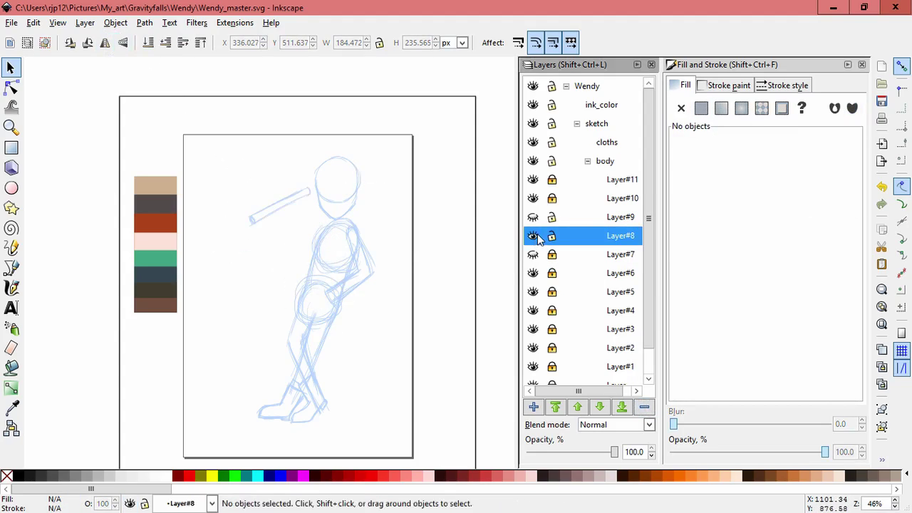
left_click(533, 217)
left_click_drag(229, 147, 360, 253)
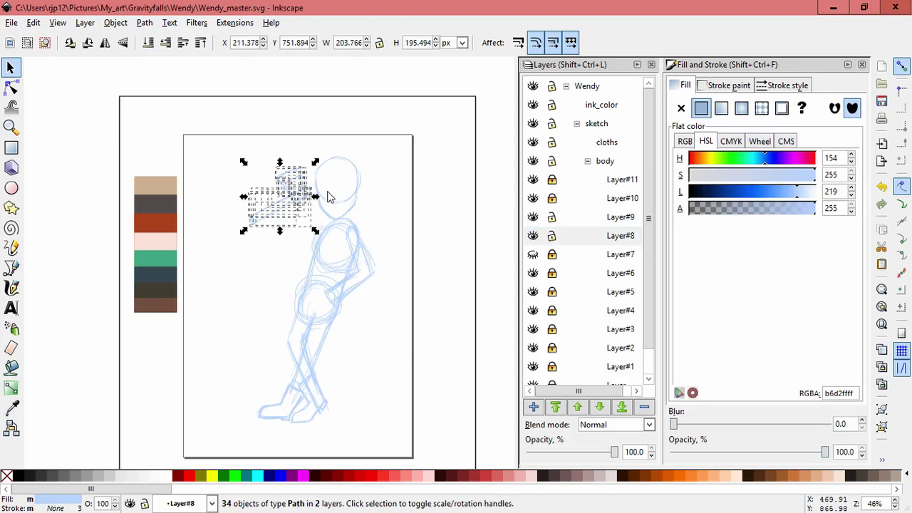
left_click(299, 198)
left_click_drag(317, 162, 236, 158)
mouse_move(294, 193)
left_mouse_down()
mouse_move(348, 263)
mouse_move(346, 284)
left_mouse_up()
mouse_move(372, 253)
left_mouse_down()
mouse_move(377, 282)
mouse_move(343, 285)
left_mouse_up()
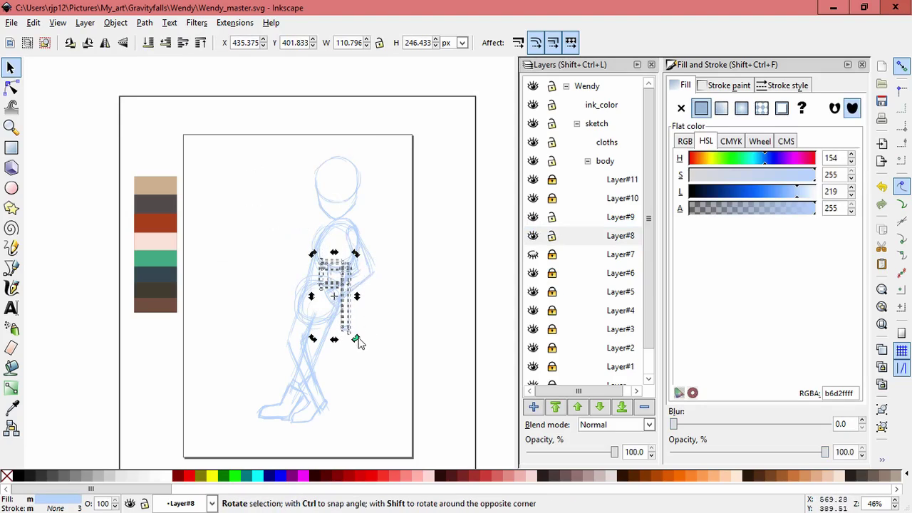
left_click_drag(358, 339, 350, 347)
left_click(384, 297)
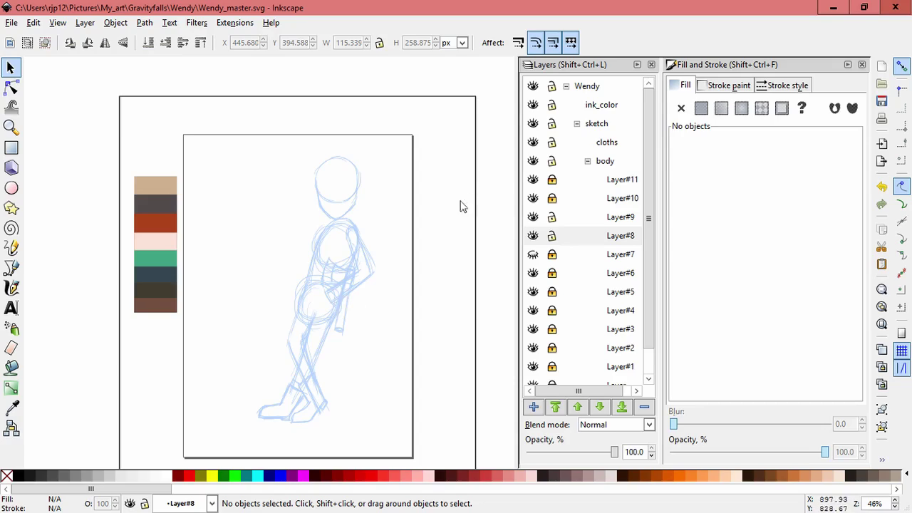
- Lock Layer#8 and Layer#9, and toggle Layer#11 and Layer#10 off and on to check which head strokes each holds
left_click(551, 234)
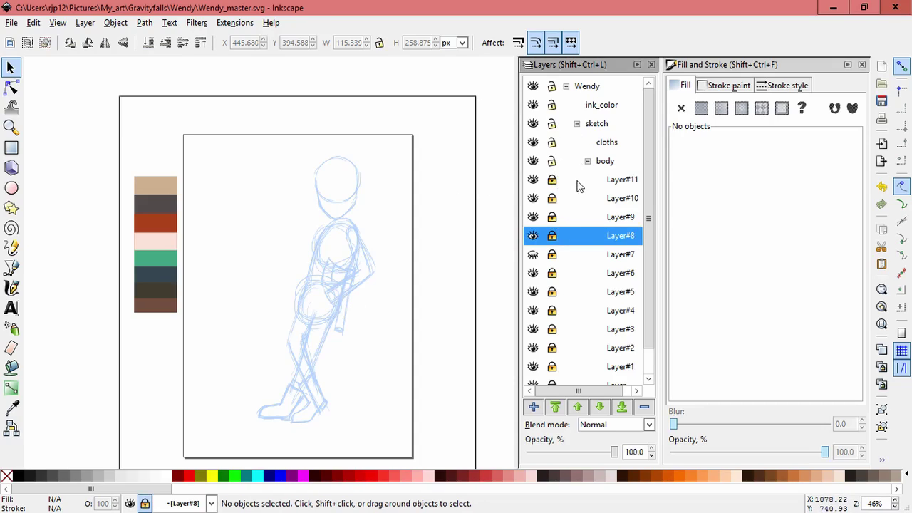
left_click(533, 180)
left_click(534, 180)
left_click(534, 198)
left_click(535, 198)
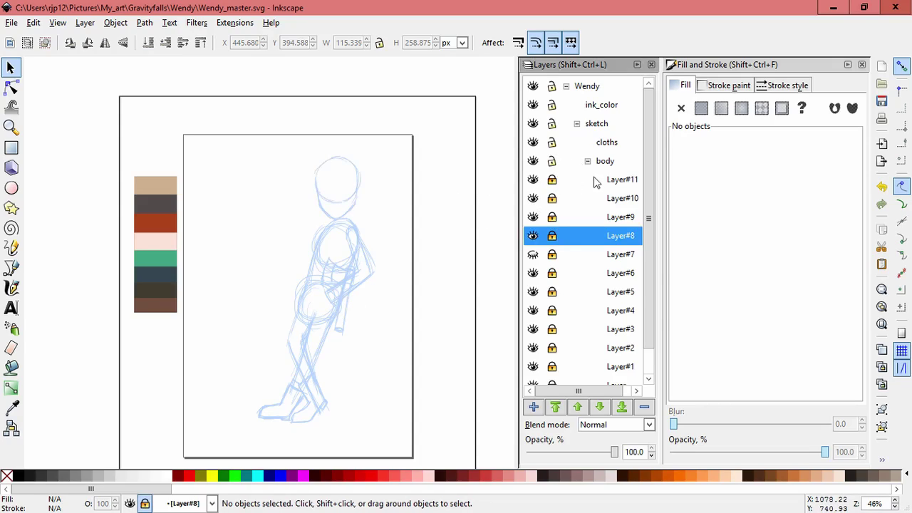
- Add a layer named head above Layer#11
left_click(620, 184)
left_click(536, 408)
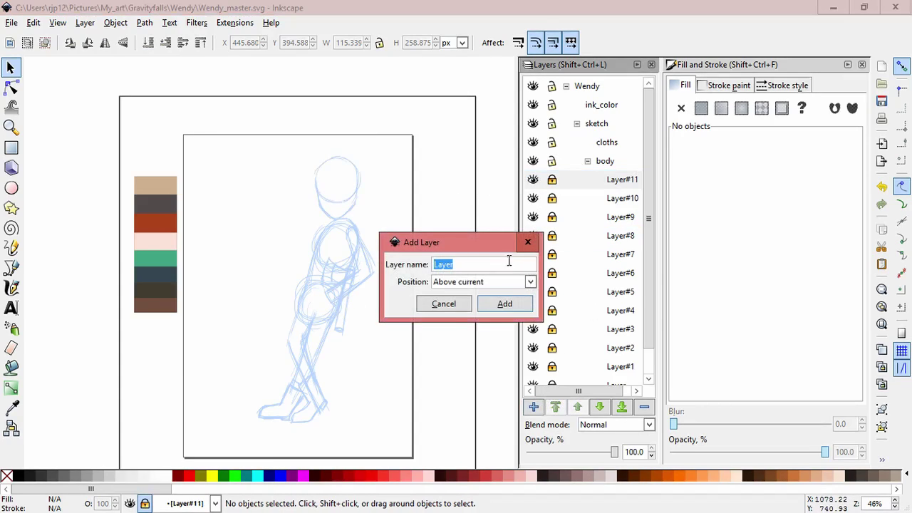
type("head")
key("Return")
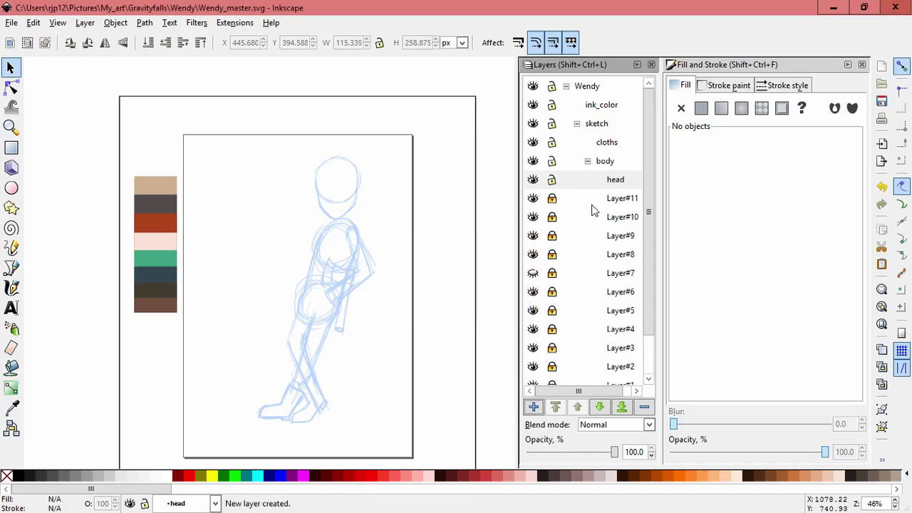
- Unlock Layer#10 and Layer#11, and cut the jaw strokes from Layer#11 while Layer#10 is hidden
left_click_drag(296, 163, 360, 221)
left_click(533, 218)
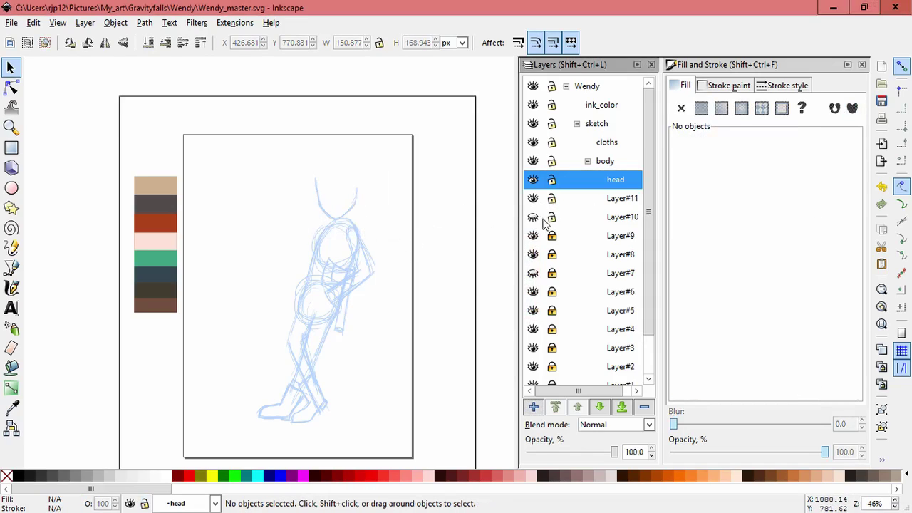
left_click_drag(303, 163, 436, 249)
key("ctrl+x")
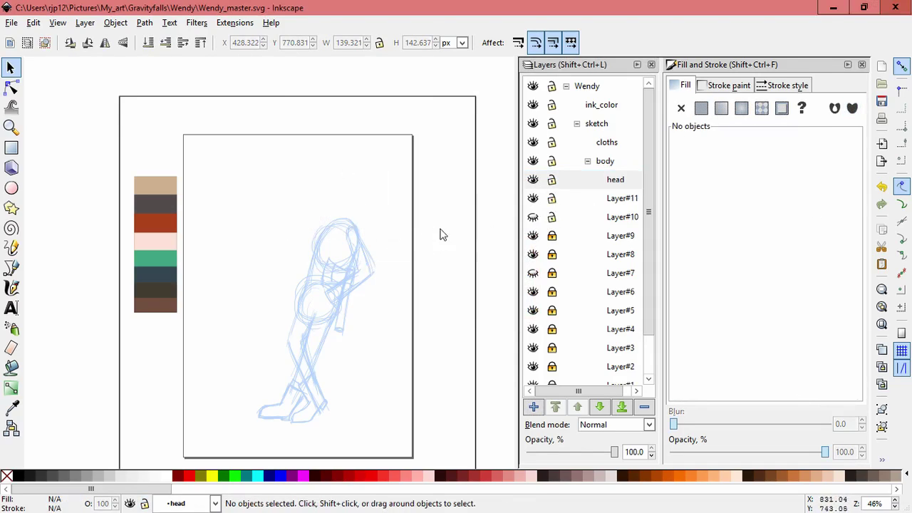
- Add a sublayer inside head, paste the jaw strokes in place on it, and hide it
key("ctrl+shift+n")
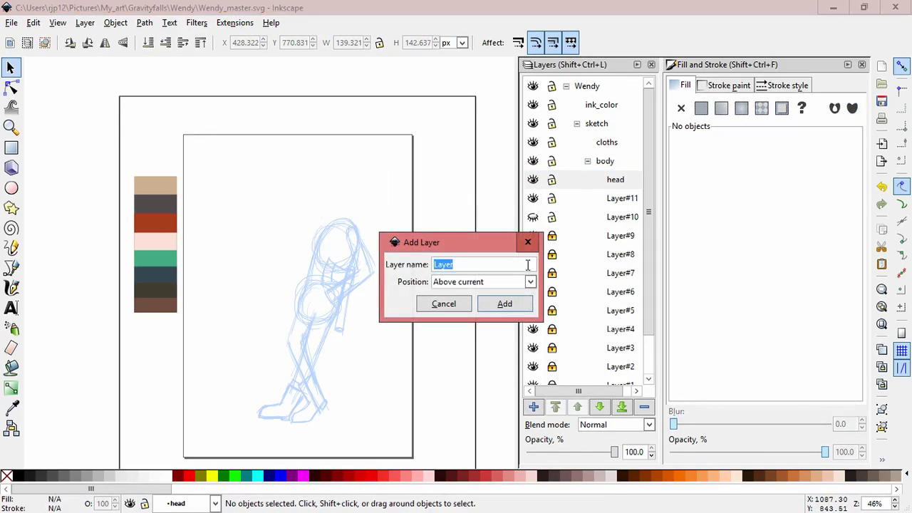
left_click(529, 282)
left_click(485, 328)
left_click(505, 305)
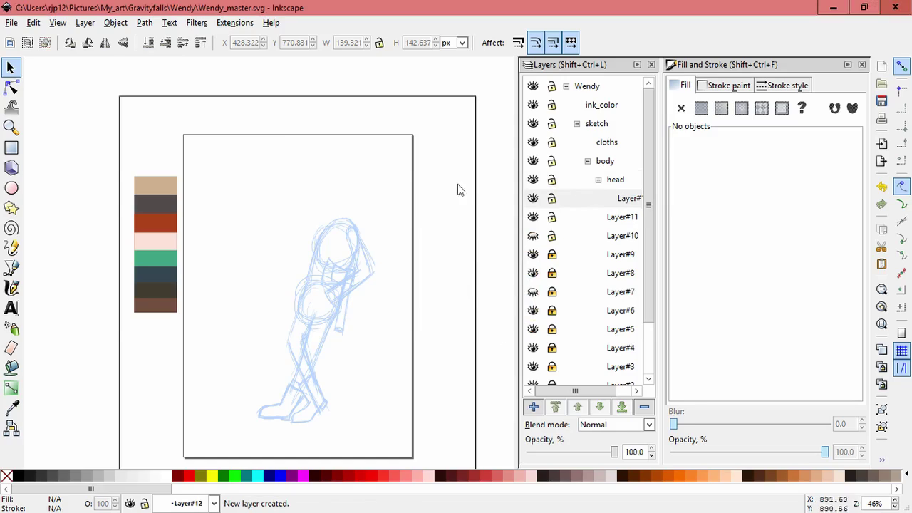
left_click(33, 22)
left_click(71, 141)
key("Escape")
left_click(533, 199)
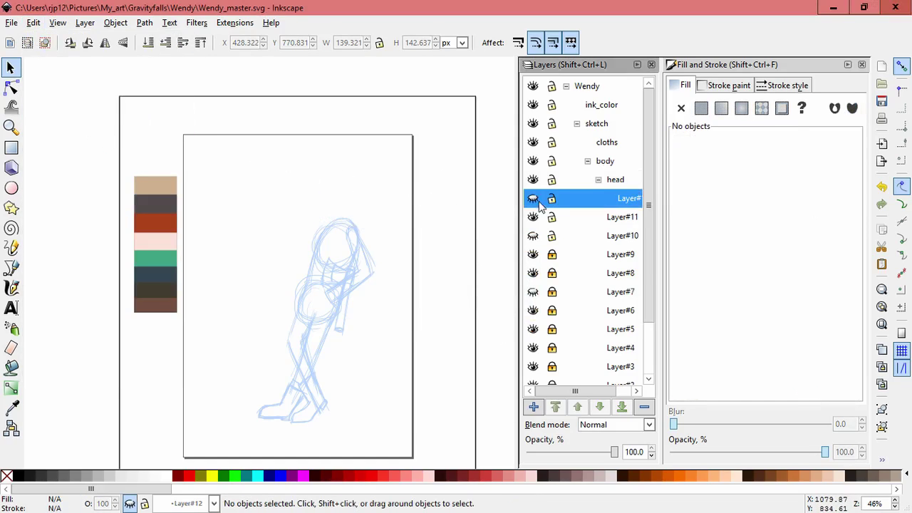
- Delete the emptied Layer#11, and cut the head circle from Layer#10 before deleting that layer too
left_click(563, 218)
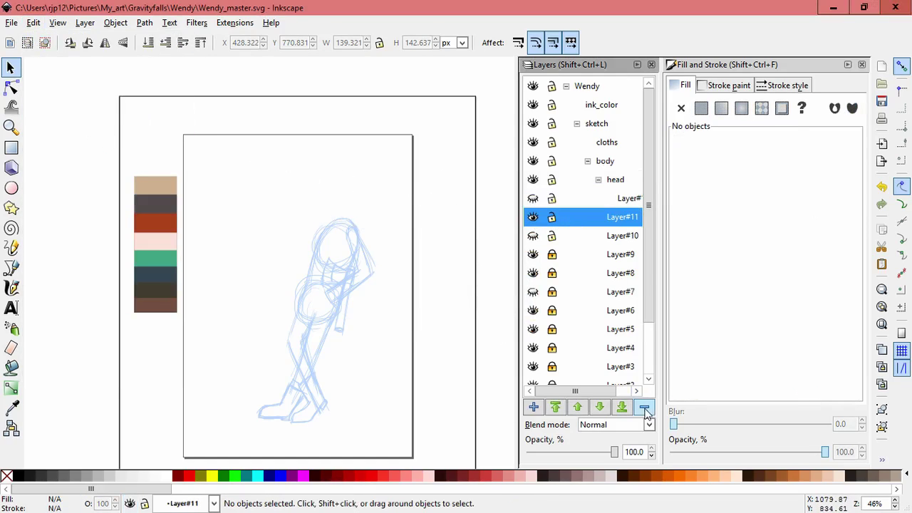
left_click(644, 407)
left_click(533, 218)
left_click(579, 214)
left_click_drag(265, 136, 407, 256)
key("Delete")
left_click(643, 409)
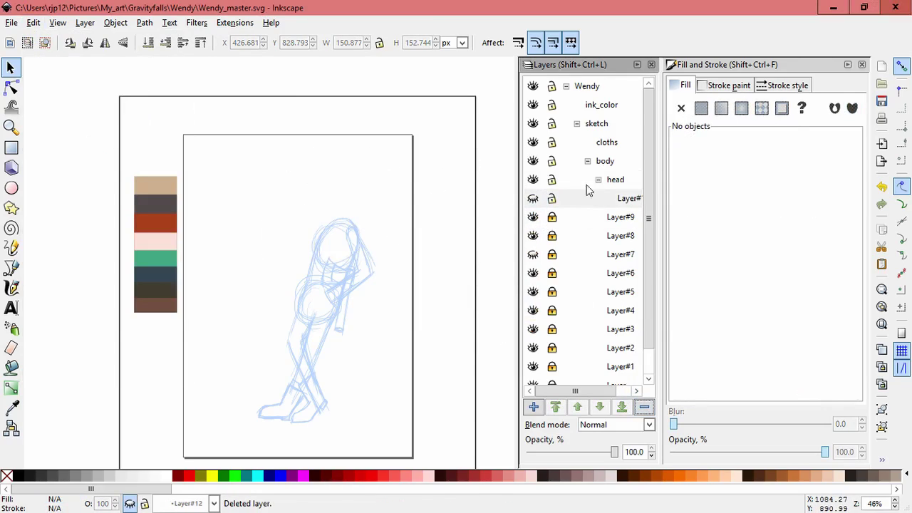
- Show the jaw sublayer, add another layer below it inside head, and paste the head circle in place there
left_click(533, 199)
left_click(533, 407)
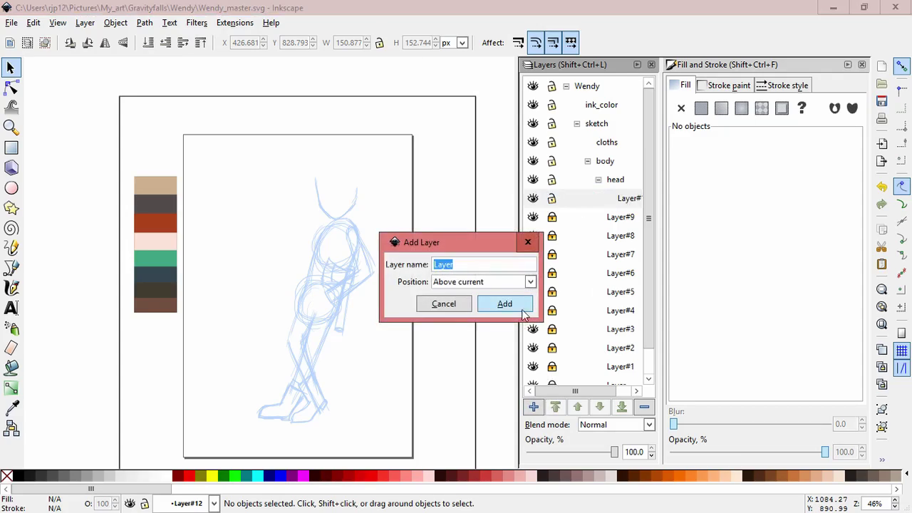
left_click(519, 306)
left_click(598, 407)
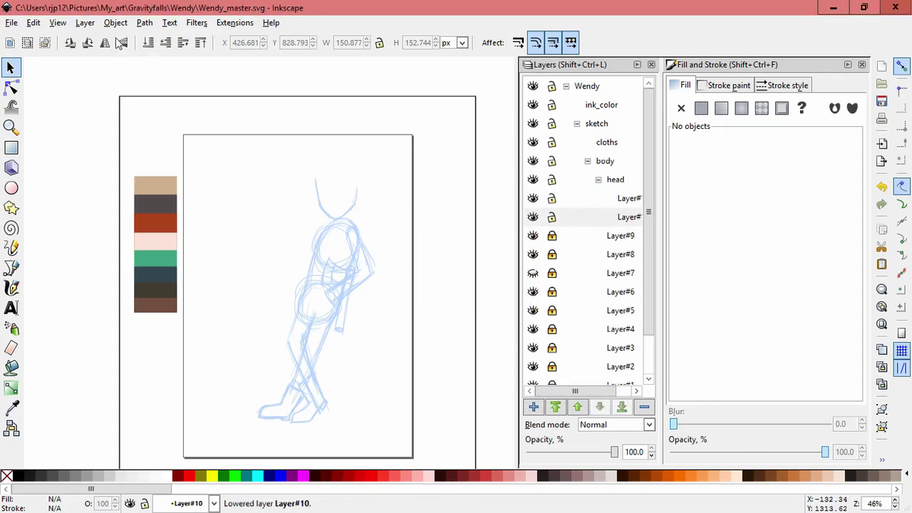
left_click(33, 23)
left_click(50, 124)
left_click(407, 211)
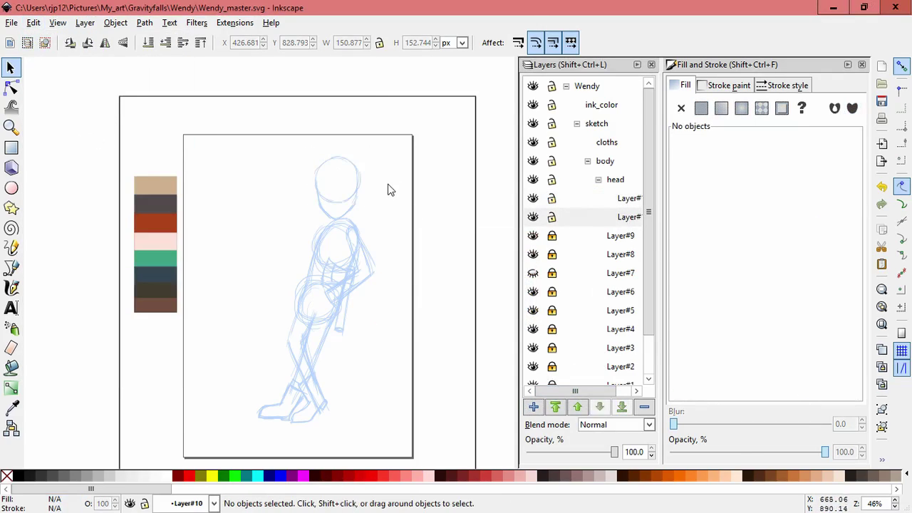
- Add a layer above the jaw sublayer and draw the neck line from the jaw to the shoulder with calligraphic strokes
left_click(591, 196)
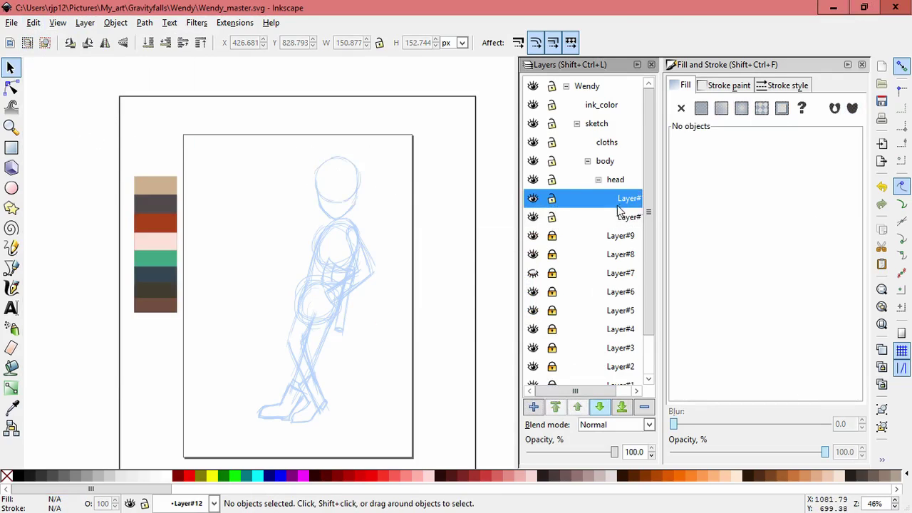
left_click(534, 407)
left_click(505, 305)
left_click(15, 283)
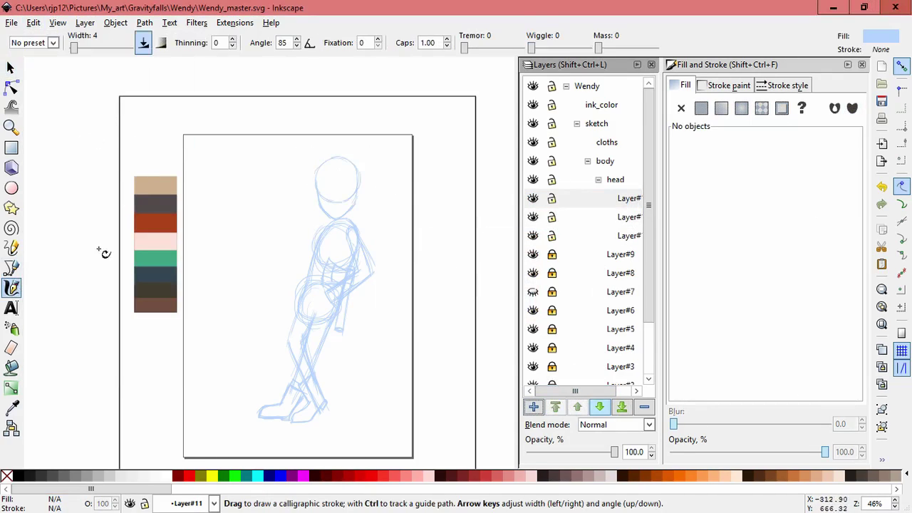
scroll(381, 282, "up", 3)
left_click_drag(376, 288, 385, 324)
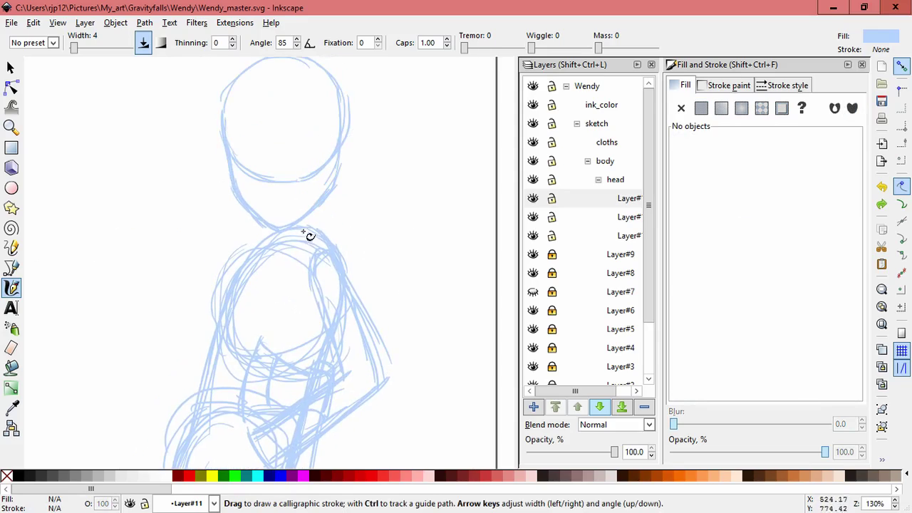
mouse_move(312, 211)
left_mouse_down()
mouse_move(312, 231)
mouse_move(310, 208)
mouse_move(340, 258)
left_mouse_up()
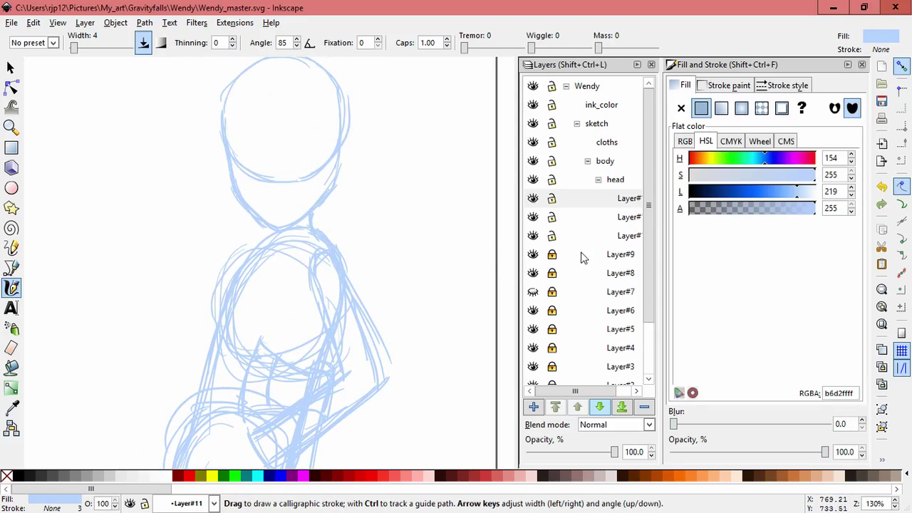
- Add one more layer at the top of the head group and lock the three head sublayers below it
left_click(528, 411)
left_click(501, 307)
left_click_drag(412, 170, 372, 305)
key("ctrl+z")
left_click_drag(404, 236, 438, 329)
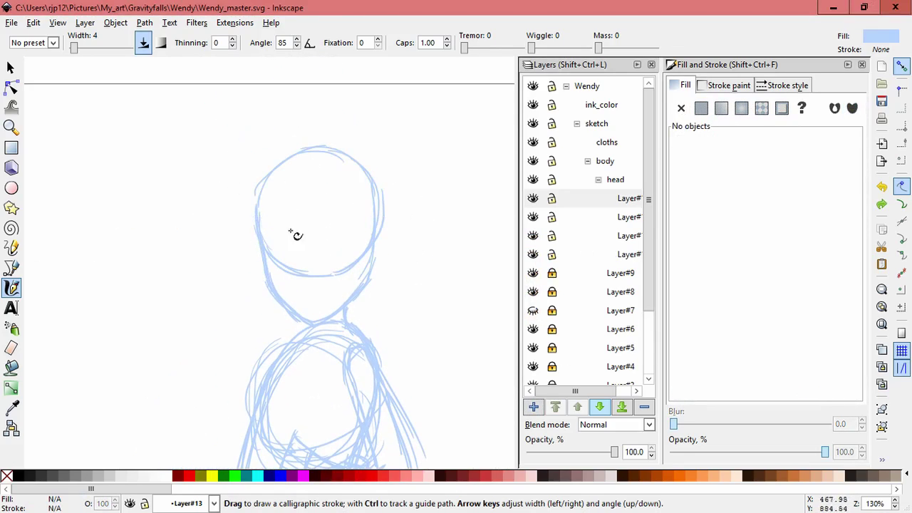
left_click(533, 202)
left_click(527, 200)
scroll(394, 257, "up", 2)
left_click_drag(393, 259, 456, 286)
left_click(552, 235)
left_click(553, 217)
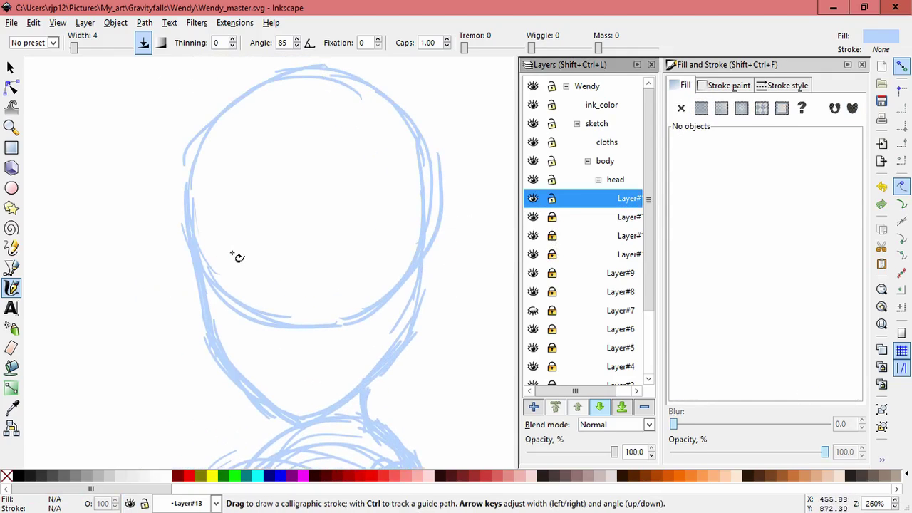
- Sketch the left eye circle, about 47 by 52 px, in the lower left of the head circle
mouse_move(229, 222)
left_mouse_down()
mouse_move(221, 291)
mouse_move(274, 288)
left_mouse_up()
key("ctrl+z")
left_click_drag(223, 228, 214, 266)
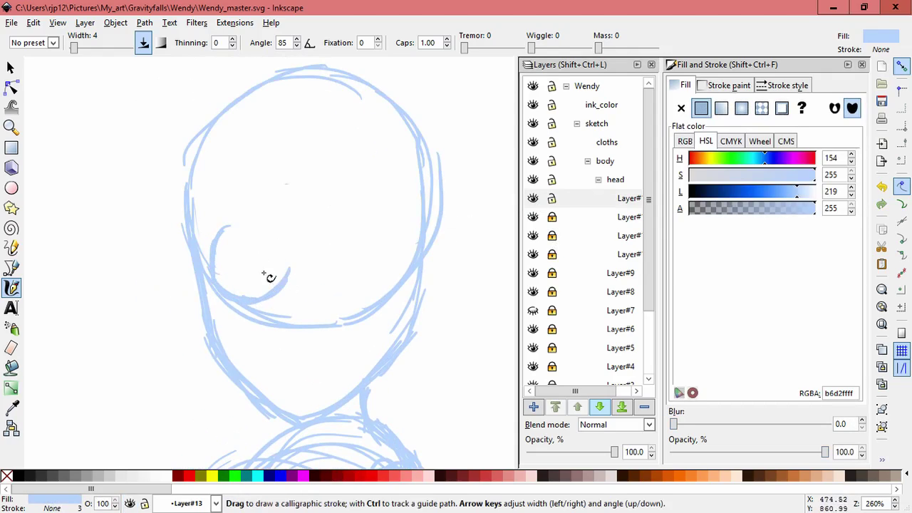
left_click_drag(287, 284, 283, 254)
mouse_move(229, 228)
left_mouse_down()
mouse_move(258, 220)
mouse_move(280, 245)
mouse_move(287, 280)
left_mouse_up()
- Select all strokes of the eye circle, skew them slightly, and group them
key("s")
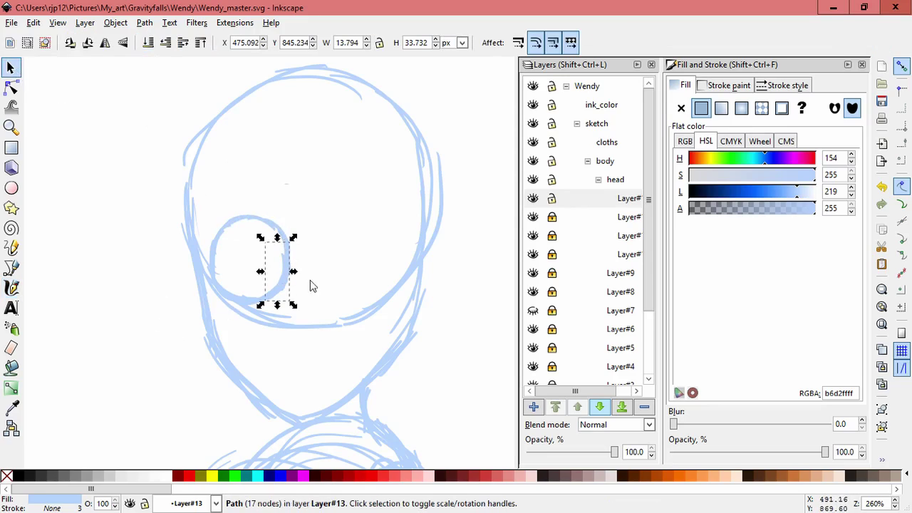
left_click_drag(317, 317, 186, 171)
left_click(268, 223)
left_click_drag(252, 210, 246, 211)
key("ctrl+g")
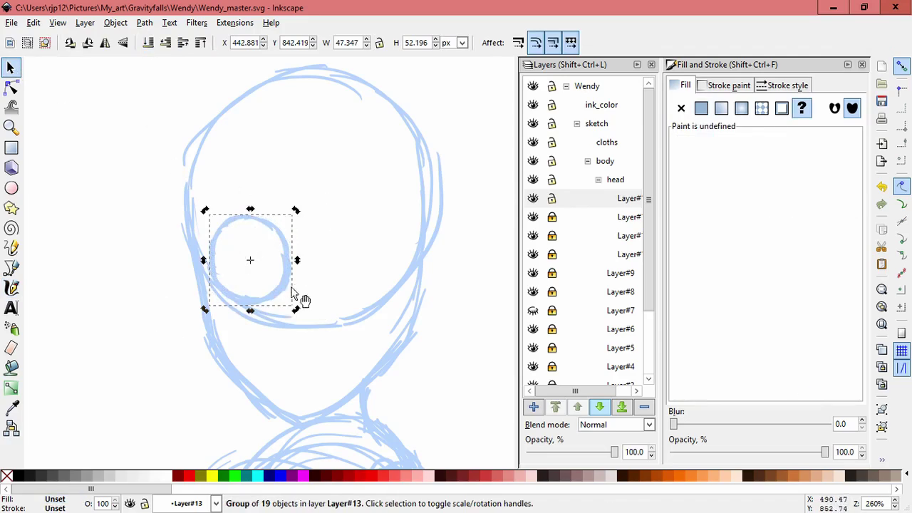
- Duplicate the eye group and place the copy to its right with overlapping edges, skewing the circles to fit the face
left_click_drag(250, 311, 365, 275)
key("ctrl+d")
key("ctrl+a")
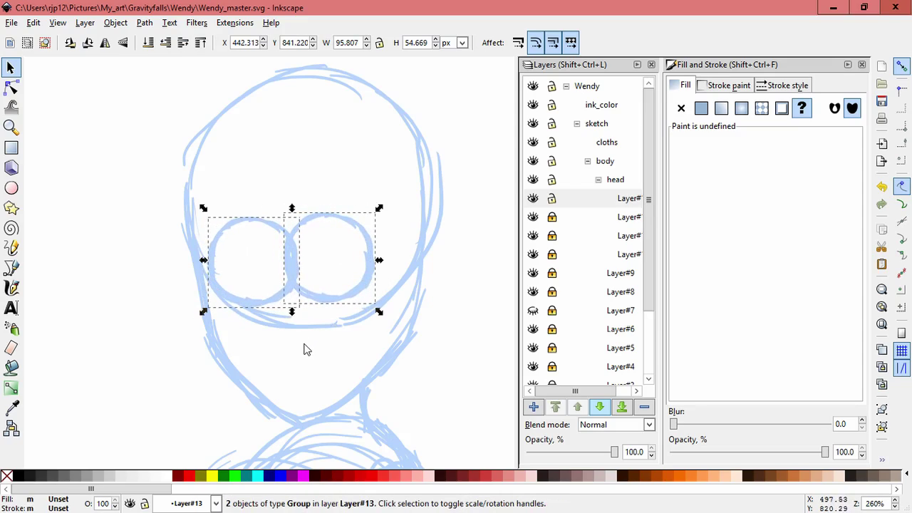
left_click(269, 304)
- Draw a closed polygon around the left eye circle with the Bezier tool, following the right eye's edge where the circles overlap
left_click(11, 288)
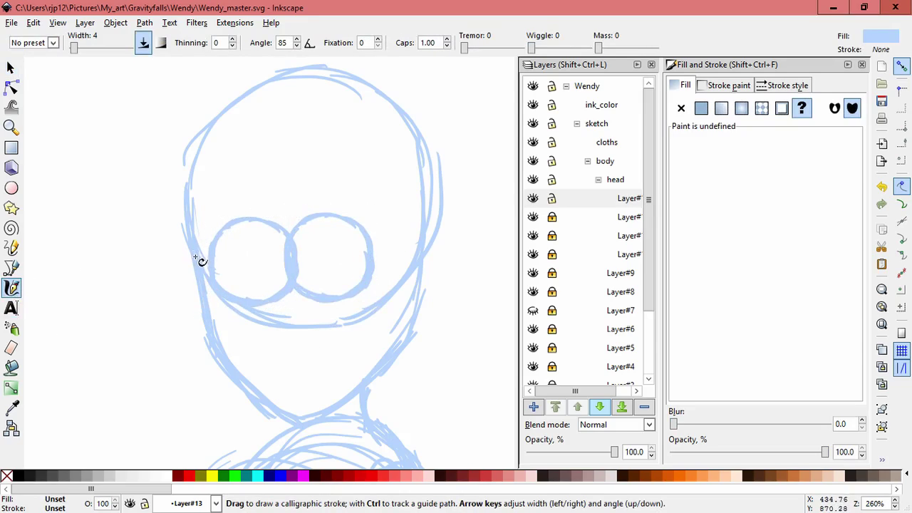
left_click(12, 268)
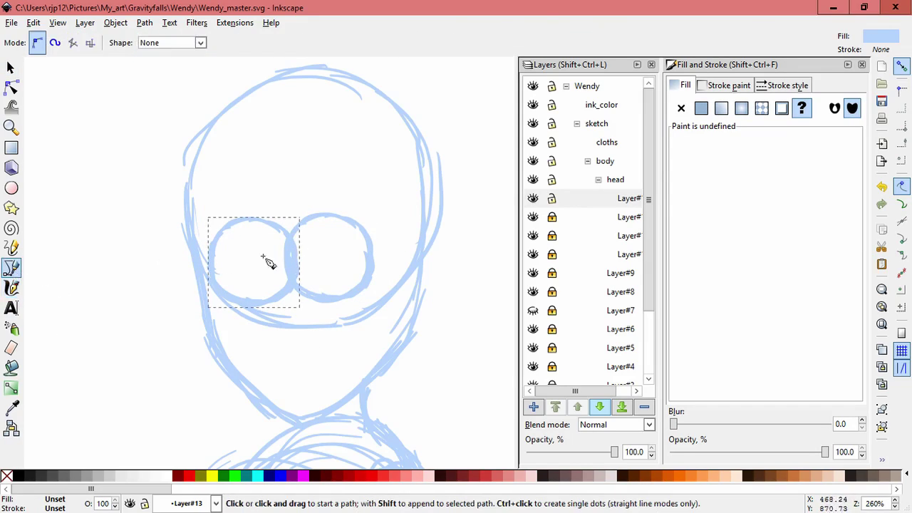
left_click(305, 296)
left_click(279, 270)
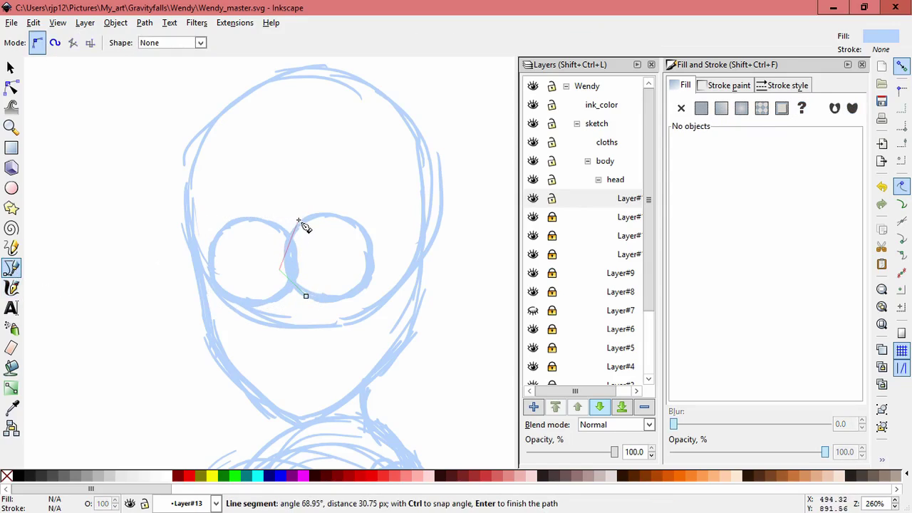
left_click(299, 220)
left_click(210, 160)
left_click(164, 244)
left_click(235, 343)
left_click(305, 296)
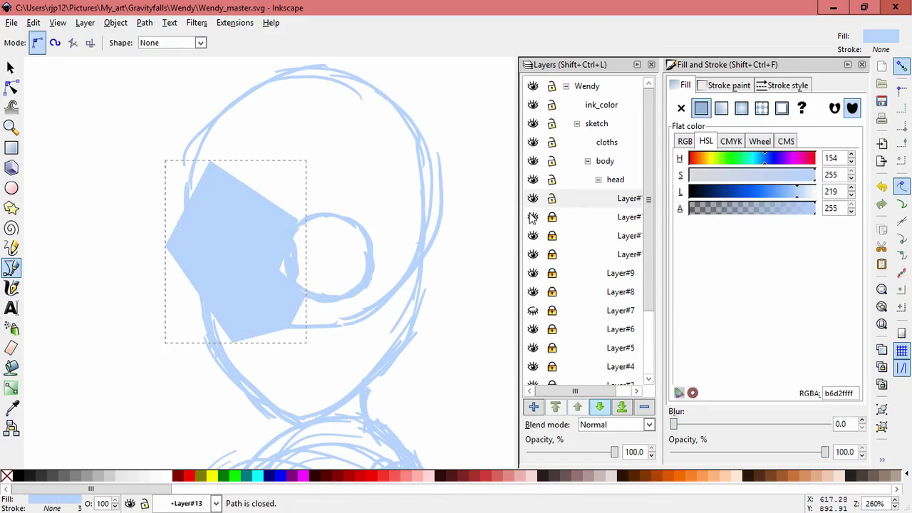
- Fill the polygon white and apply it as a mask to the left eye group, removing its overlap with the right eye
left_click(10, 67)
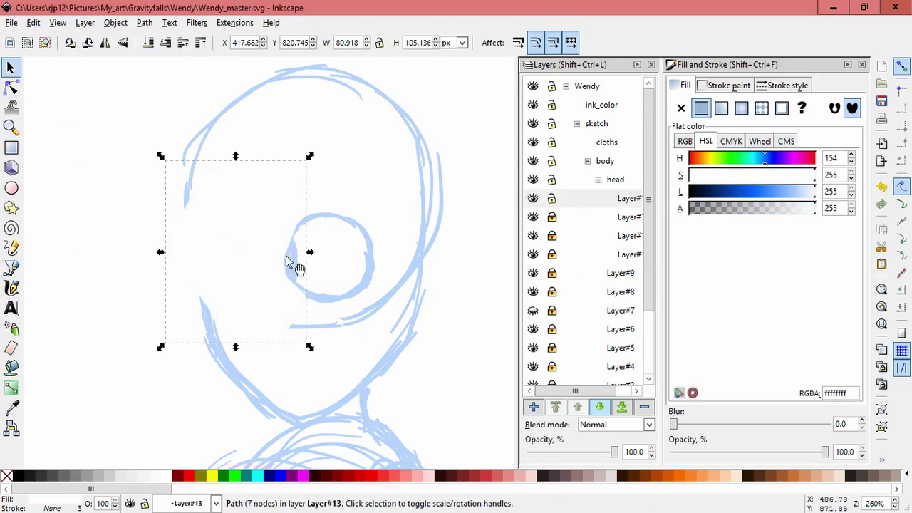
left_click(295, 265, "shift")
left_click(85, 22)
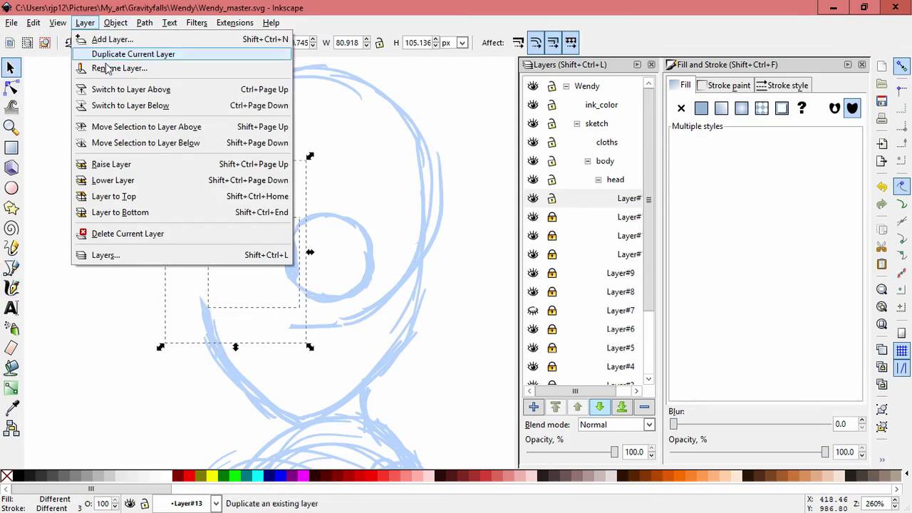
mouse_move(115, 22)
mouse_move(207, 126)
left_click(295, 126)
left_click(465, 300)
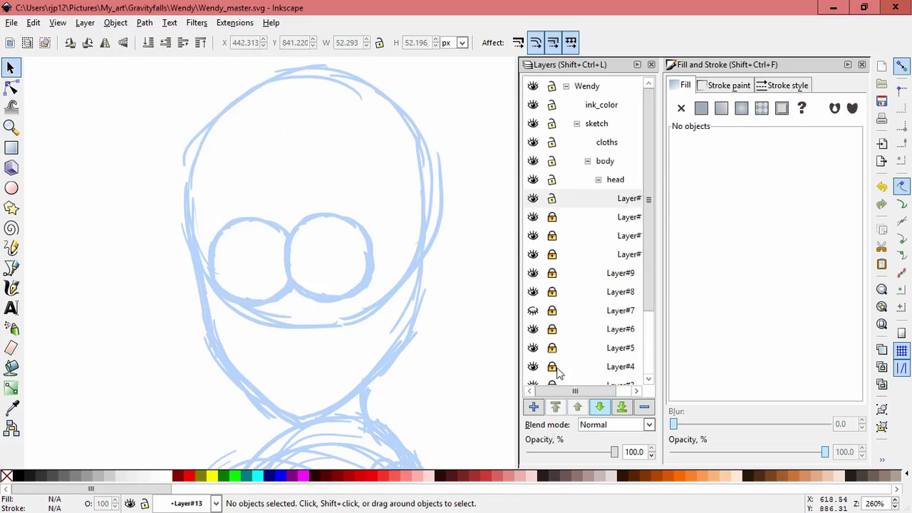
- Add a new layer above the left eye's layer and set the calligraphy fill to the light blue sampled from the eye circles
left_click(534, 407)
left_click(519, 303)
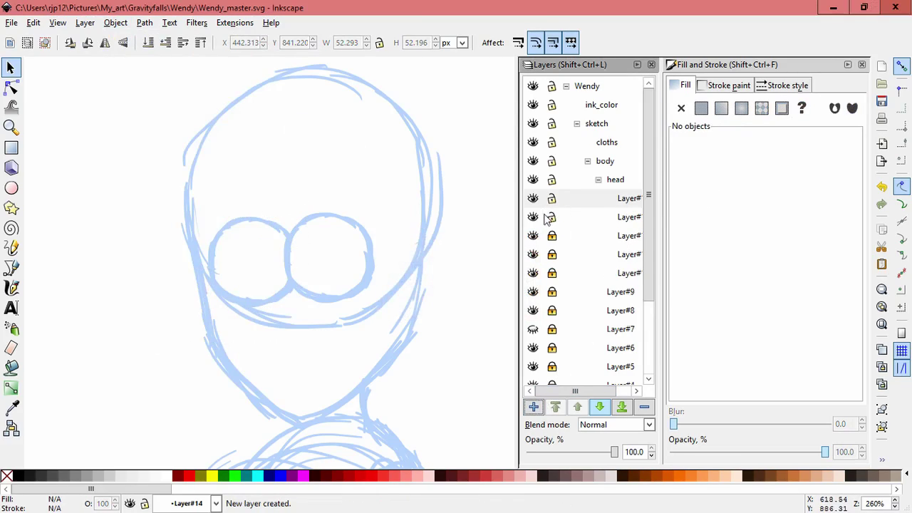
left_click(214, 336)
left_click(11, 288)
mouse_move(286, 332)
left_mouse_down()
mouse_move(285, 346)
mouse_move(335, 373)
left_mouse_up()
key("ctrl+z")
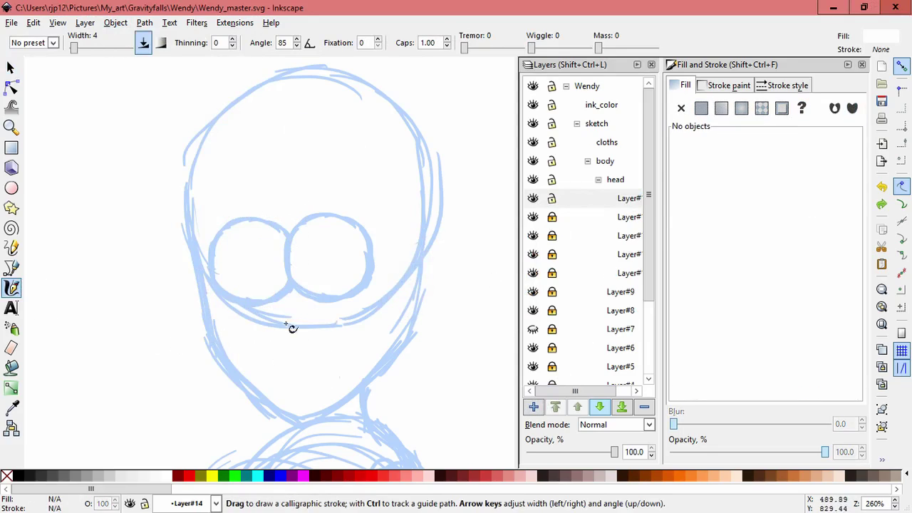
left_click(15, 414)
left_click(288, 292)
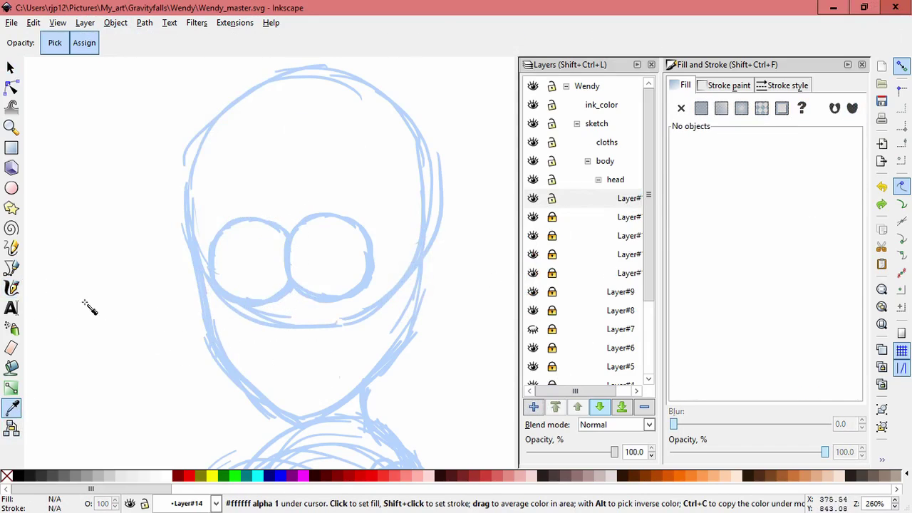
left_click(13, 288)
key("d")
left_click(10, 287)
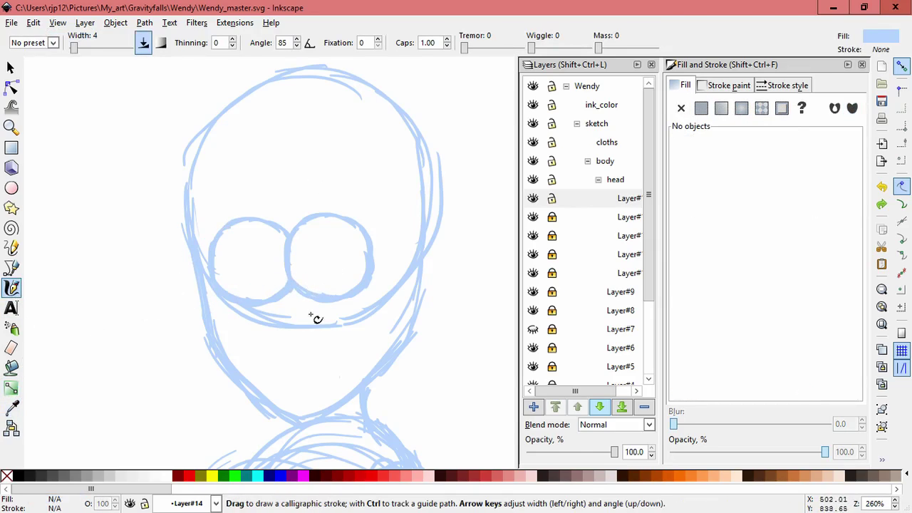
- Draw a small pointed nose about 18 px wide and 19 px high with calligraphic strokes over the left eye's lower inner edge
scroll(314, 326, "up", 1)
scroll(314, 328, "up", 1)
key("space")
left_click_drag(314, 310, 334, 331)
left_click_drag(289, 284, 254, 336)
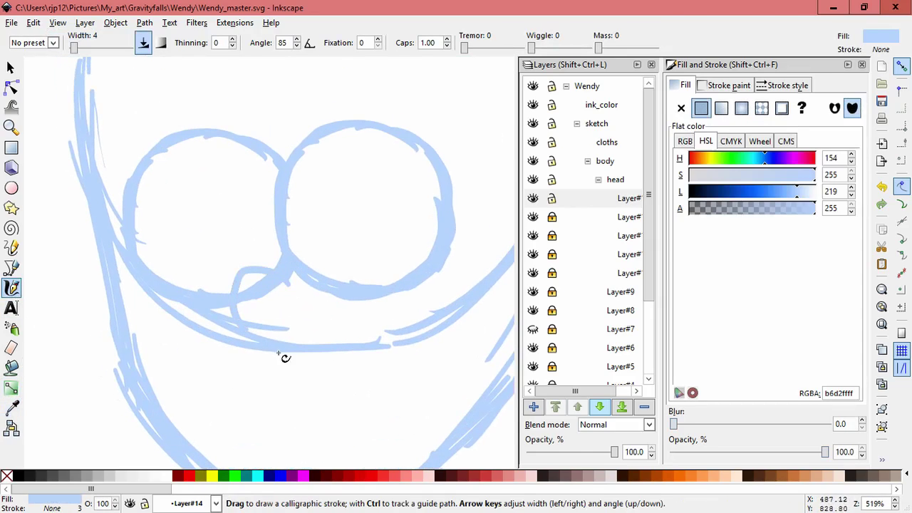
- Skew the nose stroke vertically so its tip tilts and its lower end slopes toward the mouth
left_click(10, 66)
left_click_drag(216, 268, 217, 246)
left_click_drag(295, 260, 290, 266)
key("ctrl+z")
key("ctrl+z")
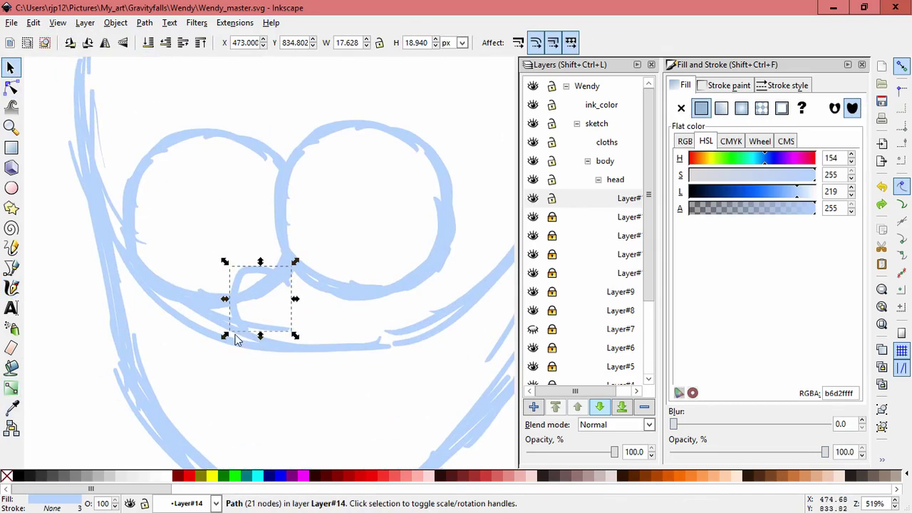
left_click_drag(224, 299, 227, 296)
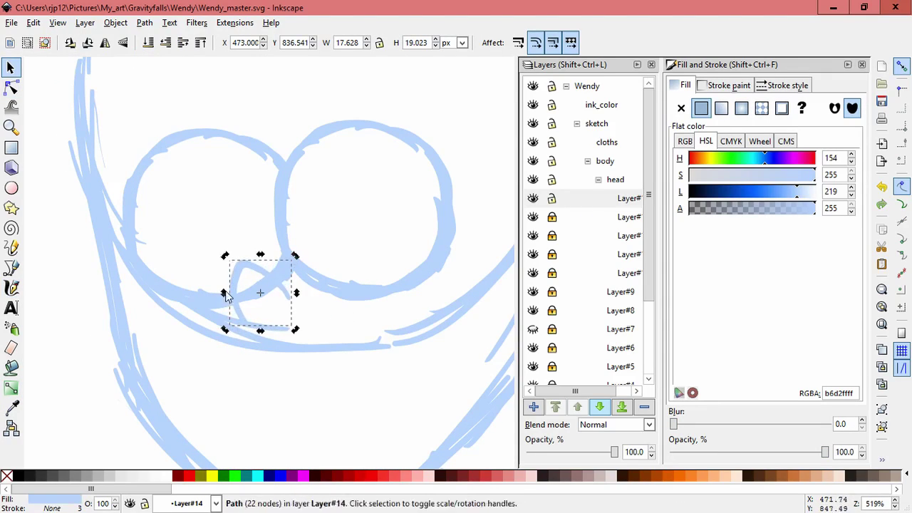
left_click(182, 304)
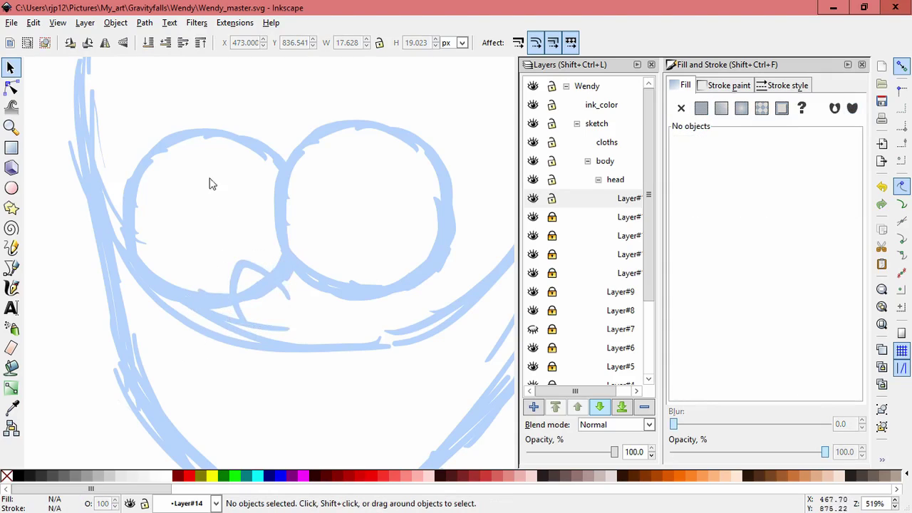
- Unlock the left eye's layer and add nodes to the eye group's mask, shaping its lower edge along the top and right side of the nose
left_click(552, 217)
left_click(278, 158)
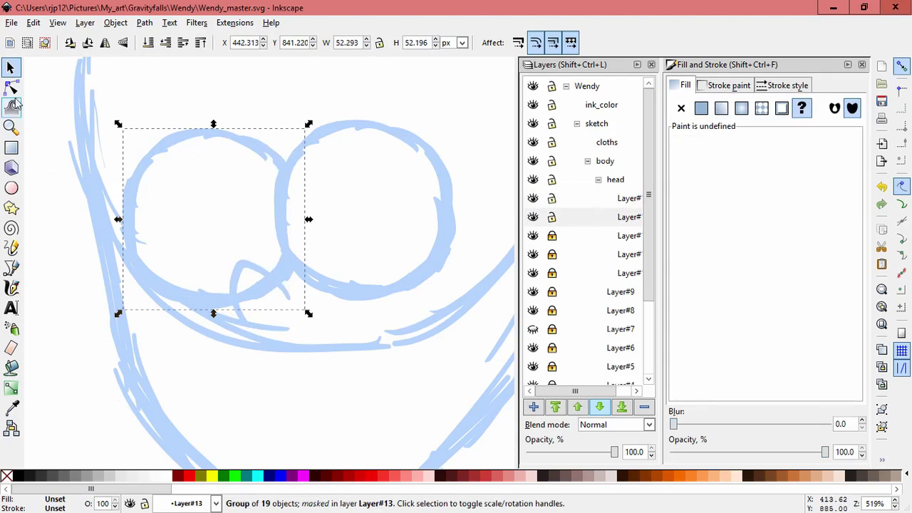
key("n")
left_click_drag(284, 352, 232, 287)
left_click_drag(330, 316, 192, 266)
left_click(10, 43)
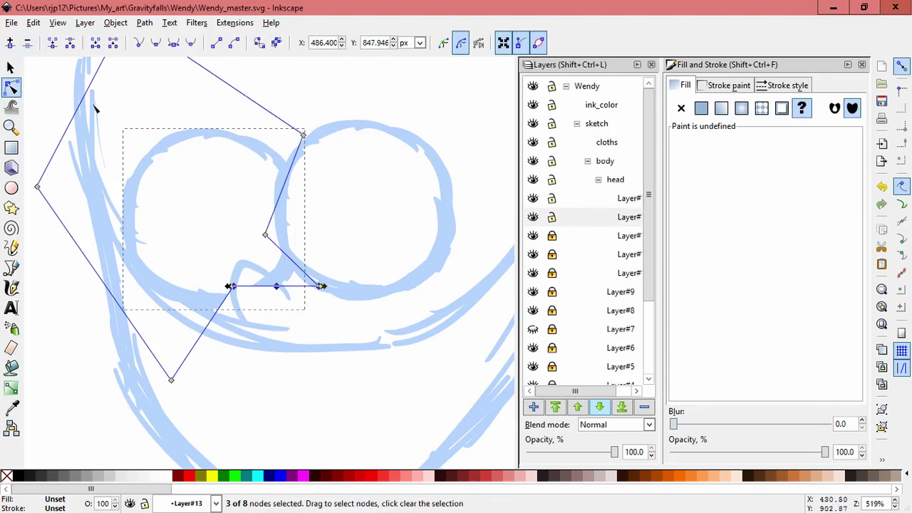
left_click_drag(275, 286, 251, 266)
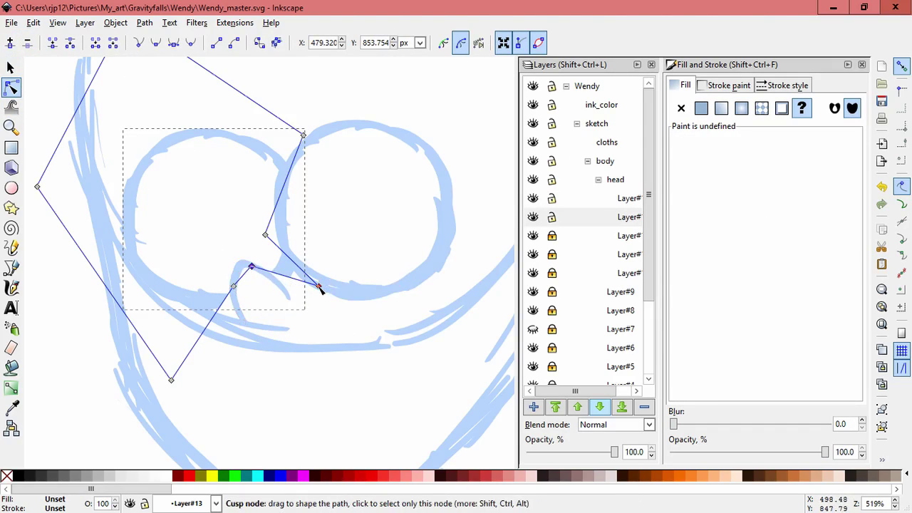
left_click_drag(338, 316, 289, 296)
left_click(51, 43)
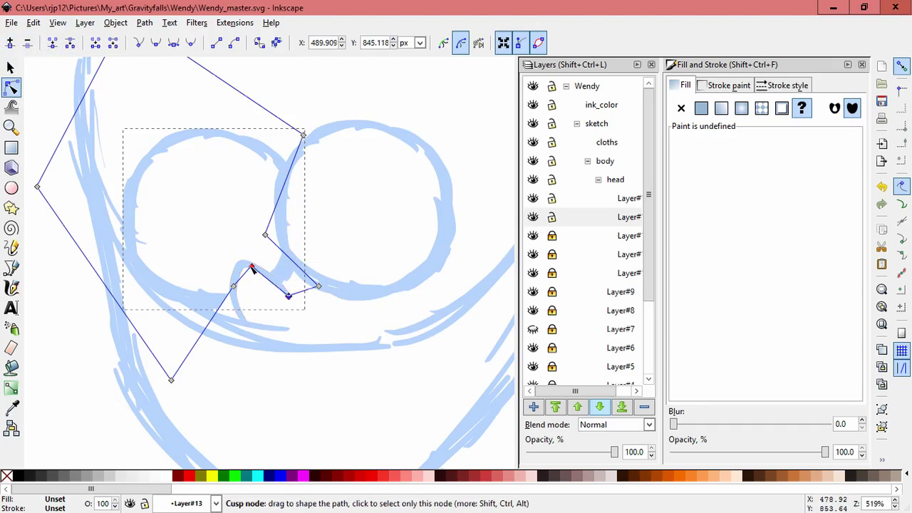
left_click_drag(252, 265, 255, 262)
- Insert another node in the mask's lower edge and fit the outline around the nose's left side, then deselect the eye group
left_click_drag(265, 397, 141, 293)
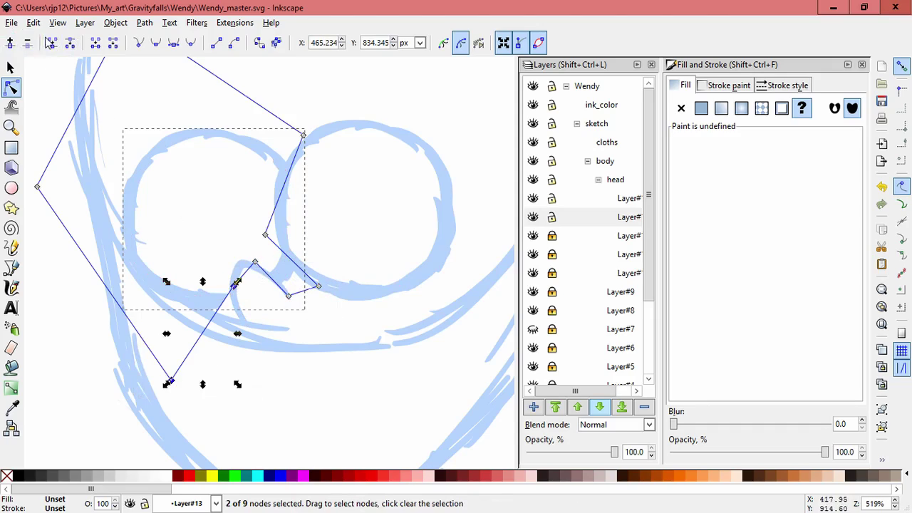
left_click(52, 43)
left_click(239, 349)
left_click_drag(203, 332, 243, 320)
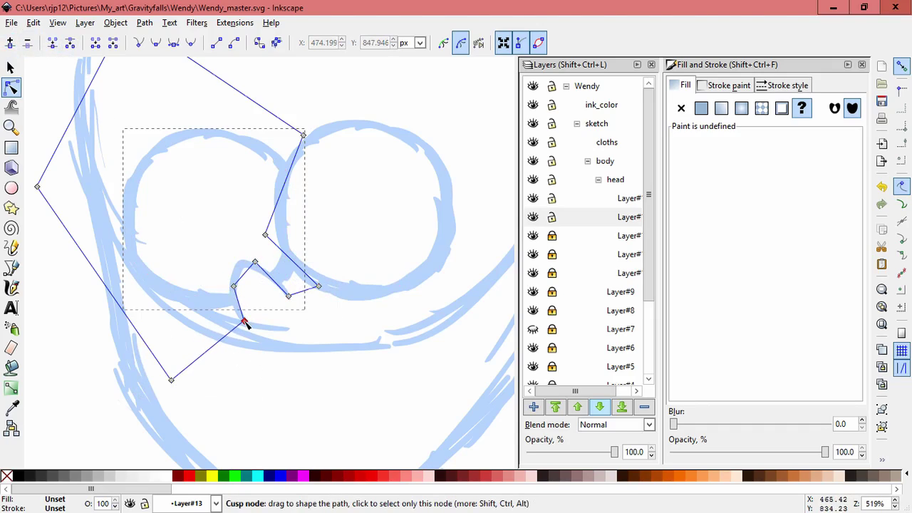
left_click_drag(233, 287, 229, 289)
left_click(274, 389)
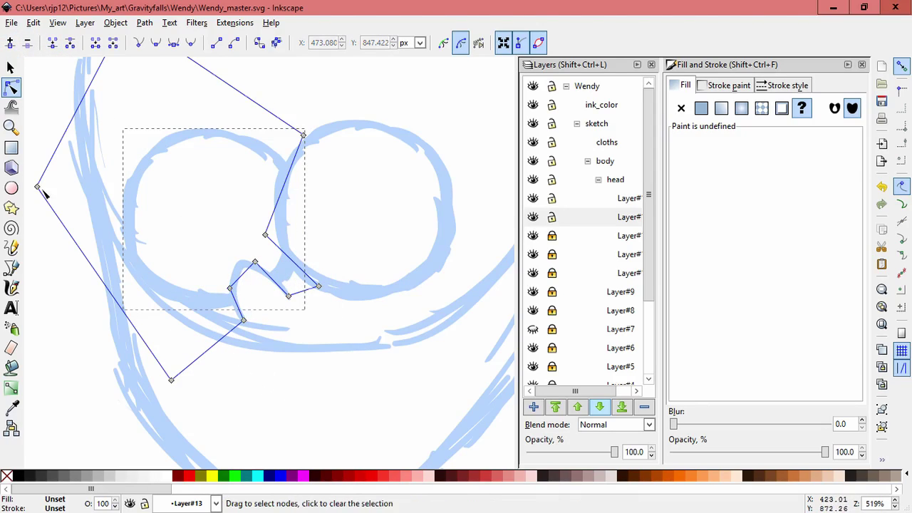
left_click(10, 69)
left_click(328, 377)
- Lock the left eye and nose layers and add a new layer above the nose layer for the mouth
left_click_drag(361, 258, 329, 229)
left_click_drag(373, 335, 350, 302)
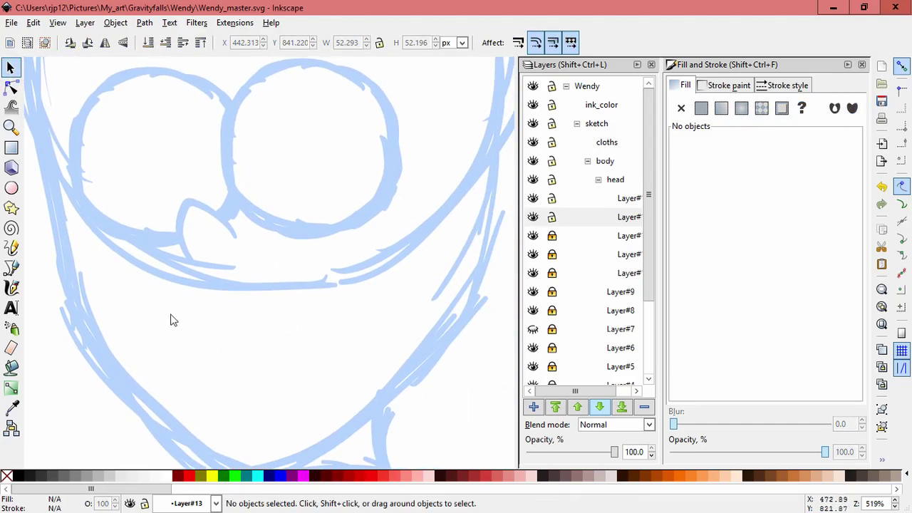
left_click(11, 287)
left_click(533, 217)
left_click(533, 217)
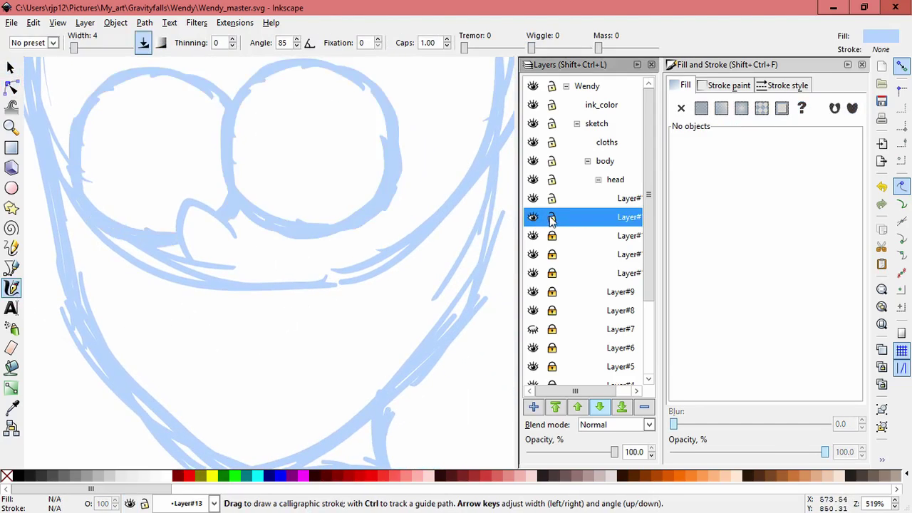
left_click(533, 198)
left_click(533, 198)
left_click(561, 202)
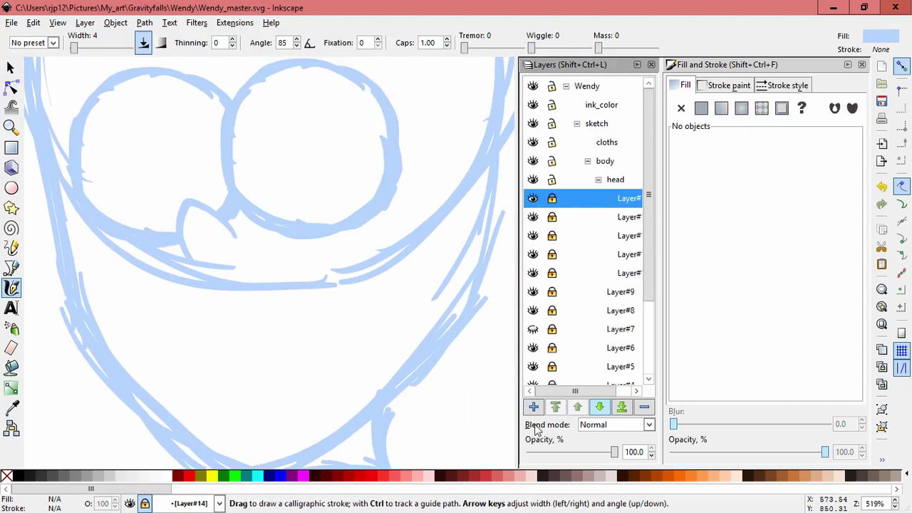
left_click(534, 407)
left_click(502, 304)
- Draw a curved mouth line below the nose and flatten it to about 36 px wide and 15 px high, nudging it into place
left_click_drag(420, 262, 278, 348)
key("ctrl+z")
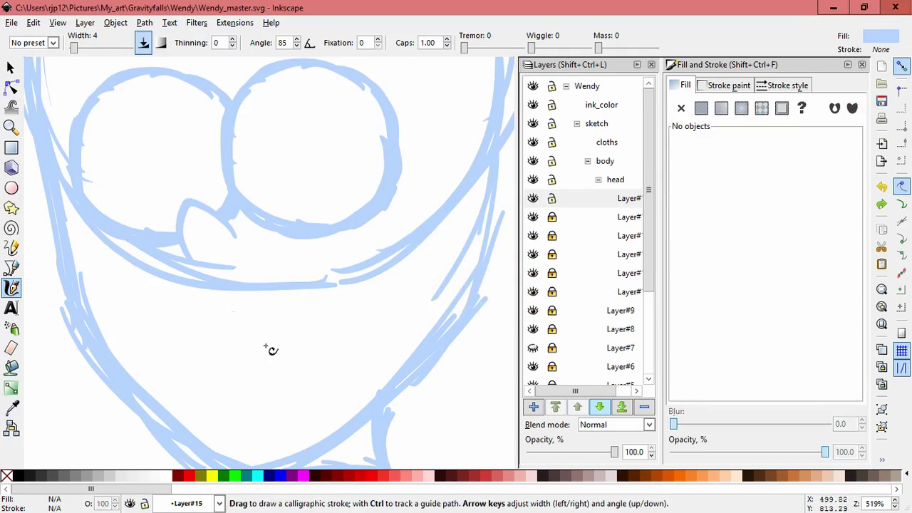
left_click_drag(228, 335, 349, 248)
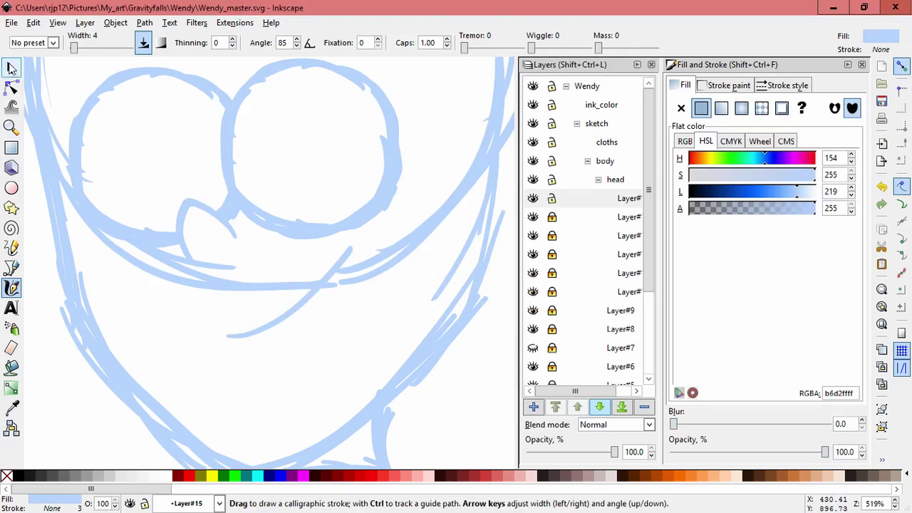
left_click(10, 66)
left_click_drag(291, 245, 293, 290)
left_click_drag(301, 320, 295, 316)
left_click(398, 323)
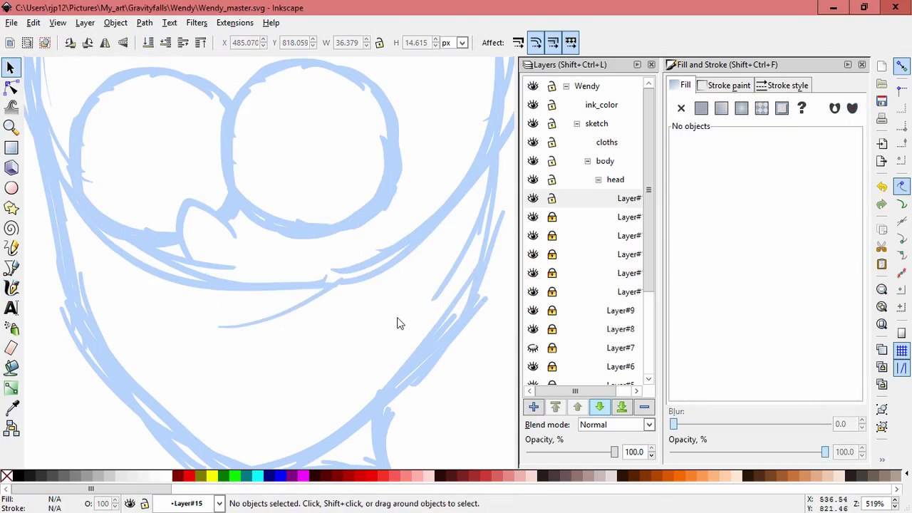
- Enlarge the mouth line to about 41 px wide and 17 px high, extending it leftward across the lower face
scroll(393, 327, "down", 3)
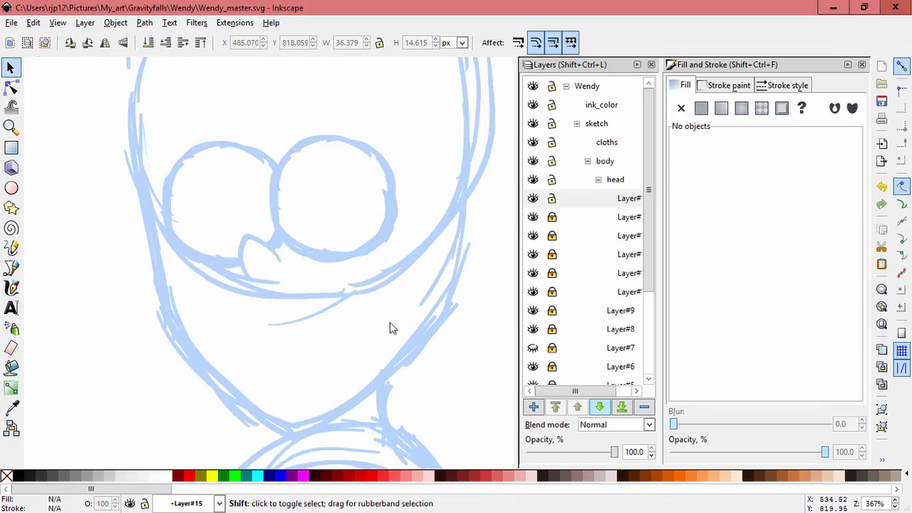
left_click(344, 335)
left_click(438, 332)
left_click(342, 346)
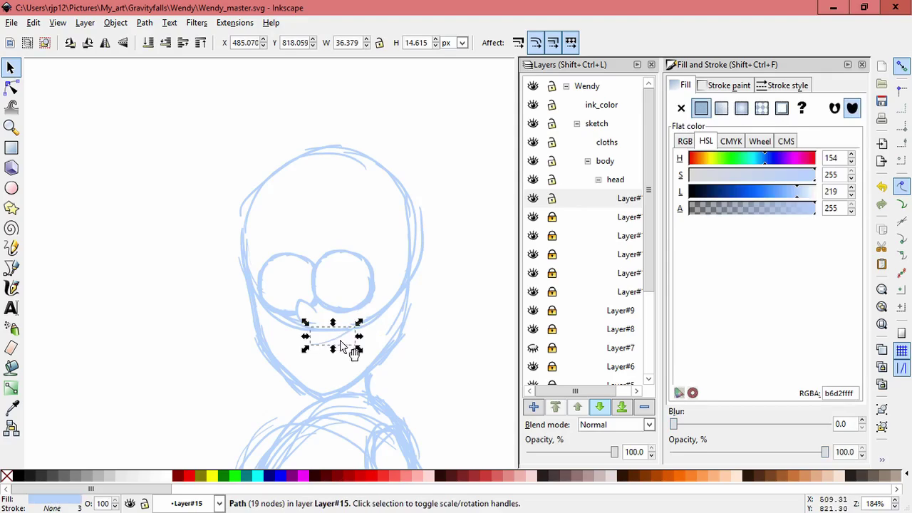
left_click_drag(359, 322, 369, 318)
left_click_drag(348, 350, 340, 351)
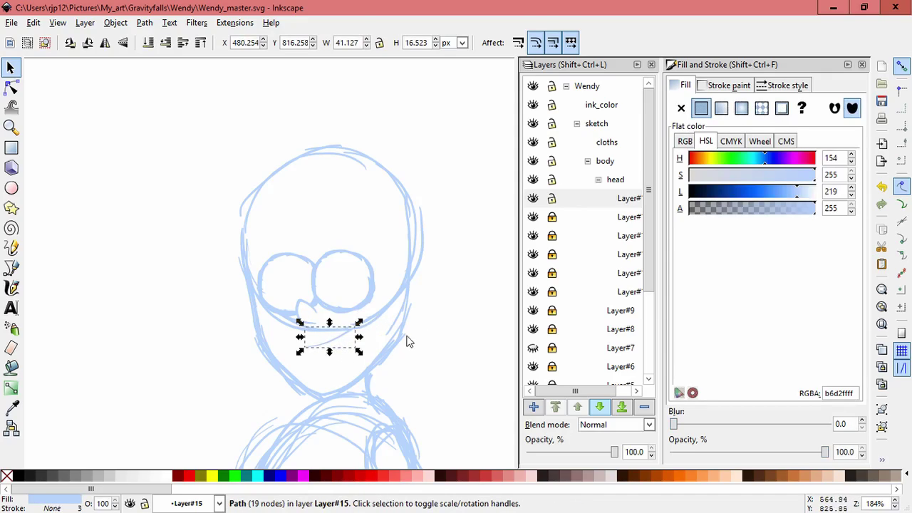
left_click(432, 378)
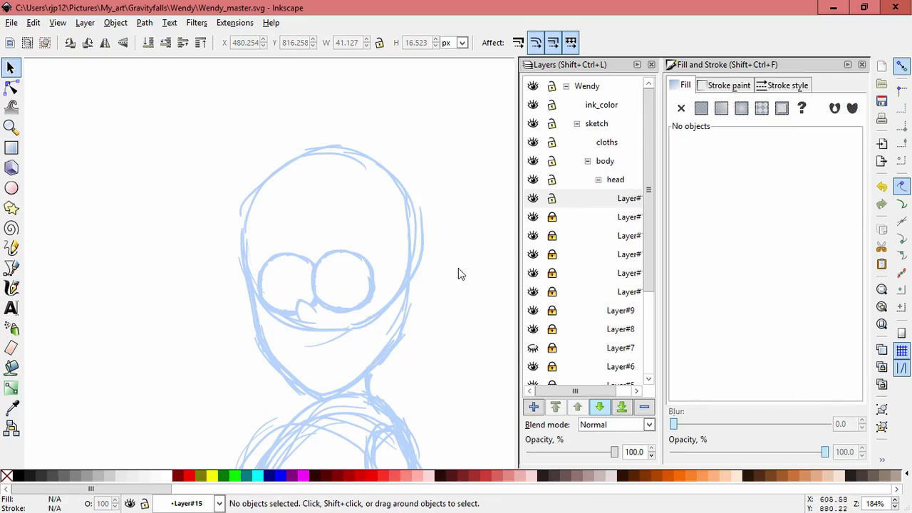
- Lock the mouth layer and add a new layer directly above the left eye's layer
left_click(552, 199)
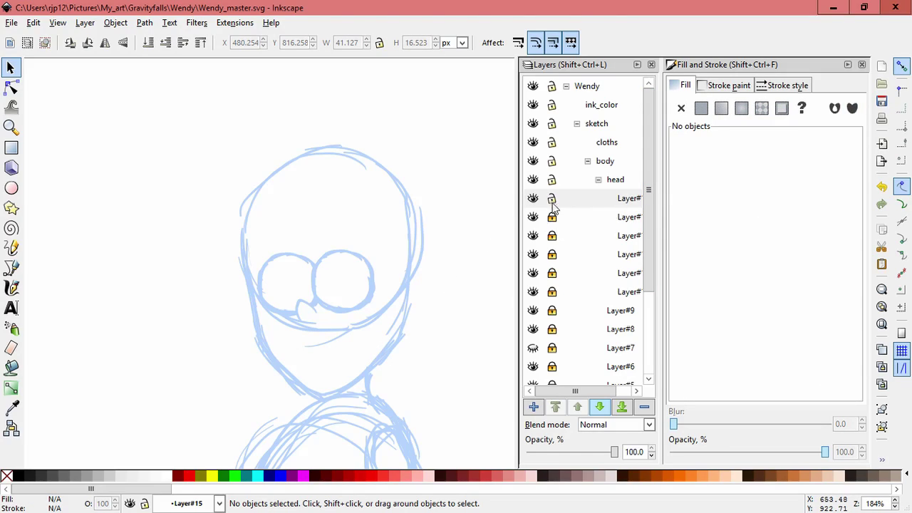
left_click(533, 254)
left_click(533, 255)
left_click(592, 235)
left_click(534, 407)
left_click(504, 305)
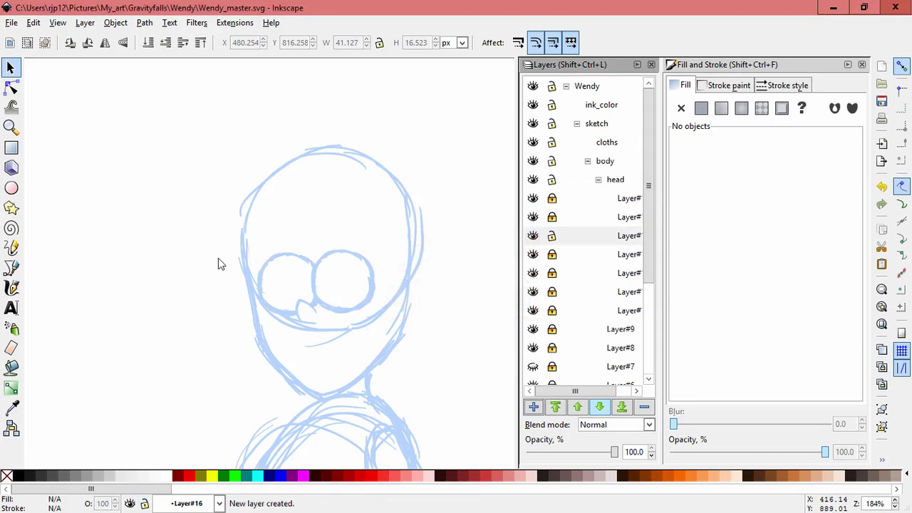
- Draw a small solid pupil in each eye circle with the Calligraphy tool
left_click(12, 288)
scroll(369, 302, "up", 2)
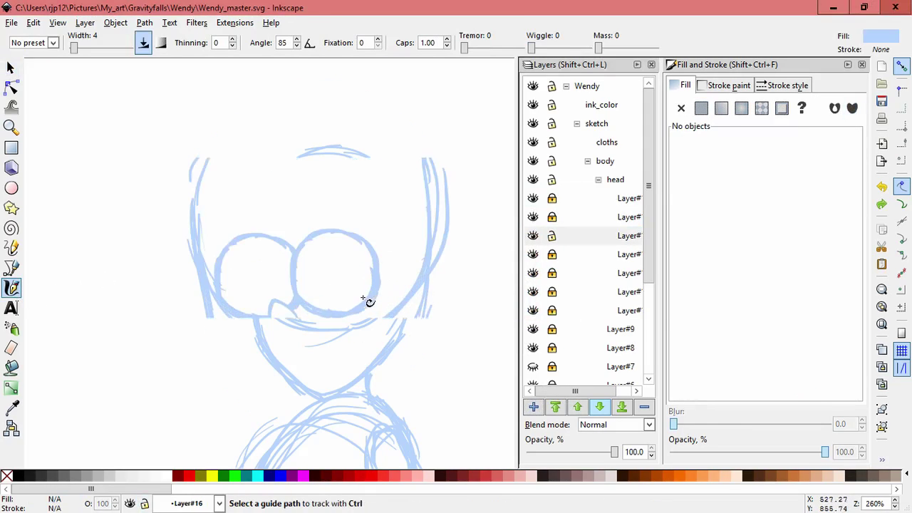
mouse_move(323, 260)
left_mouse_down()
mouse_move(325, 274)
mouse_move(329, 256)
left_mouse_up()
key("ctrl+z")
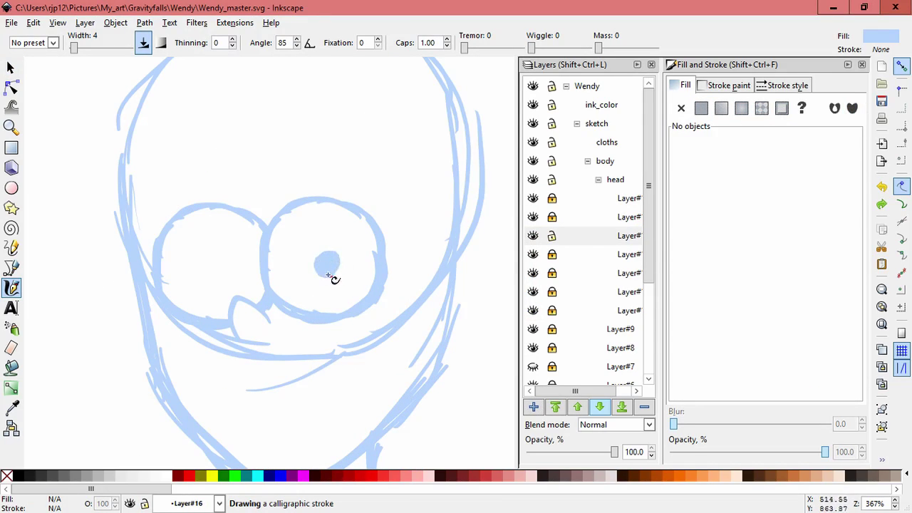
left_click_drag(332, 259, 223, 271)
left_click(10, 67)
left_click(10, 287)
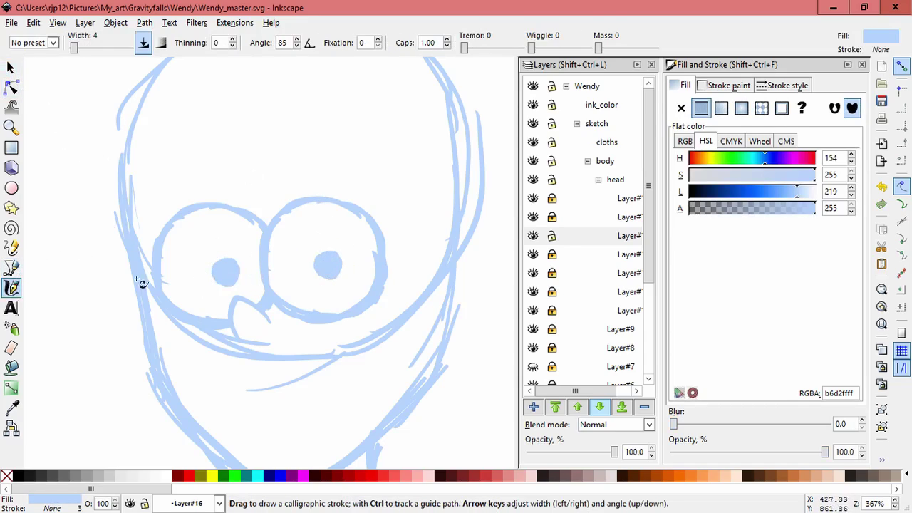
- Add a layer above the pupils and draw the right eye's upper eyelid arc with short lashes at its outer corner
left_click(534, 406)
left_click(501, 304)
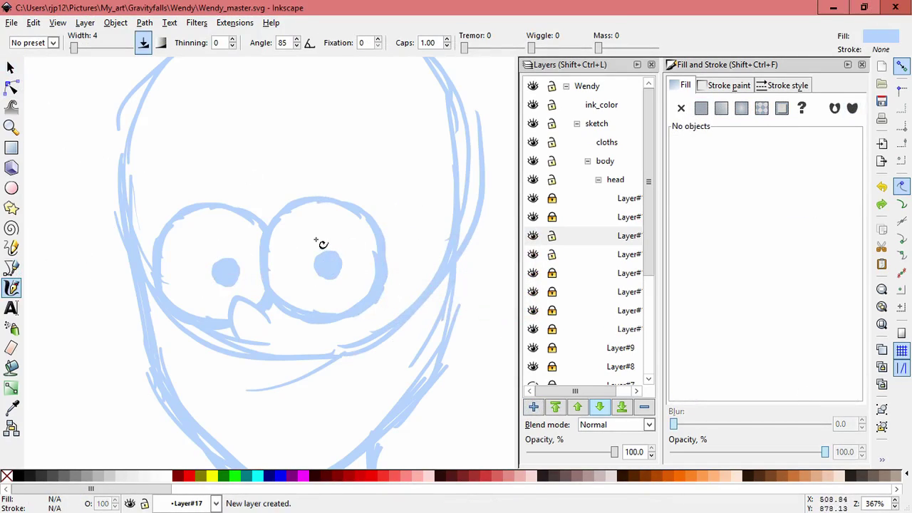
left_click_drag(258, 258, 426, 245)
key("ctrl+z")
mouse_move(269, 244)
left_mouse_down()
mouse_move(406, 242)
mouse_move(378, 250)
left_mouse_up()
key("s")
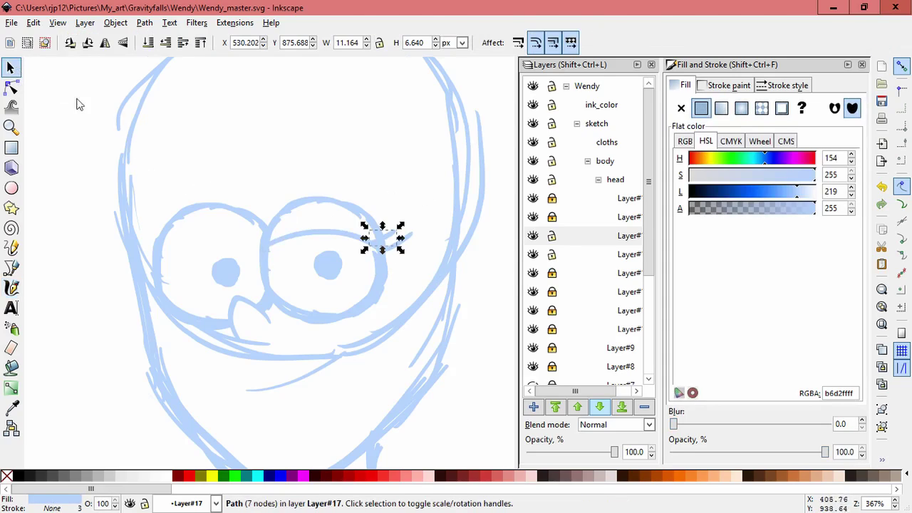
- Duplicate the right eyelid arc and fit the copy across the left eye above its pupil
left_click(316, 244)
left_click_drag(316, 242, 192, 243)
left_click_drag(283, 249, 269, 244)
left_click(256, 246)
left_click(372, 159)
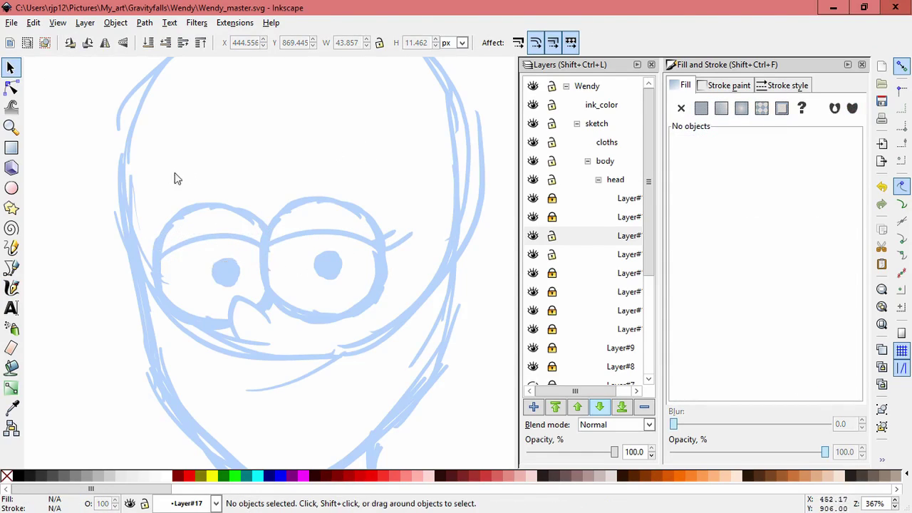
- Draw an arched eyebrow stroke above the right eye with the Calligraphy tool
left_click(12, 287)
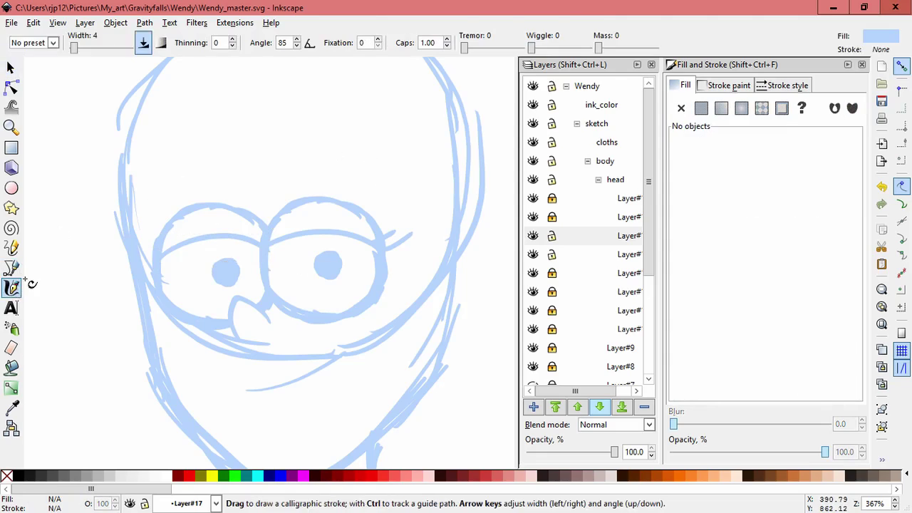
left_click_drag(268, 158, 372, 147)
key("ctrl+z")
left_click_drag(268, 176, 386, 156)
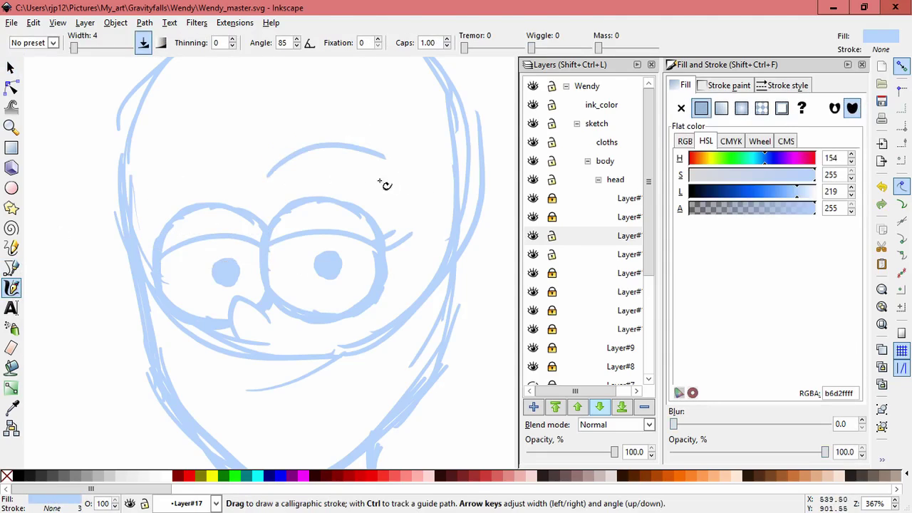
- Duplicate the right eyebrow and place a mirrored copy above the left eye
key("s")
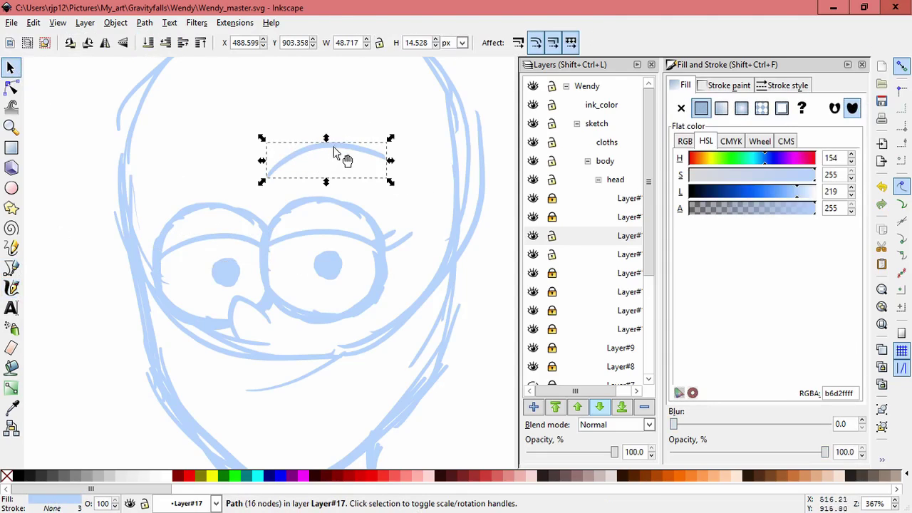
left_click_drag(376, 176, 241, 174)
key("ctrl+z")
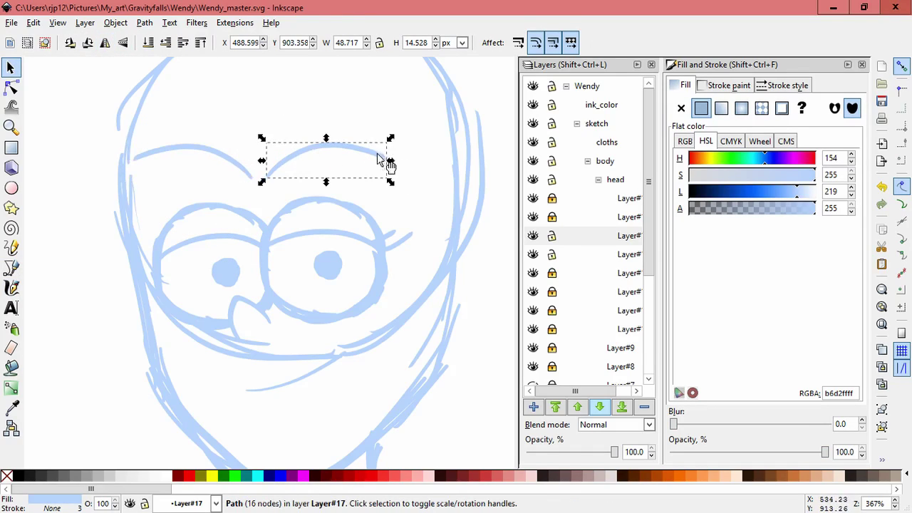
- Flatten the right eyebrow's arch, rotate it clockwise and reposition it above the right eye
left_click_drag(326, 137, 323, 147)
left_click(369, 159)
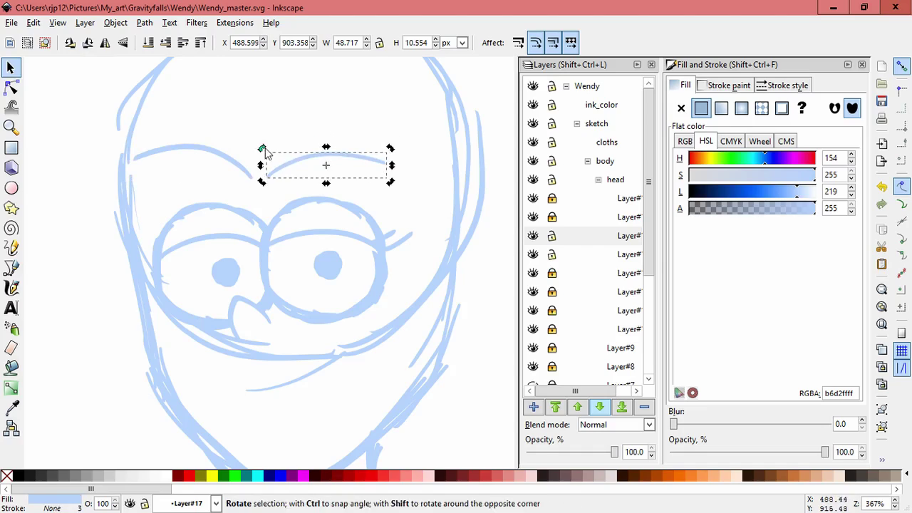
left_click_drag(262, 149, 284, 129)
left_click_drag(368, 157, 382, 154)
left_click(385, 163)
left_click_drag(361, 158, 384, 163)
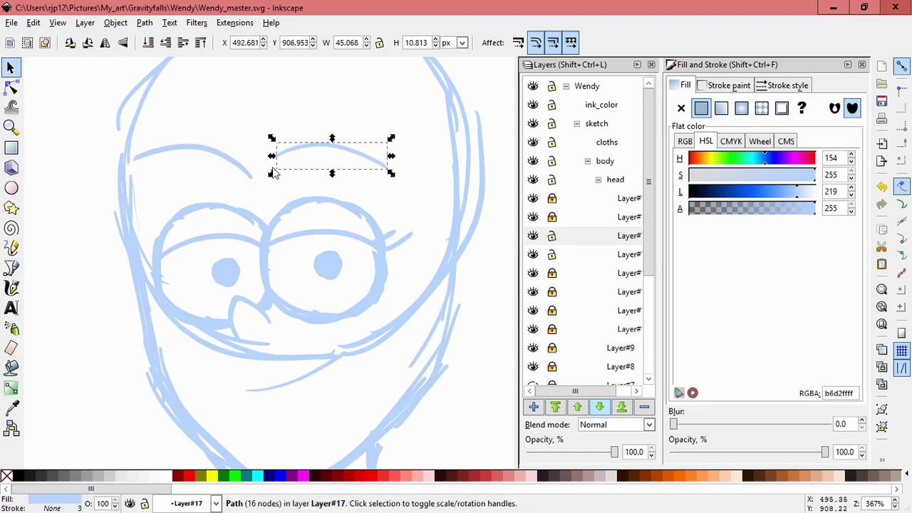
- Replace the old left eyebrow with a mirrored duplicate of the reshaped right one, placed above the left eye
left_click(288, 206)
left_click(332, 157)
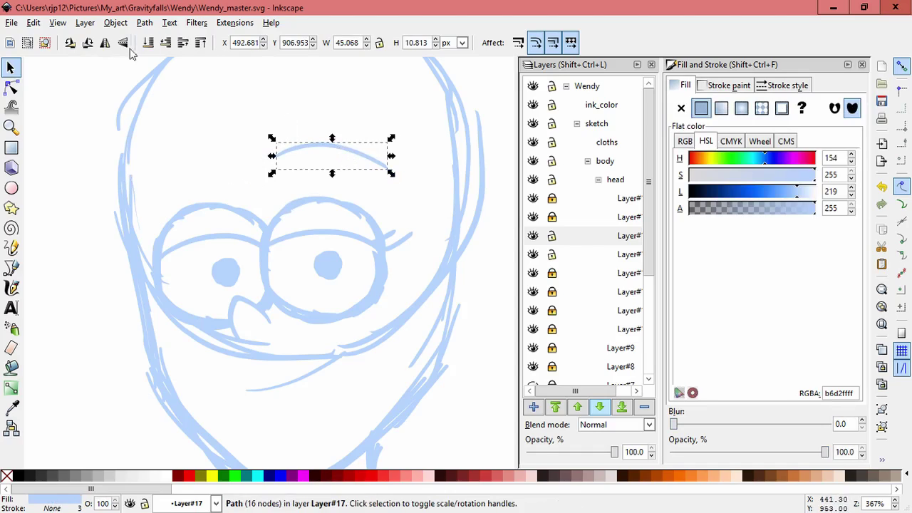
left_click_drag(350, 158, 211, 170)
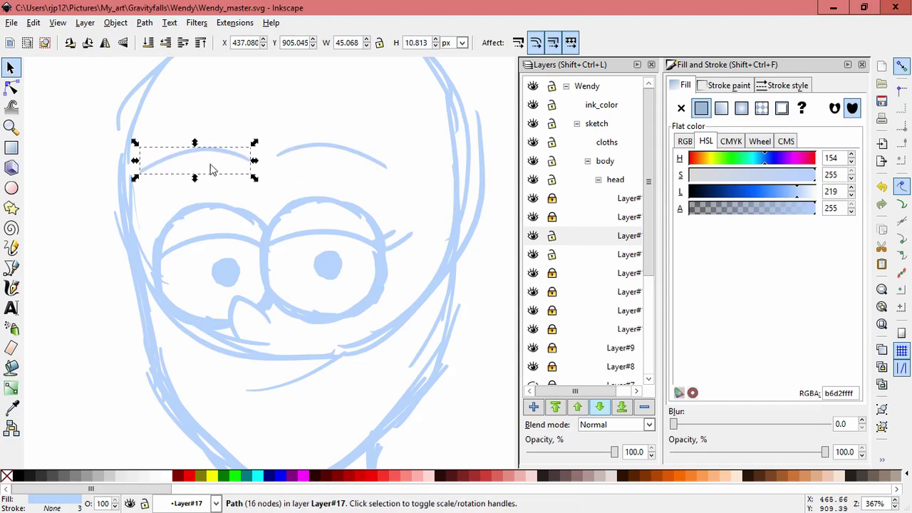
left_click(384, 187)
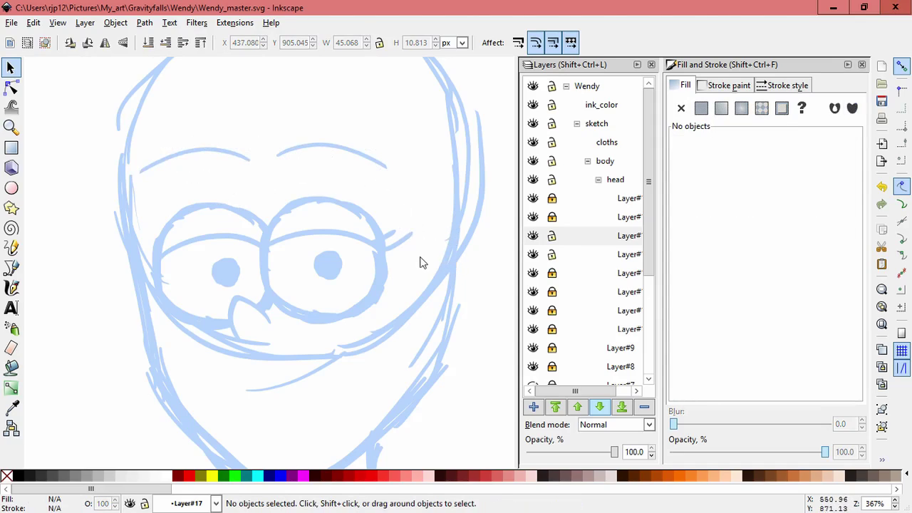
- Unlock the face detail layers, including the layer holding the eye circles
left_click_drag(429, 279, 381, 260)
left_click(553, 217)
left_click(553, 199)
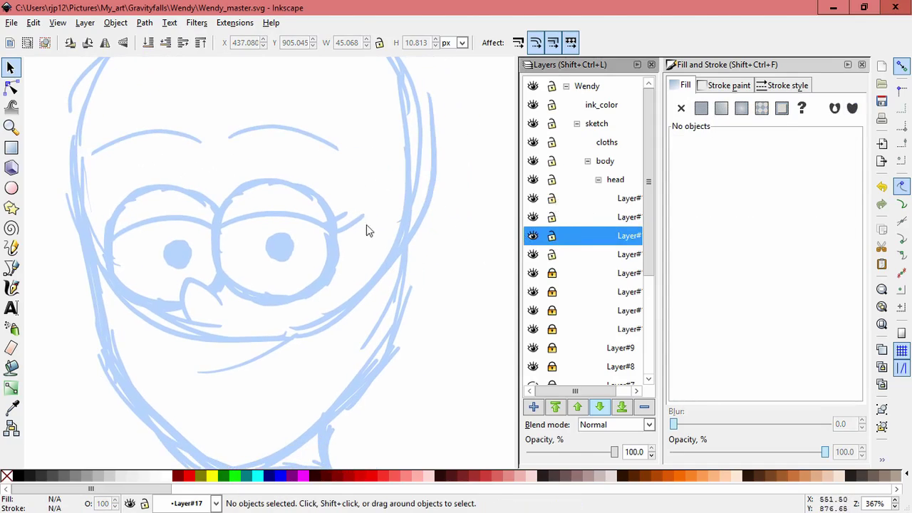
left_click_drag(513, 432, 73, 120)
left_click_drag(116, 249, 184, 259)
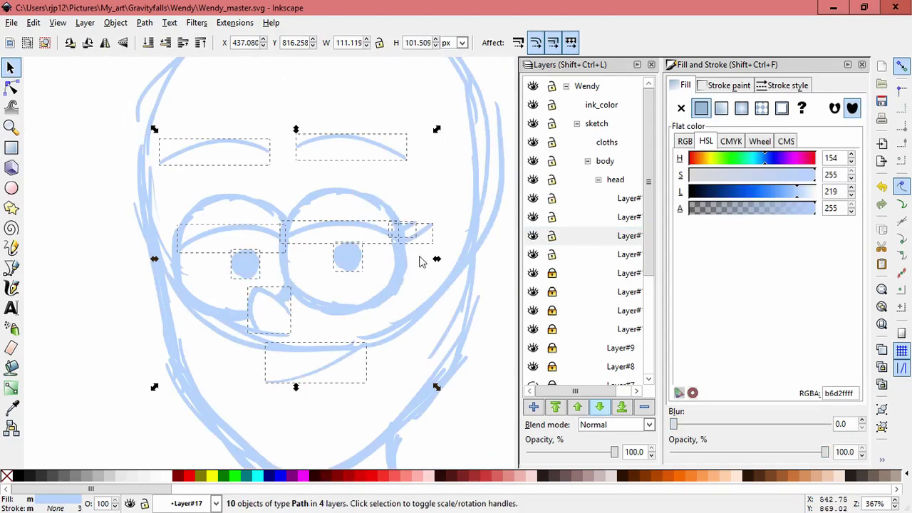
middle_click(439, 305, "shift")
middle_click(440, 306, "shift")
key("minus")
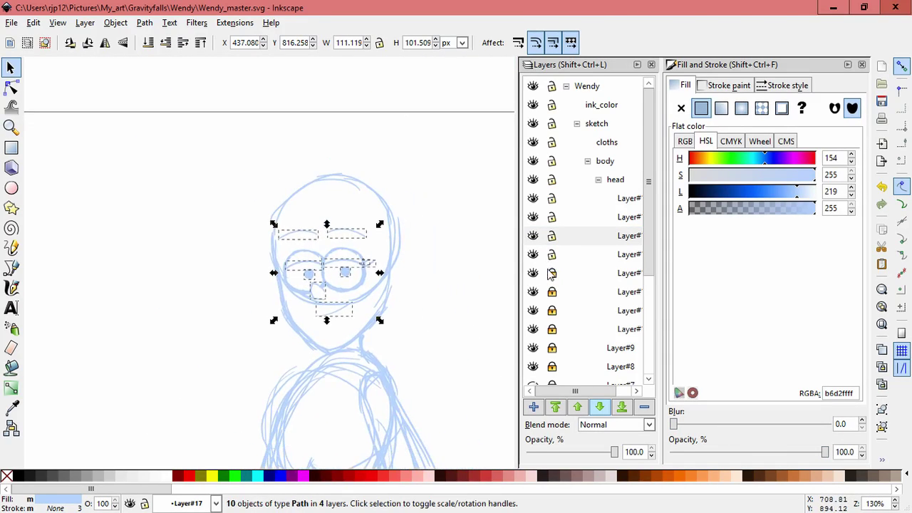
left_click(534, 274)
left_click(534, 274)
left_click(552, 274)
- Select all the facial features together with the eye circles and shift them slightly to the right on the head
left_click(454, 372)
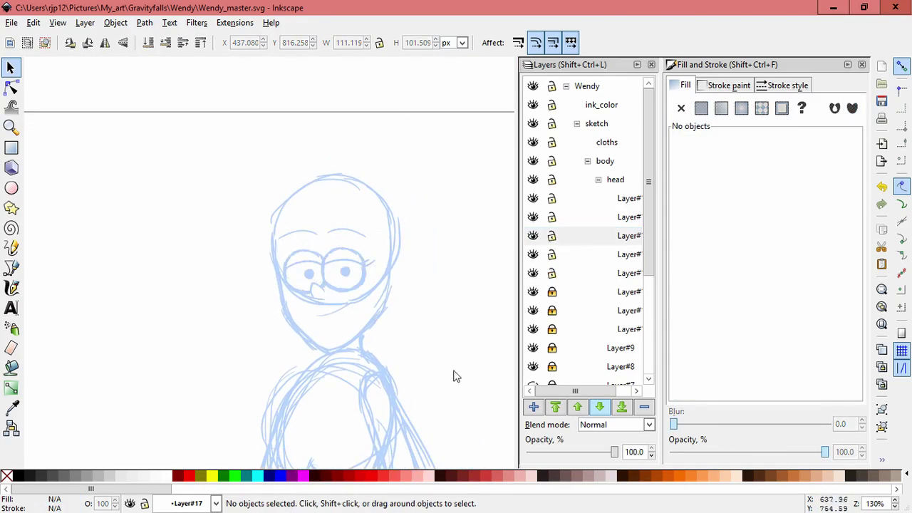
left_click_drag(454, 373, 183, 161)
left_click_drag(350, 263, 361, 263)
left_click(465, 298)
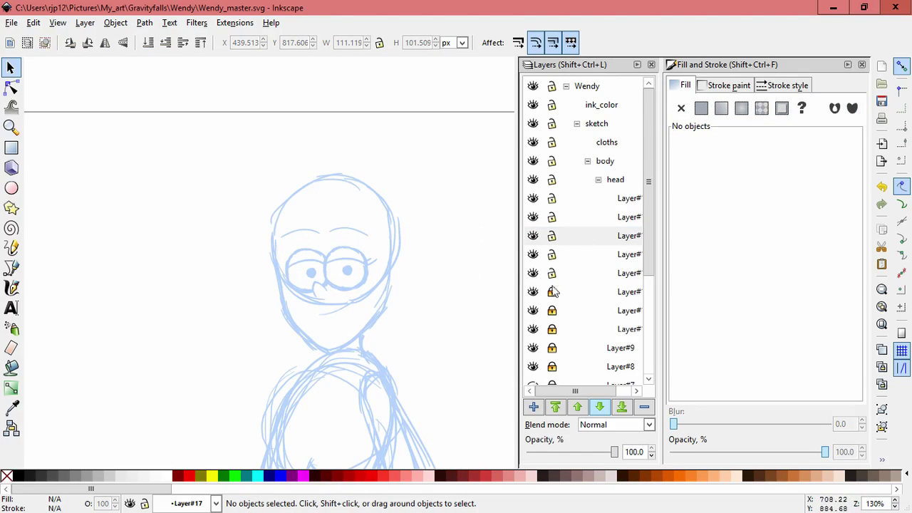
- Lock the finished face layers and add a new layer above them
left_click(552, 237)
left_click(570, 201)
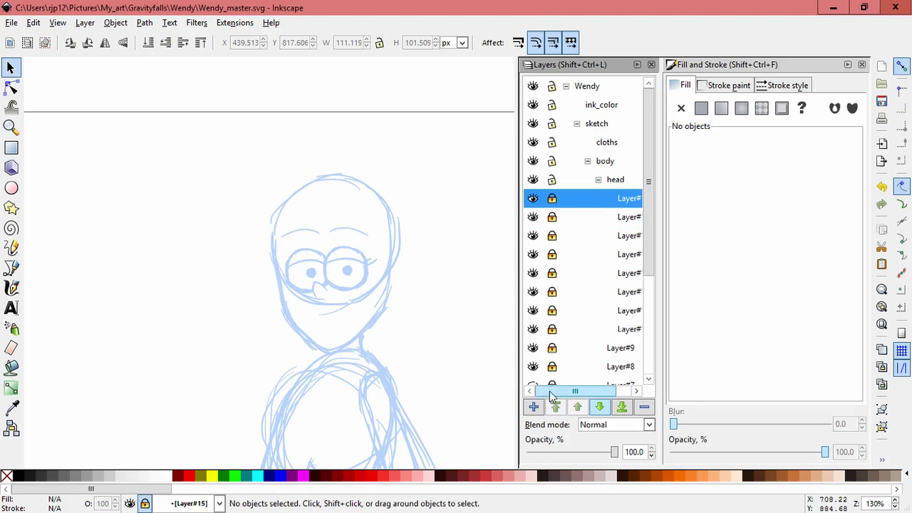
left_click(534, 406)
left_click(504, 302)
- Draw the ear outline on the right side of the head with a small solid dot on its lobe, using the Calligraphy tool
left_click(11, 288)
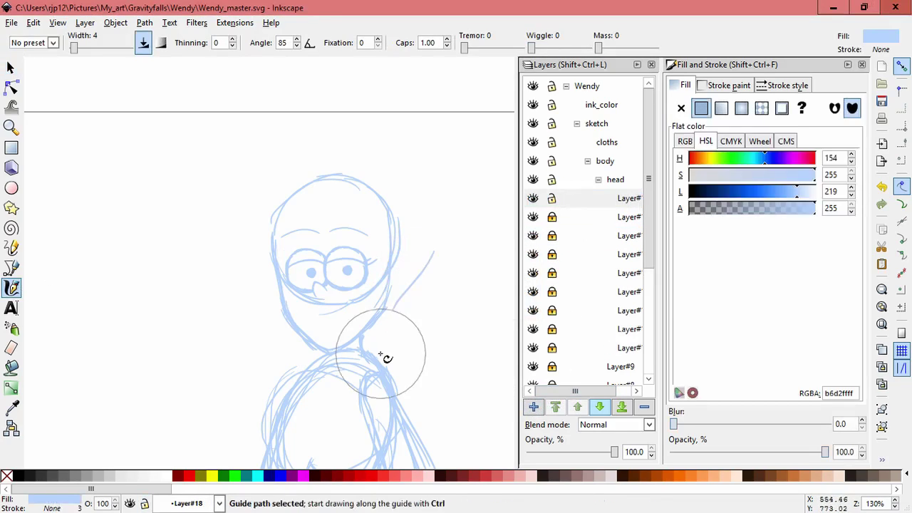
scroll(440, 310, "up", 2, "ctrl")
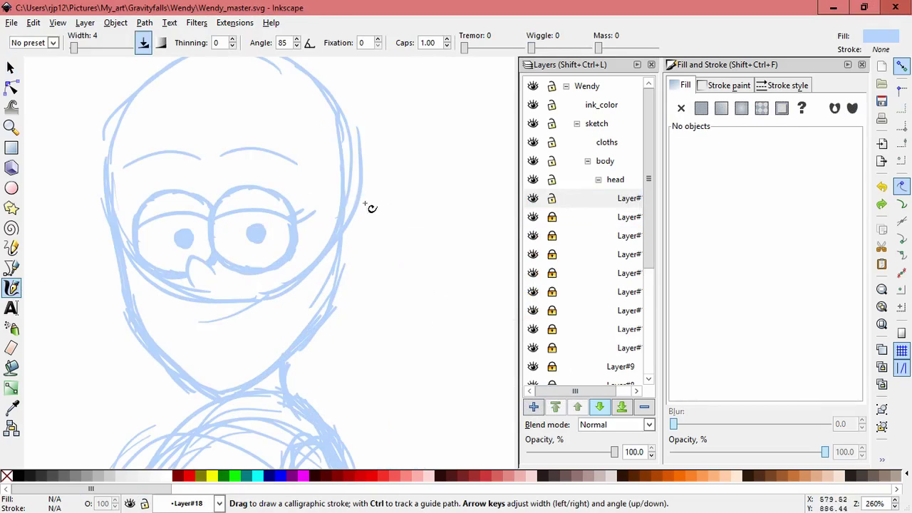
left_click_drag(365, 204, 346, 261)
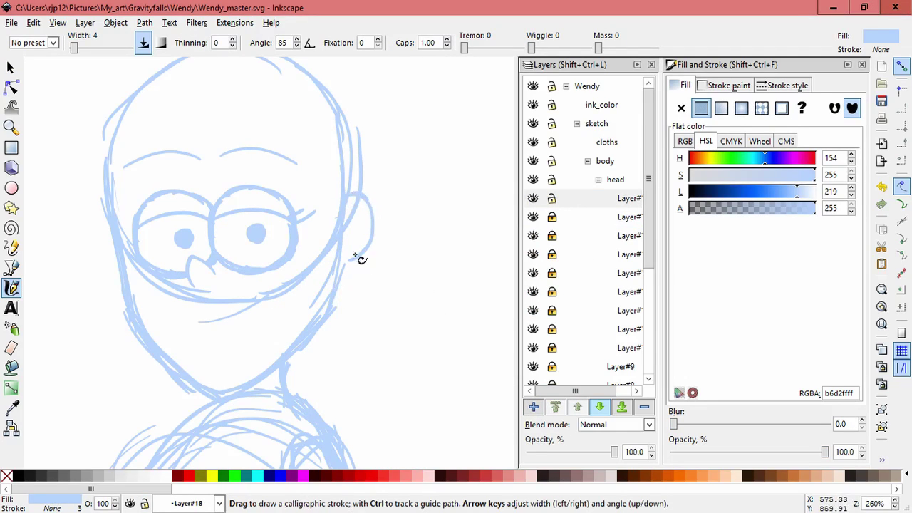
mouse_move(365, 249)
left_mouse_down()
mouse_move(358, 261)
mouse_move(380, 211)
left_mouse_up()
left_click_drag(355, 245, 357, 245)
- Lock the ear's layer and add another layer above it
left_click(578, 200)
left_click(534, 407)
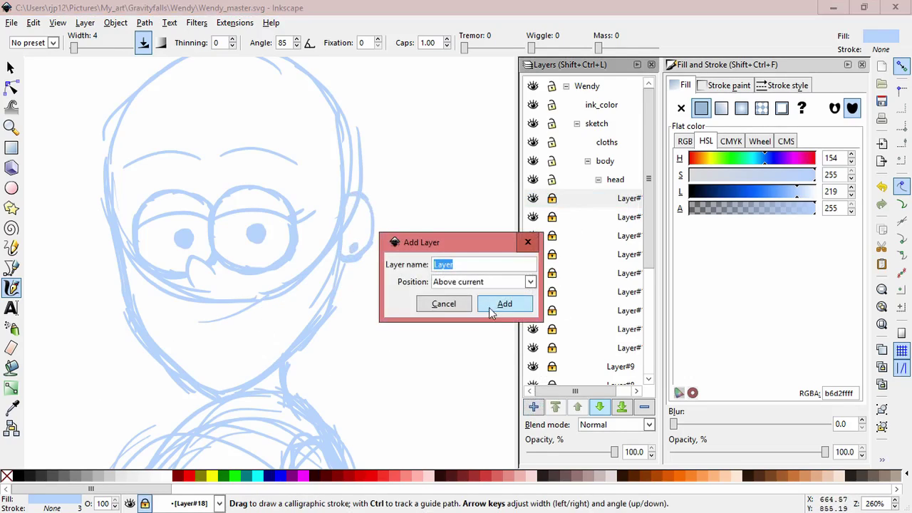
left_click(492, 308)
- Sketch two long hair strands down the right side of the face, the outer one running past the ear
left_click_drag(401, 159, 448, 197)
left_click_drag(286, 127, 339, 342)
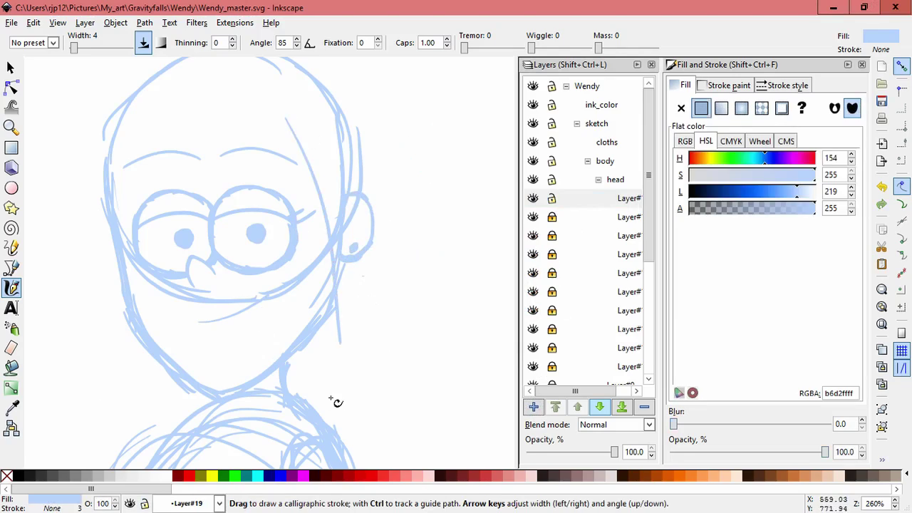
key("ctrl+z")
mouse_move(288, 116)
left_mouse_down()
mouse_move(307, 350)
mouse_move(336, 458)
left_mouse_up()
key("ctrl+z")
scroll(385, 348, "down", 2)
key("space")
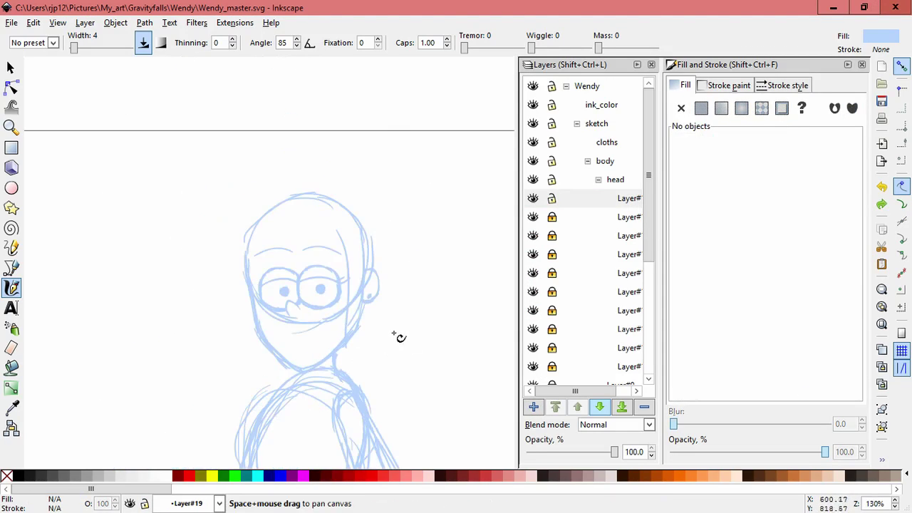
left_click_drag(394, 333, 315, 260)
left_click(11, 67)
mouse_move(272, 189)
left_mouse_down()
mouse_move(297, 197)
mouse_move(299, 306)
left_mouse_up()
- Draw a calligraphic hair strand sweeping from the forehead diagonally across the left eye to the edge of the face
left_click(13, 287)
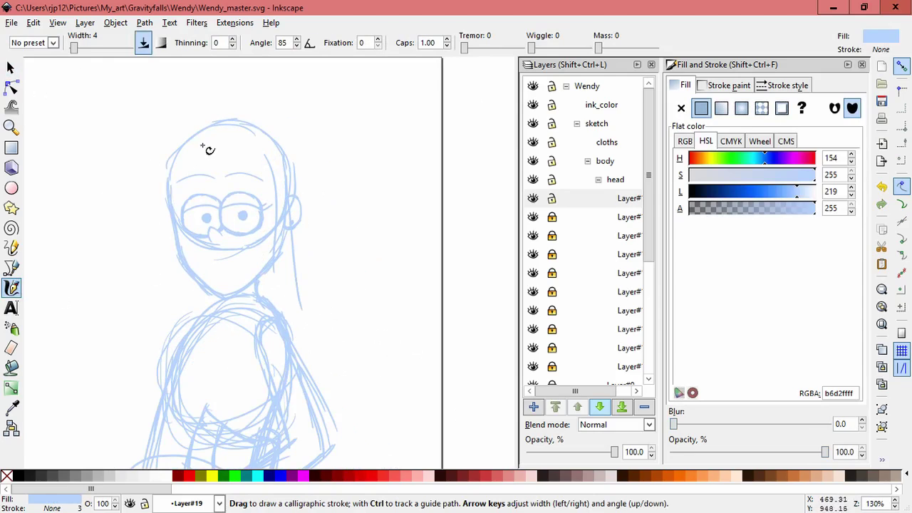
left_click_drag(216, 148, 215, 172)
left_click_drag(181, 236, 163, 252)
mouse_move(199, 122)
left_mouse_down()
mouse_move(157, 210)
mouse_move(153, 290)
left_mouse_up()
key("ctrl+z")
left_click_drag(186, 146, 168, 261)
key("ctrl+z")
mouse_move(229, 115)
left_mouse_down()
mouse_move(146, 181)
mouse_move(133, 259)
left_mouse_up()
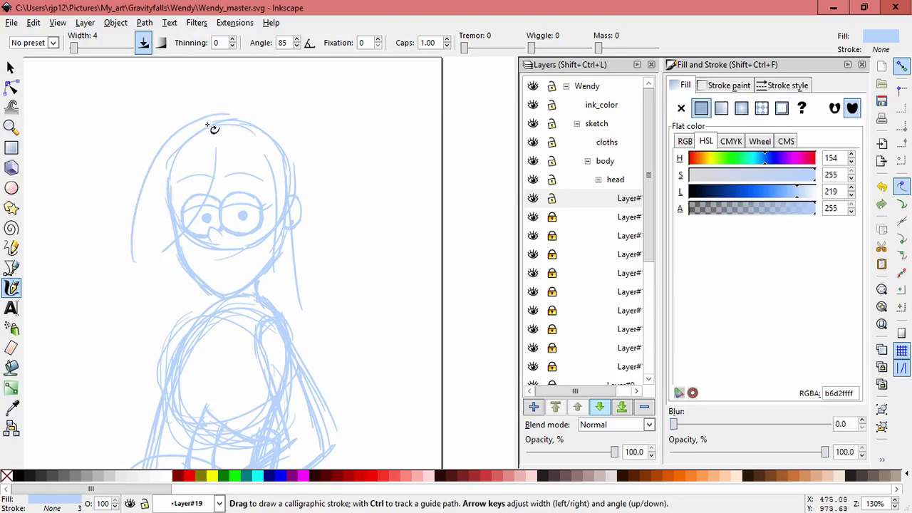
key("ctrl+z")
mouse_move(206, 123)
left_mouse_down()
mouse_move(142, 284)
mouse_move(188, 307)
left_mouse_up()
key("ctrl+z")
key("ctrl+z")
- Sketch the hair's left outer outline in overlapping strokes from the crown down to the shoulder
mouse_move(151, 188)
left_mouse_down()
mouse_move(190, 331)
mouse_move(180, 325)
left_mouse_up()
left_click_drag(164, 148, 148, 202)
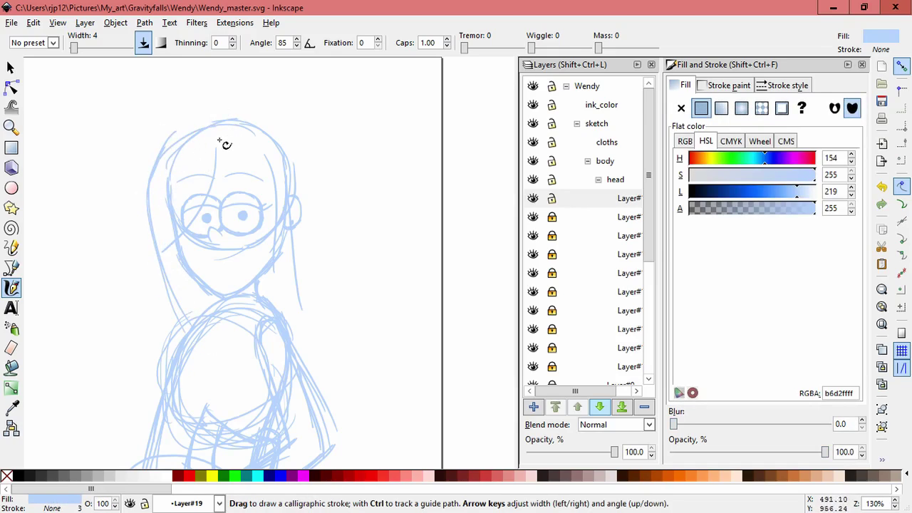
mouse_move(222, 119)
left_mouse_down()
mouse_move(144, 172)
mouse_move(145, 206)
left_mouse_up()
mouse_move(183, 128)
left_mouse_down()
mouse_move(165, 139)
mouse_move(188, 322)
left_mouse_up()
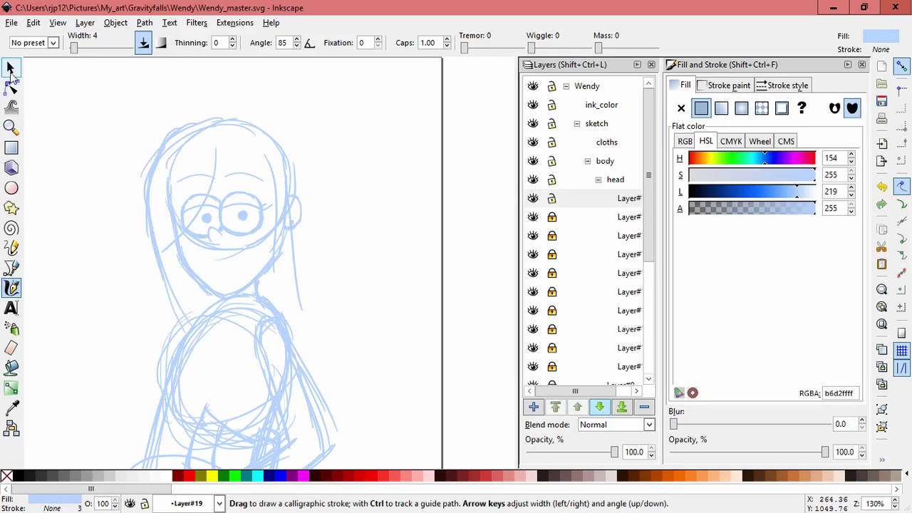
- Delete the stray strokes around the upper left of the hair outline
left_click(10, 72)
left_click(113, 163)
left_click_drag(141, 169, 69, 117)
key("Delete")
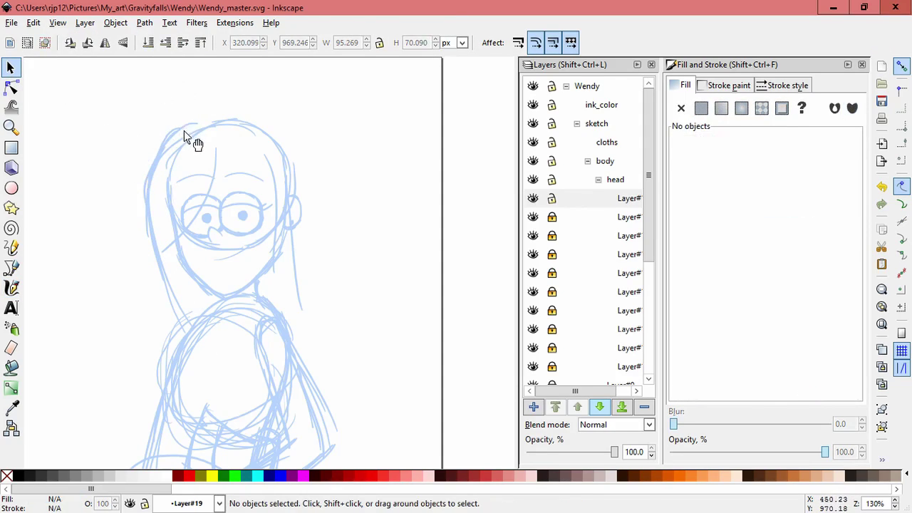
left_click_drag(177, 134, 120, 94)
key("Delete")
- Select the left hair outline strokes and shift them slightly inward, closer to the head
left_click_drag(172, 145, 228, 112)
left_click_drag(71, 111, 218, 287)
left_click(169, 136)
left_click_drag(172, 118, 180, 118)
left_click(186, 233)
left_click_drag(159, 256, 167, 258)
key("Escape")
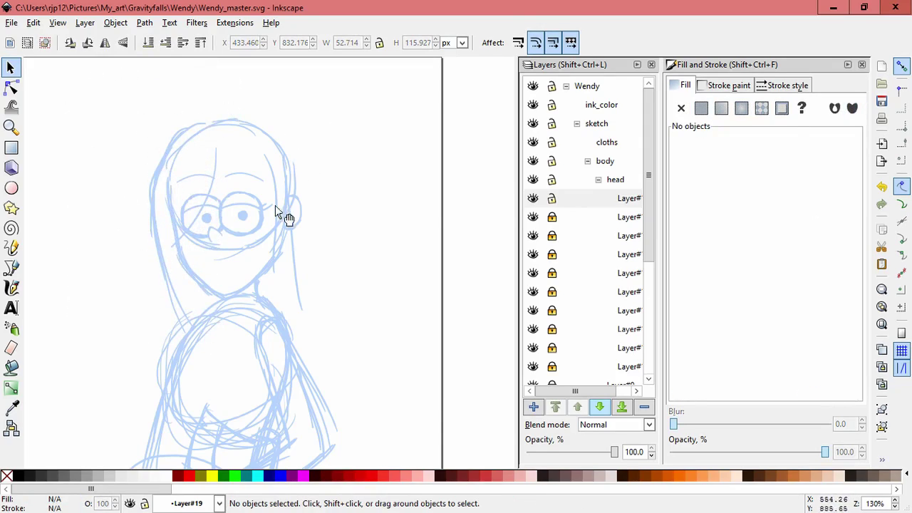
- Rescale and rotate the hair strands on the right side of the face and move them inward
left_click(305, 291)
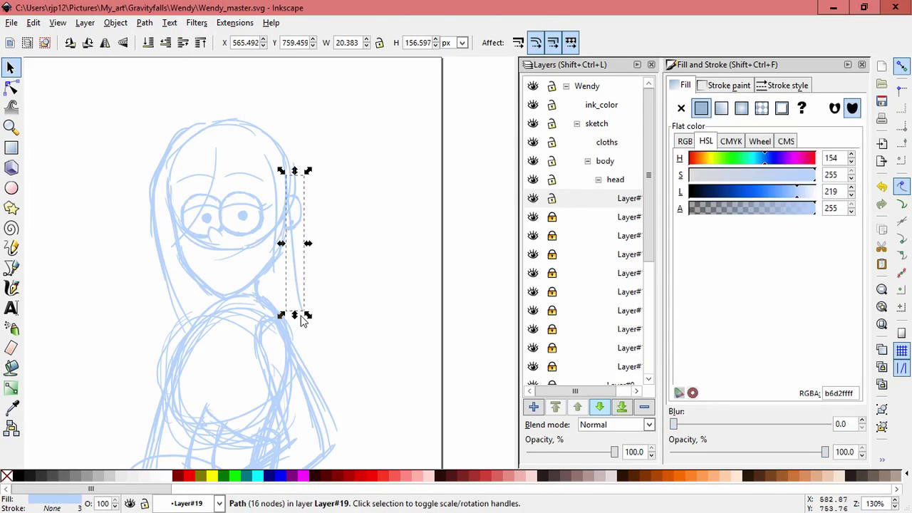
mouse_move(297, 316)
left_mouse_down()
mouse_move(289, 251)
mouse_move(298, 323)
mouse_move(296, 305)
left_mouse_up()
left_click(275, 274)
key("ctrl+z")
left_click(281, 279)
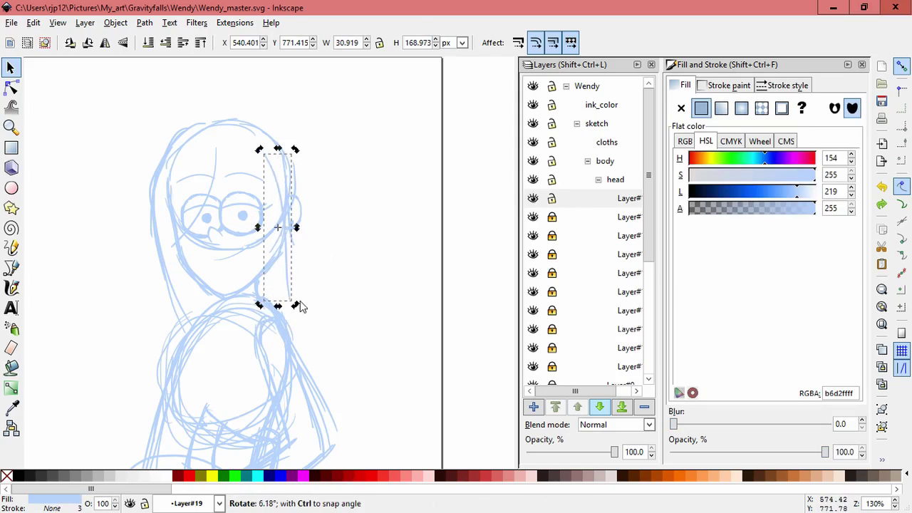
mouse_move(282, 255)
left_mouse_down()
mouse_move(278, 270)
mouse_move(277, 258)
left_mouse_up()
left_click(363, 306)
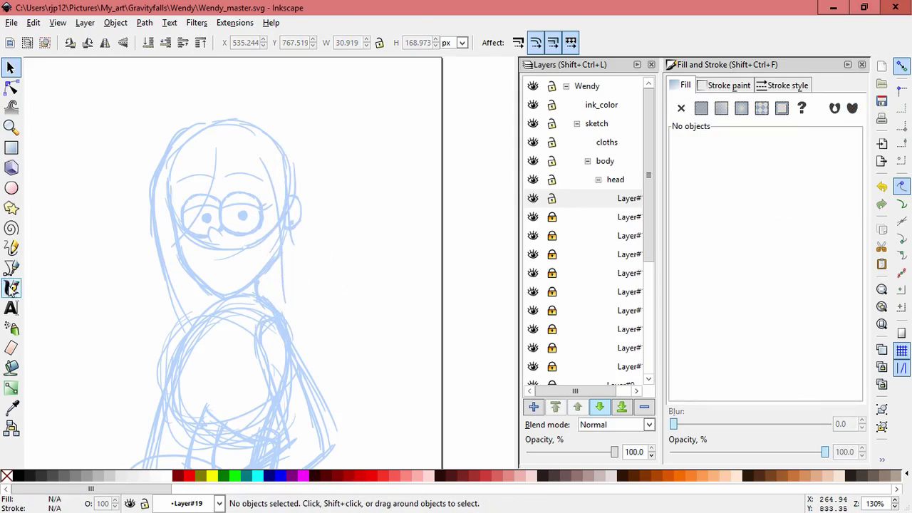
- Draw the hair's right outer line from the crown past the ear and shoulder down to the elbow
left_click(12, 288)
left_click_drag(230, 110, 301, 167)
key("space")
left_click_drag(326, 264, 295, 187)
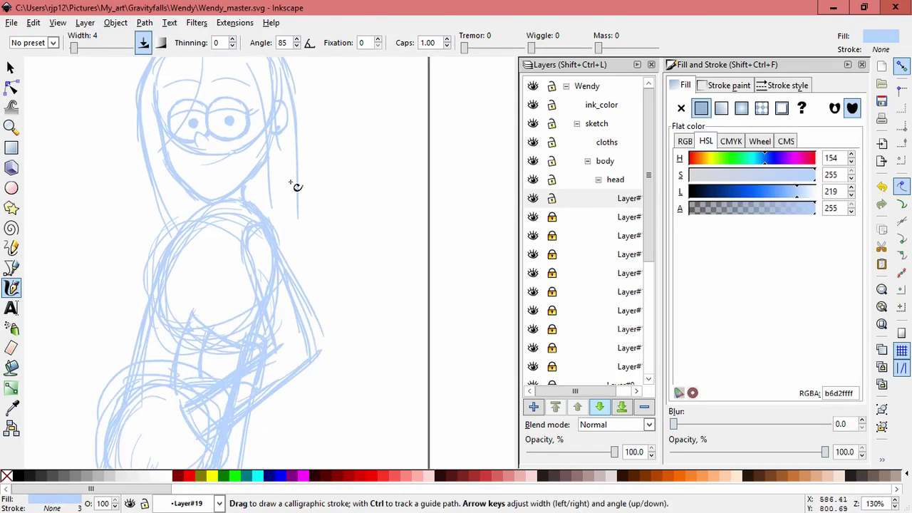
scroll(319, 271, "down", 1)
left_click_drag(326, 278, 342, 240)
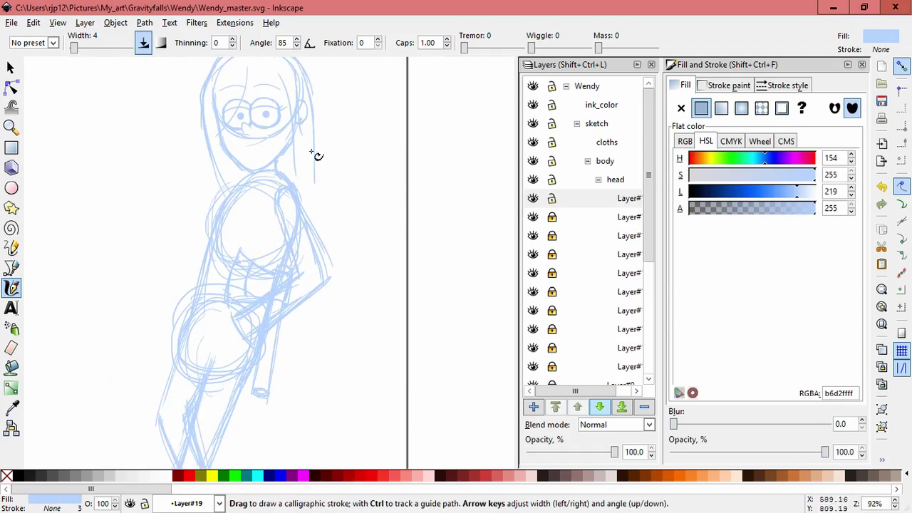
left_click_drag(324, 298, 322, 362)
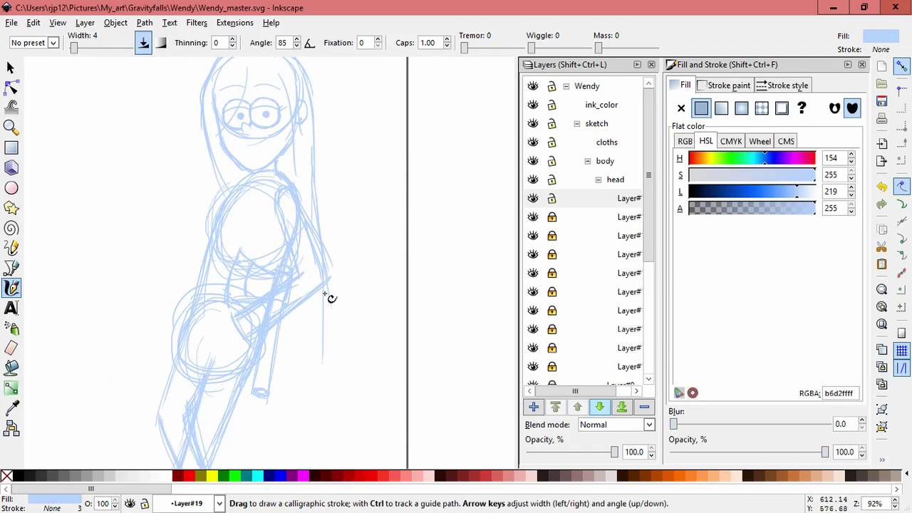
key("ctrl+z")
mouse_move(340, 319)
left_mouse_down()
mouse_move(326, 246)
mouse_move(349, 338)
left_mouse_up()
key("ctrl+z")
- Draw a pointed hair flick below the elbow and curve the hair's lower edge round to the hand beside the hip
left_click_drag(333, 298, 350, 342)
mouse_move(350, 342)
left_mouse_down()
mouse_move(329, 326)
mouse_move(342, 343)
mouse_move(334, 387)
left_mouse_up()
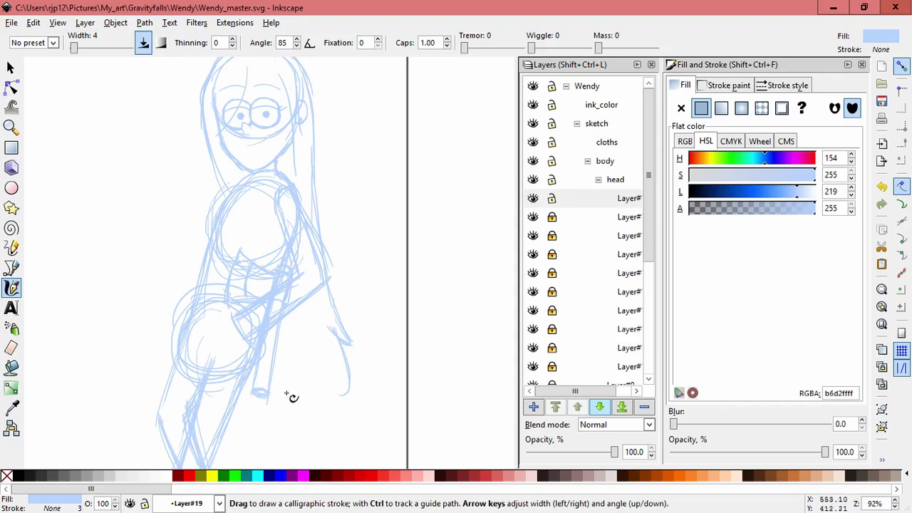
mouse_move(255, 377)
left_mouse_down()
mouse_move(269, 396)
mouse_move(341, 393)
mouse_move(245, 403)
mouse_move(252, 403)
left_mouse_up()
left_click_drag(340, 392, 307, 414)
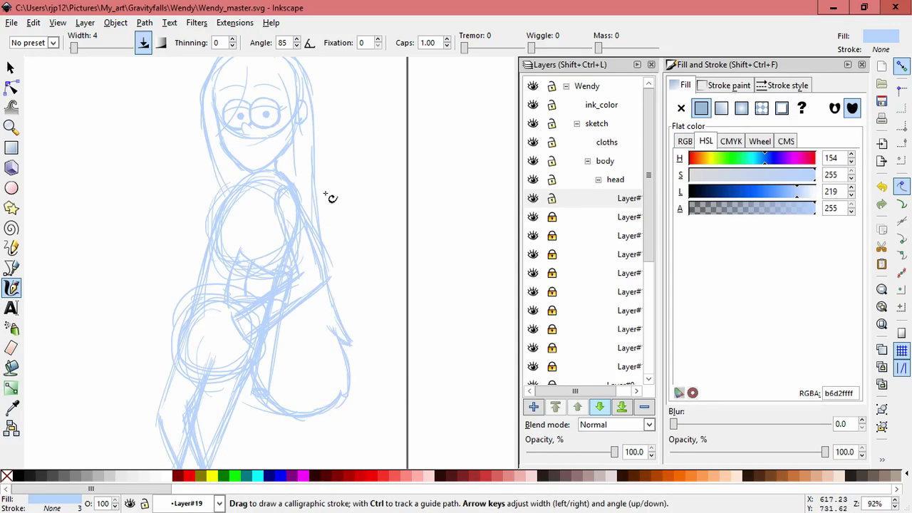
left_click_drag(332, 190, 338, 307)
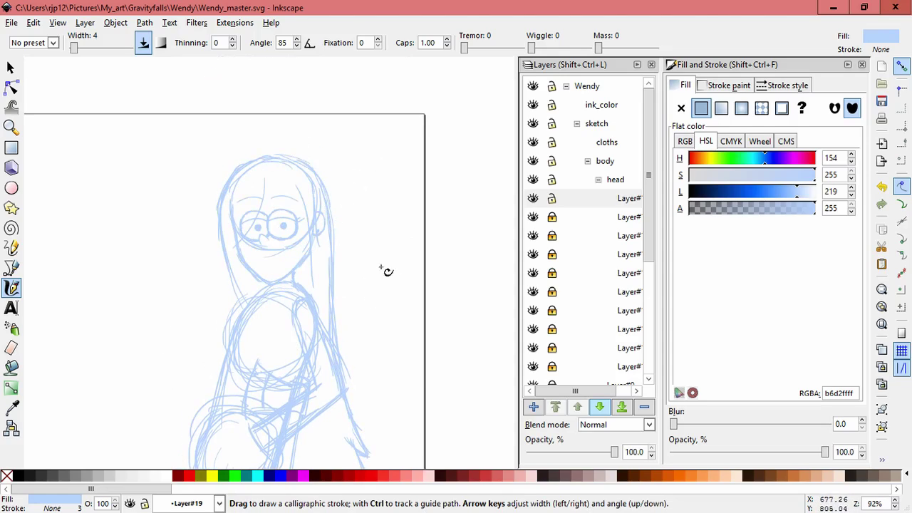
left_click_drag(372, 312, 366, 221)
scroll(369, 266, "down", 1)
scroll(363, 259, "up", 1)
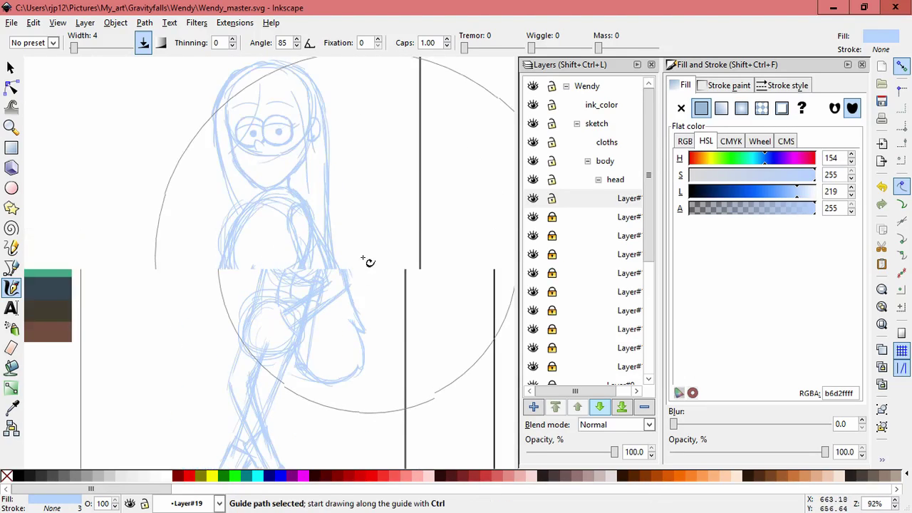
- Add a calligraphic stroke to the left hair line beside the shoulder
scroll(340, 229, "up", 1)
left_click_drag(172, 144, 183, 231)
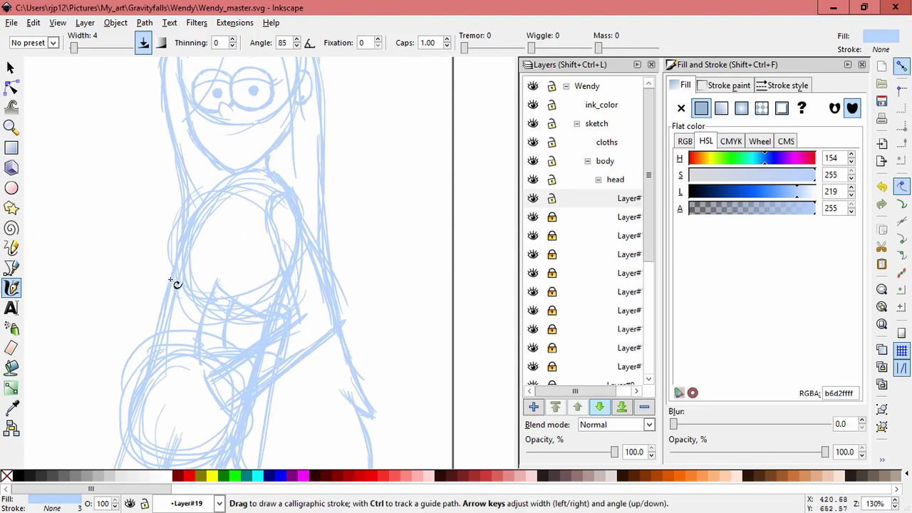
left_click_drag(389, 282, 387, 293)
scroll(398, 317, "down", 2)
left_click_drag(401, 325, 385, 239)
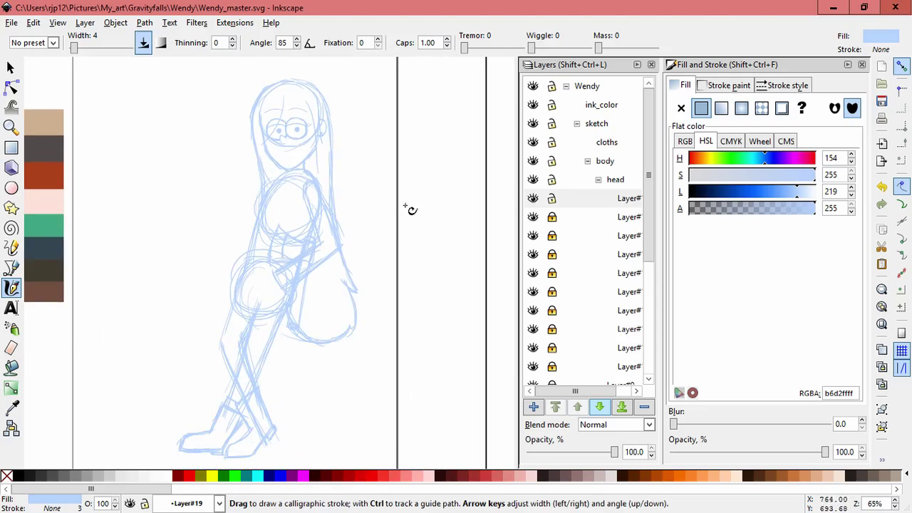
left_click_drag(412, 209, 414, 270)
- Lock the hair layer Layer#19, collapse the body layer group, and make cloths the current layer
left_click(612, 200)
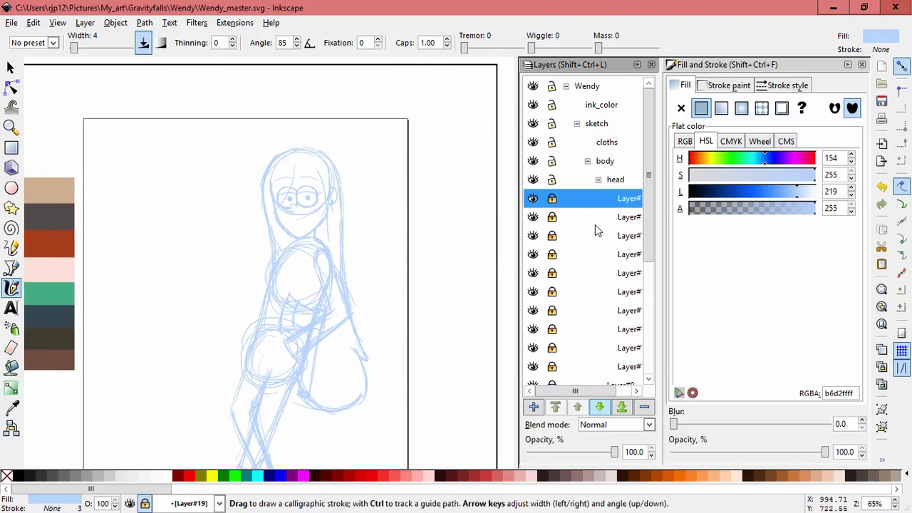
left_click(605, 143)
left_click(588, 161)
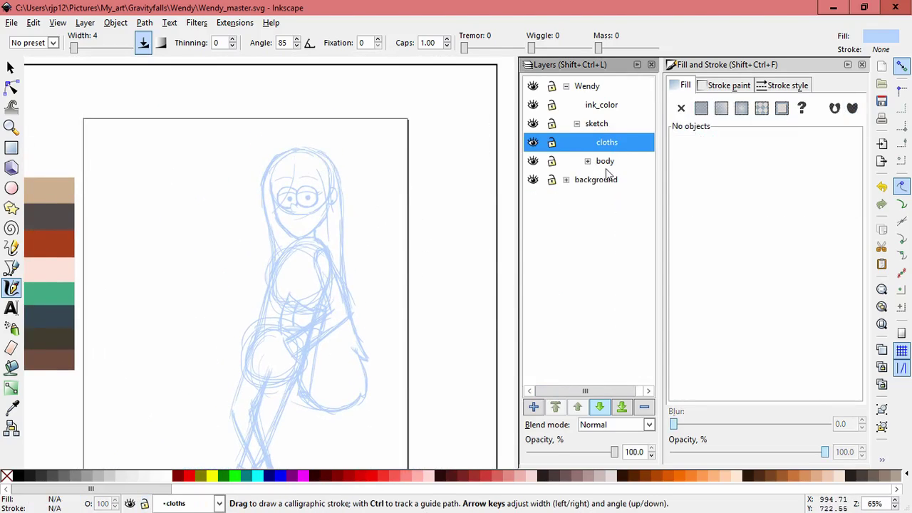
key("shift+ctrl+n")
left_click(518, 304)
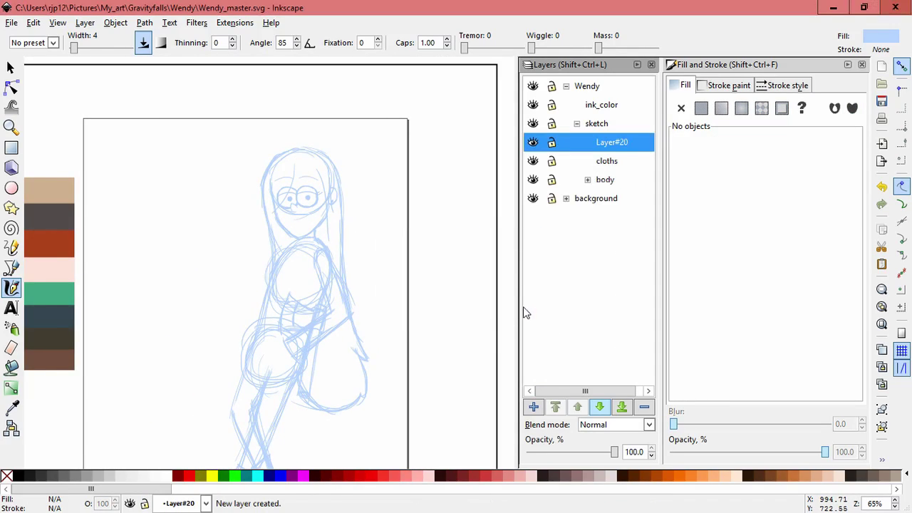
key("ctrl+z")
- Add a new layer as a sublayer of the cloths layer
left_click(578, 124)
left_click(604, 142)
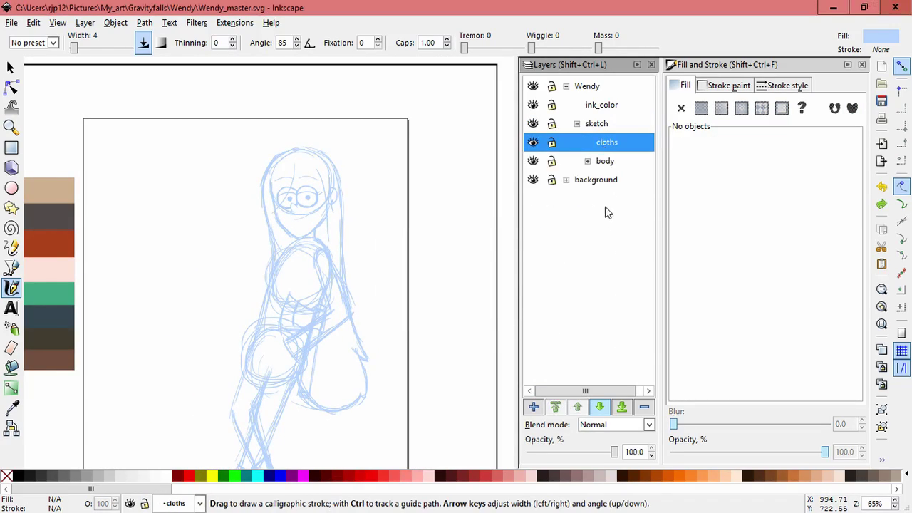
key("shift+ctrl+n")
left_click(530, 282)
left_click(509, 327)
left_click(510, 305)
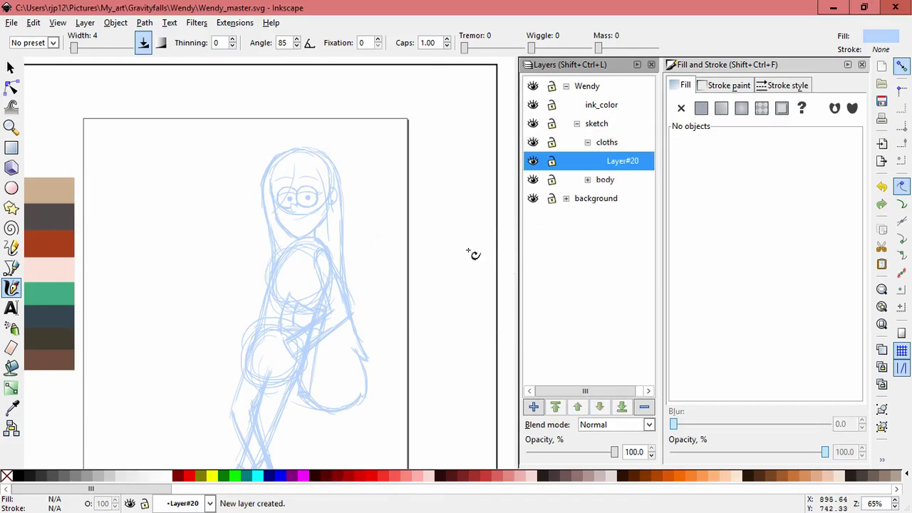
- Draw a single gently curved line across the upper forehead for the lower edge of the hat
scroll(379, 214, "up", 2)
scroll(352, 184, "up", 1)
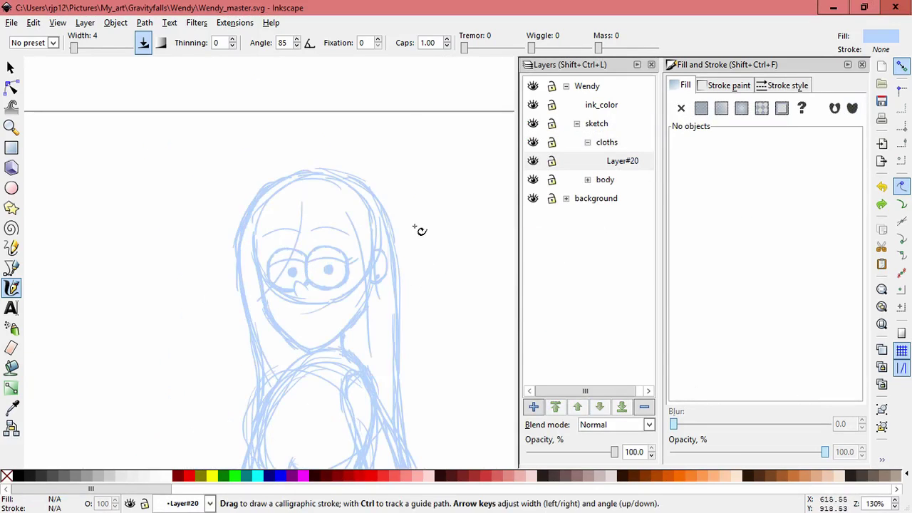
left_click_drag(176, 204, 350, 228)
key("ctrl+z")
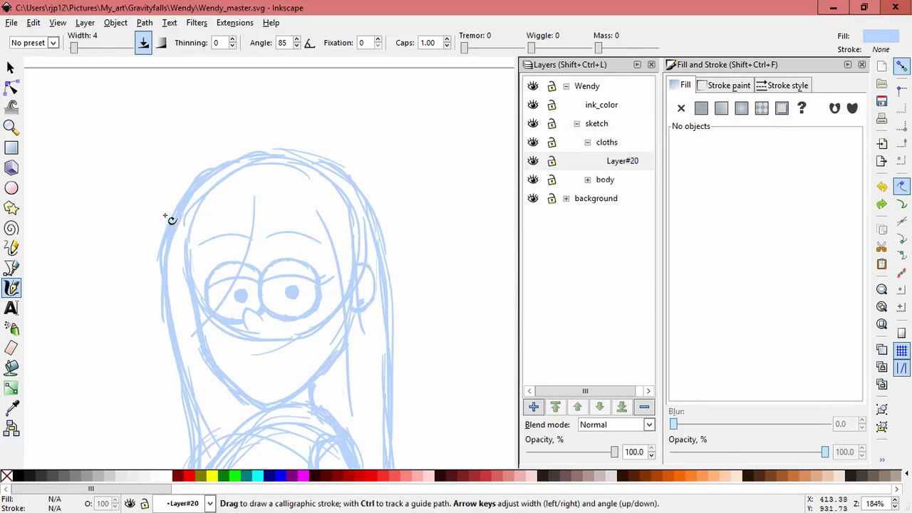
mouse_move(166, 215)
left_mouse_down()
mouse_move(356, 216)
mouse_move(257, 197)
left_mouse_up()
key("ctrl+z")
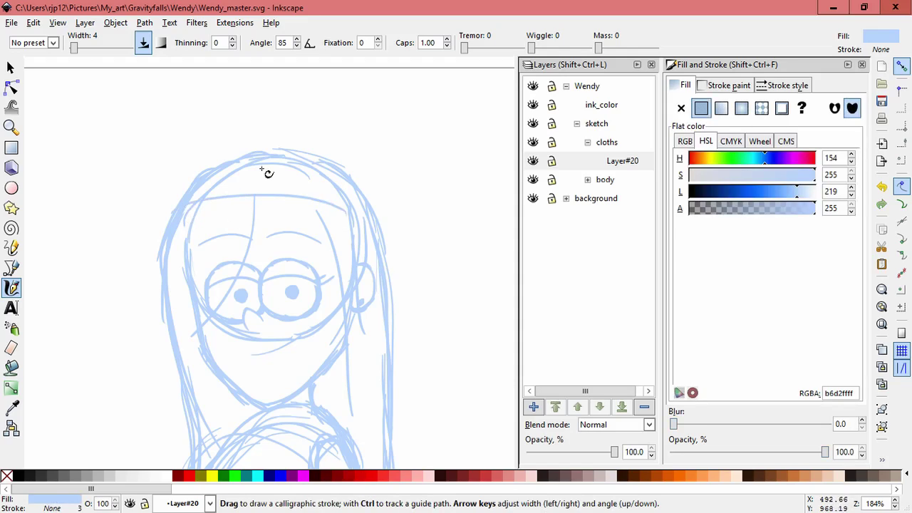
- Stretch and rotate the forehead line so that it slopes down past the right side of the head
left_click(10, 67)
mouse_move(352, 207)
left_mouse_down()
mouse_move(357, 224)
mouse_move(344, 215)
mouse_move(385, 218)
mouse_move(386, 238)
left_mouse_up()
left_click(348, 208)
left_click(349, 213)
left_click(343, 209)
left_click(309, 220)
left_click_drag(309, 221, 312, 208)
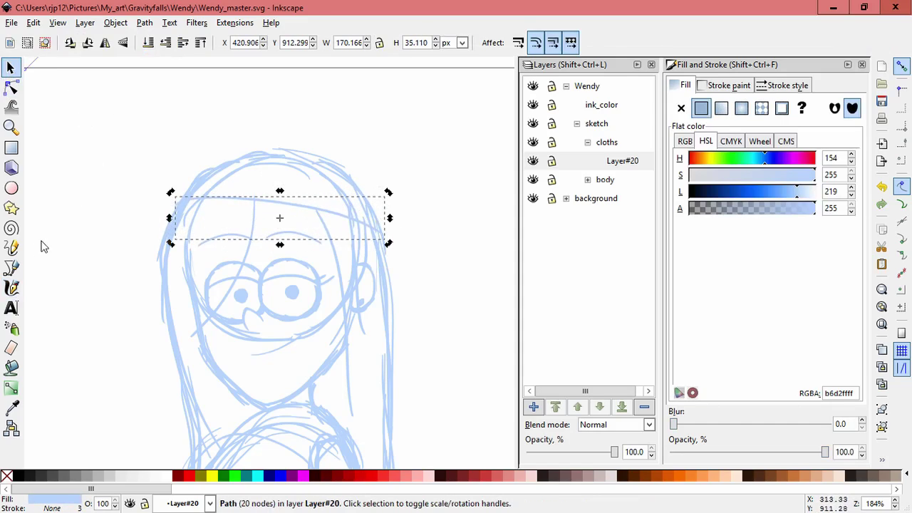
- Sketch the tall, boxy front flap of the hat above the forehead line with rounded corners
left_click(12, 288)
key("Escape")
key("space")
left_click_drag(204, 204, 205, 285)
mouse_move(187, 280)
left_mouse_down()
mouse_move(173, 296)
mouse_move(153, 251)
mouse_move(178, 188)
mouse_move(232, 189)
mouse_move(328, 201)
mouse_move(340, 281)
mouse_move(315, 292)
left_mouse_up()
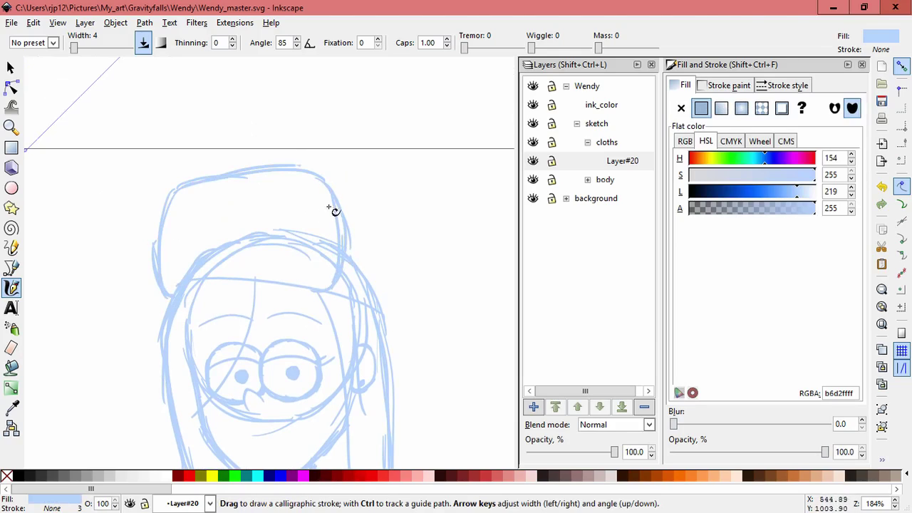
- Undo the front flap's top and right strokes, then redraw them wider and reinforce the flap's lower edge
key("ctrl+z")
key("ctrl+z")
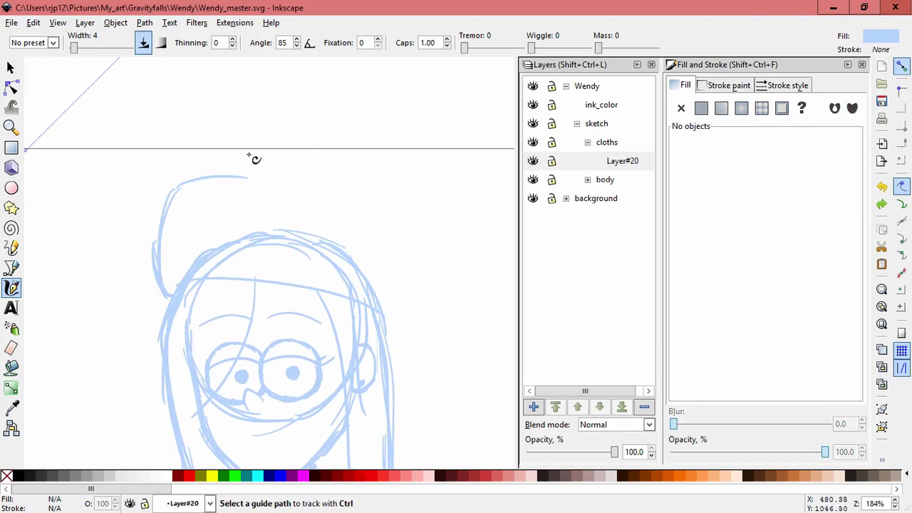
mouse_move(214, 175)
left_mouse_down()
mouse_move(305, 186)
mouse_move(342, 208)
left_mouse_up()
mouse_move(246, 170)
left_mouse_down()
mouse_move(343, 201)
mouse_move(340, 280)
mouse_move(319, 295)
left_mouse_up()
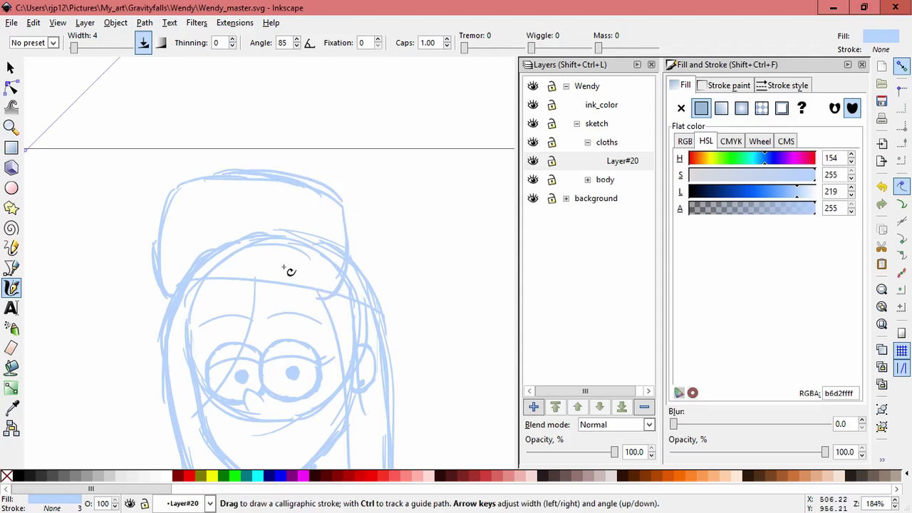
mouse_move(213, 280)
left_mouse_down()
mouse_move(202, 282)
mouse_move(346, 291)
left_mouse_up()
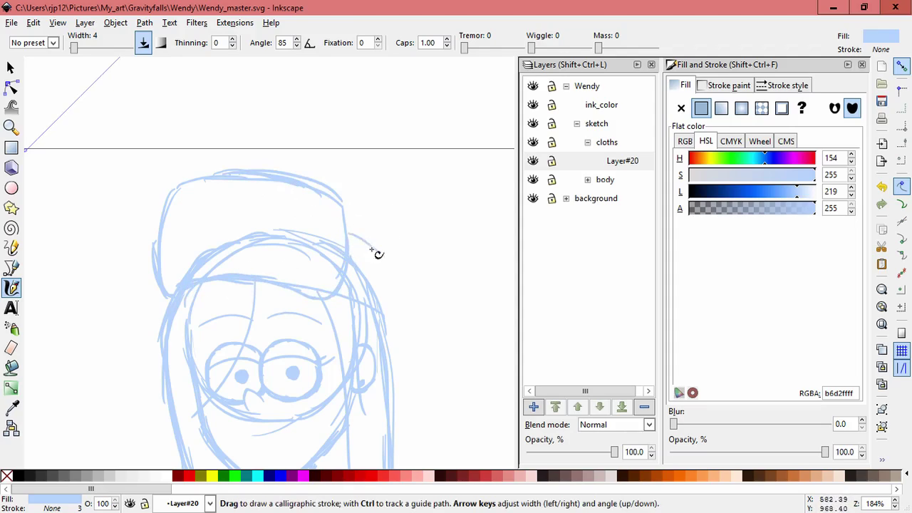
- Draw the hat's rounded back behind the front flap and an upturned ear flap beside the ear
left_click_drag(371, 249, 388, 265)
left_click_drag(355, 226, 397, 301)
left_click_drag(388, 261, 386, 322)
left_click_drag(390, 268, 386, 319)
left_click_drag(346, 225, 347, 226)
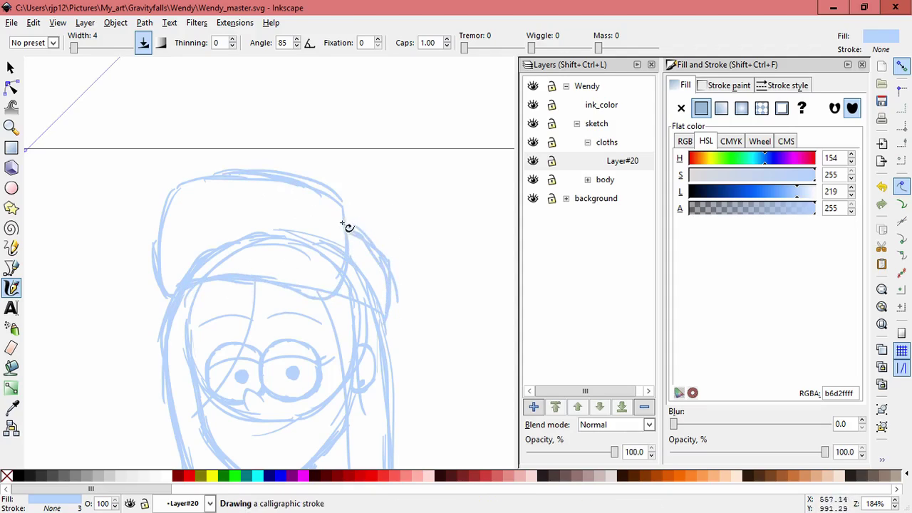
left_click_drag(349, 227, 390, 273)
mouse_move(343, 309)
left_mouse_down()
mouse_move(387, 330)
mouse_move(384, 320)
mouse_move(412, 357)
left_mouse_up()
mouse_move(386, 314)
left_mouse_down()
mouse_move(419, 331)
mouse_move(419, 346)
left_mouse_up()
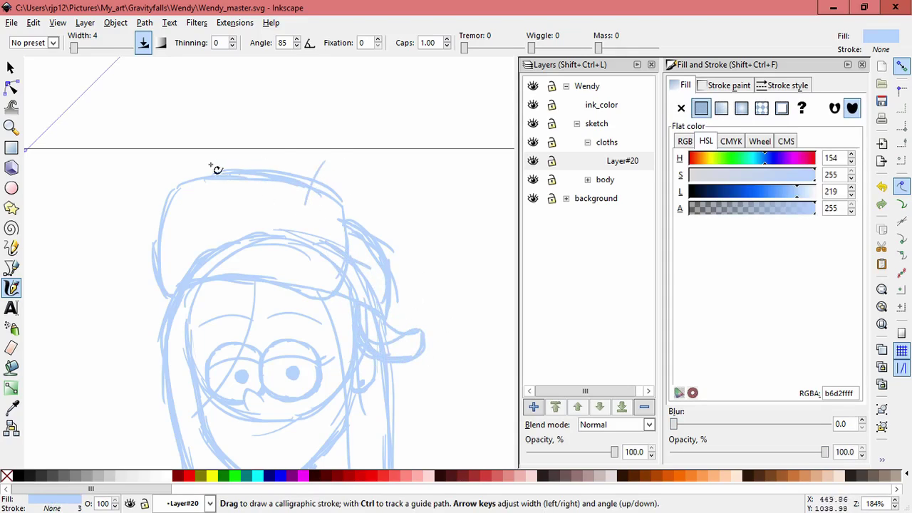
- Add short tick marks across the upper edge and left side of the hat's front flap
left_click_drag(199, 153, 200, 175)
left_click_drag(213, 163, 212, 182)
left_click_drag(151, 210, 167, 238)
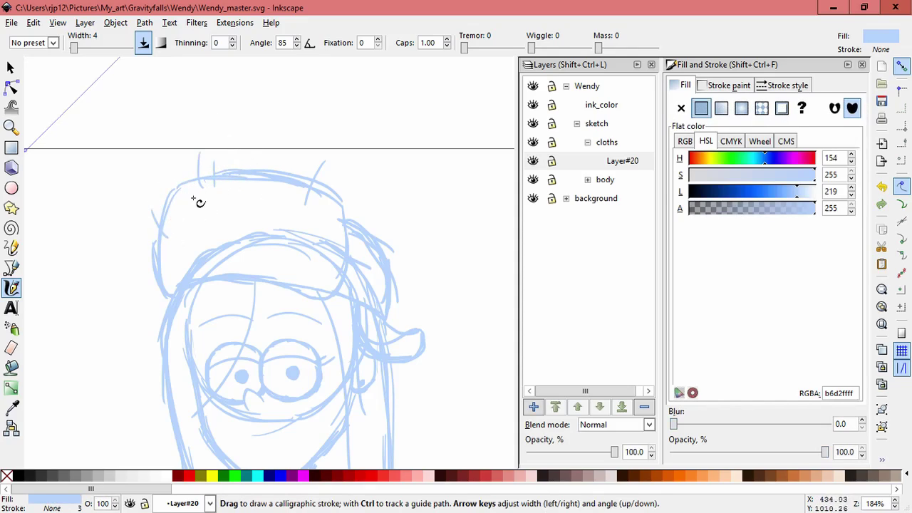
- Select all the hat strokes and widen them slightly to about 228 px
key("space")
left_click_drag(444, 305, 399, 232)
key("space")
scroll(420, 340, "down", 3)
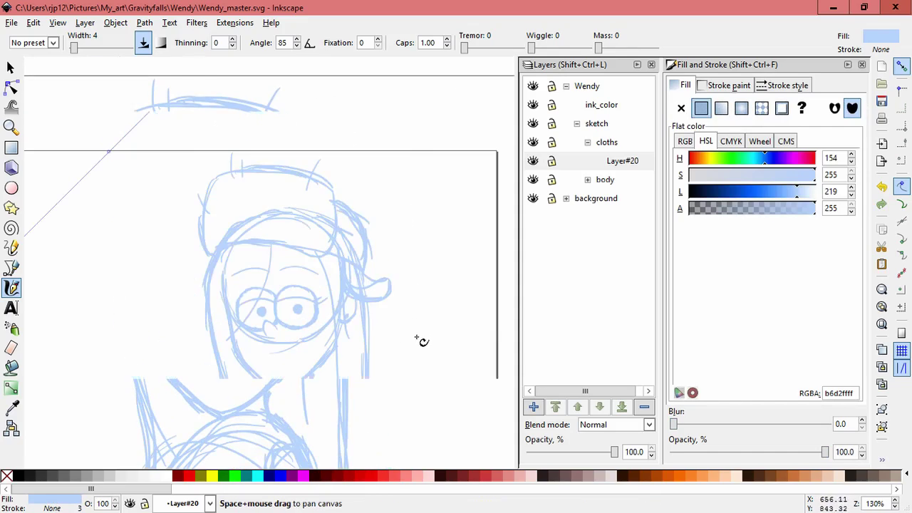
scroll(433, 328, "up", 1)
scroll(425, 292, "up", 1)
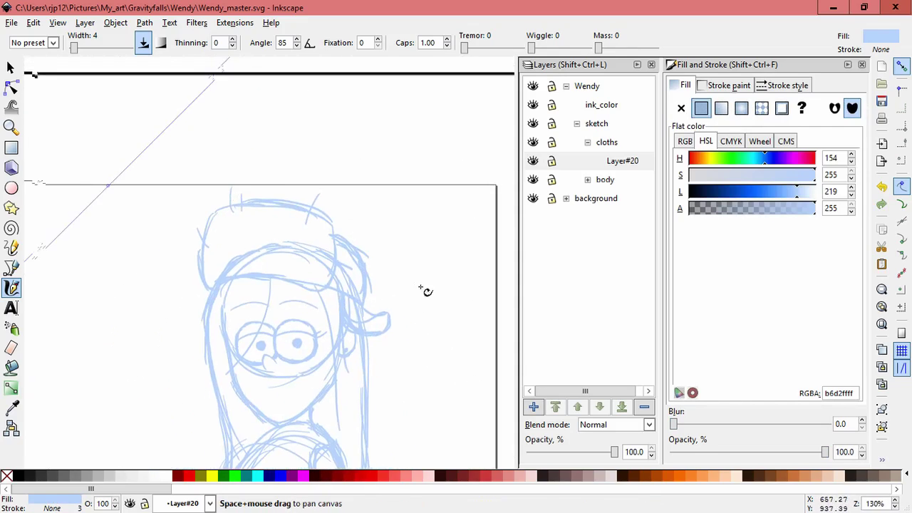
left_click(10, 67)
left_click_drag(122, 149, 453, 385)
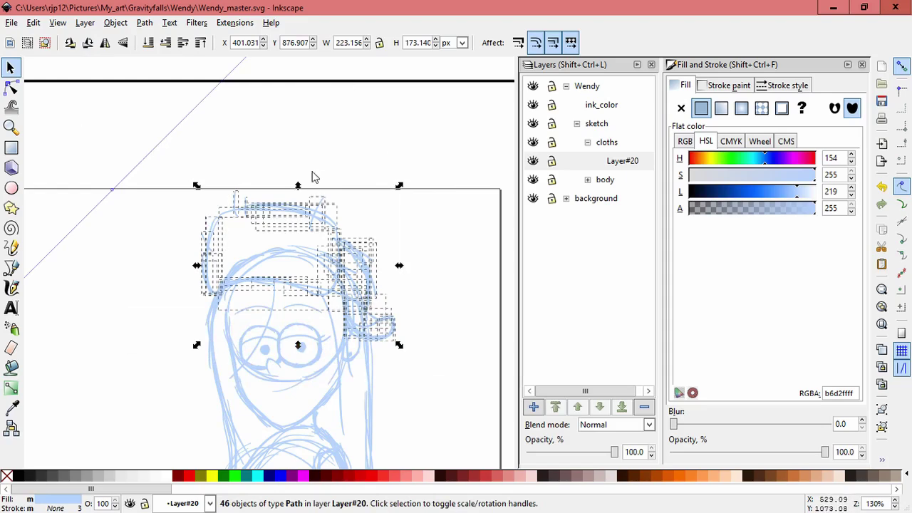
left_click_drag(399, 265, 403, 265)
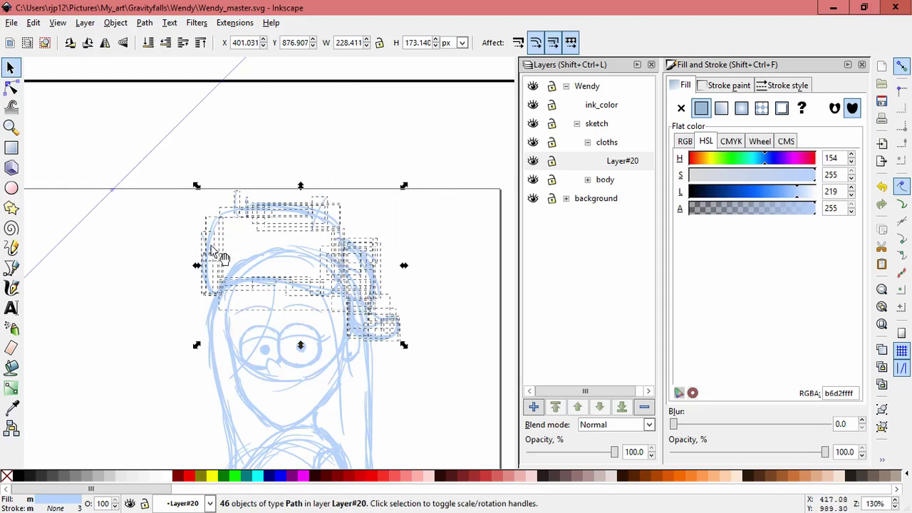
- Skew the hat strokes downward on the left side and move the hat slightly lower on the head
left_click_drag(197, 266, 197, 273)
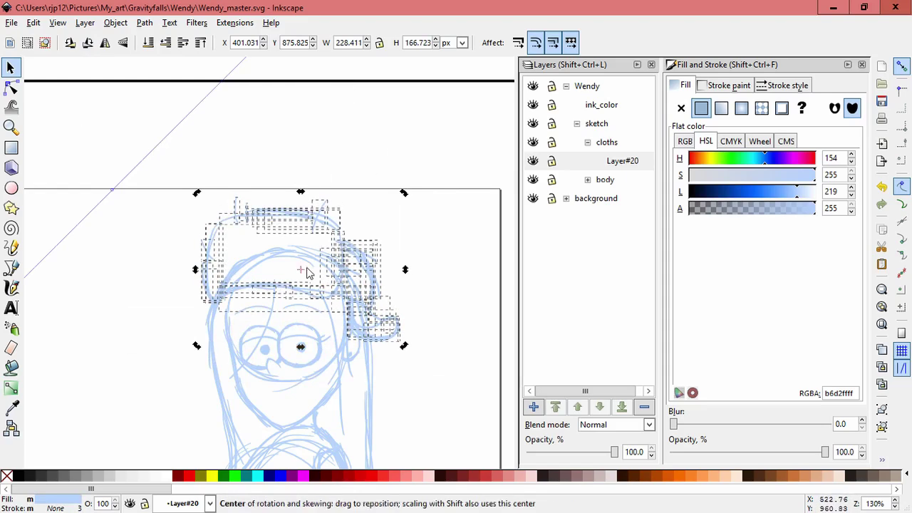
left_click_drag(347, 268, 347, 276)
left_click(433, 288)
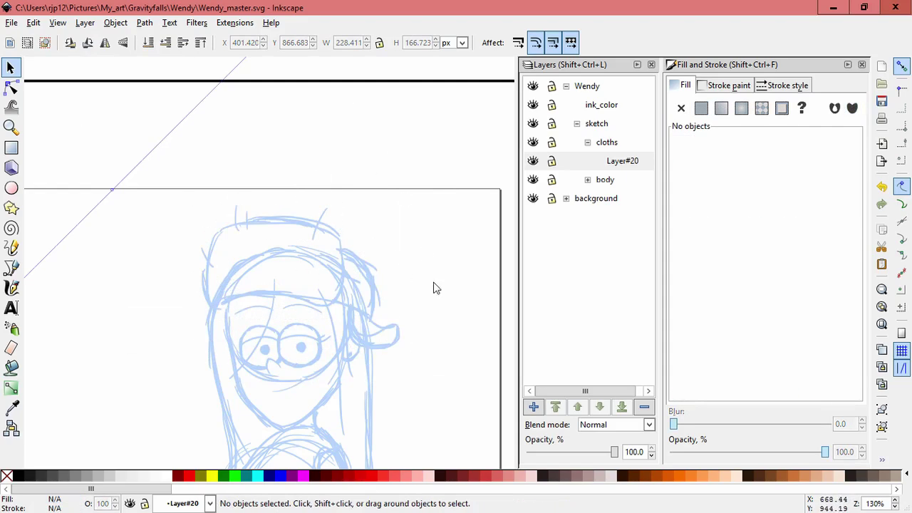
- Add another new layer inside cloths, above the hat layer
left_click_drag(417, 316, 397, 220)
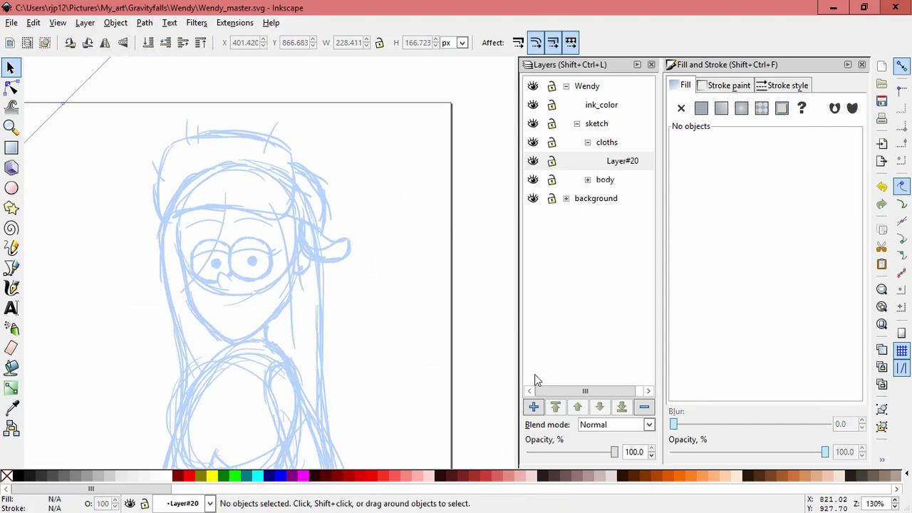
left_click(533, 407)
left_click(503, 303)
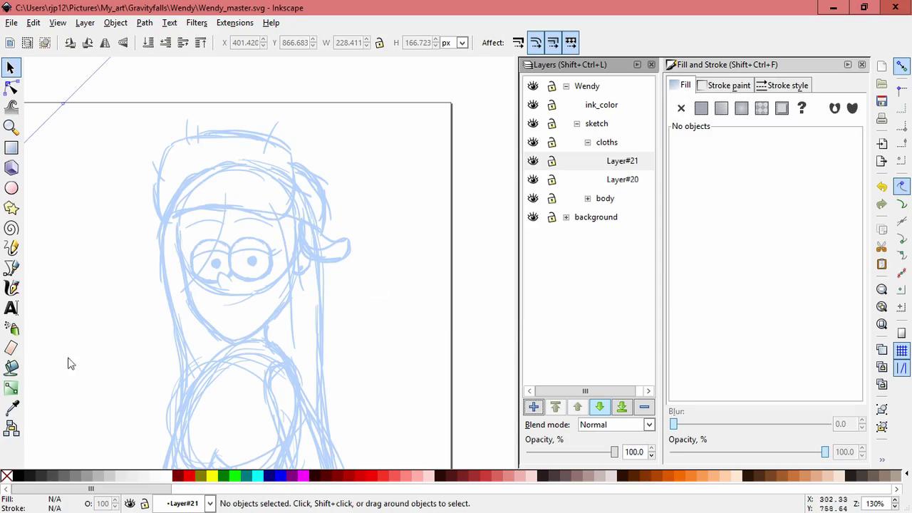
- Darken the calligraphy colour to a blue with lightness 187 and draw a slanted sample stroke left of the hat
key("c")
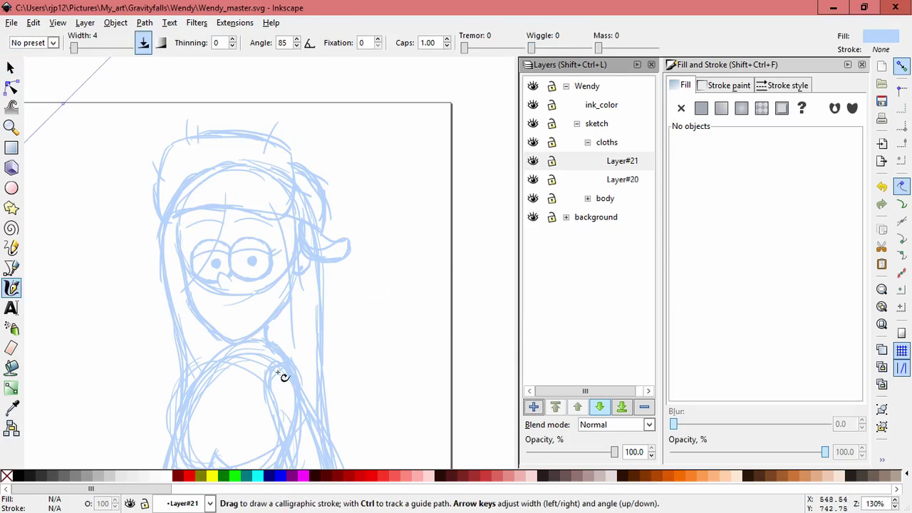
left_click_drag(278, 373, 412, 288)
left_click(782, 192)
mouse_move(383, 219)
left_mouse_down()
mouse_move(401, 300)
mouse_move(391, 314)
left_mouse_up()
key("ctrl+z")
key("ctrl+z")
key("ctrl+z")
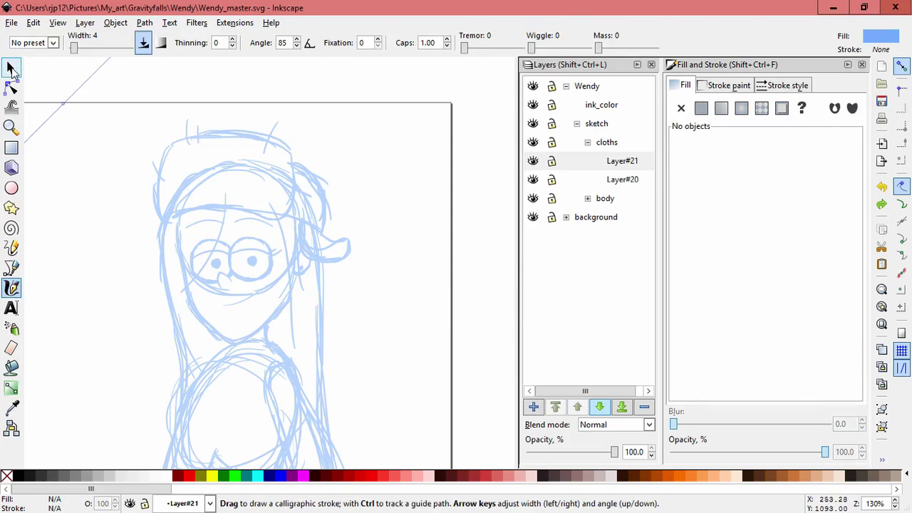
left_click_drag(75, 227, 104, 148)
- Recolour all the hat strokes with the darker blue picked from the sample stroke
key("space")
left_click_drag(317, 298, 119, 79)
key("d")
scroll(91, 193, "up", 4)
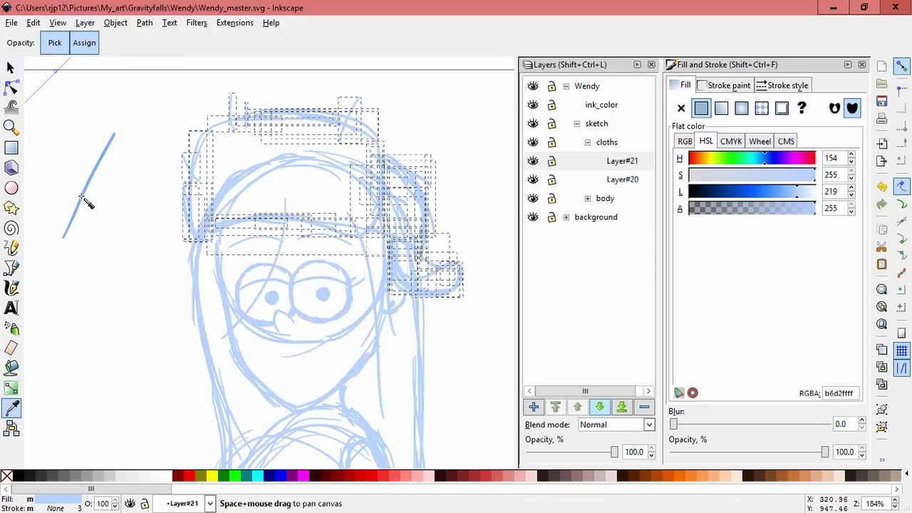
left_click(85, 189)
left_click(11, 288)
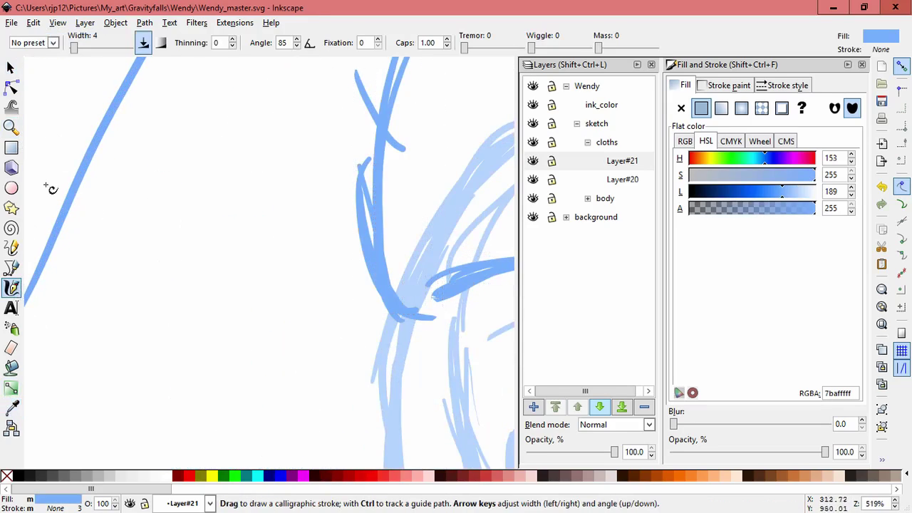
- Delete the slanted sample stroke beside the hat
key("space")
left_click(91, 176)
scroll(186, 248, "down", 5)
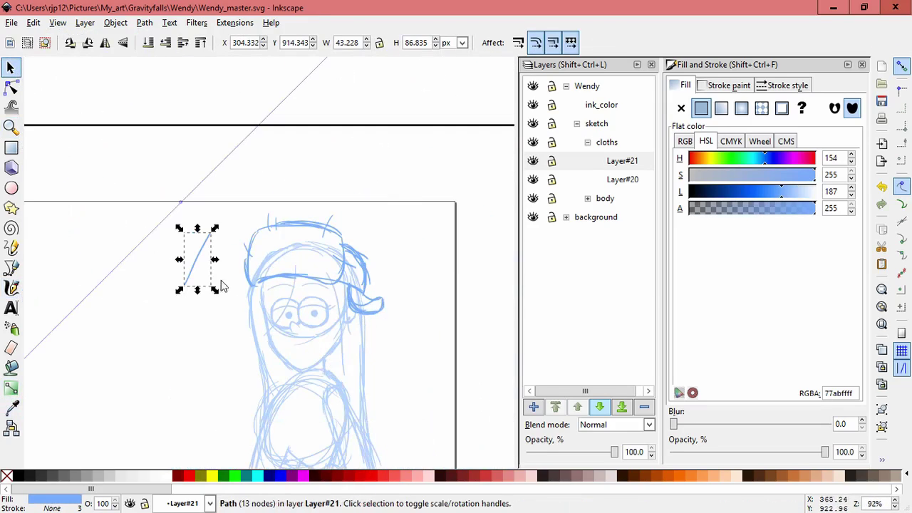
left_click(203, 274)
key("space")
- On the upper cloths sublayer, sketch the shirt collar's curved left edge from the neck over the shoulder with the Calligraphy tool
left_click_drag(392, 335, 359, 259)
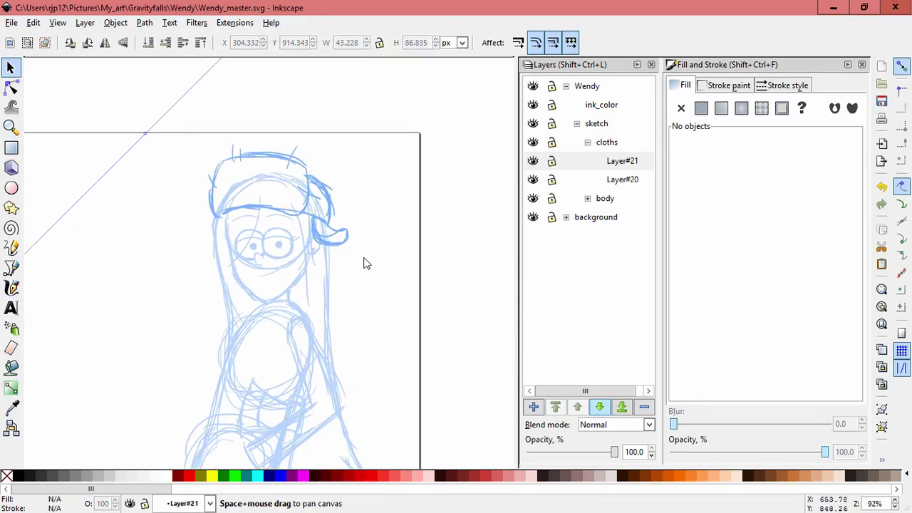
scroll(362, 313, "up", 1)
left_click_drag(340, 330, 406, 258)
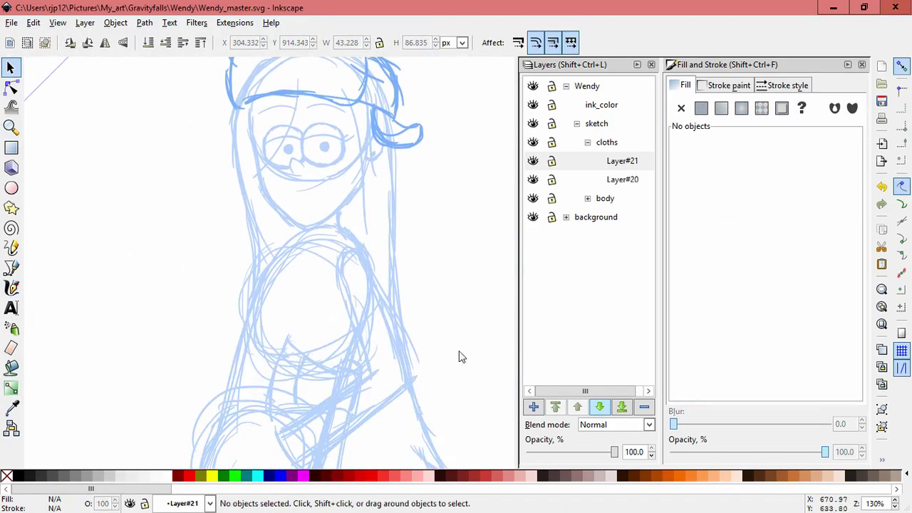
left_click(534, 165)
left_click(10, 287)
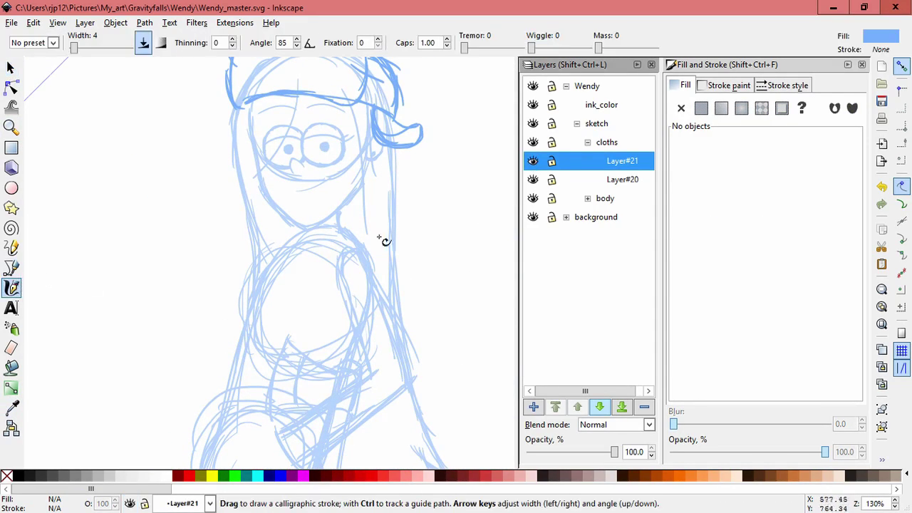
scroll(321, 286, "up", 2)
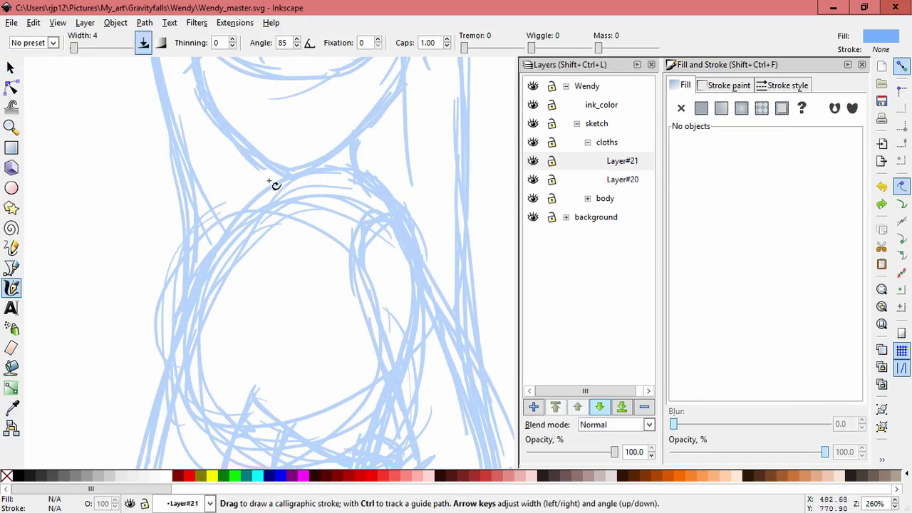
mouse_move(281, 176)
left_mouse_down()
mouse_move(155, 292)
mouse_move(195, 299)
left_mouse_up()
key("ctrl+z")
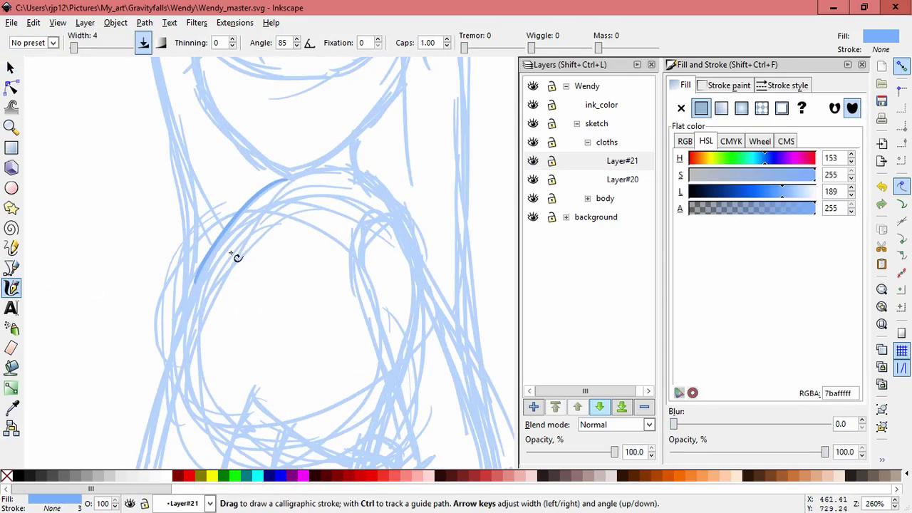
key("ctrl+z")
left_click_drag(281, 183, 205, 264)
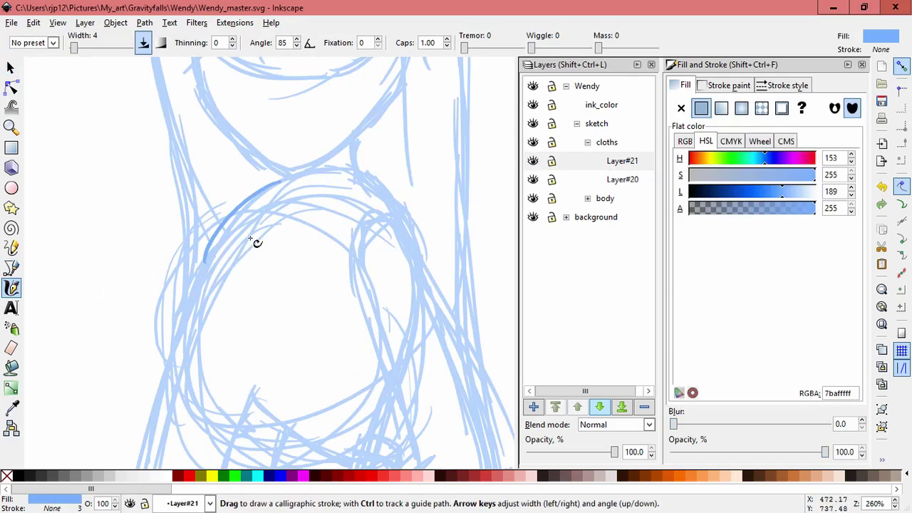
- Sketch the remaining edges of both collar flaps below the neck and the start of the right shoulder line
left_click_drag(255, 247, 191, 268)
mouse_move(363, 181)
left_mouse_down()
mouse_move(268, 239)
mouse_move(366, 180)
left_mouse_up()
key("ctrl+z")
left_click_drag(283, 182, 253, 248)
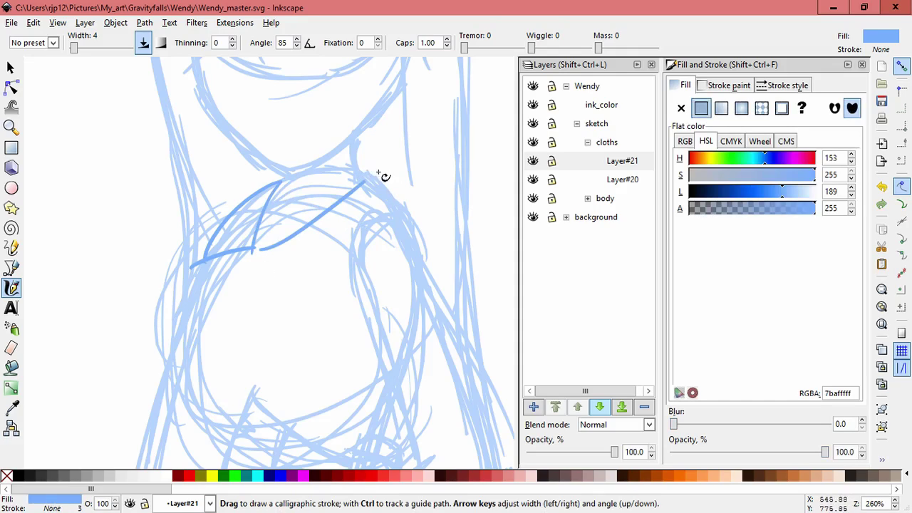
left_click_drag(362, 171, 408, 218)
left_click_drag(264, 249, 340, 269)
- Sketch the right sleeve over the upper arm, with outer and inner edges and two curved cuff lines at the end
left_click_drag(378, 208, 418, 221)
key("ctrl+z")
mouse_move(352, 282)
left_mouse_down()
mouse_move(385, 209)
mouse_move(432, 259)
mouse_move(452, 311)
mouse_move(347, 193)
mouse_move(401, 321)
left_mouse_up()
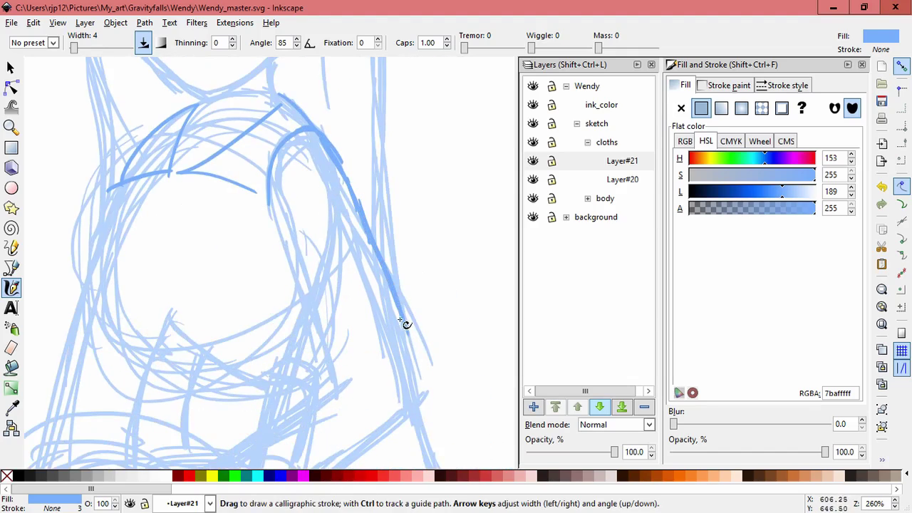
mouse_move(330, 376)
left_mouse_down()
mouse_move(406, 330)
mouse_move(409, 337)
left_mouse_up()
key("ctrl+z")
left_click_drag(274, 221, 314, 335)
mouse_move(283, 258)
left_mouse_down()
mouse_move(326, 370)
mouse_move(399, 311)
mouse_move(340, 320)
left_mouse_up()
key("ctrl+z")
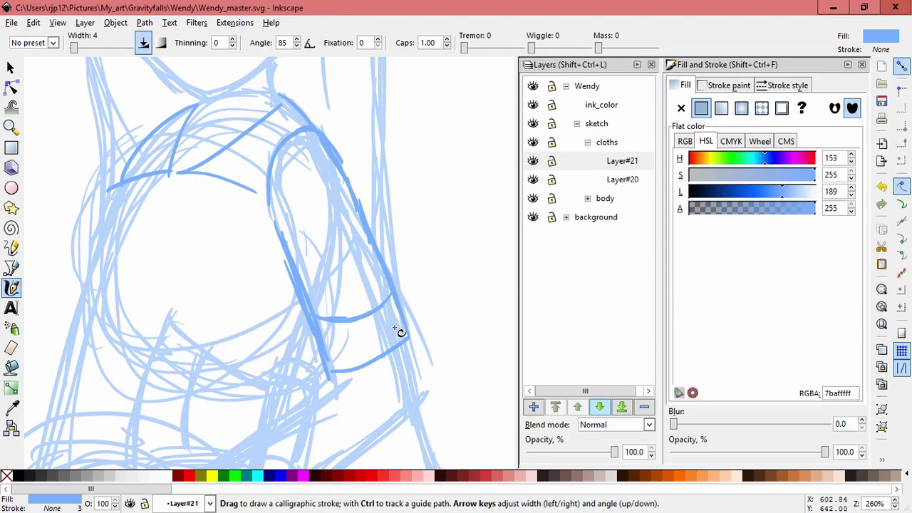
left_click_drag(395, 328, 395, 329)
- Outline the shirt's left shoulder and continue its side edge down along the torso to the hip
mouse_move(110, 245)
left_mouse_down()
mouse_move(230, 204)
mouse_move(233, 180)
mouse_move(204, 244)
left_mouse_up()
left_click_drag(260, 150, 226, 210)
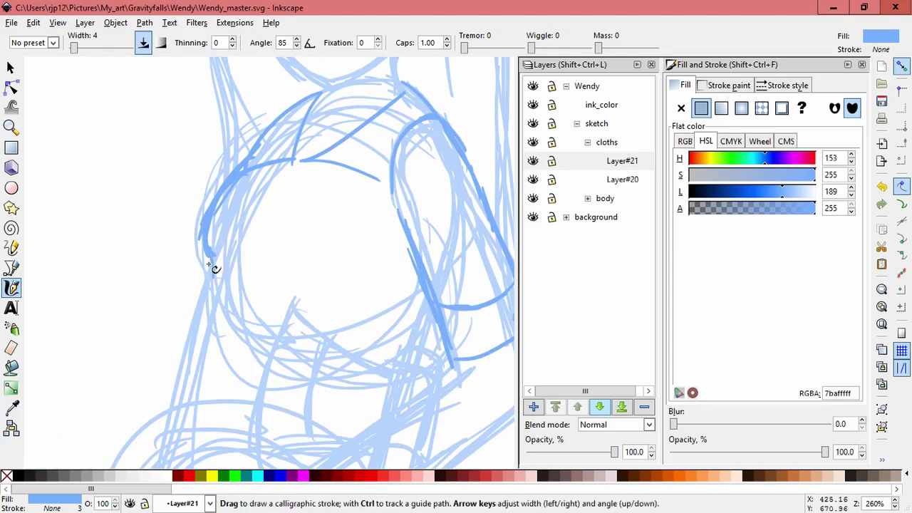
mouse_move(209, 265)
left_mouse_down()
mouse_move(177, 407)
mouse_move(214, 208)
mouse_move(218, 241)
left_mouse_up()
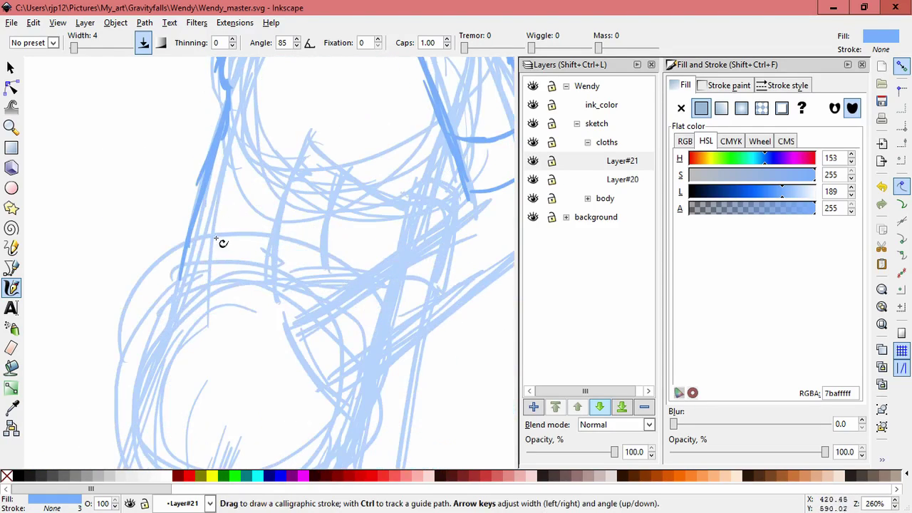
left_click_drag(199, 186, 162, 334)
key("ctrl+z")
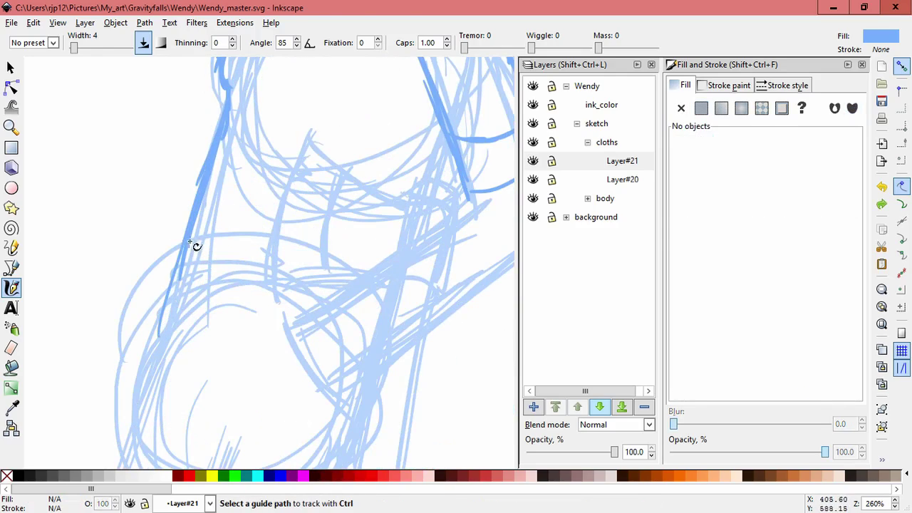
- Sketch the shirt's jagged hem across the hips, with a pointed flap and a curved front edge
mouse_move(196, 208)
left_mouse_down()
mouse_move(157, 280)
mouse_move(173, 332)
left_mouse_up()
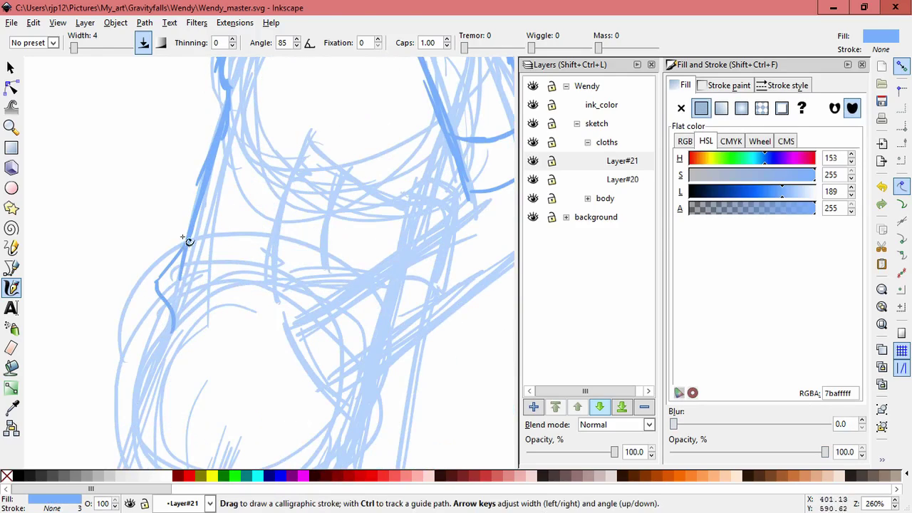
left_click_drag(218, 332, 289, 313)
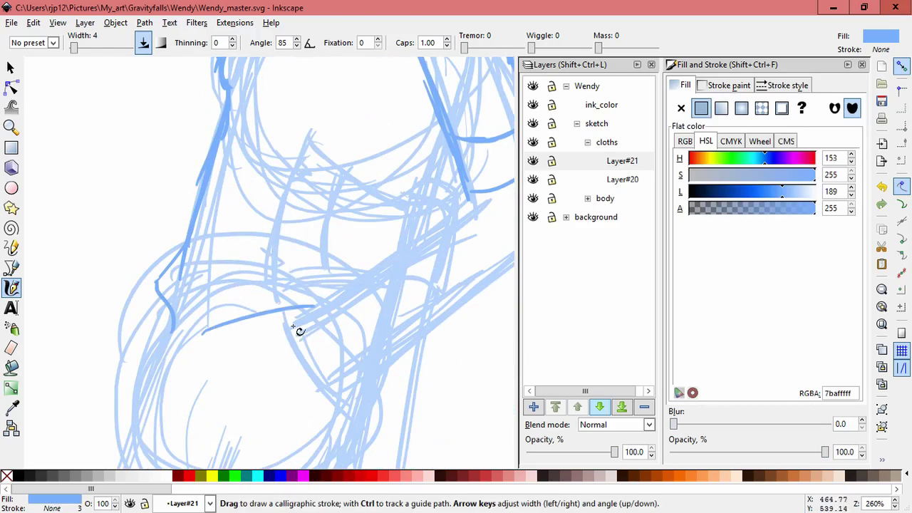
left_click_drag(203, 287, 197, 362)
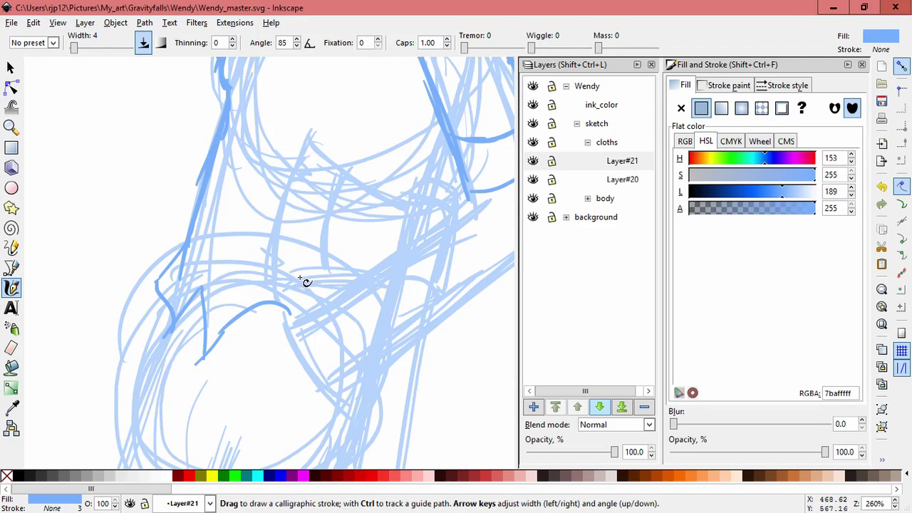
- Draw the shirt's long front line from the collar to the hem and its right side line below the sleeve
key("space")
left_click_drag(234, 156, 204, 248)
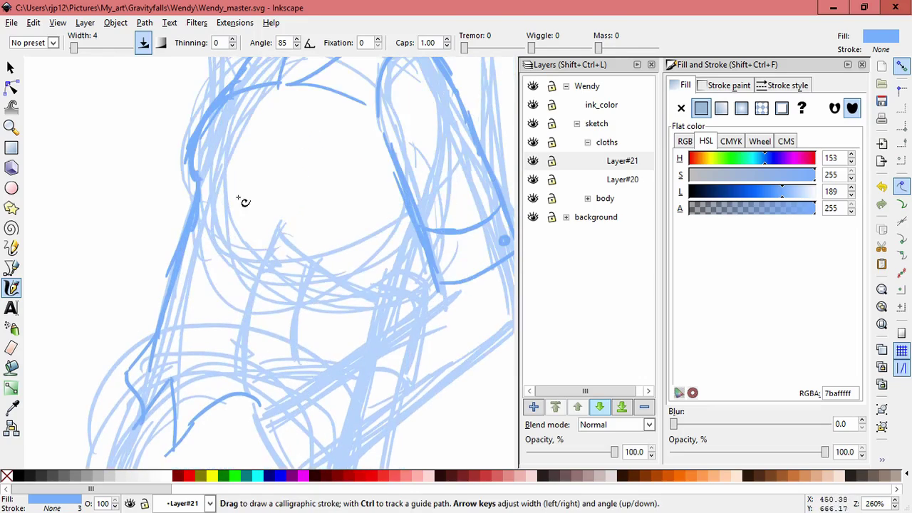
left_click_drag(267, 99, 176, 376)
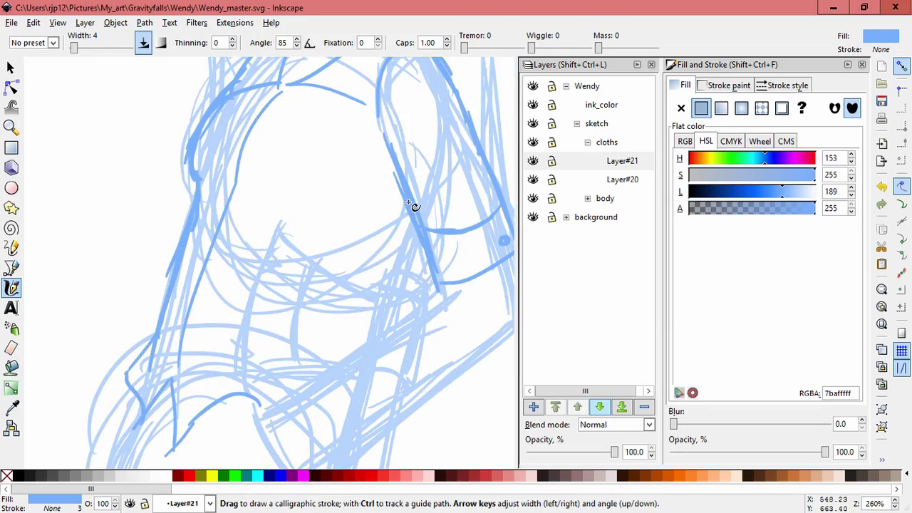
mouse_move(417, 228)
left_mouse_down()
mouse_move(356, 385)
mouse_move(376, 283)
left_mouse_up()
- Sketch the left part of the chest line and try curved strokes continuing it across the shirt front
key("space")
mouse_move(332, 226)
left_mouse_down()
mouse_move(405, 226)
mouse_move(380, 310)
mouse_move(347, 329)
left_mouse_up()
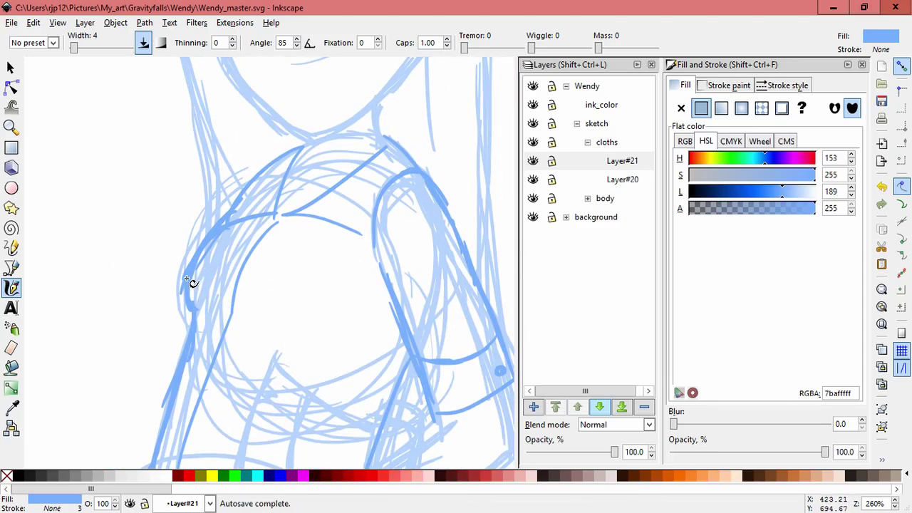
mouse_move(191, 283)
left_mouse_down()
mouse_move(246, 267)
mouse_move(393, 312)
left_mouse_up()
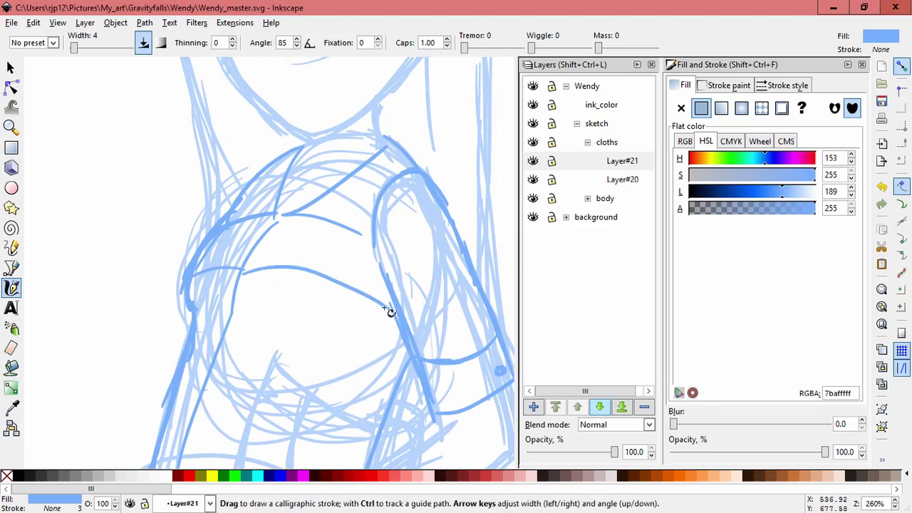
key("ctrl+z")
mouse_move(244, 271)
left_mouse_down()
mouse_move(394, 308)
mouse_move(402, 325)
mouse_move(242, 270)
mouse_move(377, 330)
left_mouse_up()
key("ctrl+z")
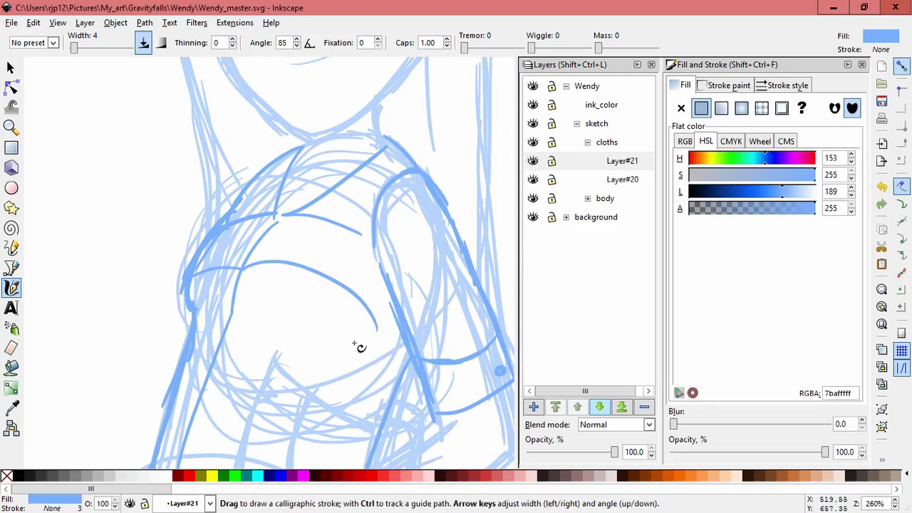
- Extend the curved chest line across the shirt front so it meets the inner edge of the right sleeve
key("space")
mouse_move(383, 295)
left_mouse_down()
mouse_move(431, 302)
mouse_move(416, 351)
mouse_move(424, 360)
left_mouse_up()
left_click(408, 305, "shift")
left_click(358, 275)
left_click(363, 278)
left_click(379, 323)
mouse_move(432, 327)
left_mouse_down()
mouse_move(402, 334)
mouse_move(407, 313)
mouse_move(412, 319)
left_mouse_up()
left_click(402, 331)
left_click(408, 344)
left_click(312, 325)
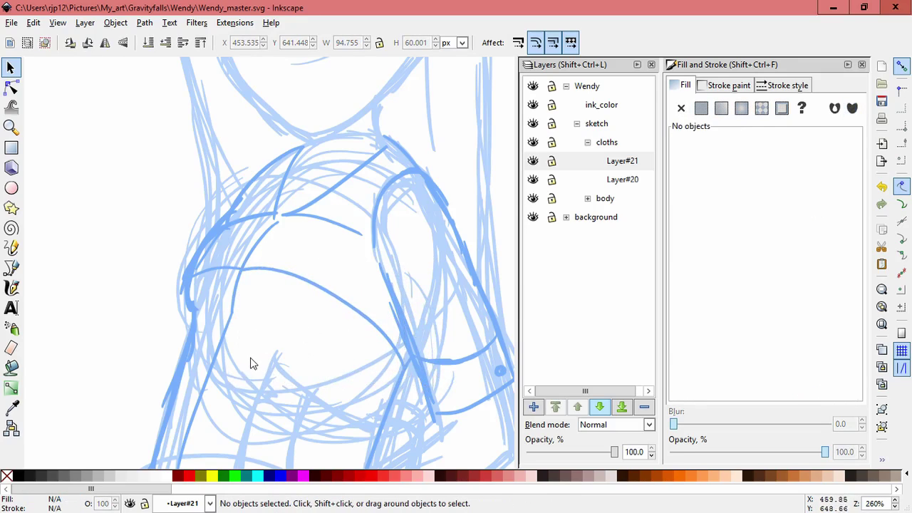
- Remove the short overlapping strokes from the outer edge of the left shoulder
key("space")
left_click_drag(227, 357, 235, 307)
left_click_drag(296, 320, 270, 255)
middle_click(297, 285, "shift")
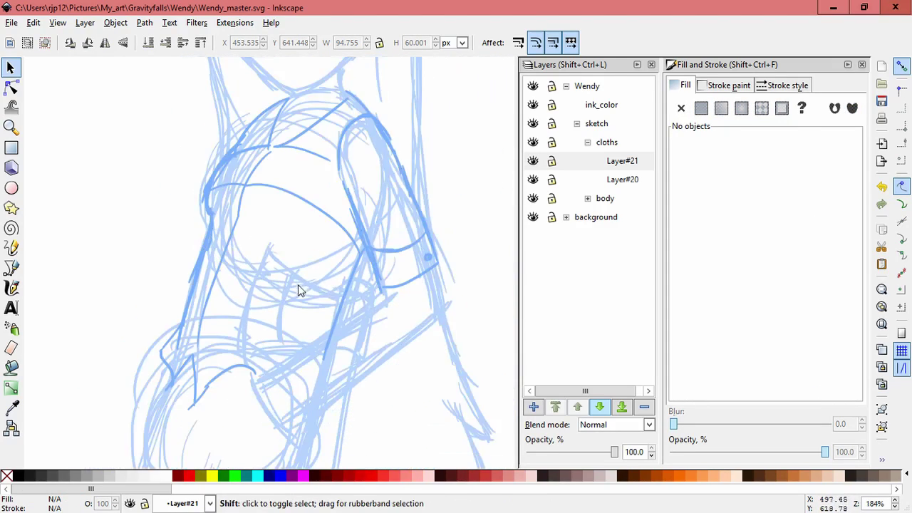
scroll(299, 291, "down", 2, "ctrl")
scroll(352, 296, "up", 1, "ctrl")
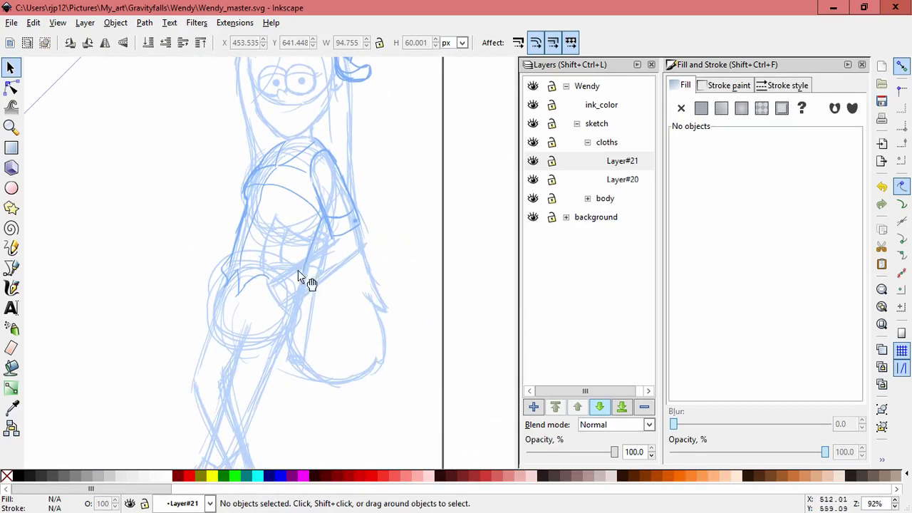
scroll(291, 252, "up", 2, "ctrl")
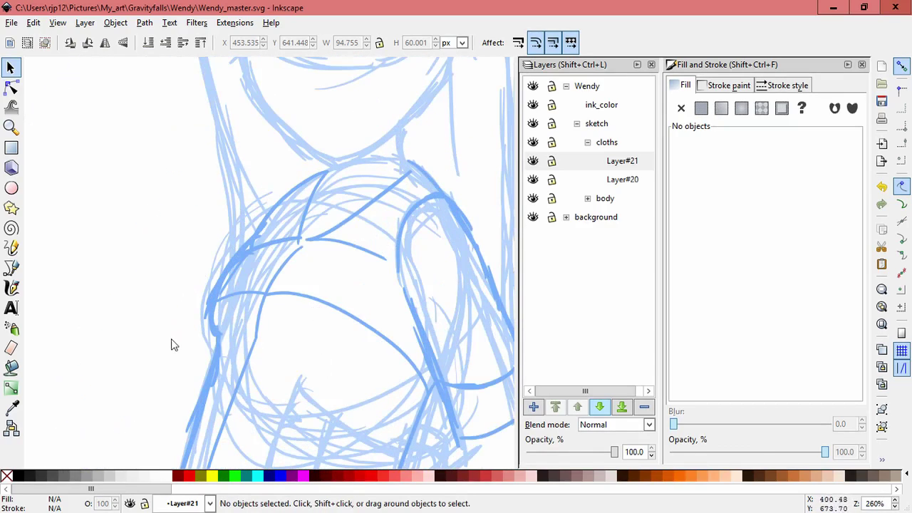
left_click_drag(196, 312, 93, 224)
key("ctrl+z")
left_click_drag(203, 314, 100, 227)
key("ctrl+z")
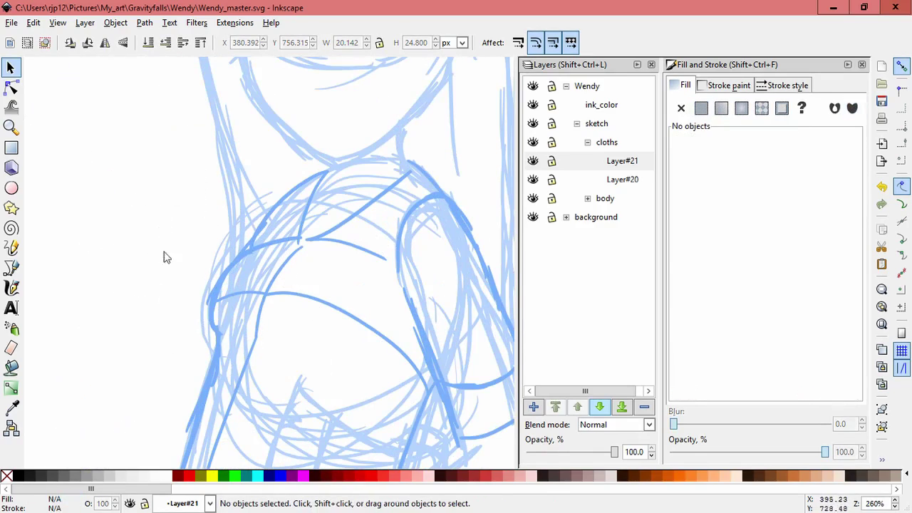
- Delete the remaining outline strokes of the left shoulder between the collar and the upper arm, keeping the collar's lower edge
left_click_drag(264, 242, 136, 203)
key("ctrl+z")
key("ctrl+z")
left_click_drag(211, 249, 97, 209)
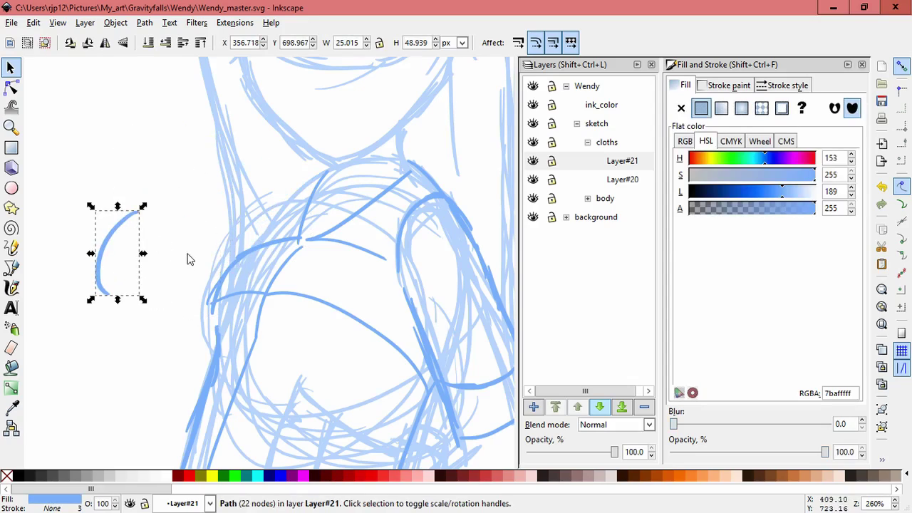
key("ctrl+z")
left_click(262, 276)
left_click_drag(228, 280, 222, 232)
left_click(266, 245)
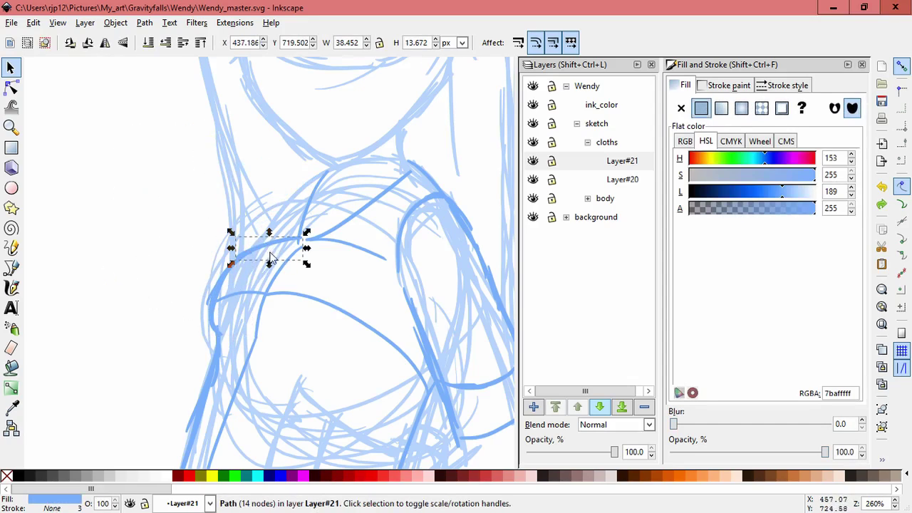
mouse_move(229, 273)
left_mouse_down()
mouse_move(110, 250)
mouse_move(105, 261)
left_mouse_up()
key("Delete")
key("Delete")
key("ctrl+z")
- Redraw the left shoulder outline from the neck down to the shirt's side edge with overlapping calligraphic strokes
left_click(11, 287)
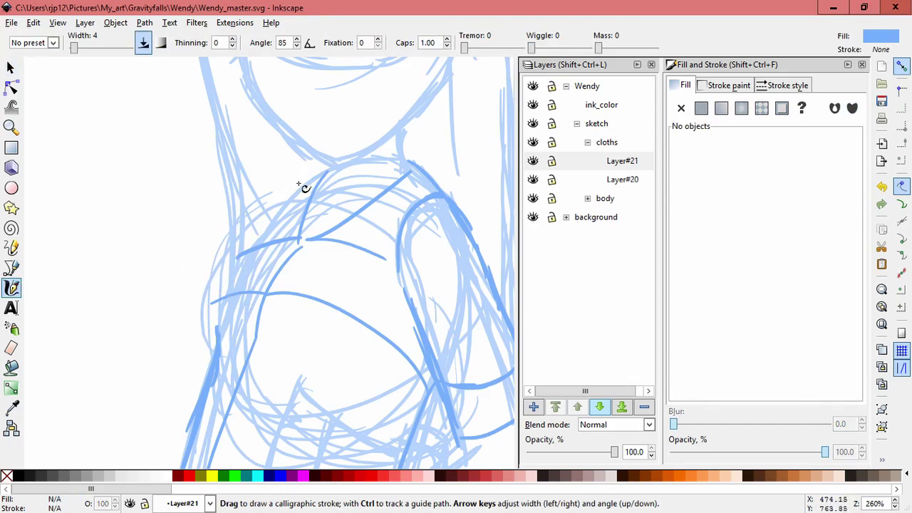
left_click_drag(331, 170, 236, 255)
mouse_move(267, 219)
left_mouse_down()
mouse_move(212, 293)
mouse_move(210, 325)
left_mouse_up()
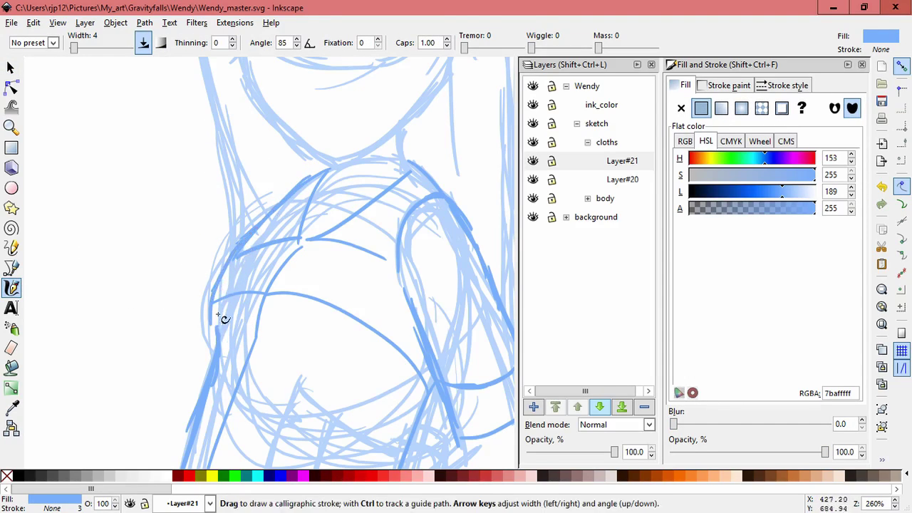
left_click_drag(235, 246, 214, 341)
left_click_drag(228, 272, 278, 203)
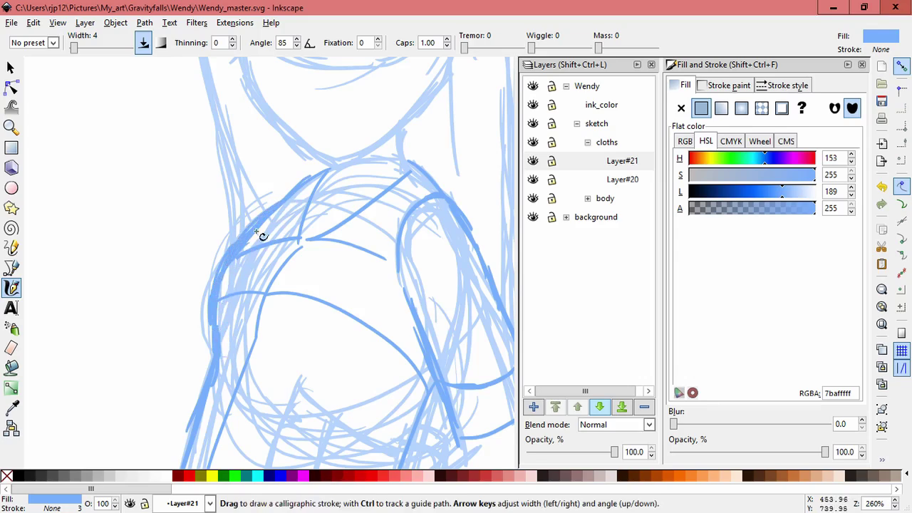
- Delete the stroke forming the lower edge of the left collar flap
left_click(11, 68)
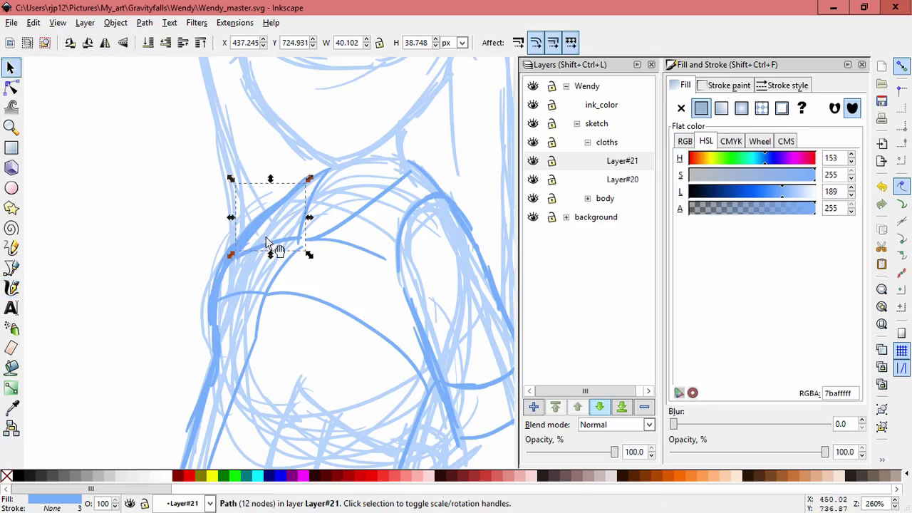
left_click(267, 244)
key("Delete")
- Redraw the left collar flap's lower edge from the shoulder outline and add a curved neckline between the two flaps
left_click(12, 288)
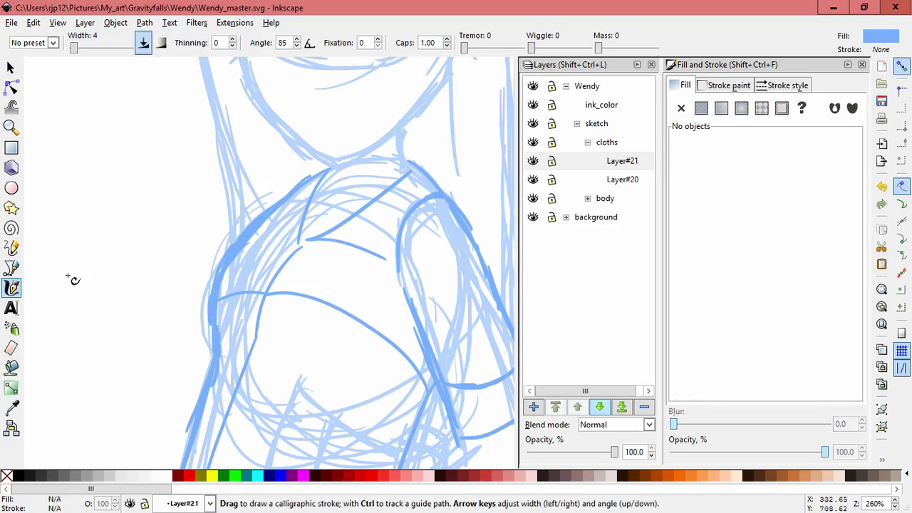
left_click_drag(268, 220, 297, 258)
key("ctrl+z")
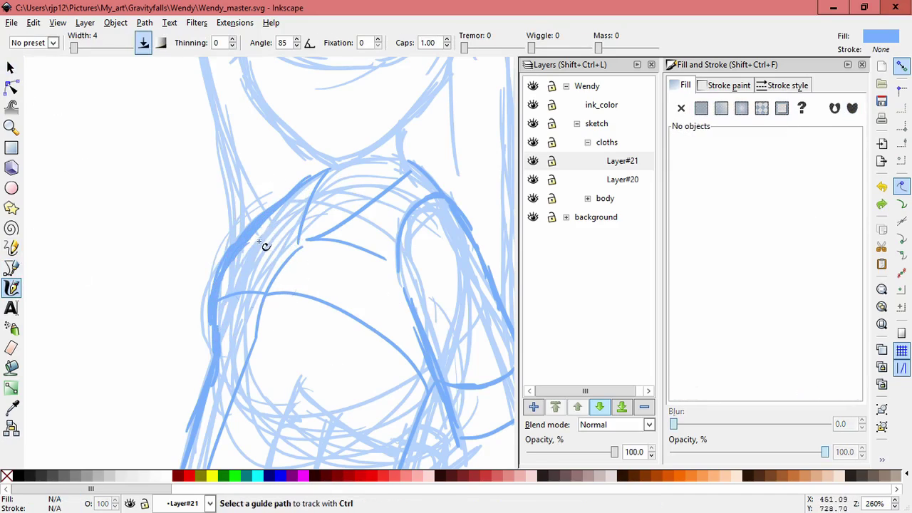
left_click_drag(228, 246, 333, 238)
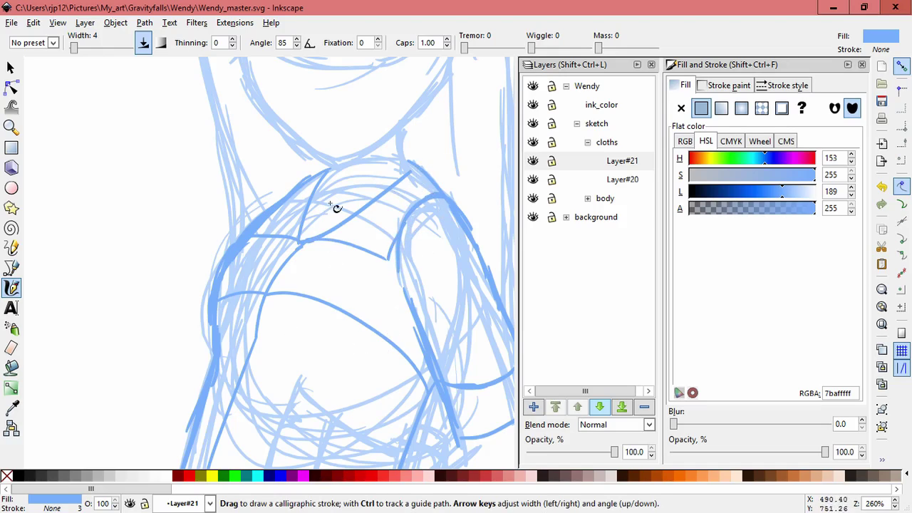
left_click_drag(309, 217, 368, 219)
key("space")
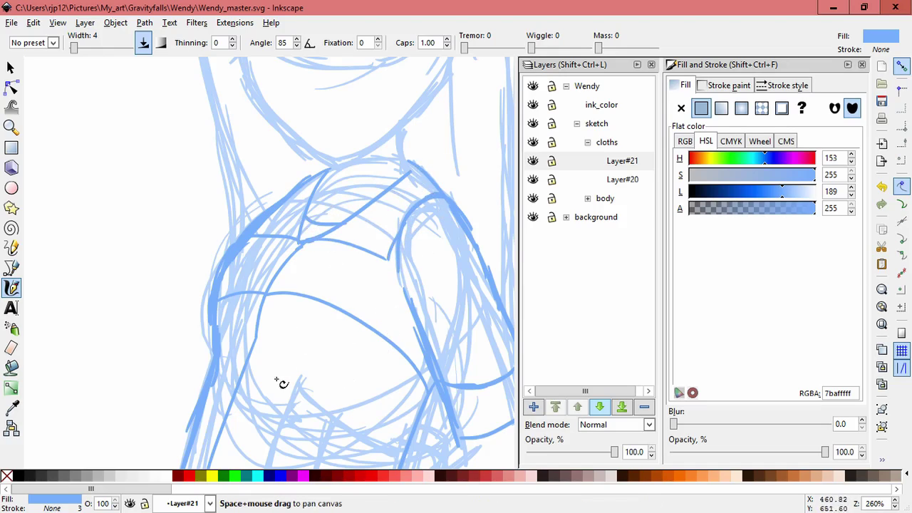
- Draw three curved stripes across the lower torso of the shirt, from the chest down to the waist
left_click_drag(281, 380, 291, 225)
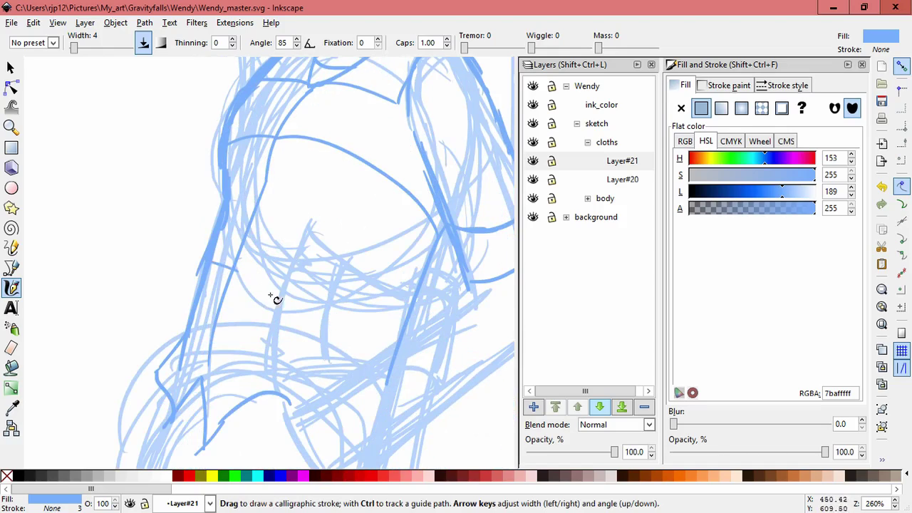
key("Escape")
left_click_drag(236, 262, 393, 377)
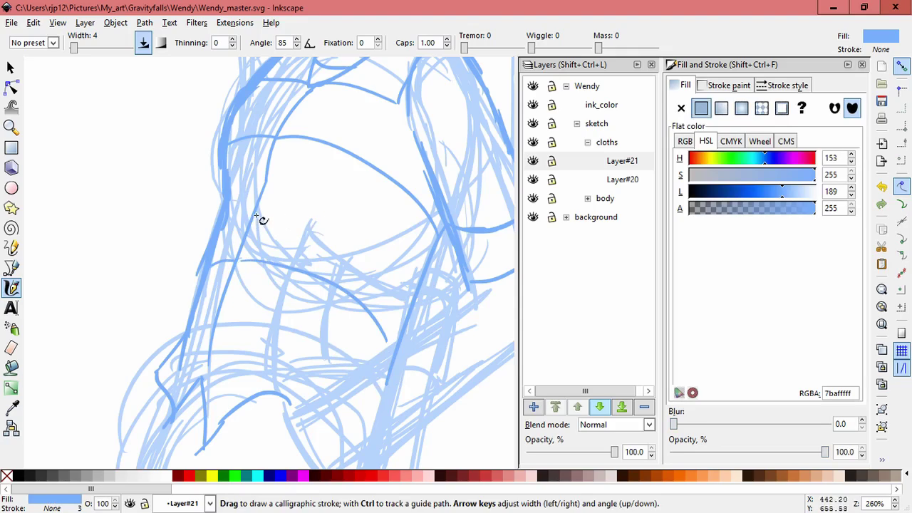
left_click_drag(256, 213, 422, 279)
key("ctrl+z")
mouse_move(258, 212)
left_mouse_down()
mouse_move(416, 289)
mouse_move(248, 216)
left_mouse_up()
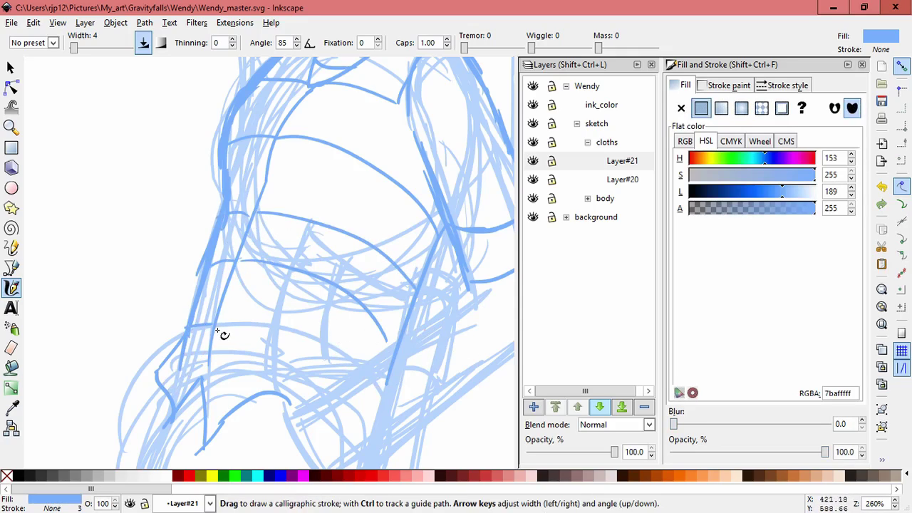
left_click_drag(221, 325, 371, 369)
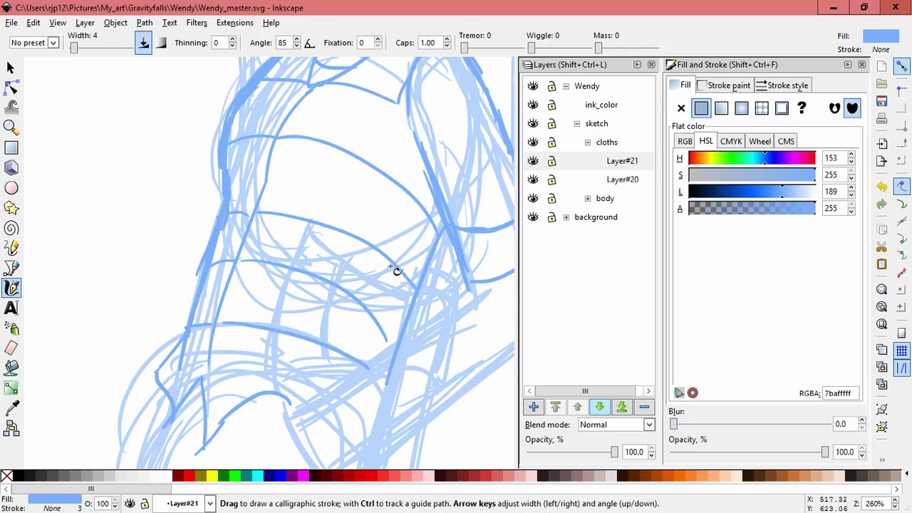
- Draw three curved stripes across the shirt's right sleeve between the shoulder and the cuff
scroll(428, 334, "down", 3, "ctrl")
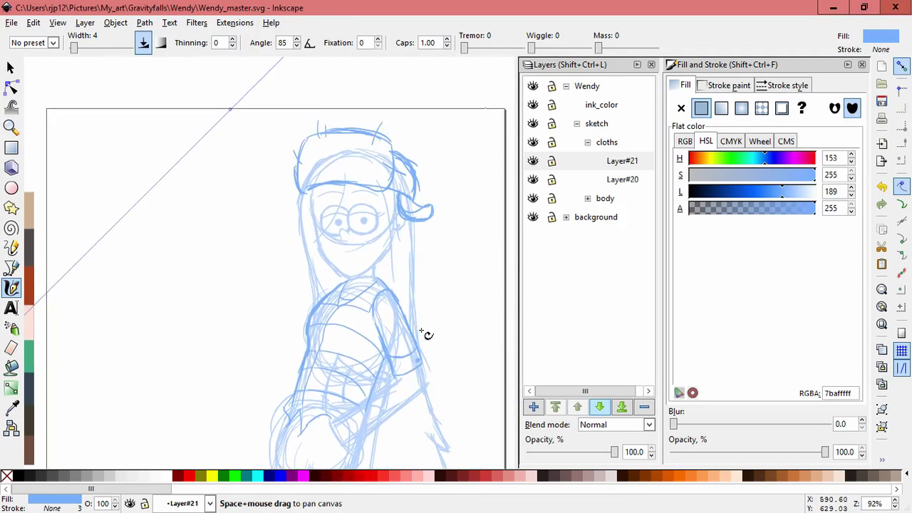
scroll(421, 331, "up", 3, "ctrl")
scroll(401, 320, "up", 1, "ctrl")
left_click_drag(270, 175, 375, 428)
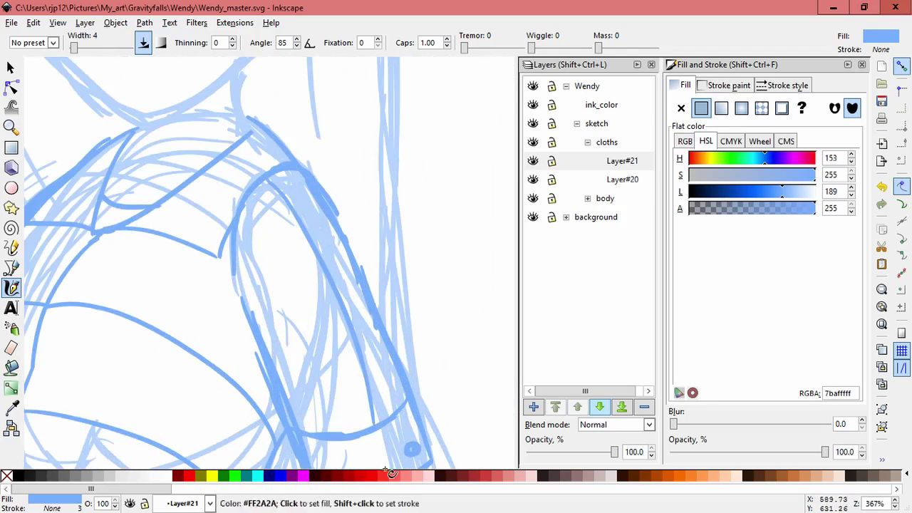
left_click_drag(242, 251, 338, 227)
left_click_drag(256, 333, 363, 310)
left_click_drag(279, 390, 393, 379)
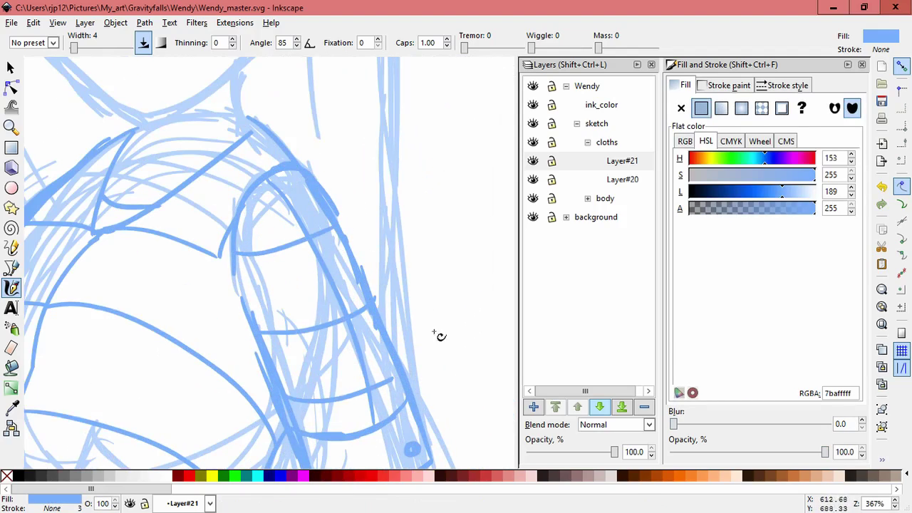
- Stretch the zigzag strokes of the shirt's hem downward over the hip
scroll(422, 293, "down", 3, "ctrl")
scroll(422, 324, "down", 2)
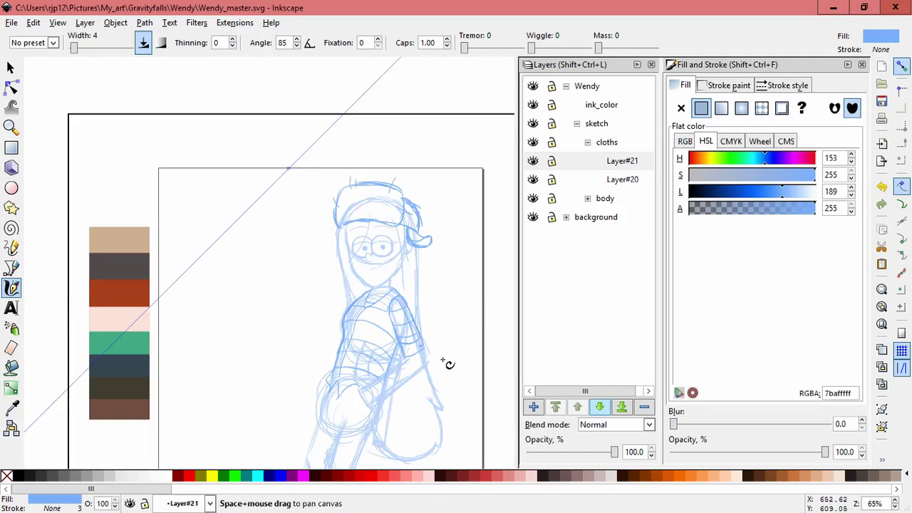
left_click_drag(442, 358, 387, 257)
scroll(292, 346, "up", 3)
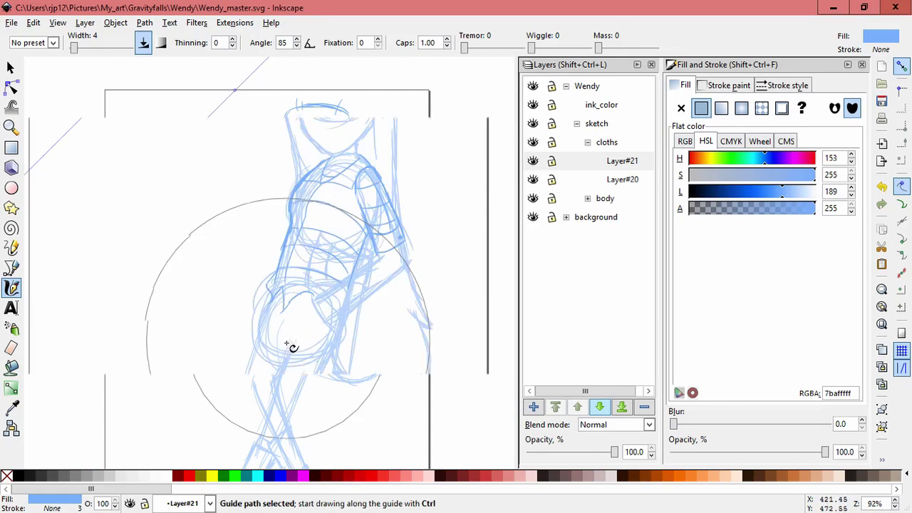
left_click(10, 69)
mouse_move(173, 190)
left_mouse_down()
mouse_move(343, 316)
mouse_move(189, 194)
left_mouse_up()
key("Escape")
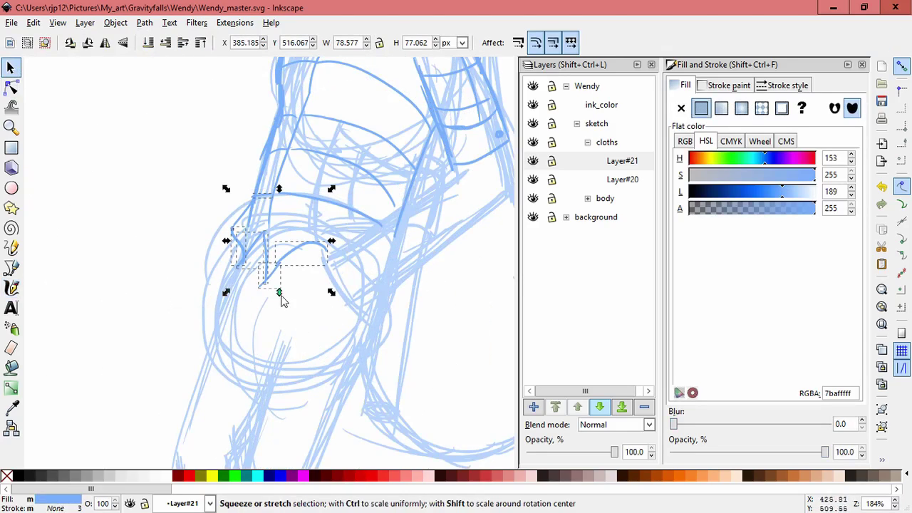
left_click_drag(279, 294, 280, 331)
key("Escape")
- Skew the three right-hand hem strokes so the arched end rises toward the right
left_click_drag(367, 369, 248, 241)
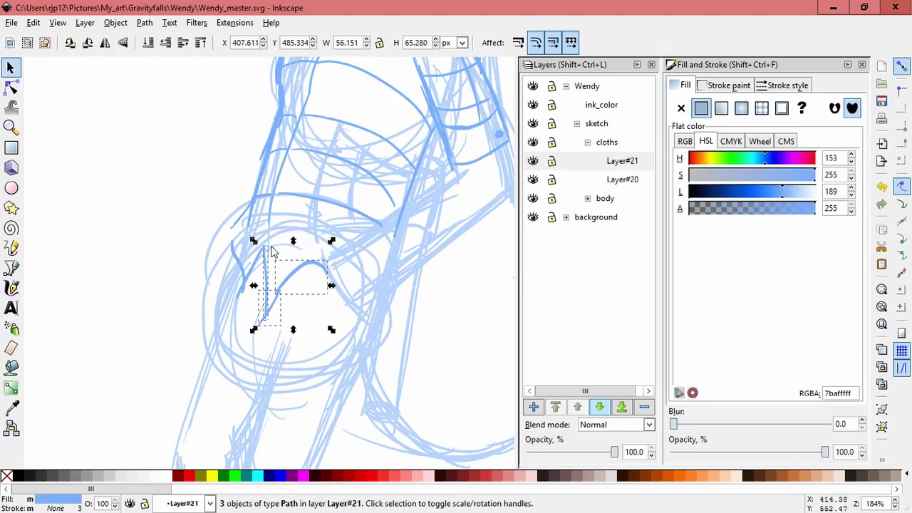
left_click(328, 268)
left_click(334, 274)
left_click_drag(335, 285, 336, 278)
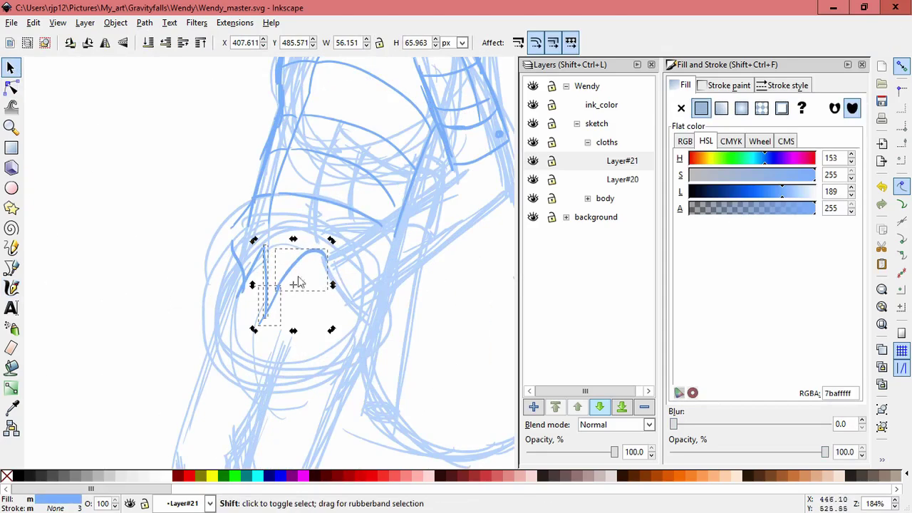
- Adjust the left tip of the hem and stretch the shirt's left side edge down to meet it
left_click(240, 291)
left_click(240, 272)
left_click_drag(251, 295, 244, 296)
left_click(247, 216)
left_click_drag(227, 234, 229, 246)
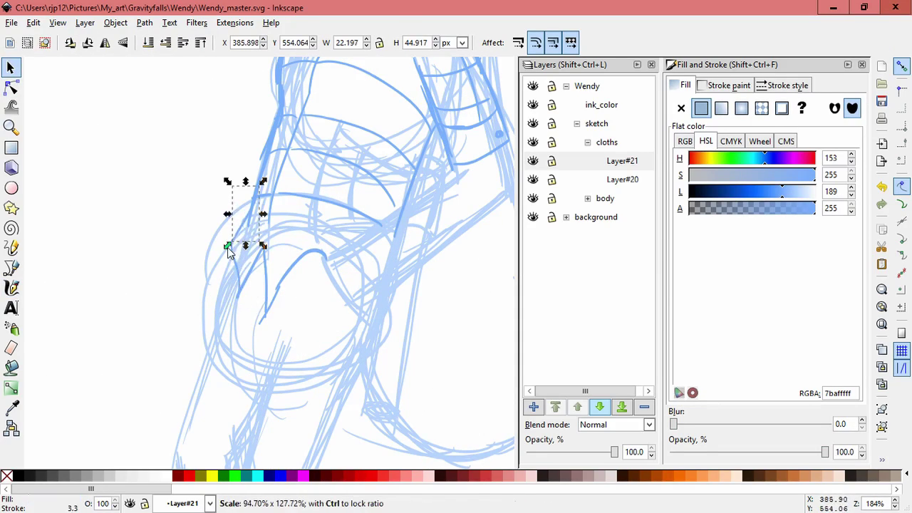
left_click(200, 284)
- Shift and reshape the arched hem stroke toward the right, and delete the short diagonal stroke below it
left_click(277, 306)
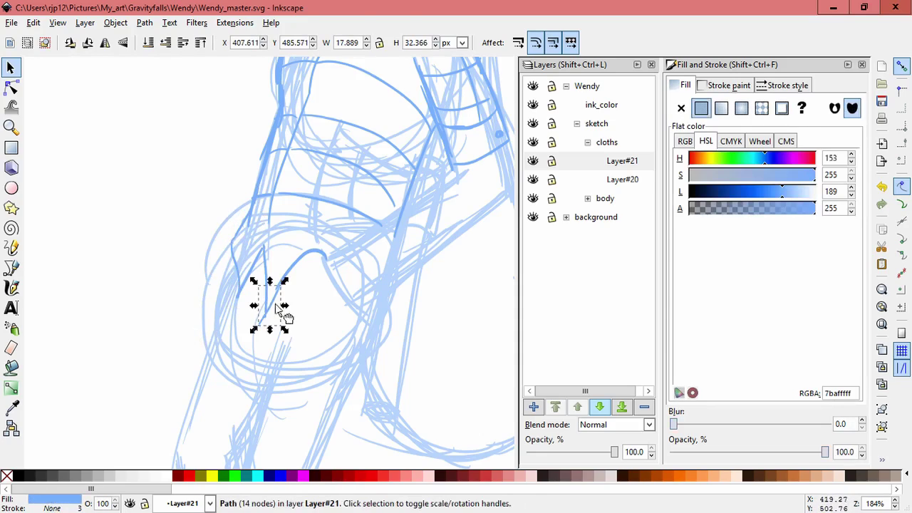
mouse_move(276, 306)
left_mouse_down()
mouse_move(286, 301)
mouse_move(278, 292)
left_mouse_up()
left_click(299, 268)
left_click(296, 264)
key("Escape")
left_click(329, 255)
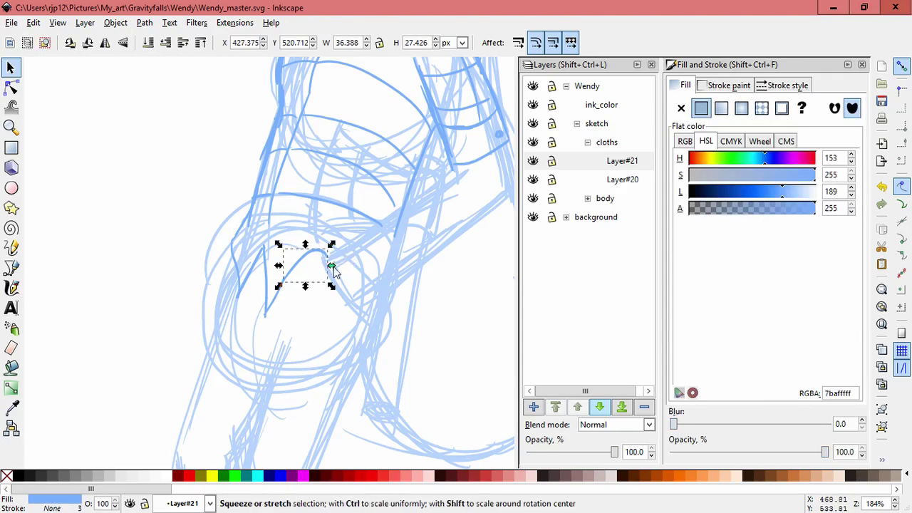
left_click_drag(333, 264, 345, 241)
left_click(342, 254)
mouse_move(291, 289)
left_mouse_down()
mouse_move(281, 281)
mouse_move(298, 267)
mouse_move(329, 335)
left_mouse_up()
left_click(281, 285)
left_click(357, 343)
key("Delete")
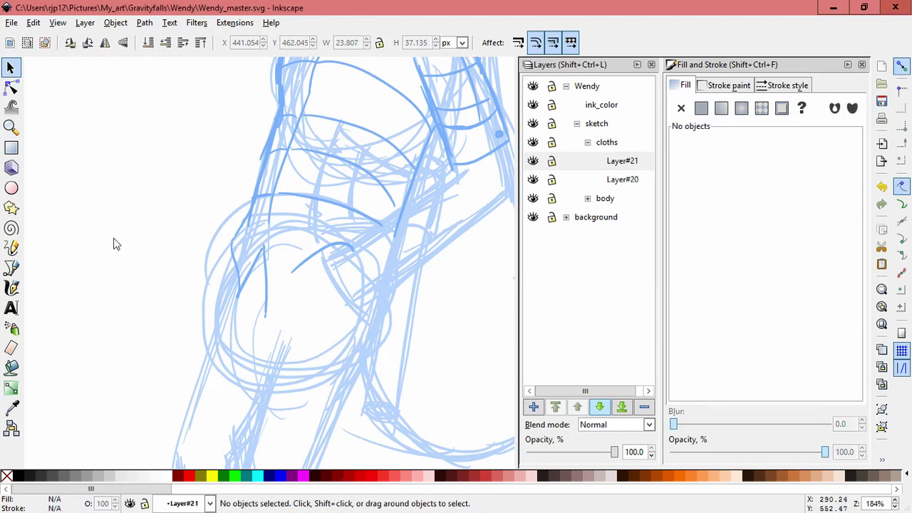
- Redraw the diagonal hem stroke joining the arch to the middle point and extend the fold line above the zigzag
key("c")
mouse_move(292, 271)
left_mouse_down()
mouse_move(251, 329)
mouse_move(315, 256)
mouse_move(283, 191)
left_mouse_up()
key("ctrl+z")
key("ctrl+z")
key("ctrl+z")
left_click_drag(263, 247, 274, 195)
key("ctrl+z")
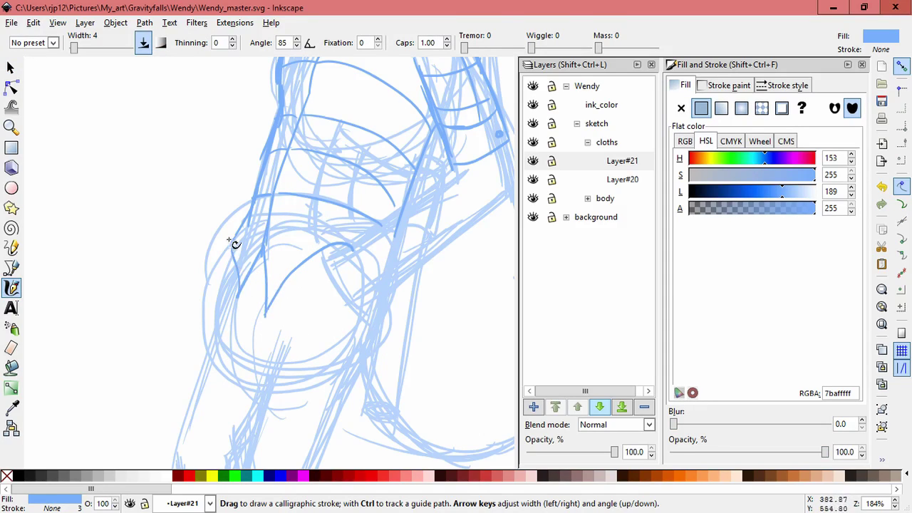
- Add a new layer above the shirt's layer in the cloths group
mouse_move(352, 257)
left_mouse_down()
mouse_move(352, 359)
mouse_move(331, 329)
mouse_move(317, 422)
left_mouse_up()
left_click_drag(292, 371, 318, 216)
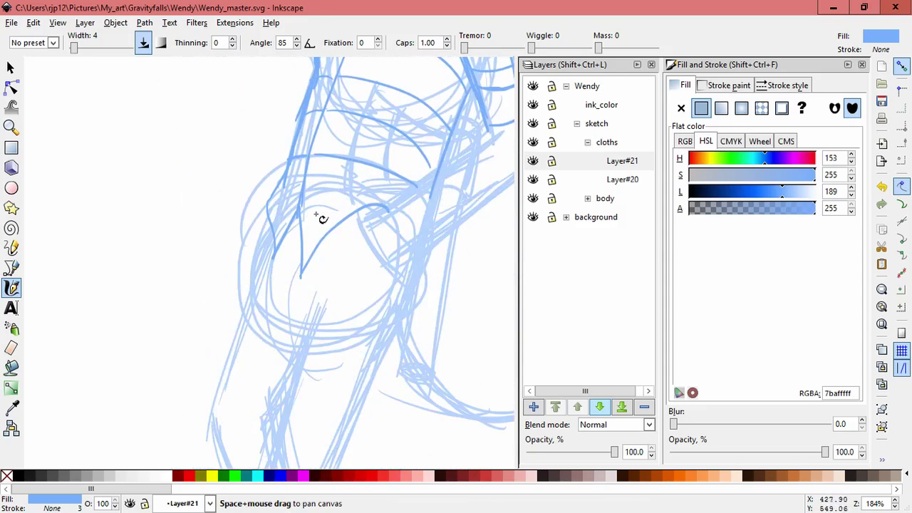
left_click(533, 407)
left_click(502, 308)
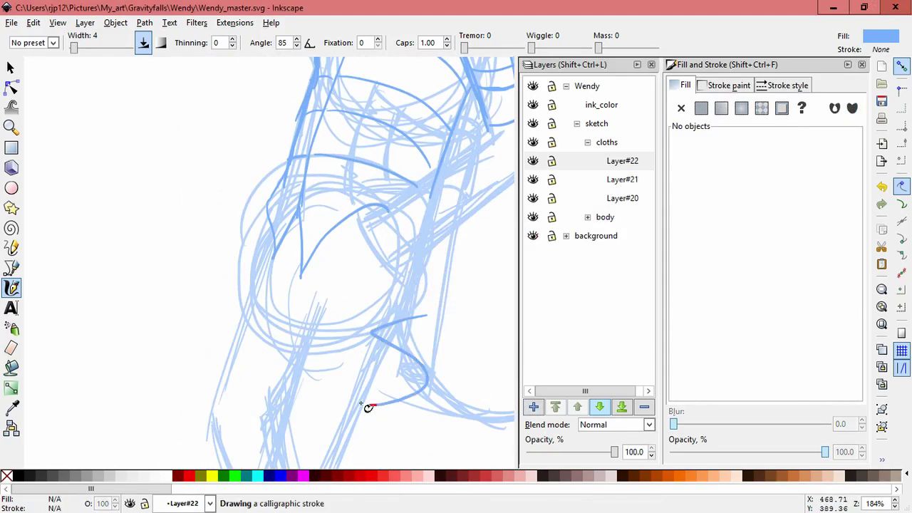
- Draw a short crotch crease and the inner and outer thigh edges of the front trouser leg
mouse_move(309, 305)
left_mouse_down()
mouse_move(317, 252)
mouse_move(296, 233)
mouse_move(317, 271)
left_mouse_up()
key("ctrl+z")
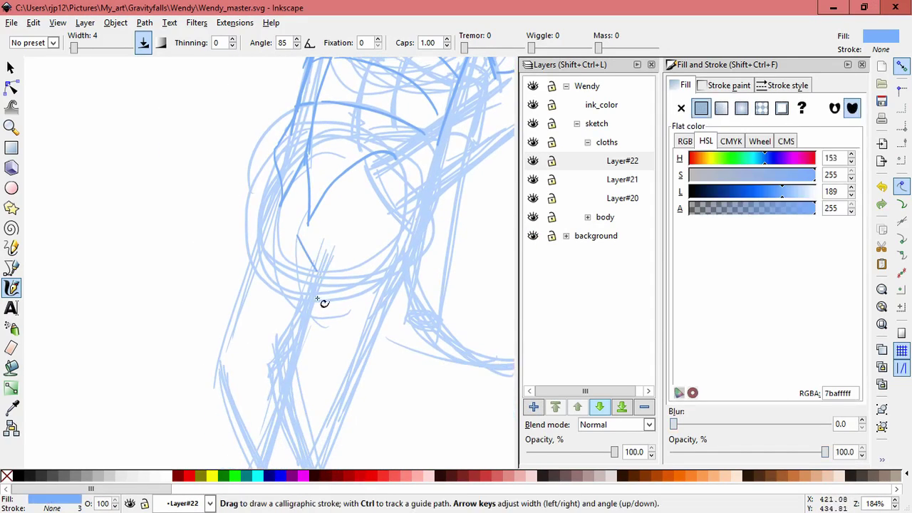
left_click_drag(322, 238, 272, 384)
left_click_drag(279, 177, 228, 336)
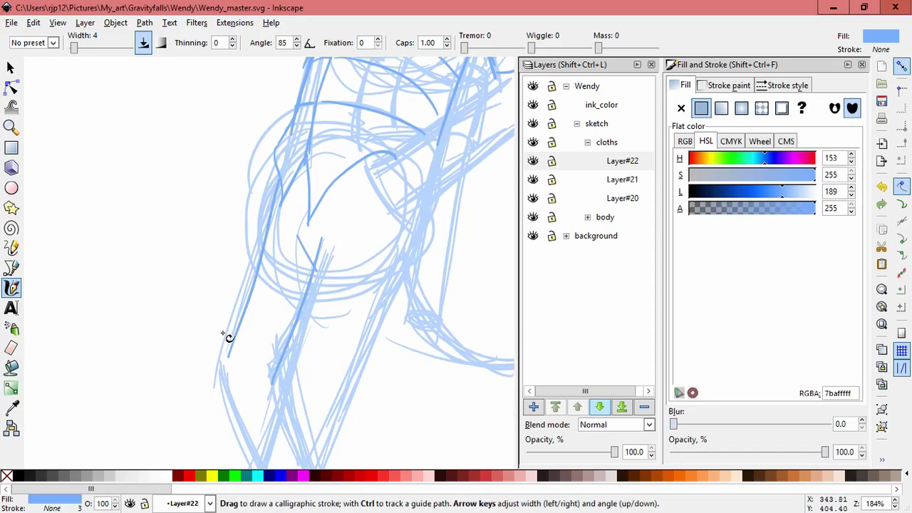
- Outline the front trouser leg from the knee toward the ankle on both sides and reinforce the knee
mouse_move(238, 381)
left_mouse_down()
mouse_move(204, 261)
mouse_move(327, 503)
left_mouse_up()
mouse_move(248, 364)
left_mouse_down()
mouse_move(211, 231)
mouse_move(196, 210)
left_mouse_up()
key("ctrl+z")
left_click_drag(162, 164, 203, 233)
left_click_drag(197, 178, 259, 327)
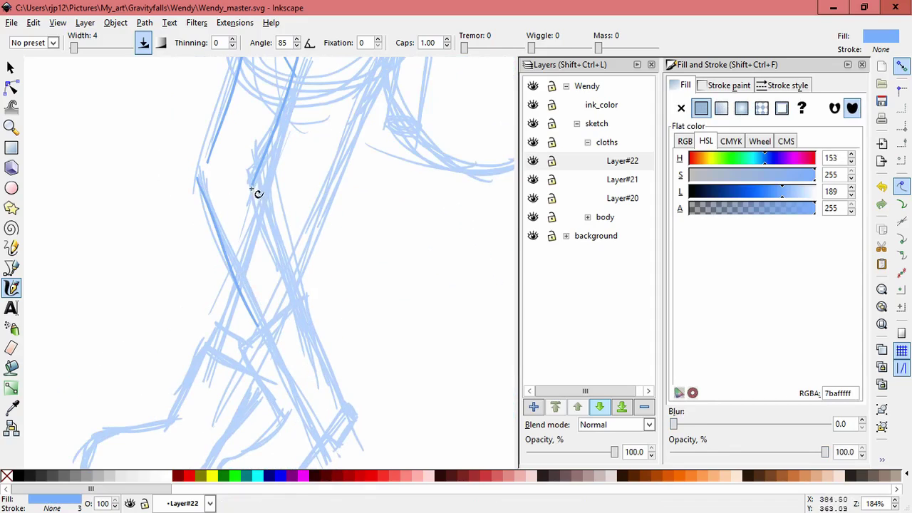
left_click_drag(252, 191, 292, 310)
left_click_drag(256, 181, 273, 270)
left_click_drag(214, 206, 226, 131)
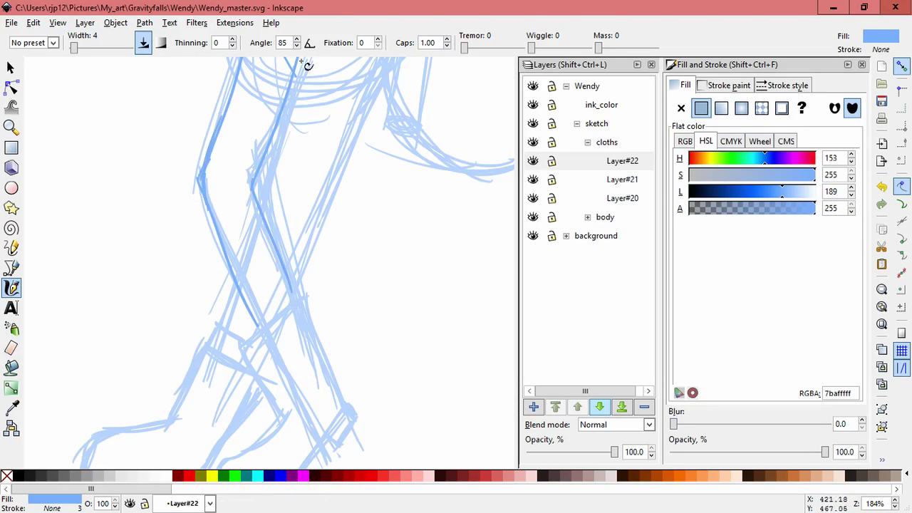
- Draw the right-hand boot's slanted top edge and its front edge down to the ankle bend
key("space")
mouse_move(298, 230)
left_mouse_down()
mouse_move(313, 248)
mouse_move(251, 298)
mouse_move(289, 364)
left_mouse_up()
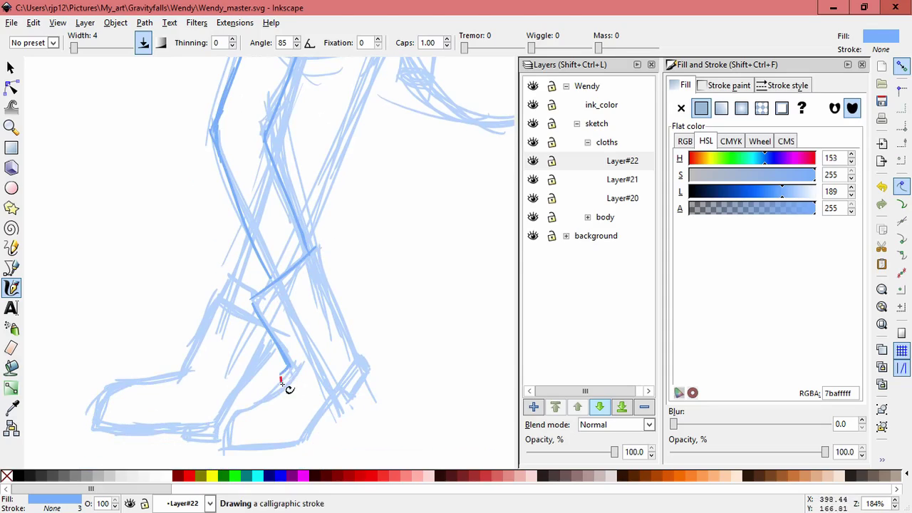
left_click_drag(285, 383, 291, 370)
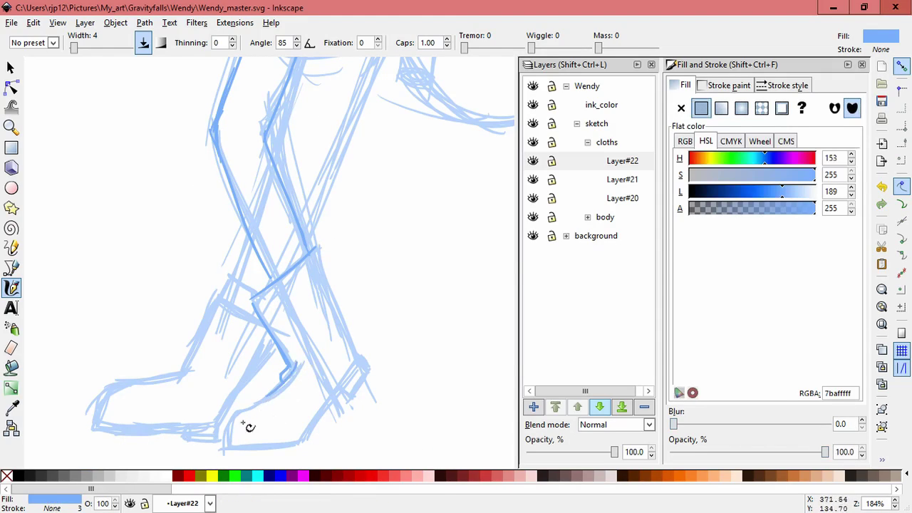
- Draw the right-hand boot's instep, toe and flat sole, redoing the sole stroke until it fits
left_click_drag(243, 423, 268, 387)
mouse_move(304, 361)
left_mouse_down()
mouse_move(246, 406)
mouse_move(224, 447)
mouse_move(295, 446)
left_mouse_up()
key("ctrl+z")
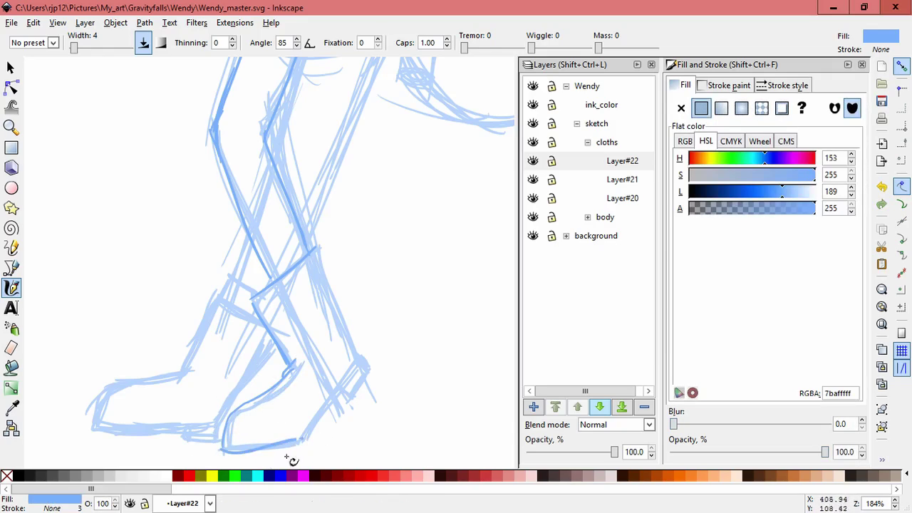
key("ctrl+z")
left_click_drag(225, 431, 223, 455)
left_click_drag(224, 449, 308, 456)
key("ctrl+z")
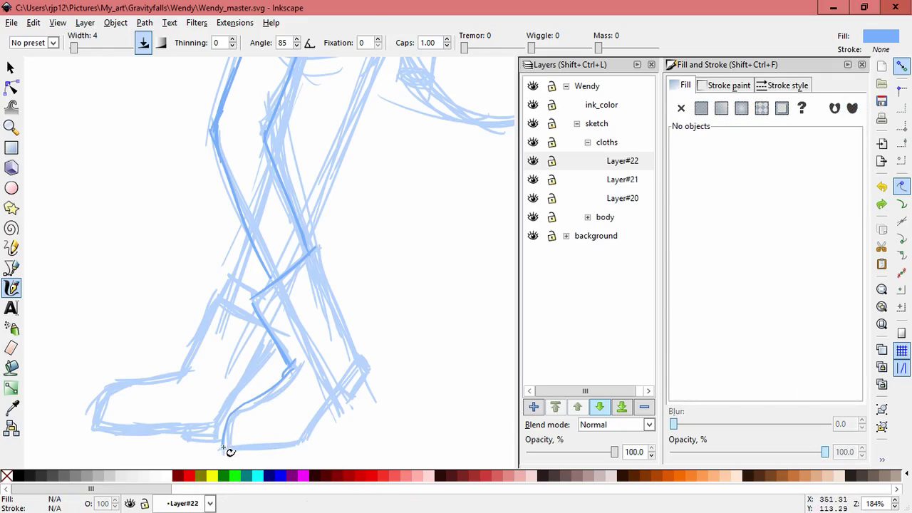
left_click_drag(223, 448, 312, 445)
- Draw the right-hand boot's arch, heel block and back edge up to the boot top
left_click_drag(343, 389, 302, 444)
mouse_move(365, 361)
left_mouse_down()
mouse_move(336, 395)
mouse_move(370, 371)
left_mouse_up()
key("ctrl+z")
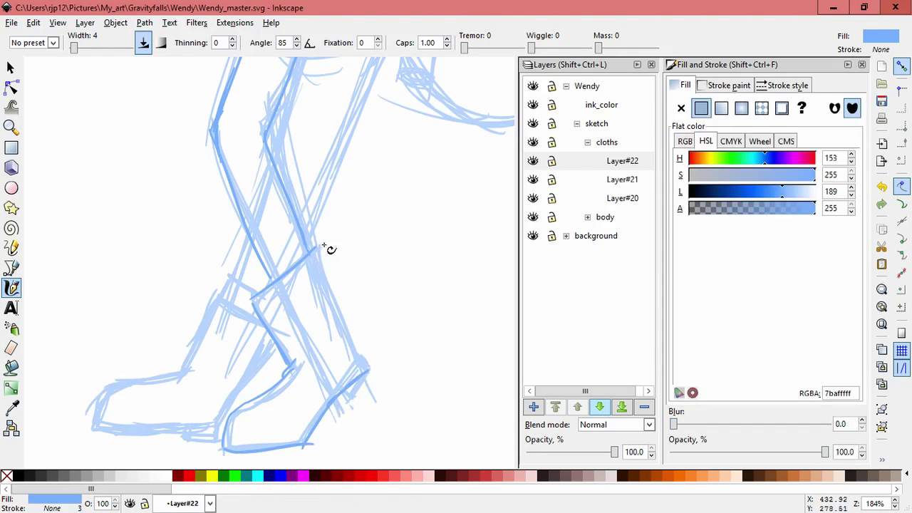
left_click_drag(318, 248, 355, 352)
key("ctrl+z")
mouse_move(340, 315)
left_mouse_down()
mouse_move(355, 353)
mouse_move(365, 355)
mouse_move(346, 414)
mouse_move(369, 373)
mouse_move(350, 400)
left_mouse_up()
key("ctrl+z")
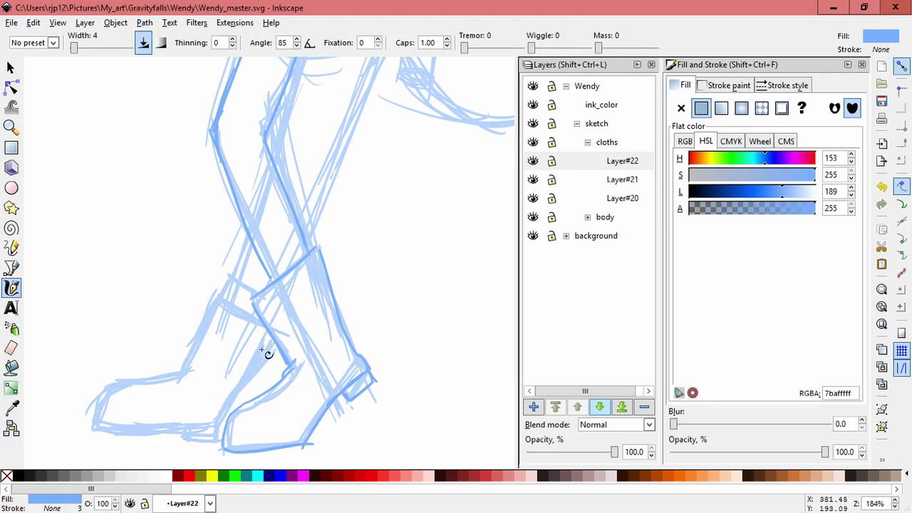
- Draw the left-hand boot's back edge, heel and sole up to the toe
left_click_drag(276, 349, 225, 416)
key("ctrl+z")
mouse_move(276, 349)
left_mouse_down()
mouse_move(207, 432)
mouse_move(225, 429)
mouse_move(201, 426)
mouse_move(219, 442)
left_mouse_up()
key("ctrl+z")
key("ctrl+z")
left_click_drag(183, 436, 184, 432)
mouse_move(94, 428)
left_mouse_down()
mouse_move(144, 428)
mouse_move(136, 434)
left_mouse_up()
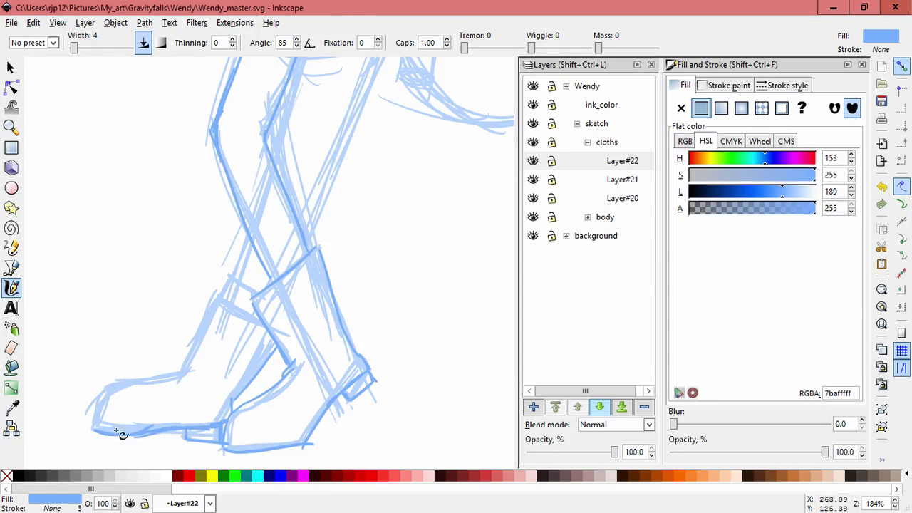
- Draw the left-hand boot's toe cap, instep, front shaft edge and slanted top edge
mouse_move(109, 396)
left_mouse_down()
mouse_move(97, 434)
mouse_move(124, 393)
mouse_move(117, 392)
mouse_move(166, 384)
left_mouse_up()
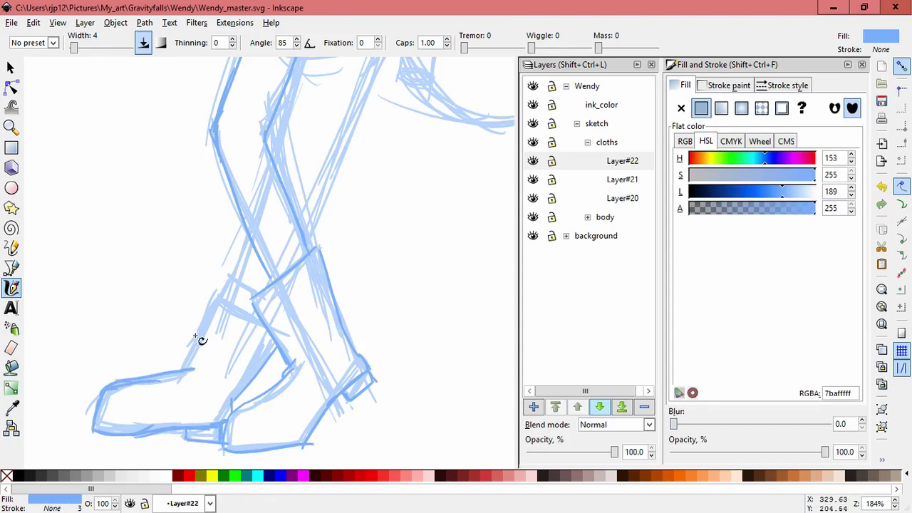
left_click_drag(216, 301, 190, 371)
left_click_drag(212, 298, 245, 311)
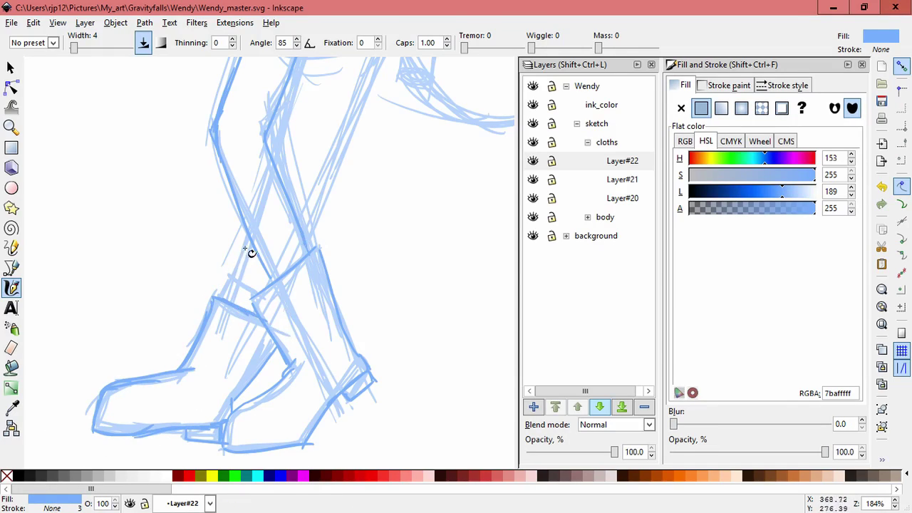
- Draw the rear leg's inner thigh edge as a calligraphic stroke from the crotch down to the knee
left_click_drag(249, 239, 239, 283)
left_click_drag(310, 109, 260, 235)
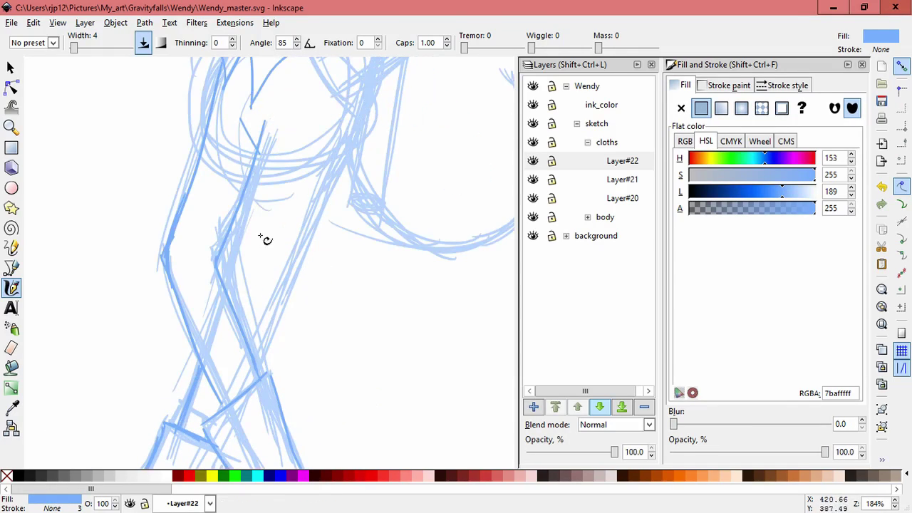
mouse_move(262, 158)
left_mouse_down()
mouse_move(238, 240)
mouse_move(252, 200)
left_mouse_up()
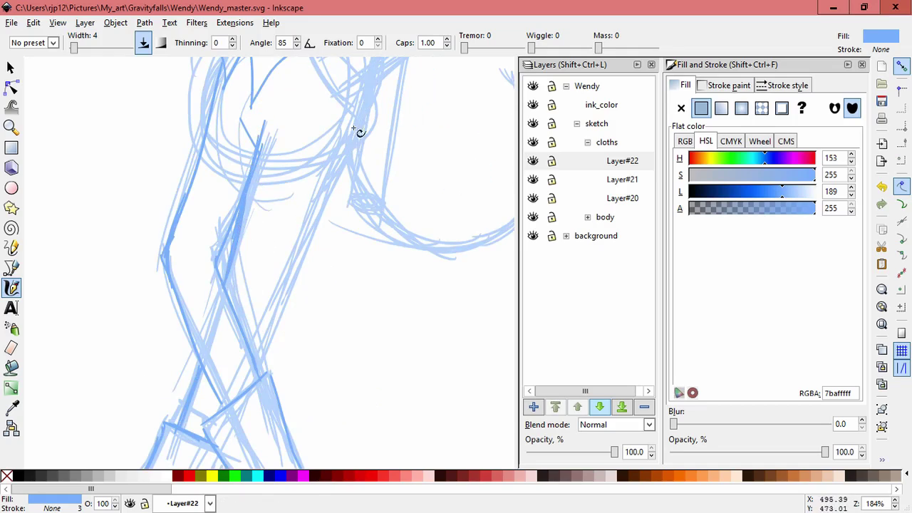
- Draw the trousers' back edge in overlapping strokes from the hip down the thigh to the boot top
scroll(289, 284, "up", 4)
scroll(288, 284, "right", 2)
left_click_drag(327, 223, 258, 370)
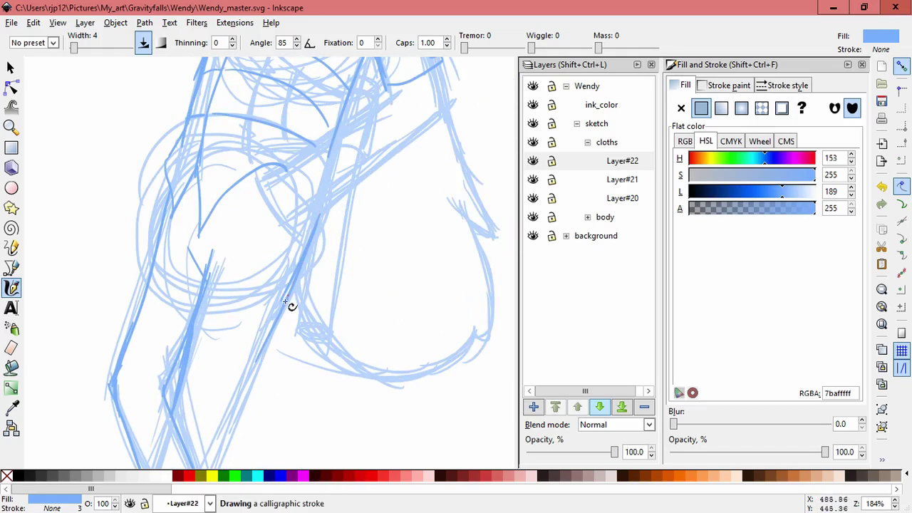
left_click_drag(289, 307, 239, 407)
scroll(282, 301, "down", 4)
scroll(282, 300, "left", 2)
left_click_drag(300, 267, 250, 378)
left_click_drag(280, 313, 247, 389)
- Draw the slanted cuff edge at the end of the forearm, beside the hip
left_click_drag(350, 177, 315, 338)
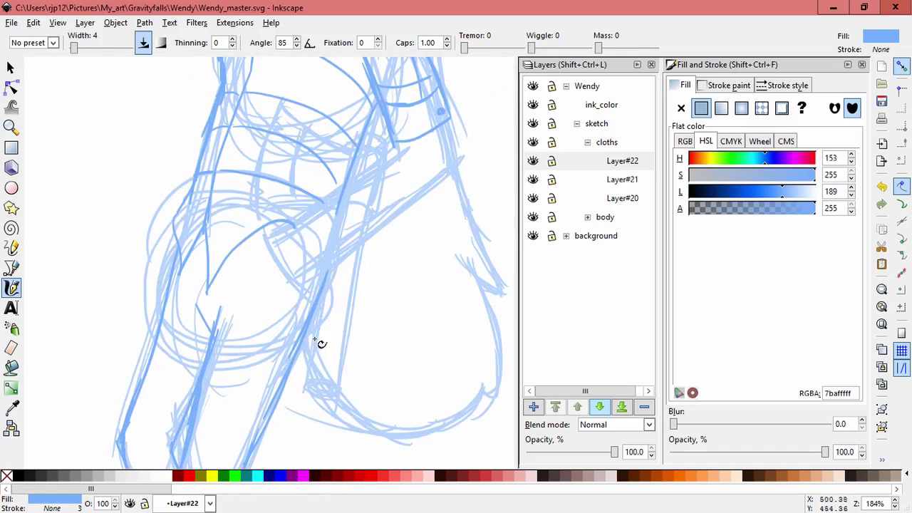
mouse_move(267, 232)
left_mouse_down()
mouse_move(297, 289)
mouse_move(265, 361)
left_mouse_up()
left_click_drag(335, 315, 305, 375)
left_click_drag(379, 364, 367, 338)
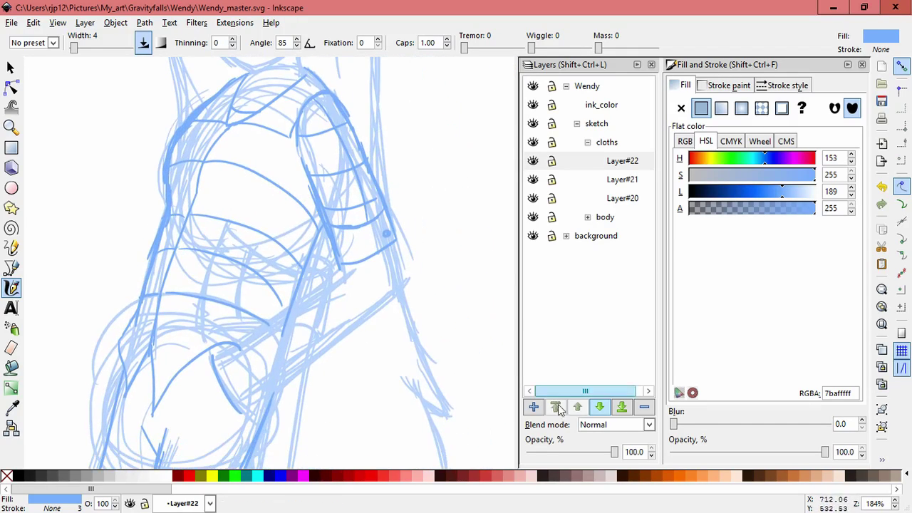
- Add a new layer above Layer#22 and draw the forearm sleeve's upper and lower edges, redoing the lower stroke from elbow to cuff
left_click(533, 407)
left_click(503, 303)
mouse_move(330, 248)
left_mouse_down()
mouse_move(337, 271)
mouse_move(216, 358)
left_mouse_up()
left_click_drag(217, 358, 255, 334)
mouse_move(389, 240)
left_mouse_down()
mouse_move(398, 292)
mouse_move(255, 392)
left_mouse_up()
key("ctrl+z")
key("ctrl+z")
left_click_drag(396, 291, 244, 407)
left_click_drag(302, 362, 241, 408)
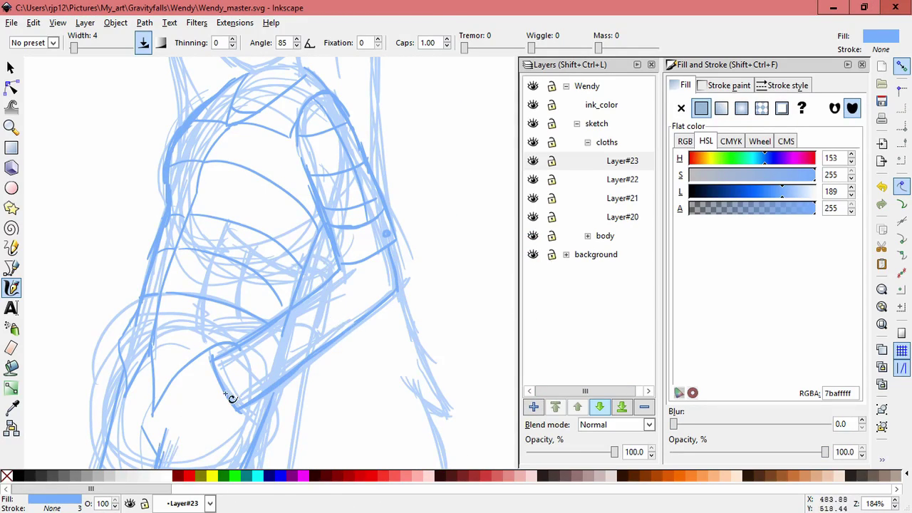
- Lock Layer#23, Layer#22 and Layer#20, toggling layer visibility to identify the shirt layer
scroll(368, 335, "down", 3)
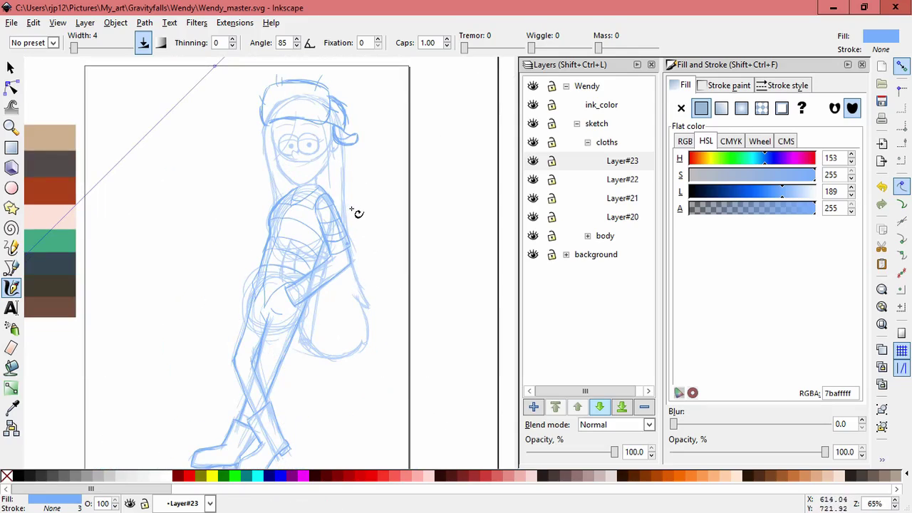
scroll(358, 213, "up", 1)
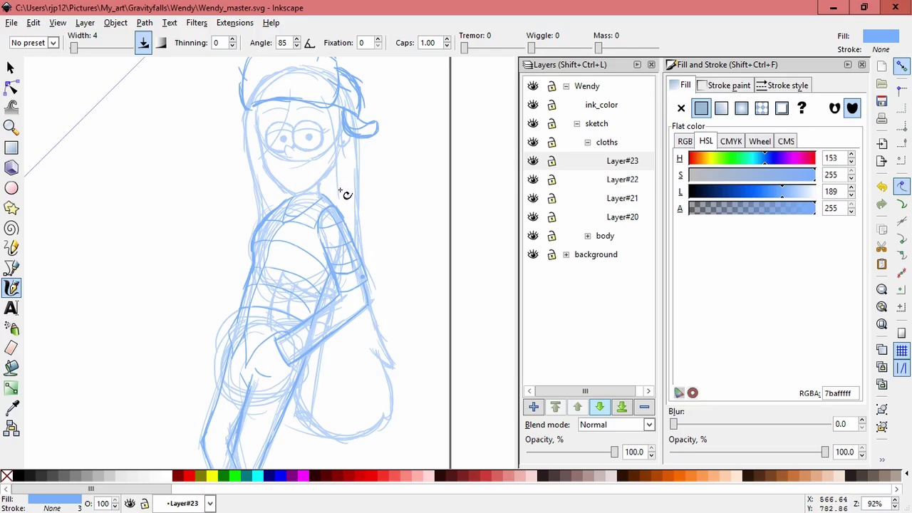
left_click(552, 160)
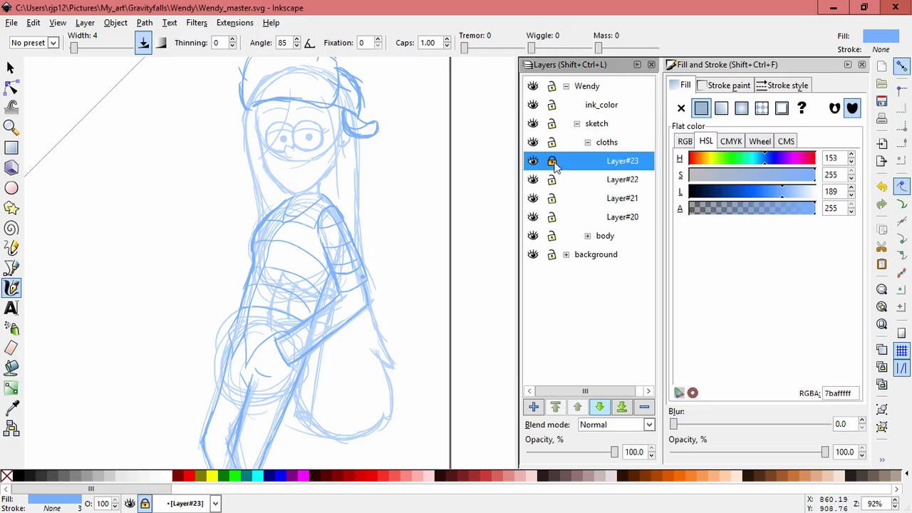
left_click(533, 179)
left_click(533, 179)
left_click(552, 179)
left_click(533, 198)
left_click(533, 198)
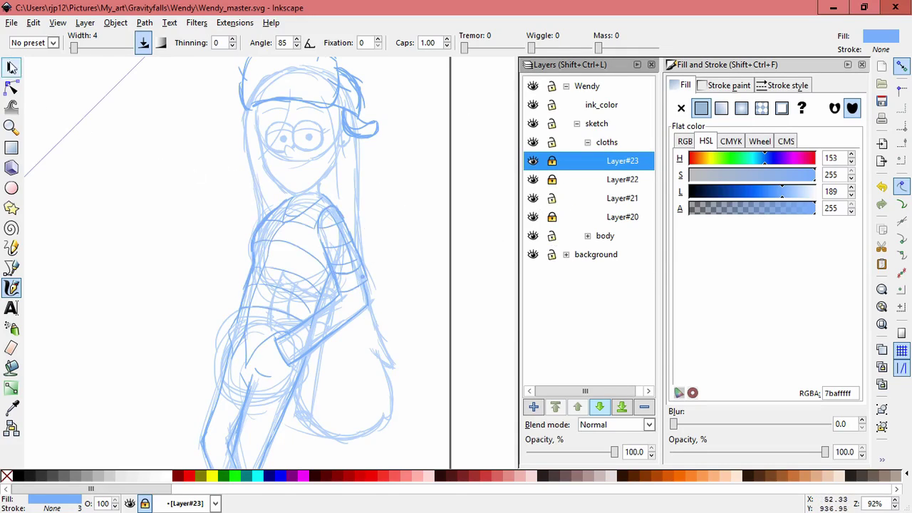
- Select all the shirt strokes on Layer#21 and stretch them to about 300 px tall
left_click(11, 67)
left_click_drag(171, 181, 422, 423)
left_click(266, 238)
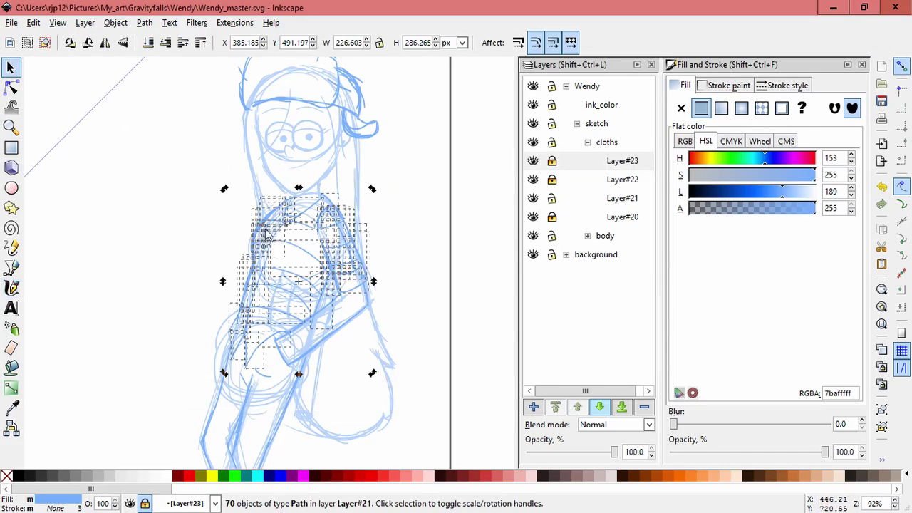
left_click_drag(224, 281, 221, 290)
left_click(422, 303)
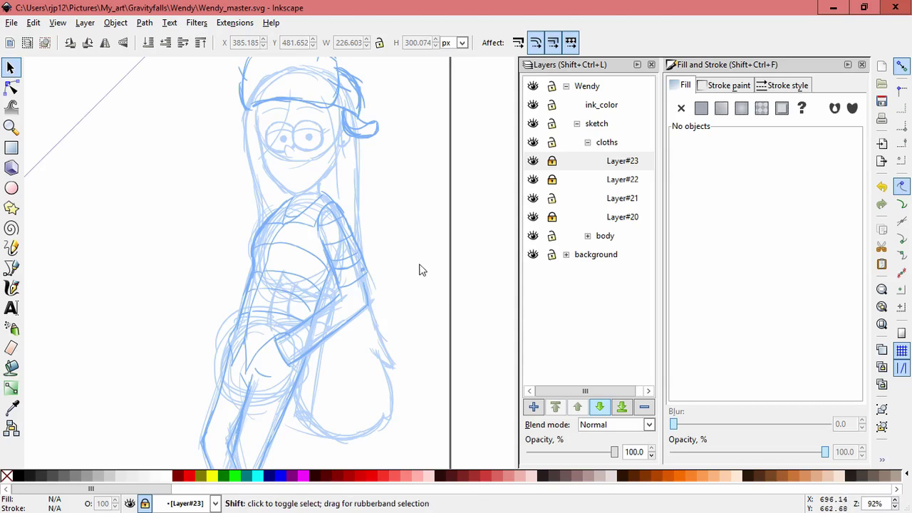
- Select the upper-arm sleeve strokes and stretch them slightly downward to about 148 px tall
scroll(437, 287, "down", 2)
scroll(437, 303, "up", 2)
scroll(437, 308, "up", 1)
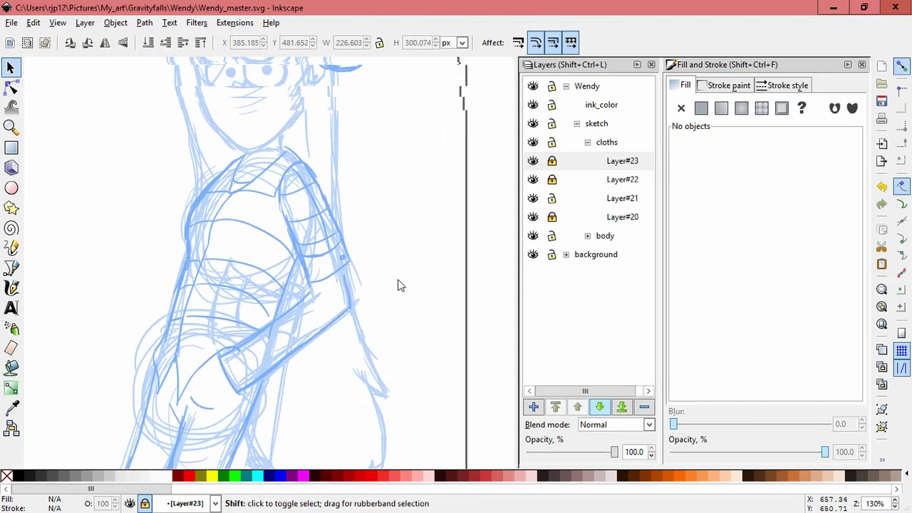
mouse_move(406, 326)
left_mouse_down()
mouse_move(372, 312)
mouse_move(280, 173)
left_mouse_up()
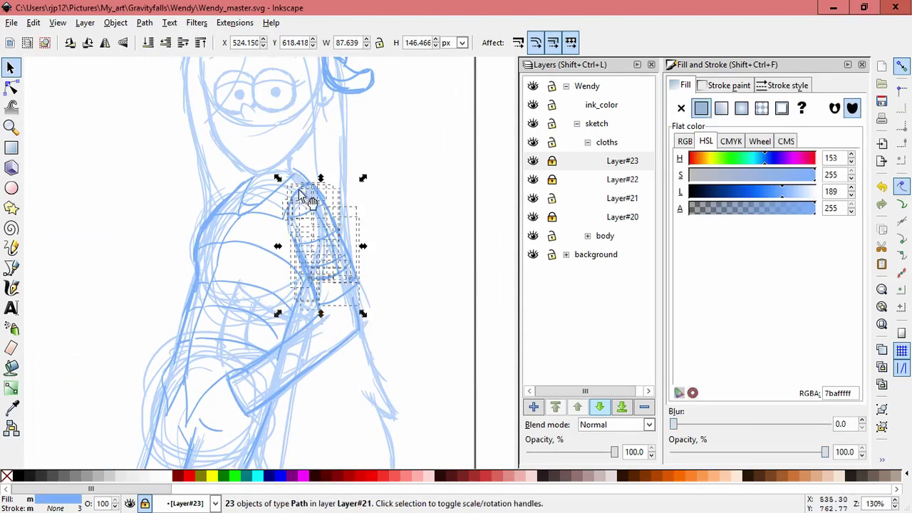
left_click(356, 257)
left_click_drag(358, 253, 367, 256)
key("Escape")
scroll(421, 323, "down", 3)
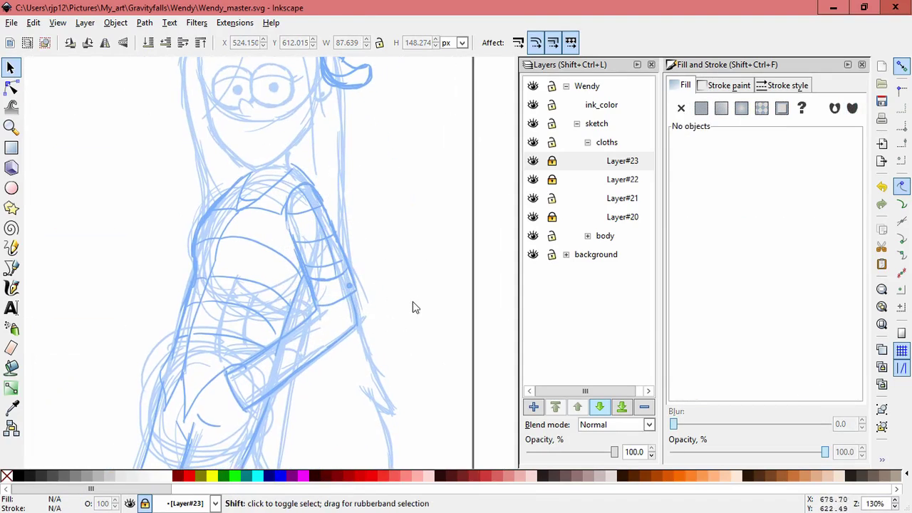
left_click_drag(426, 323, 397, 288)
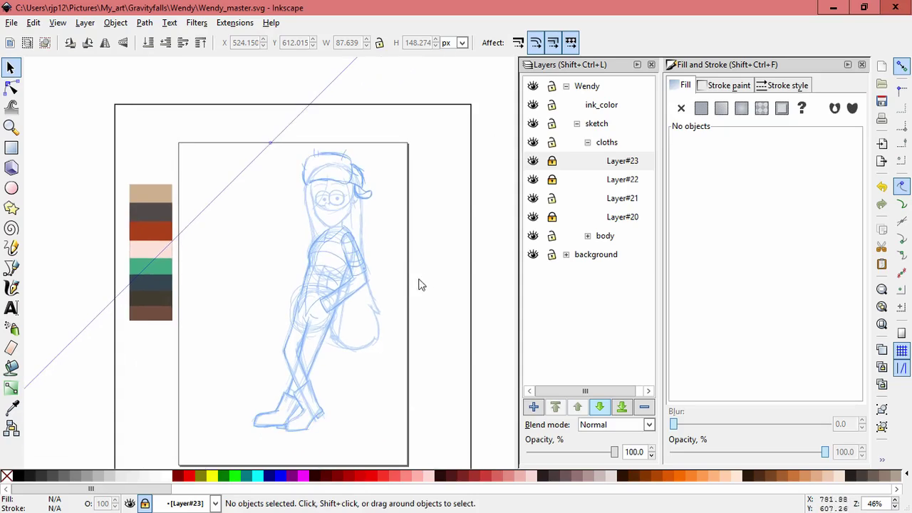
- Check the clothing with the body layer hidden, show the body again and lock the shirt's Layer#21
left_click(533, 236)
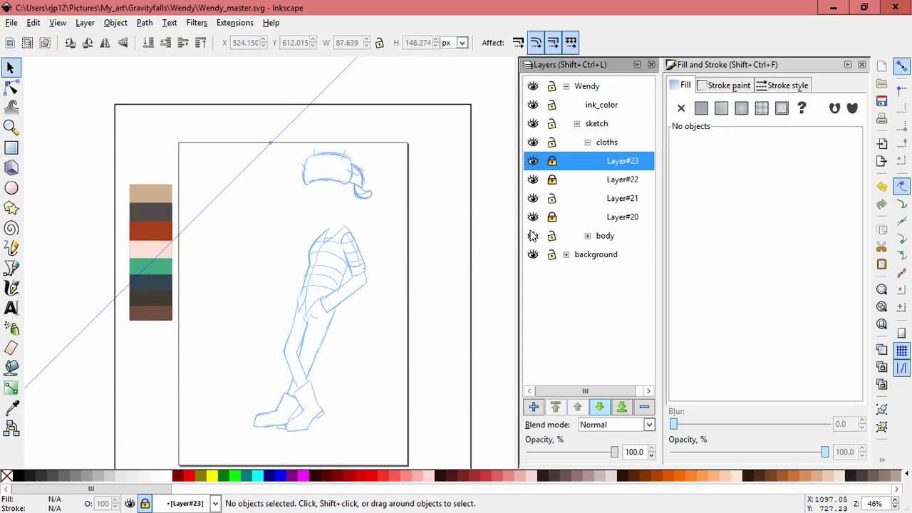
left_click(533, 236)
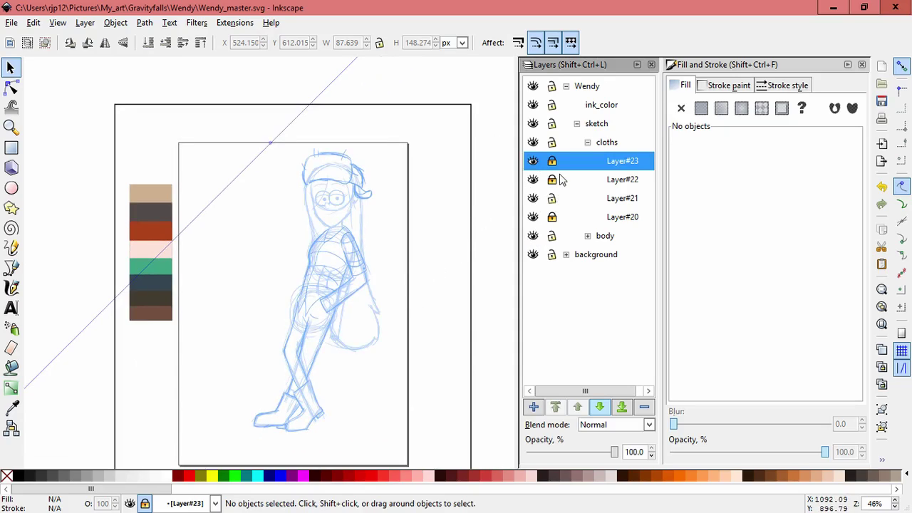
left_click(533, 199)
left_click(533, 199)
left_click(552, 199)
- Unlock the trousers' Layer#22 and make it the current layer
left_click(533, 179)
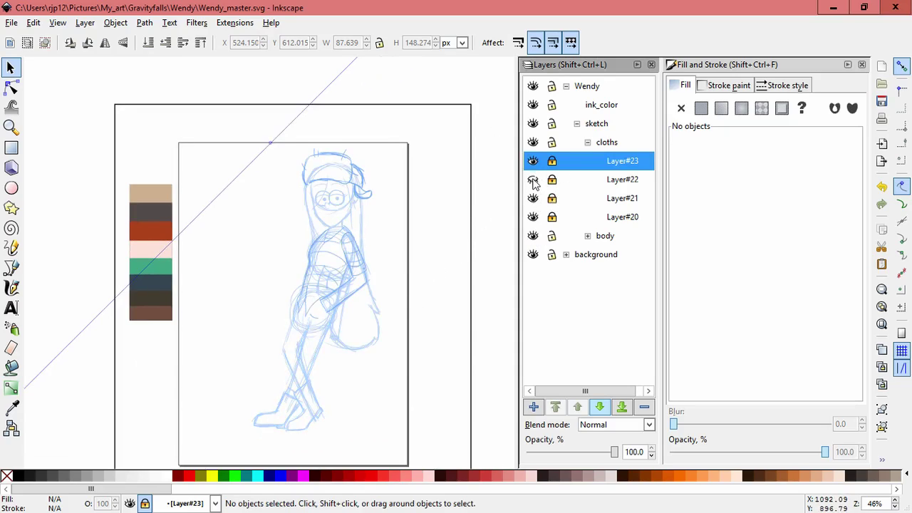
left_click(533, 179)
left_click(552, 180)
left_click(578, 182)
- Delete the surplus stroke on the inner thigh and resize the calf stroke below the knee to about 83 px tall
scroll(275, 311, "up", 3)
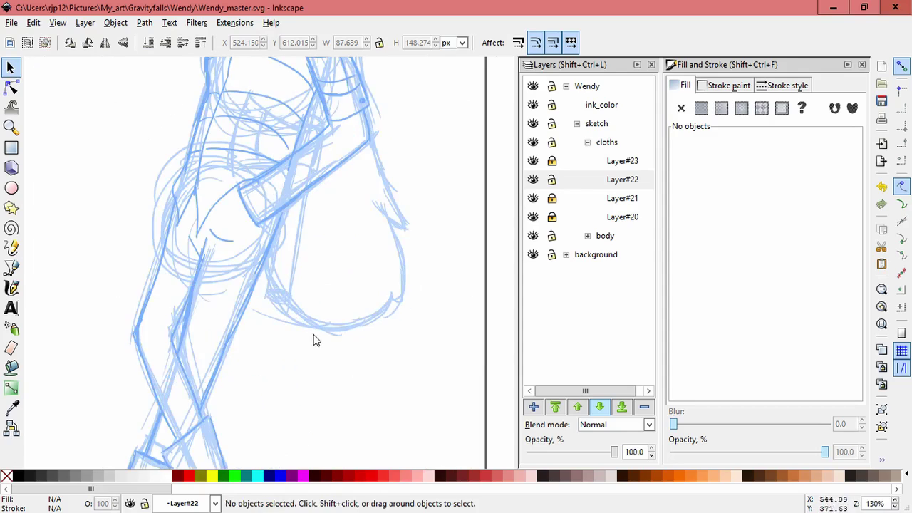
scroll(283, 314, "up", 2)
left_click(409, 291)
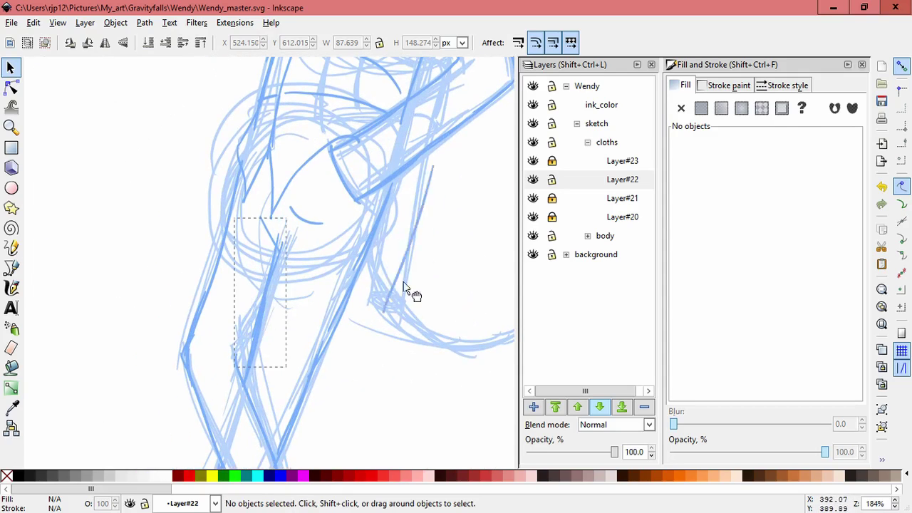
key("Delete")
left_click(236, 362)
left_click_drag(231, 350, 237, 365)
left_click(375, 349)
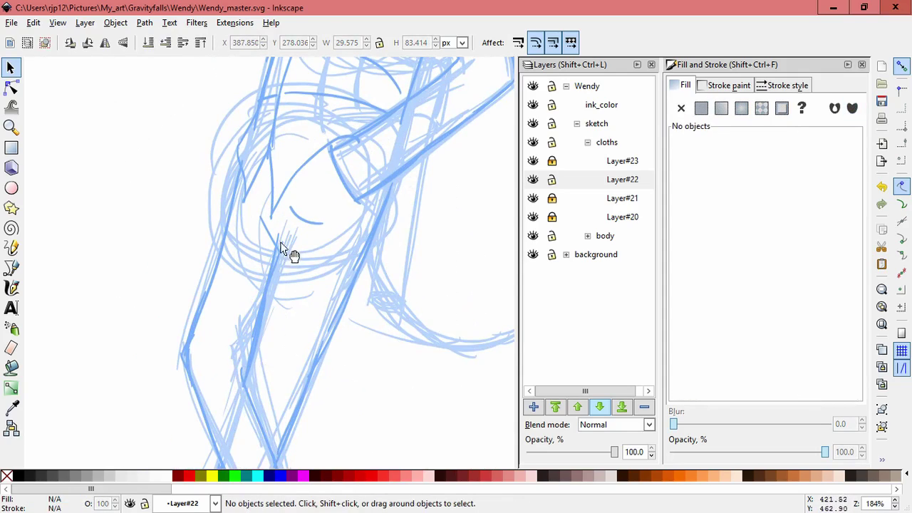
- Delete another duplicate inner thigh stroke and adjust the remaining thigh strokes to form one clean edge down to the knee
mouse_move(282, 250)
left_mouse_down()
mouse_move(397, 247)
mouse_move(422, 261)
left_mouse_up()
key("Escape")
left_click_drag(276, 259, 225, 260)
key("Delete")
left_click(261, 302)
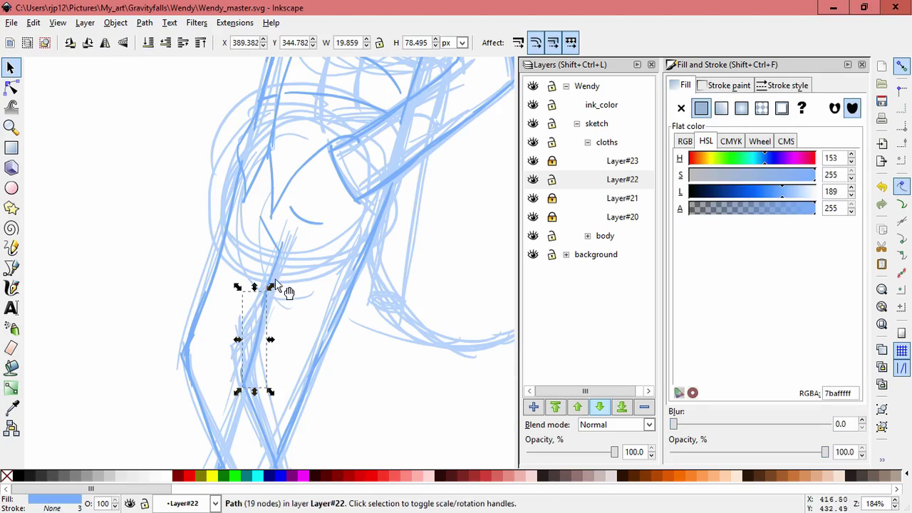
left_click(275, 280)
left_click_drag(256, 312, 257, 323)
left_click(417, 253)
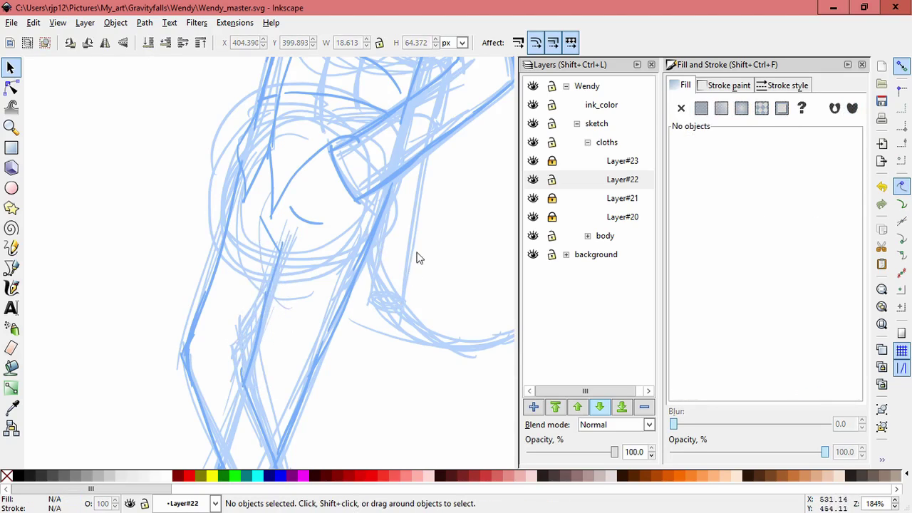
- Adjust the stroke running from the front knee down the shin to about 140 px tall
middle_click(415, 317, "shift")
middle_click(408, 334, "shift")
left_click_drag(393, 343, 399, 316)
middle_click(397, 325)
middle_click(389, 333)
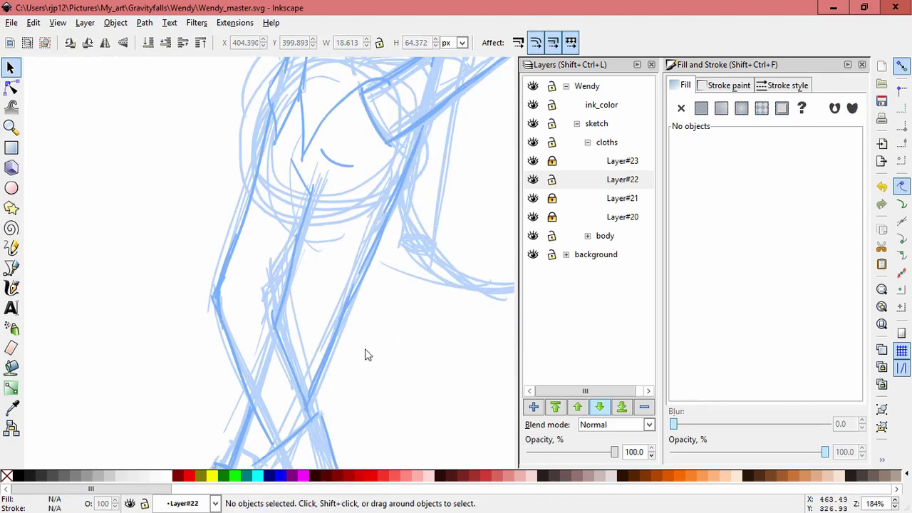
mouse_move(216, 242)
left_mouse_down()
mouse_move(292, 387)
mouse_move(303, 421)
mouse_move(285, 419)
left_mouse_up()
left_click(214, 288)
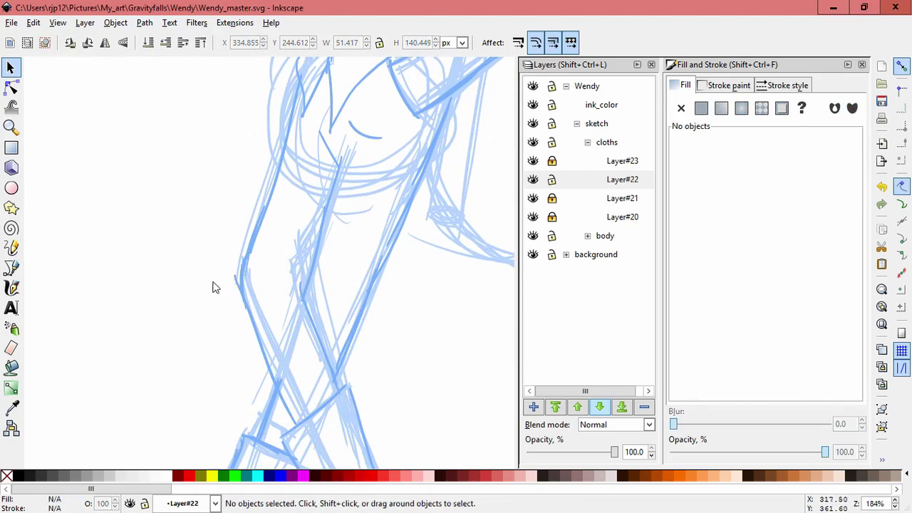
- Delete the surplus stroke at the front knee and shorten the shin stroke to about 106 px tall
mouse_move(211, 270)
left_mouse_down()
mouse_move(233, 264)
mouse_move(163, 293)
left_mouse_up()
left_click(272, 268)
key("Delete")
left_click(236, 281)
left_click_drag(233, 270, 243, 293)
left_click(433, 299)
- Check the clothing against the body layer's visibility, make the body layer current and expand its sublayers
scroll(421, 342, "down", 3)
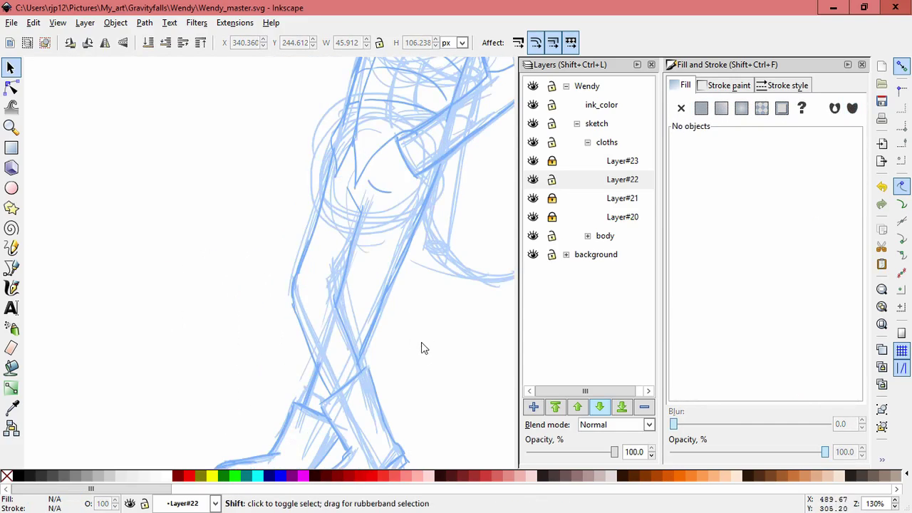
scroll(436, 365, "down", 1)
left_click(532, 236)
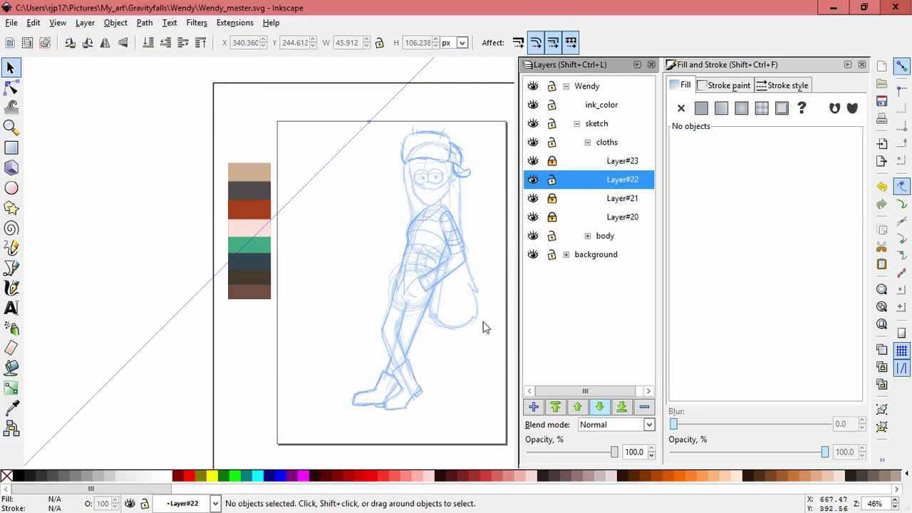
left_click(444, 349)
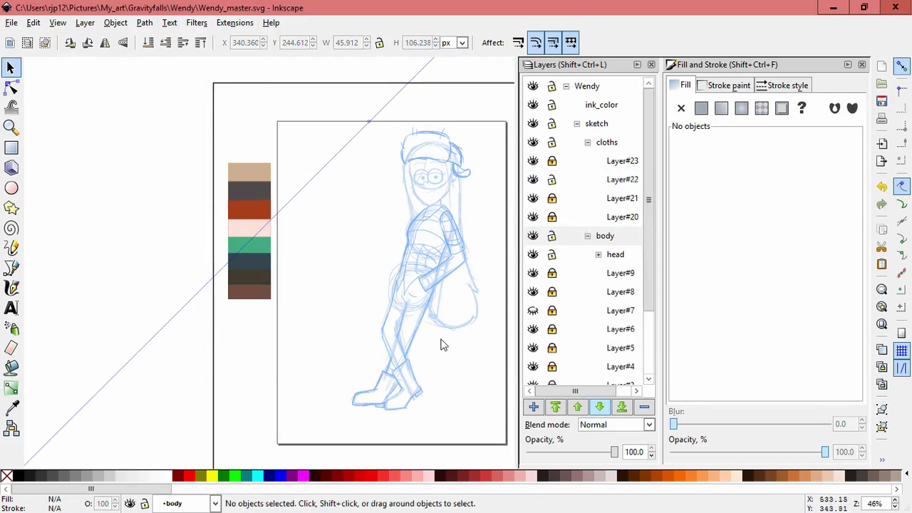
- Check the body layer group's visibility, leave it shown, and collapse the group in the layer list
left_click(533, 236)
left_click(534, 236)
left_click(588, 236)
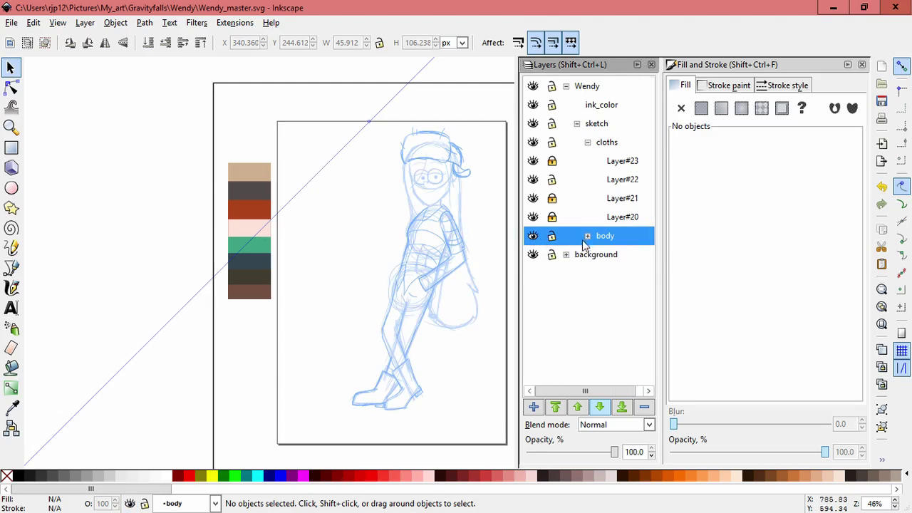
- Delete the redundant trouser strokes along the back edge of the thigh on Layer#22
scroll(446, 328, "up", 3, "ctrl")
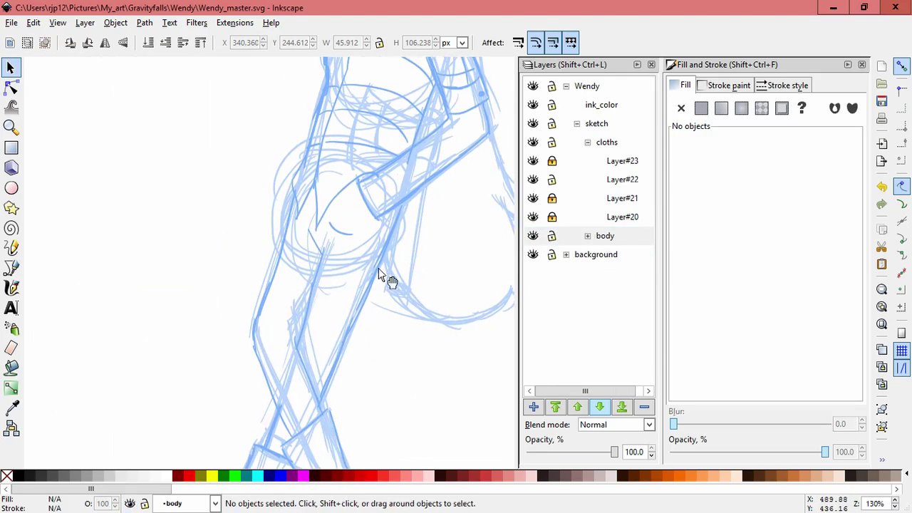
left_click_drag(398, 224, 431, 266)
key("Delete")
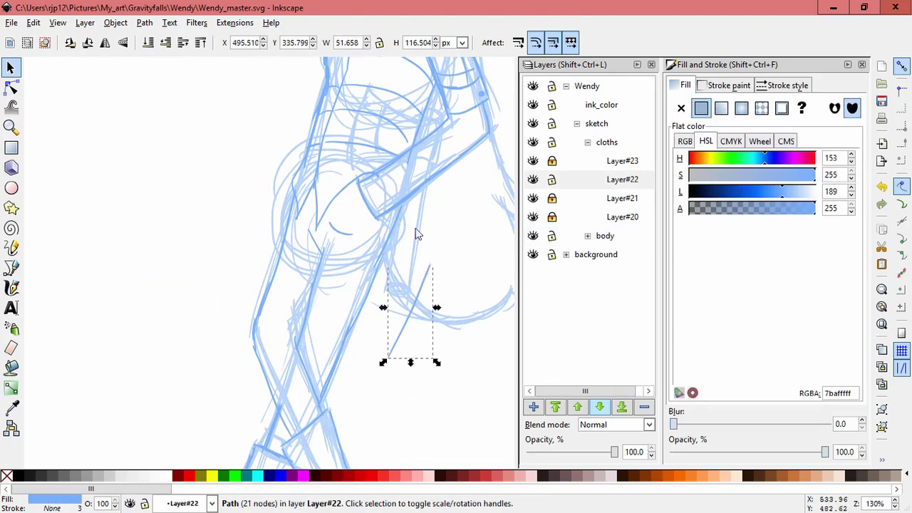
left_click_drag(395, 228, 447, 300)
key("Delete")
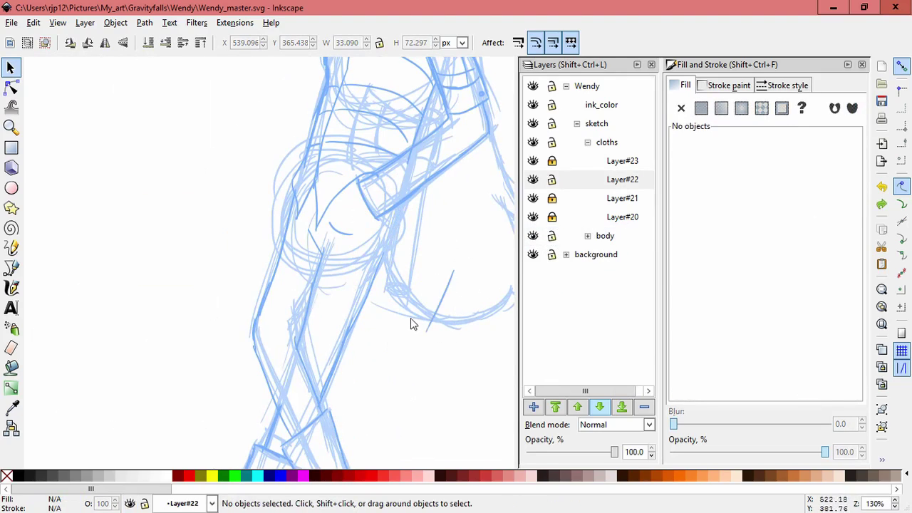
mouse_move(401, 432)
left_mouse_down()
mouse_move(308, 353)
mouse_move(365, 335)
left_mouse_up()
key("Delete")
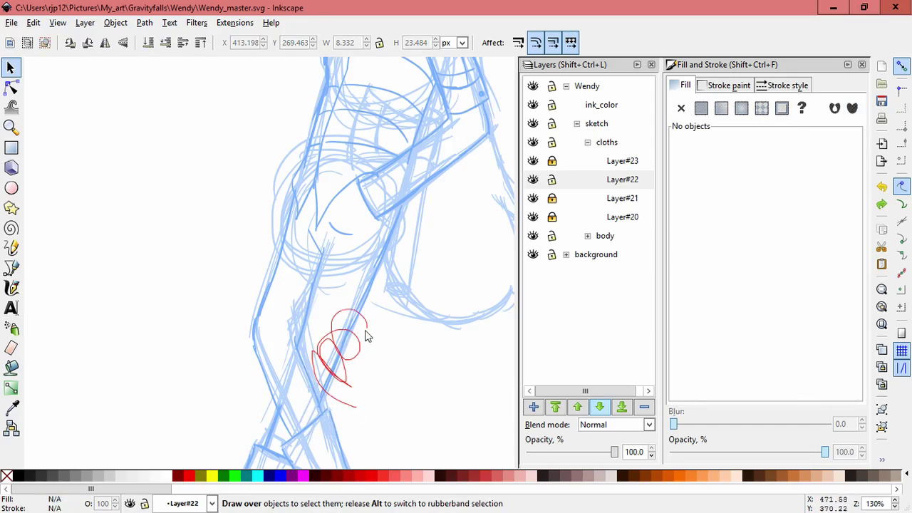
- Select the five strokes forming the trousers' back edge, group them, and skew the group horizontally to about 90.7 px wide
left_click_drag(383, 265, 432, 248)
left_click_drag(375, 298, 374, 299)
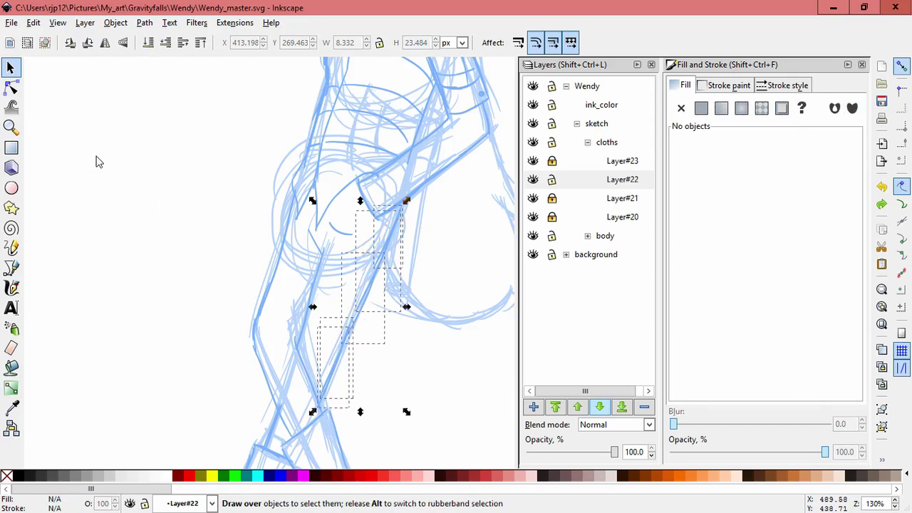
left_click(389, 233)
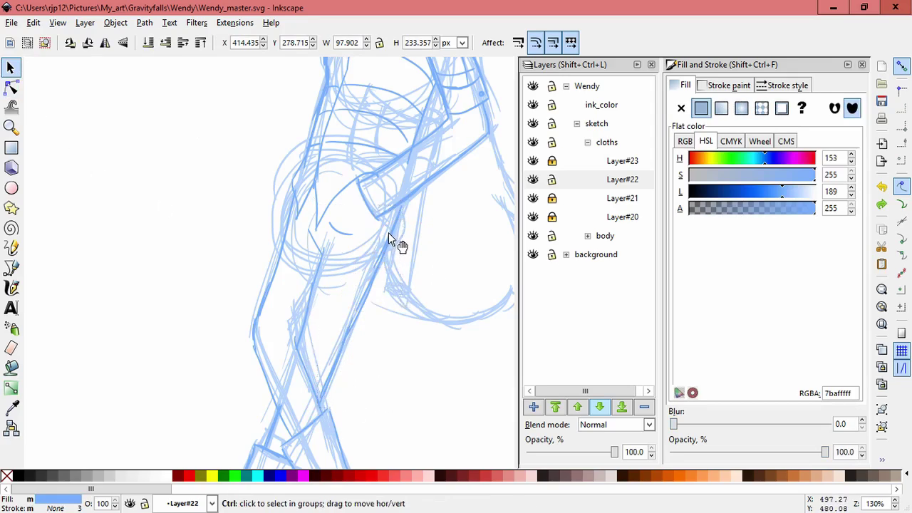
key("ctrl+g")
left_click_drag(361, 200, 356, 200)
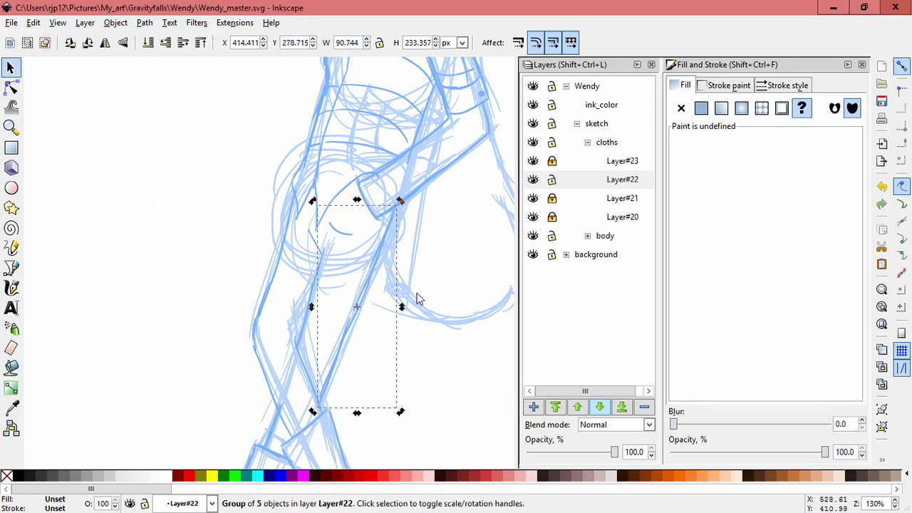
left_click(436, 332)
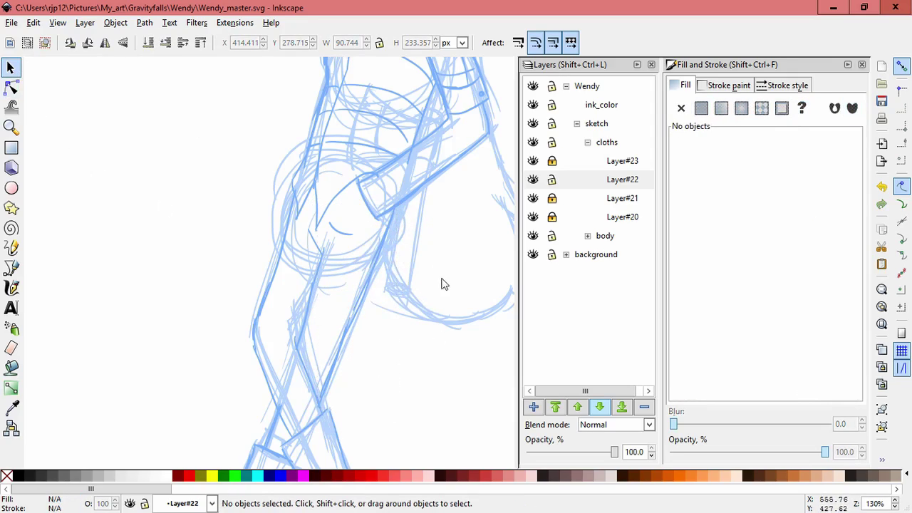
- Hide the body layer group and scale the grouped back edge of the trousers to about 78.6 by 227.4 px
left_click(532, 237)
scroll(428, 342, "down", 2)
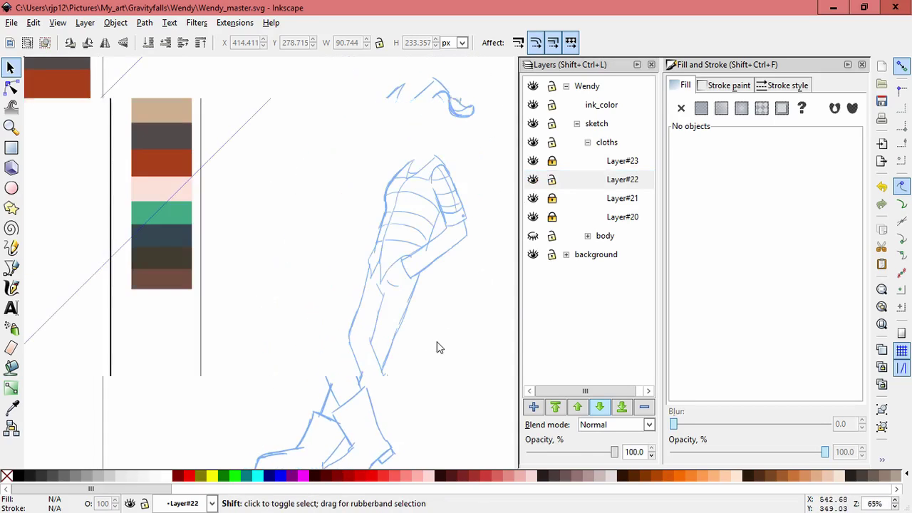
left_click_drag(445, 326, 410, 336)
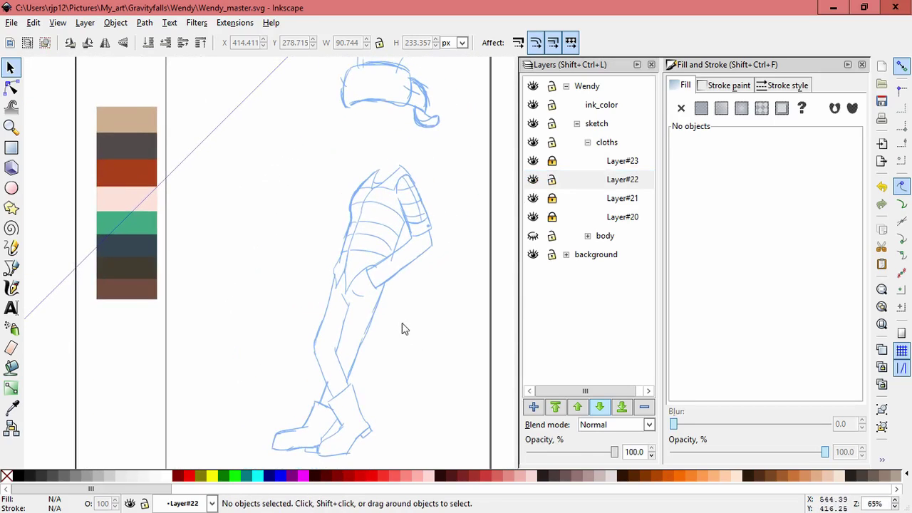
scroll(375, 362, "up", 1)
scroll(385, 307, "down", 2)
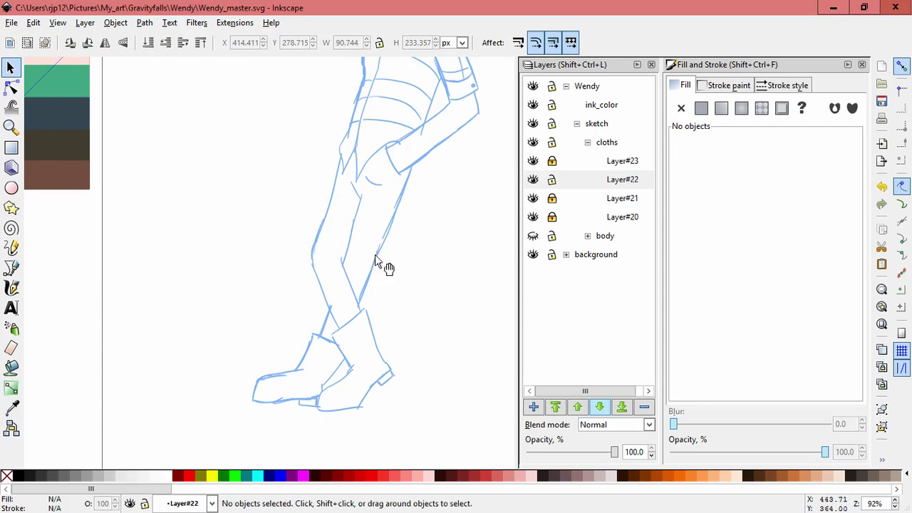
left_click(405, 242)
left_click_drag(418, 161, 408, 171)
left_click(445, 273)
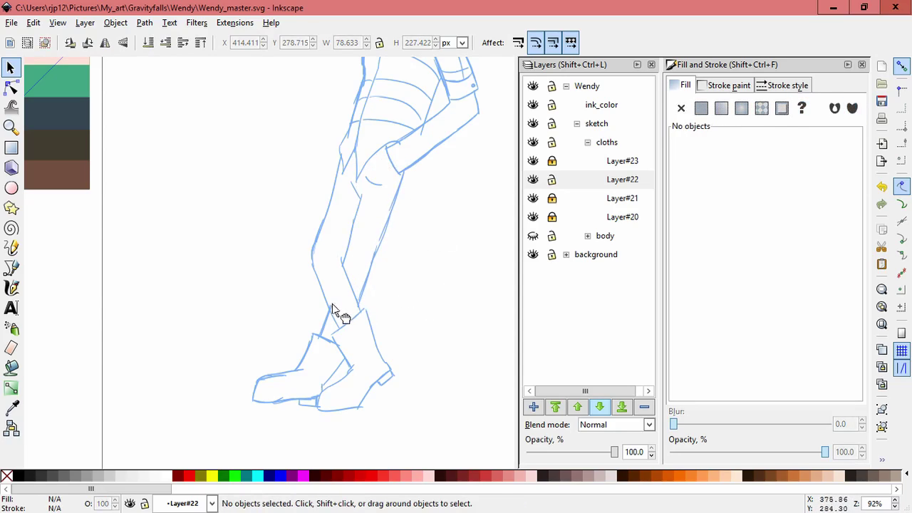
- Select the short ankle strokes above the front boot and adjust them to meet the shin outline, about 21.3 by 51.8 px
left_click_drag(338, 301, 302, 326)
scroll(354, 311, "up", 2)
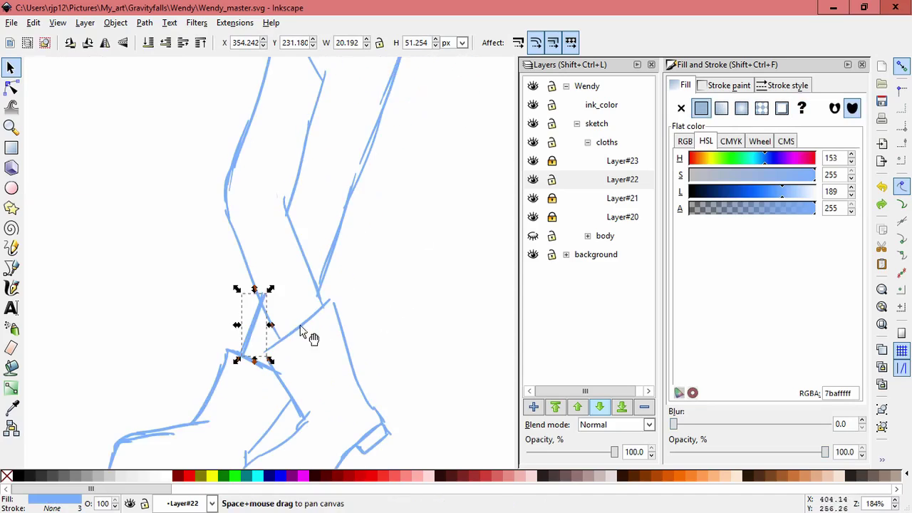
left_click(227, 316)
left_click_drag(235, 316, 259, 347)
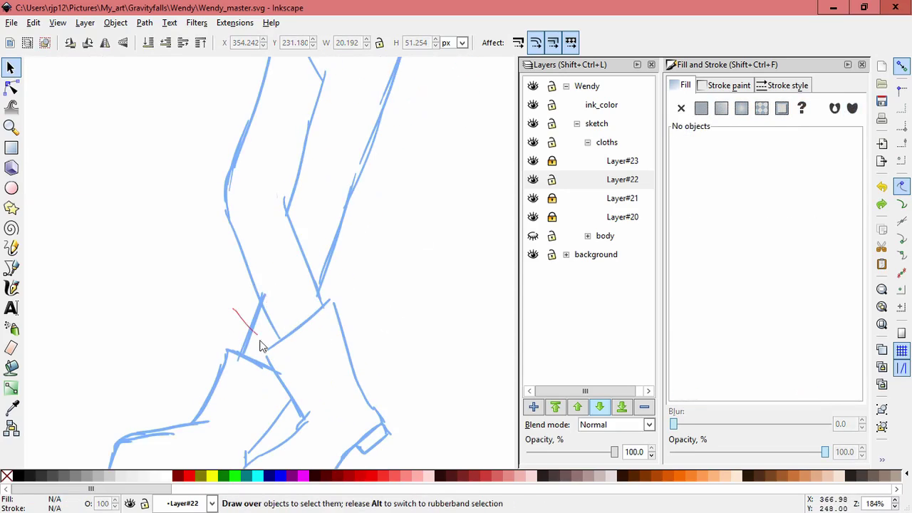
left_click_drag(278, 301, 266, 306)
left_click(380, 285)
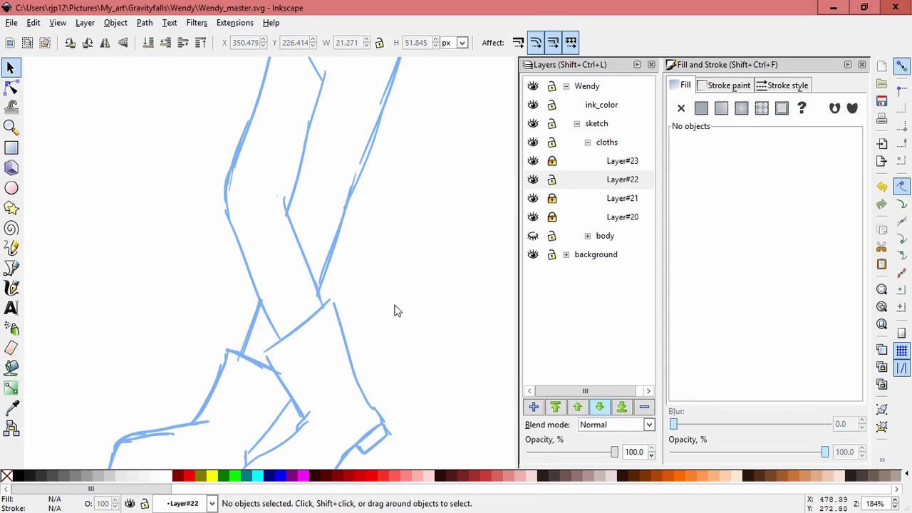
- Try to reshape the six strokes forming the front leg's outer outline
scroll(385, 297, "down", 2)
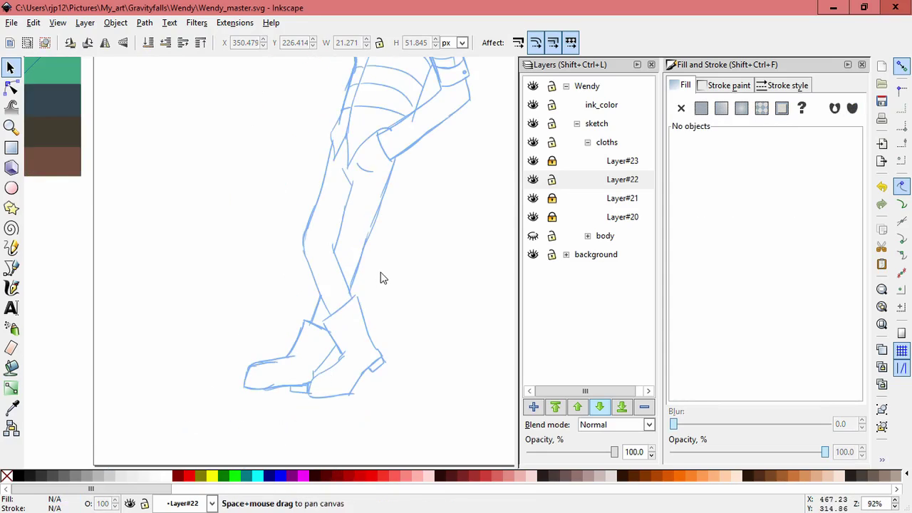
scroll(379, 278, "up", 1)
scroll(378, 269, "up", 1)
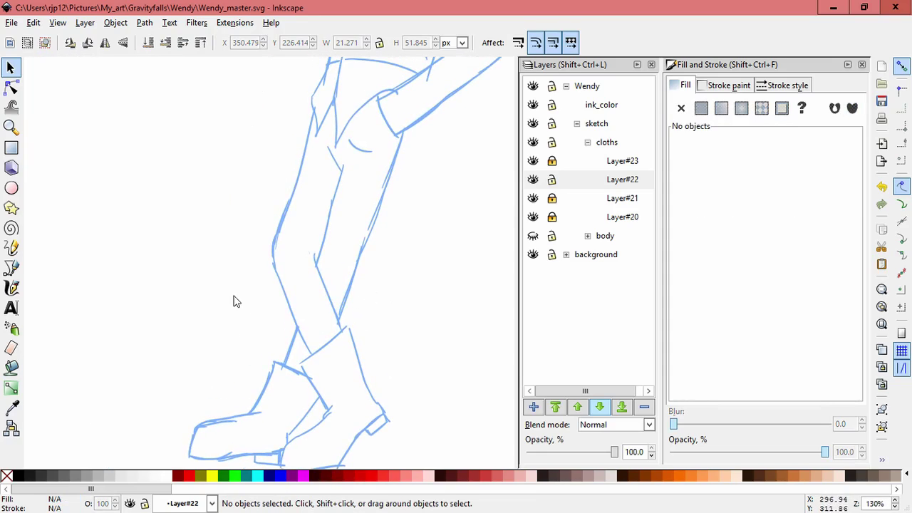
mouse_move(231, 206)
left_mouse_down()
mouse_move(295, 223)
mouse_move(261, 358)
left_mouse_up()
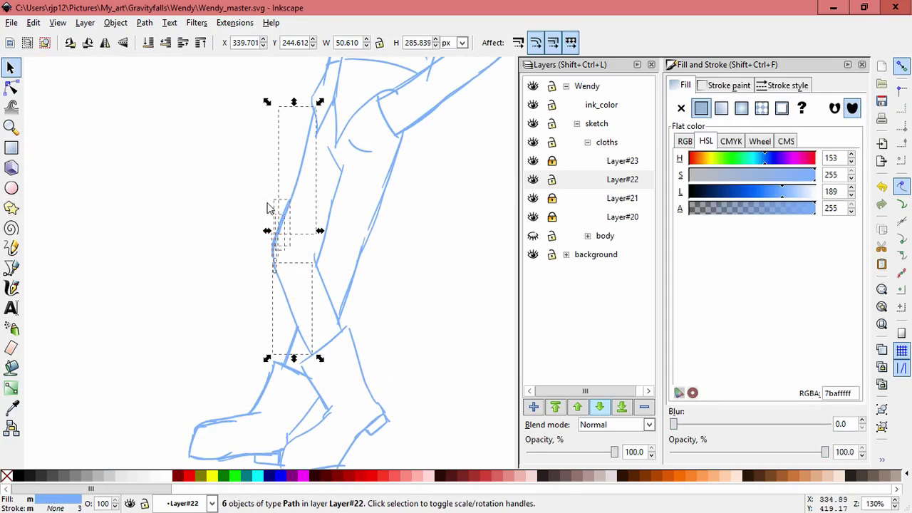
left_click_drag(267, 231, 263, 210)
key("ctrl+z")
mouse_move(293, 353)
left_mouse_down()
mouse_move(296, 313)
mouse_move(252, 290)
mouse_move(295, 202)
mouse_move(259, 149)
left_mouse_up()
key("ctrl+z")
- Adjust the front leg's outer knee and shin strokes and extend the inner shin stroke up past the knee
left_click(276, 269)
left_click(251, 315)
mouse_move(320, 347)
left_mouse_down()
mouse_move(321, 313)
mouse_move(311, 347)
mouse_move(319, 361)
left_mouse_up()
left_click(312, 318)
left_click(324, 285)
left_click_drag(309, 250, 315, 230)
- Scale the inner thigh stroke above the knee down to about 15.1 by 56.9 px
left_click(316, 266)
left_click(318, 265)
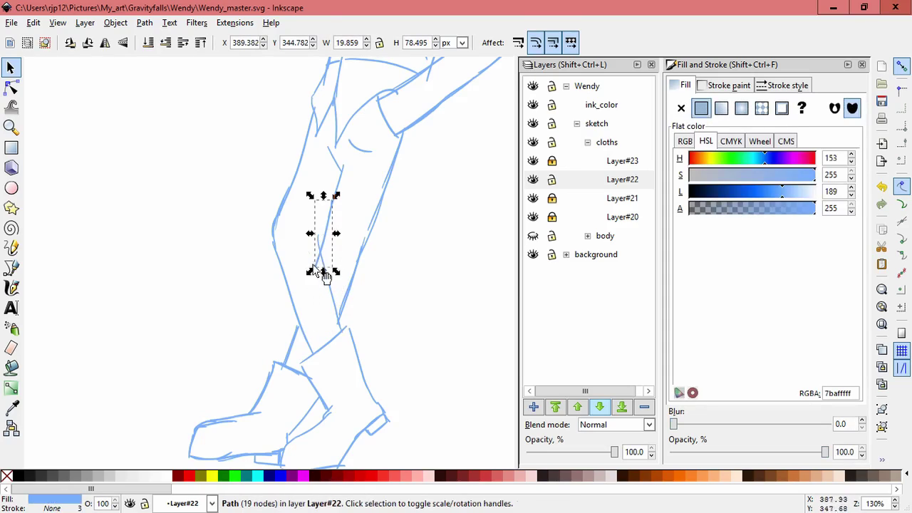
left_click_drag(310, 270, 314, 253)
left_click(390, 270)
scroll(418, 307, "down", 3)
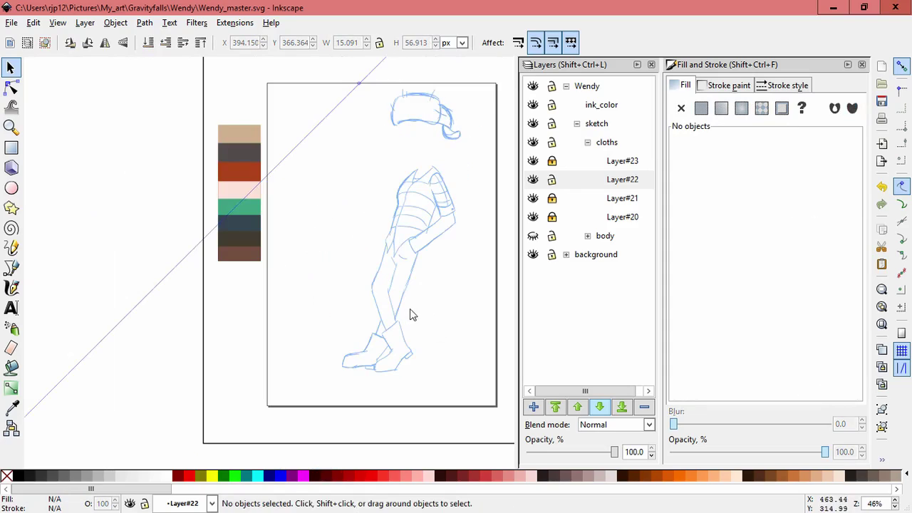
left_click_drag(435, 285, 402, 309)
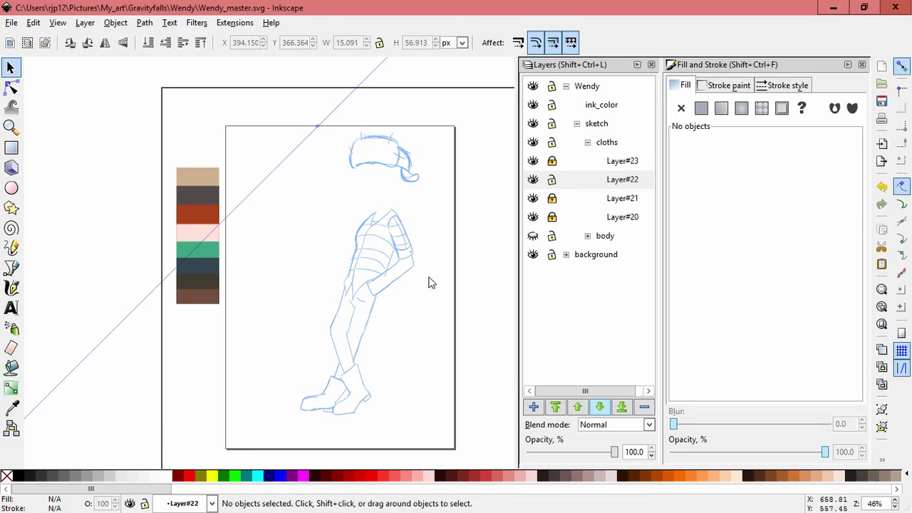
- Show the body layer group, expand it, and unlock its sublayers except the hidden Layer#7
left_click(533, 236)
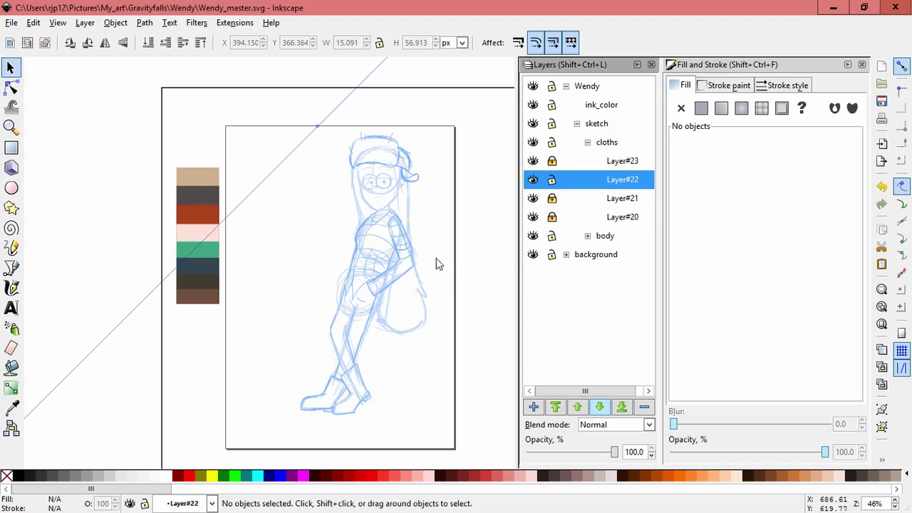
left_click(436, 260)
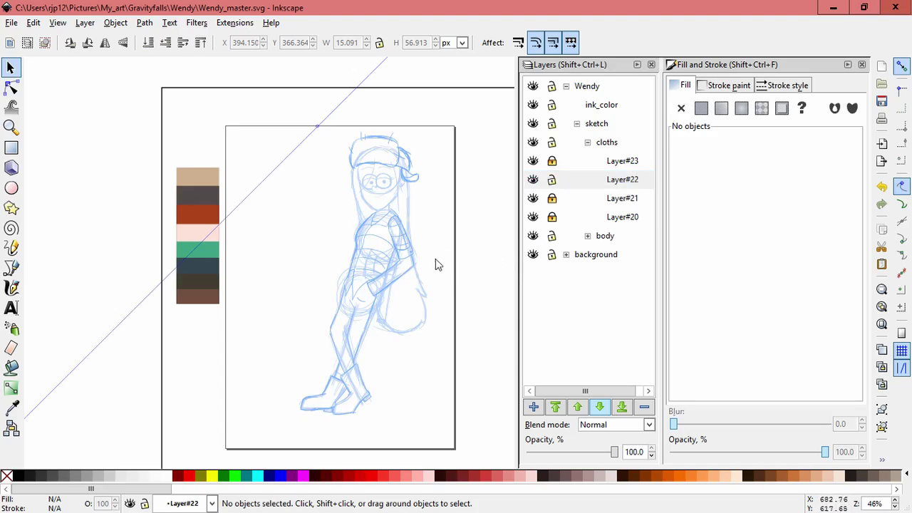
left_click(589, 236)
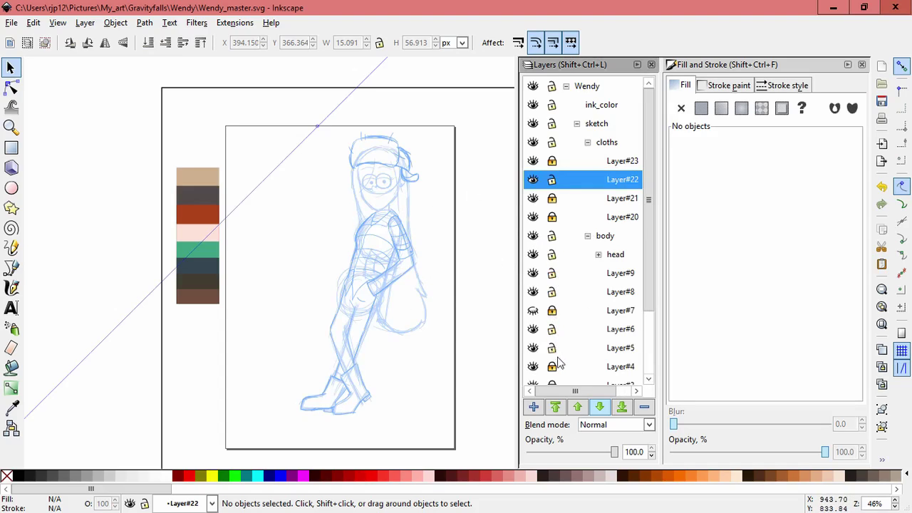
scroll(641, 297, "down", 5)
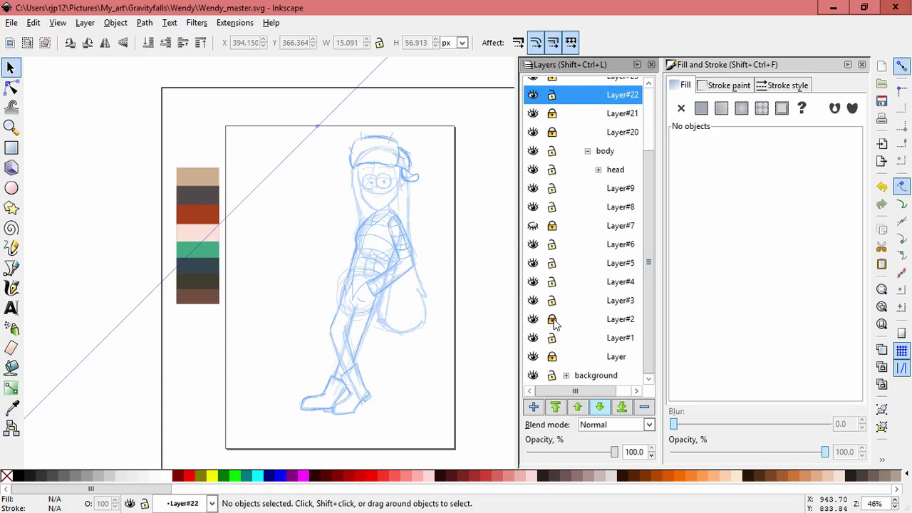
- Unlock clothing layers Layer#20, Layer#21 and Layer#23 and select all the body and clothing strokes
mouse_move(217, 112)
left_mouse_down()
mouse_move(449, 385)
mouse_move(492, 452)
left_mouse_up()
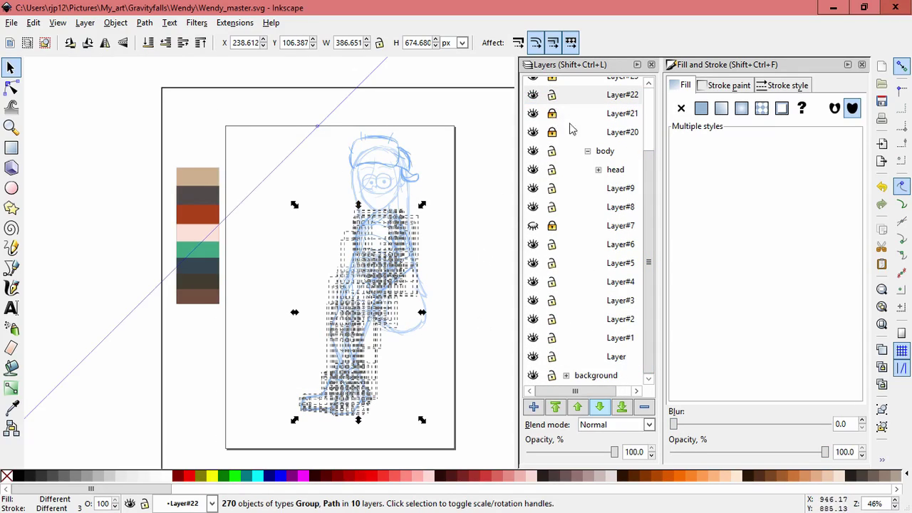
scroll(576, 143, "up", 2)
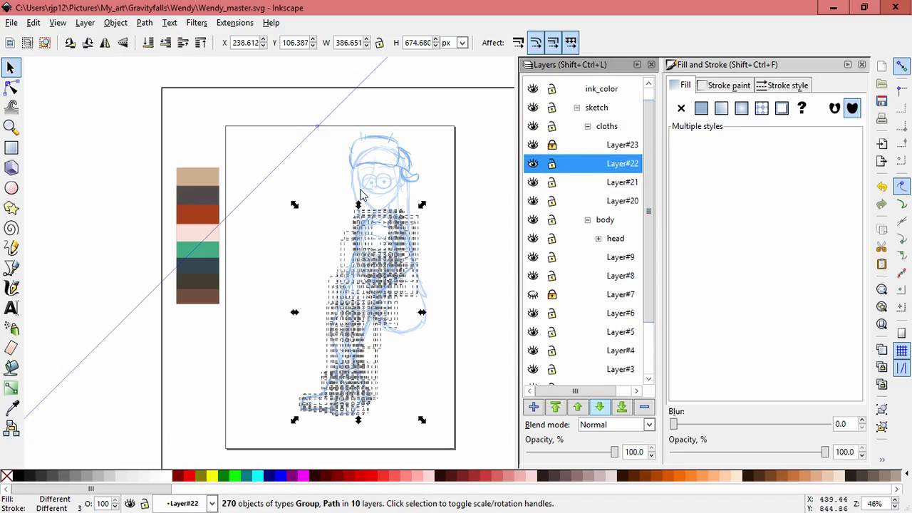
left_click(552, 144)
mouse_move(164, 82)
left_mouse_down()
mouse_move(449, 265)
mouse_move(492, 432)
left_mouse_up()
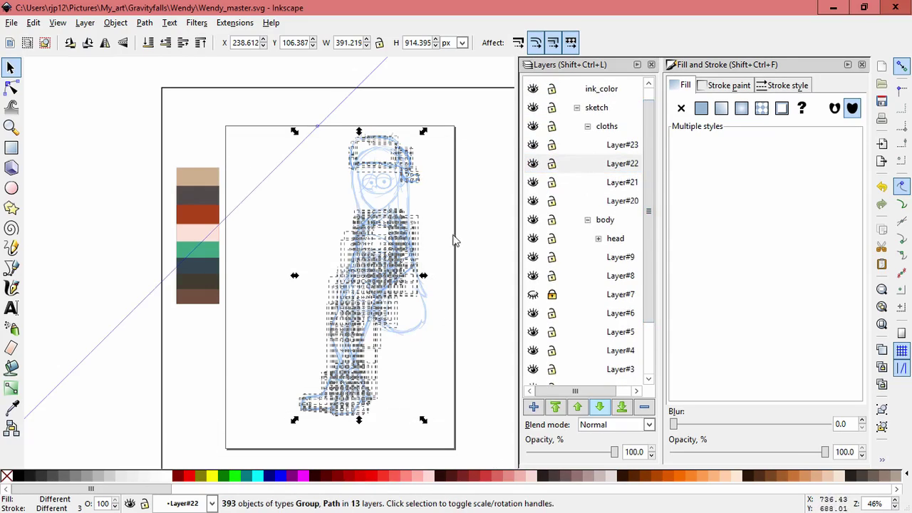
- Expand the head layer group and unlock all of its sublayers
left_click(598, 239)
left_click(553, 258)
left_click(552, 276)
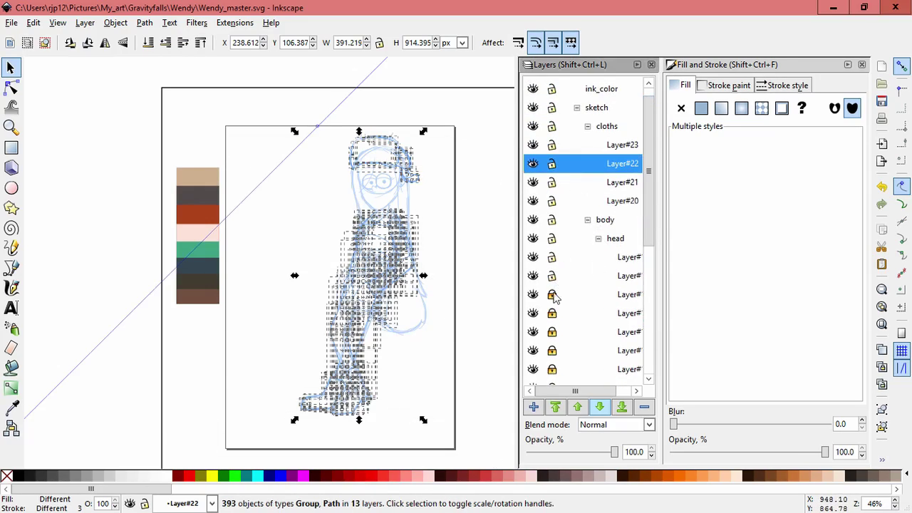
left_click(552, 295)
left_click(552, 313)
left_click(552, 331)
scroll(555, 339, "down", 3)
left_click(552, 240)
left_click(552, 258)
left_click(552, 276)
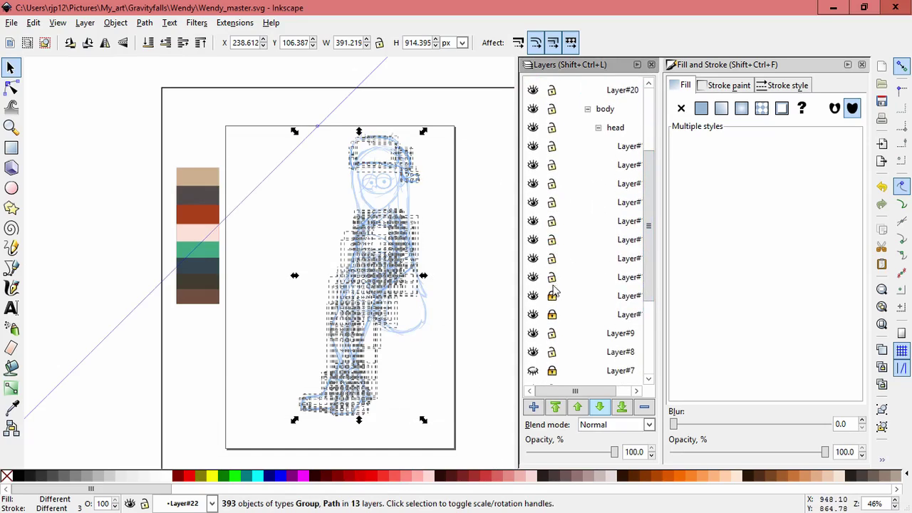
- Select the whole sketched figure and enlarge it to about 456.7 by 1009.2 px on the page
left_click_drag(205, 112, 456, 432)
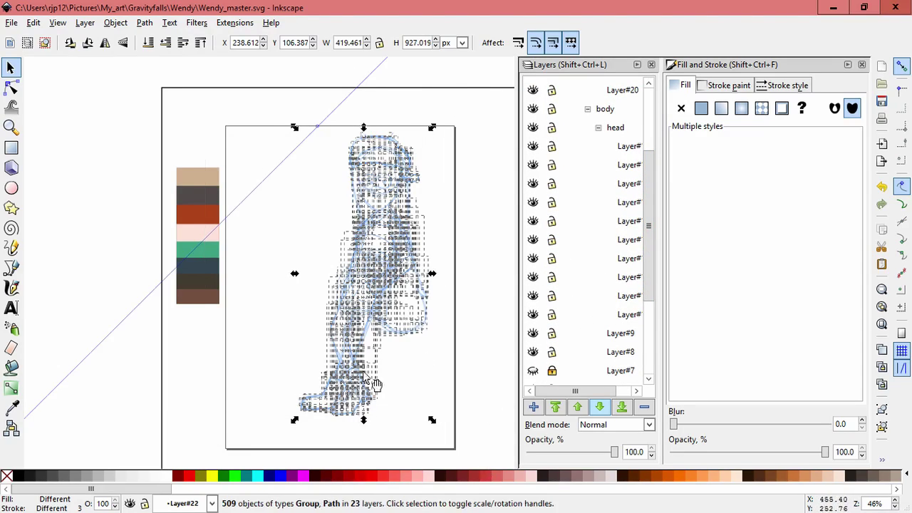
key("space")
left_click_drag(321, 374, 302, 401)
left_click(485, 207)
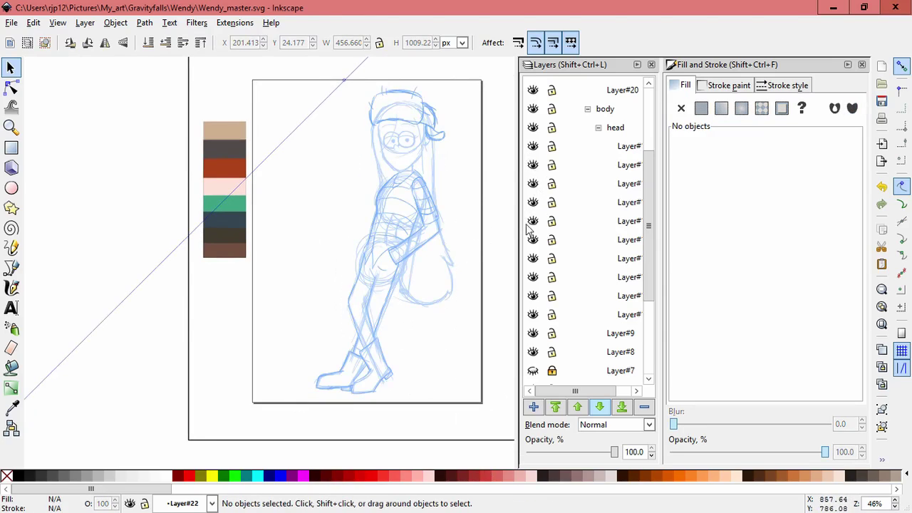
- Collapse the head group, lock it and all the unlocked body sublayers, and collapse the body group
left_click(598, 129)
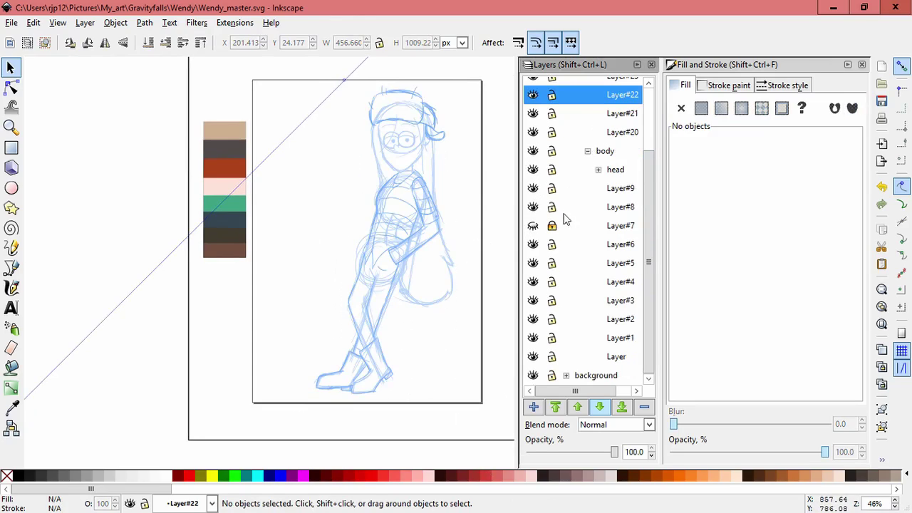
left_click(554, 173)
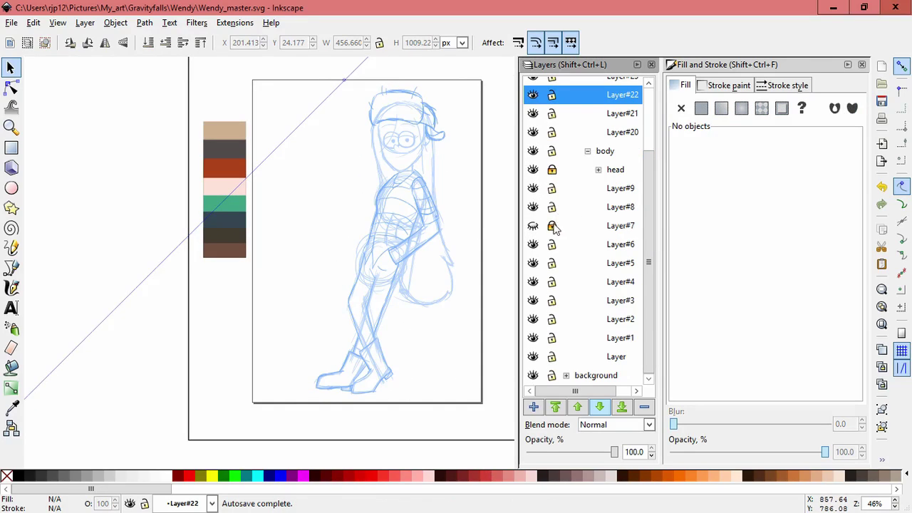
left_click(552, 188)
left_click(551, 263)
left_click(551, 282)
left_click(552, 300)
left_click(552, 319)
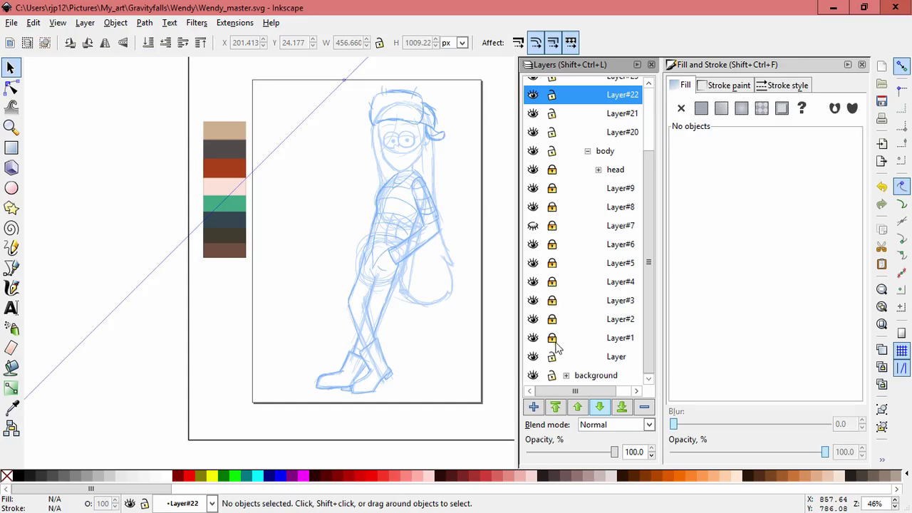
left_click(552, 338)
left_click(552, 357)
left_click(588, 152)
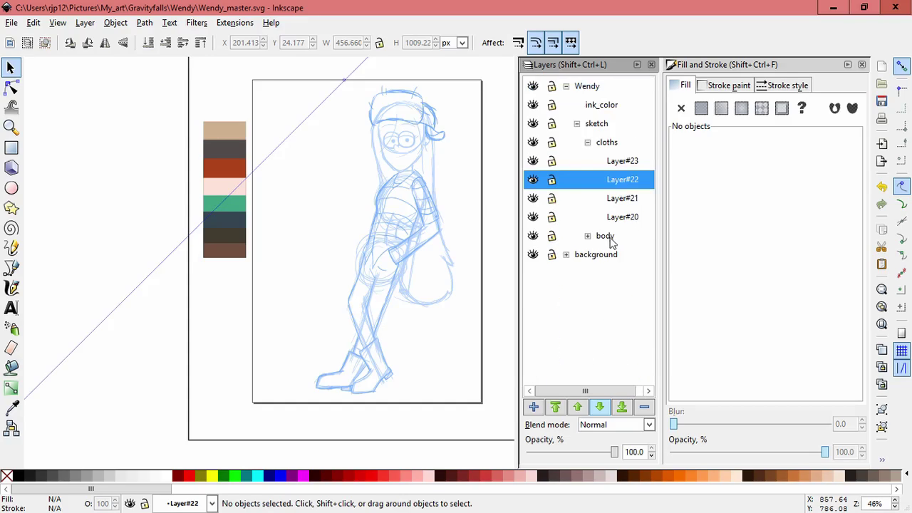
- Lock the clothing layers Layer#20, Layer#21, Layer#22 and Layer#23
left_click(552, 217)
left_click(552, 198)
left_click(552, 180)
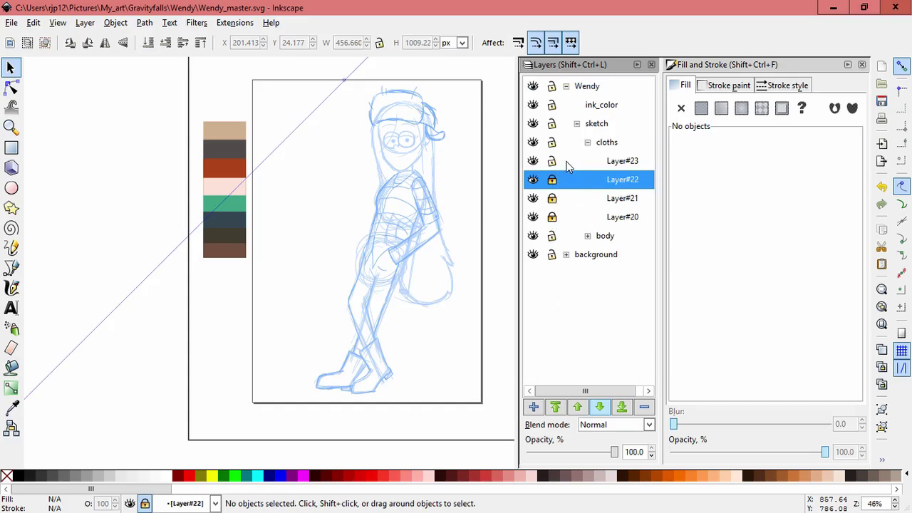
left_click(540, 162)
left_click(552, 161)
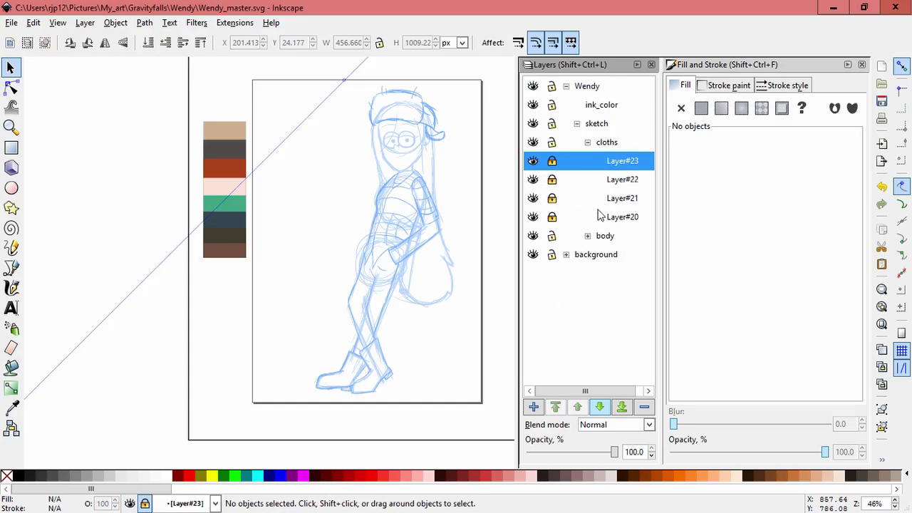
- Expand the body group and hide its rough construction layers from Layer up to Layer#6
left_click(588, 236)
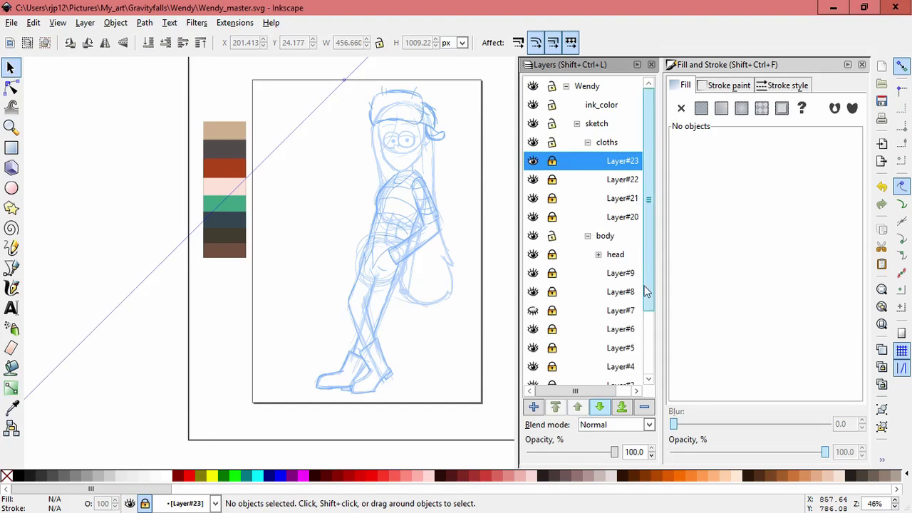
left_click_drag(648, 290, 644, 402)
left_click(533, 357)
left_click(534, 338)
left_click(533, 319)
left_click(533, 319)
left_click(533, 300)
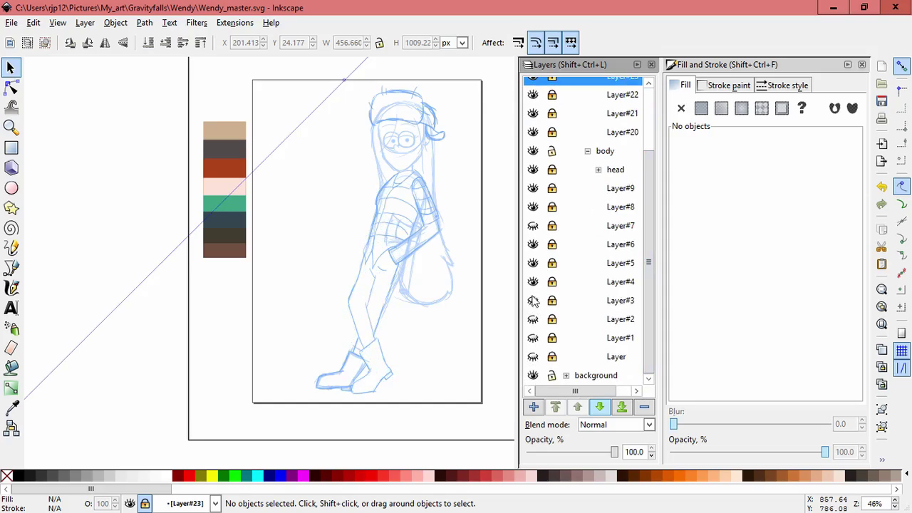
left_click(533, 282)
left_click(533, 263)
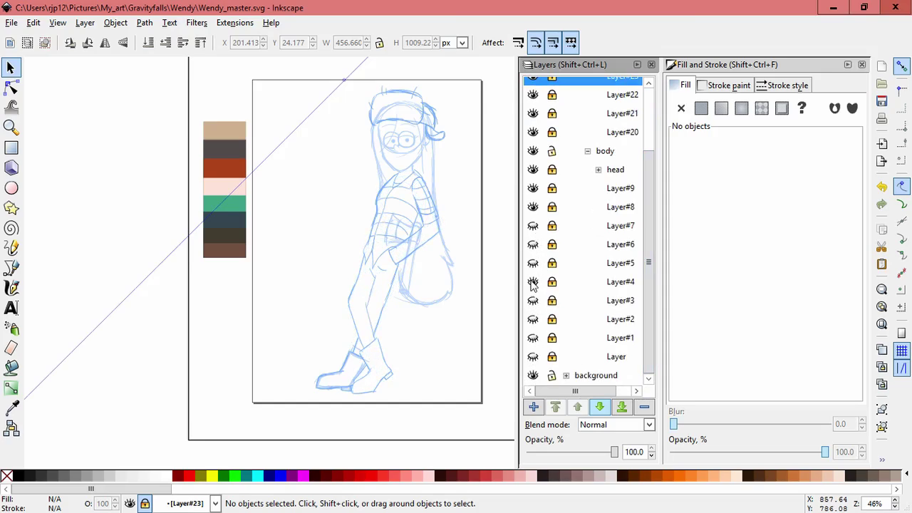
left_click(533, 282)
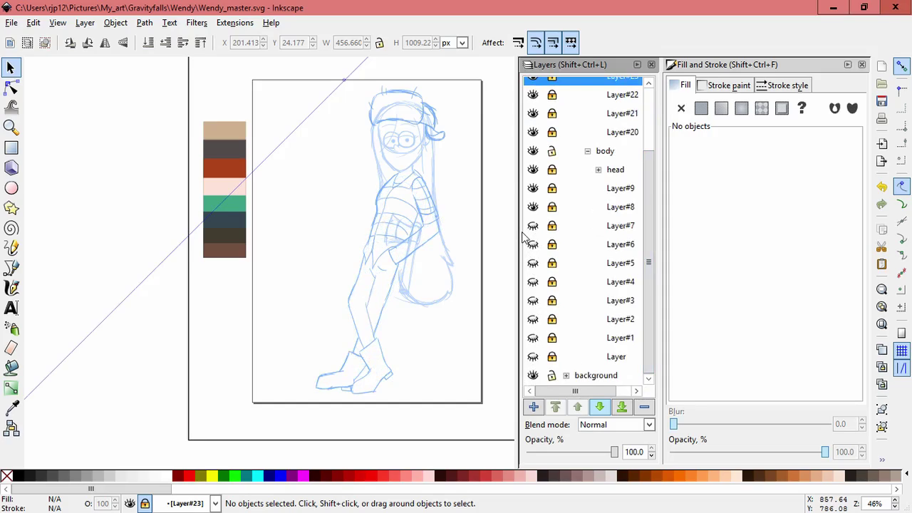
- Toggle the visibility of Layer#8, the head group and its uppermost sublayers to check what each contains
left_click(534, 209)
left_click(534, 205)
left_click(533, 172)
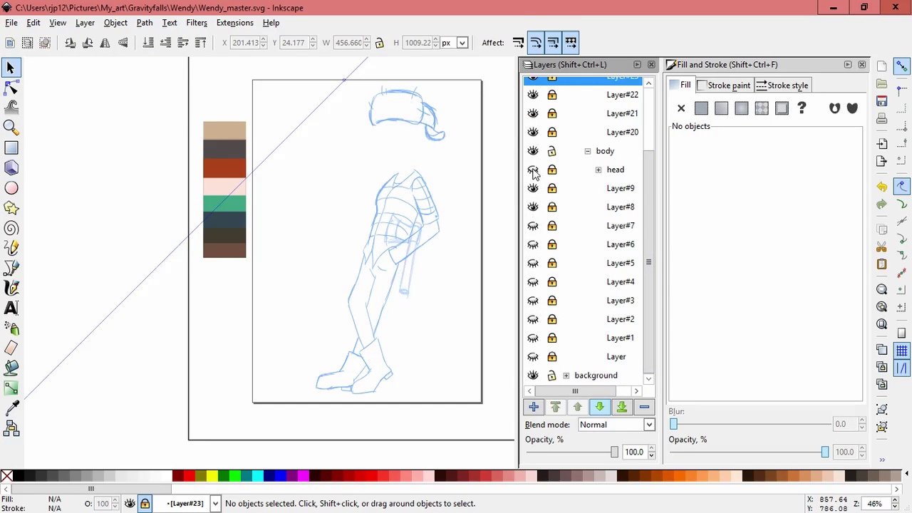
left_click(534, 172)
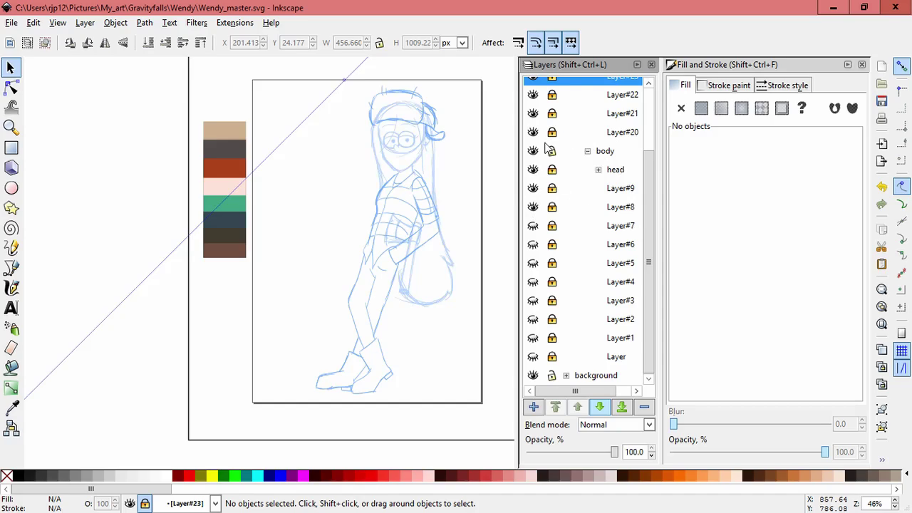
left_click(599, 169)
left_click(534, 188)
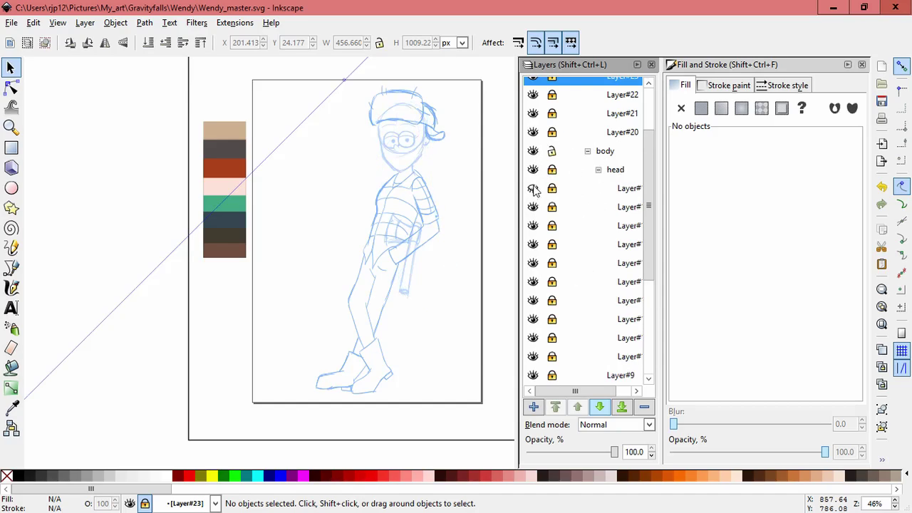
left_click(534, 188)
left_click(534, 207)
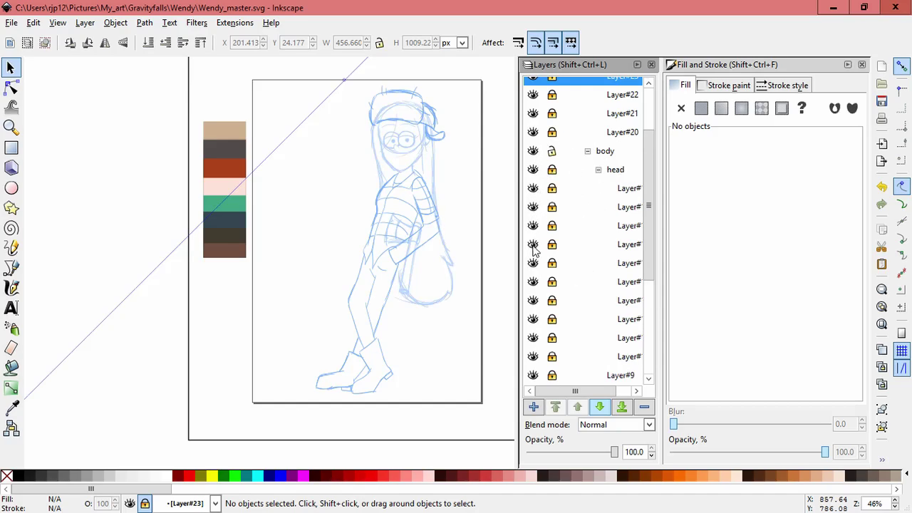
- Check the remaining head sublayers, hide the lowest one, and collapse the body group
left_click(534, 282)
left_click(533, 298)
left_click(535, 319)
left_click(536, 318)
left_click(534, 342)
left_click(535, 342)
left_click(532, 359)
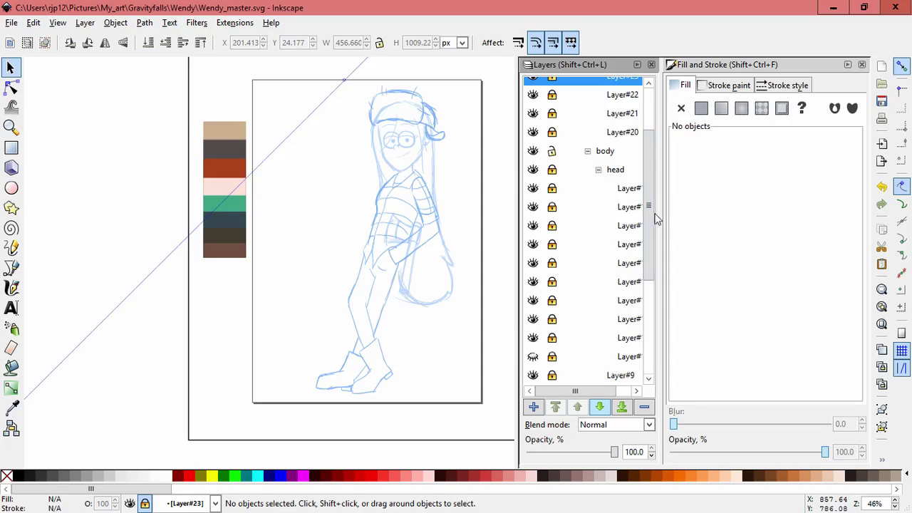
left_click_drag(650, 214, 650, 164)
left_click(587, 236)
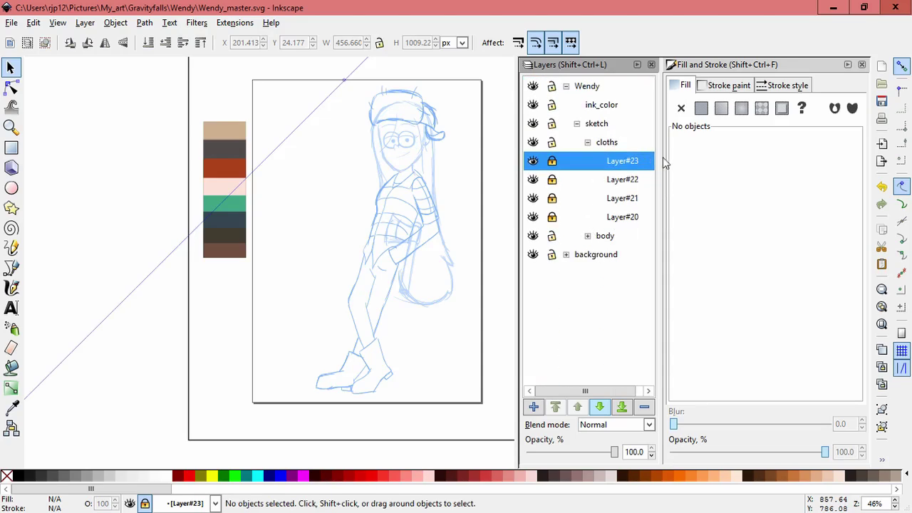
- Add a new layer above Layer#23 in the cloths group and try a Calligraphy test stroke
left_click(534, 407)
left_click(512, 306)
left_click(11, 287)
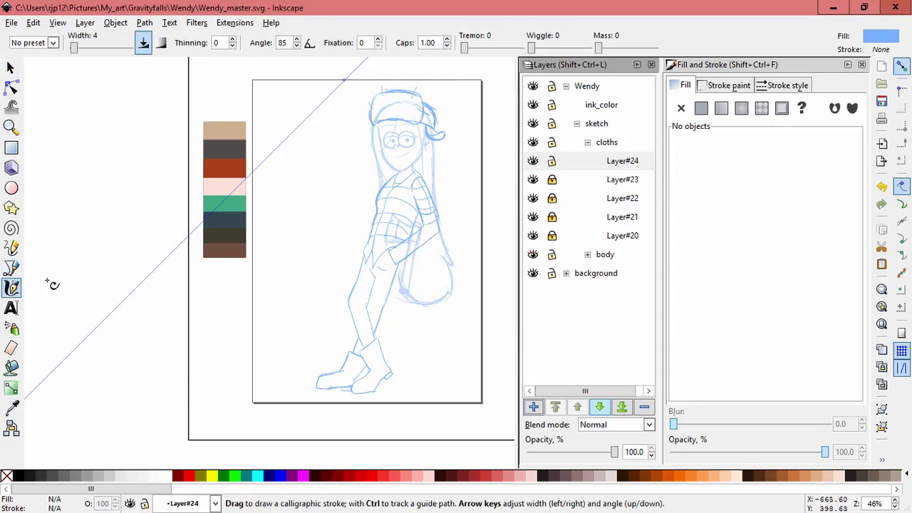
left_click_drag(338, 204, 286, 312)
key("ctrl+z")
- Trace the axe head's cutting edge and upper edge with the Calligraphy tool, setting the stroke fill's HSL lightness to 140
scroll(437, 301, "up", 3)
left_click_drag(421, 298, 419, 440)
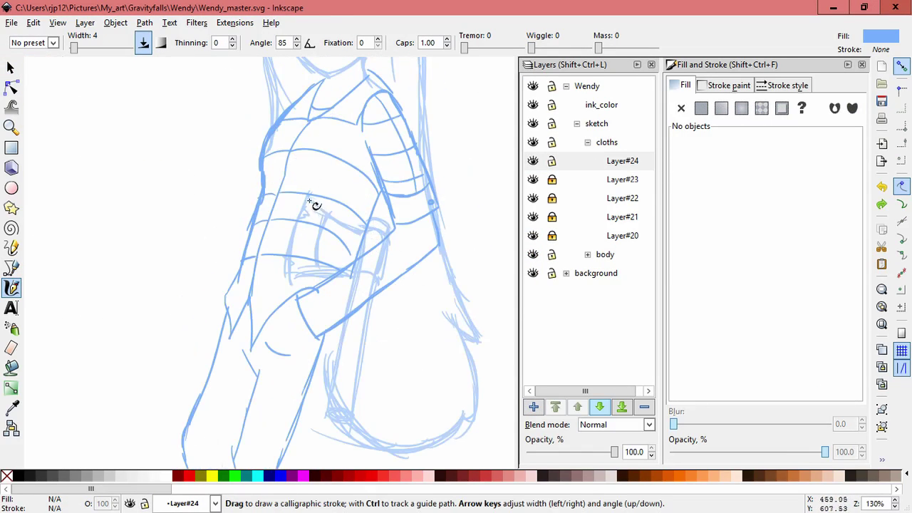
left_click_drag(309, 201, 292, 296)
left_click_drag(779, 194, 758, 196)
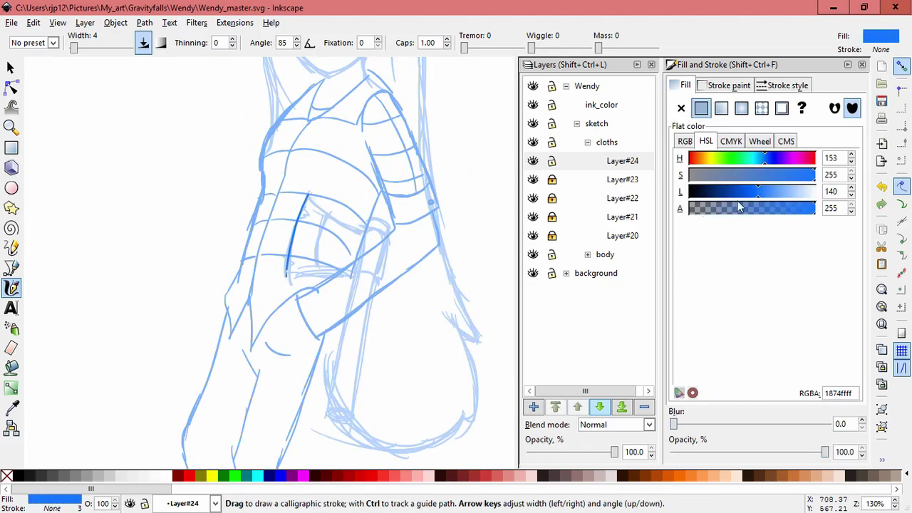
left_click_drag(475, 197, 453, 330)
key("ctrl+z")
left_click_drag(310, 195, 393, 235)
scroll(393, 238, "up", 3)
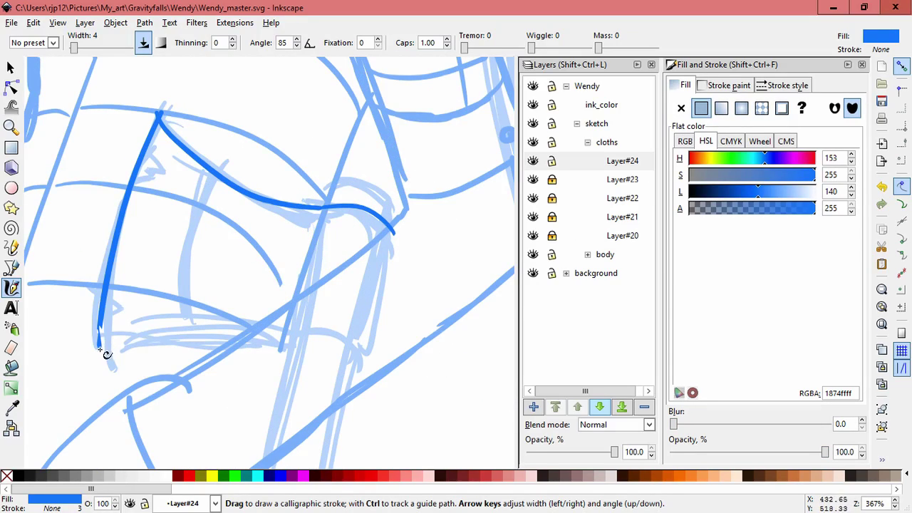
- Delete the axe head's cutting-edge stroke and redraw it with a stronger outward curve
key("Escape")
key("s")
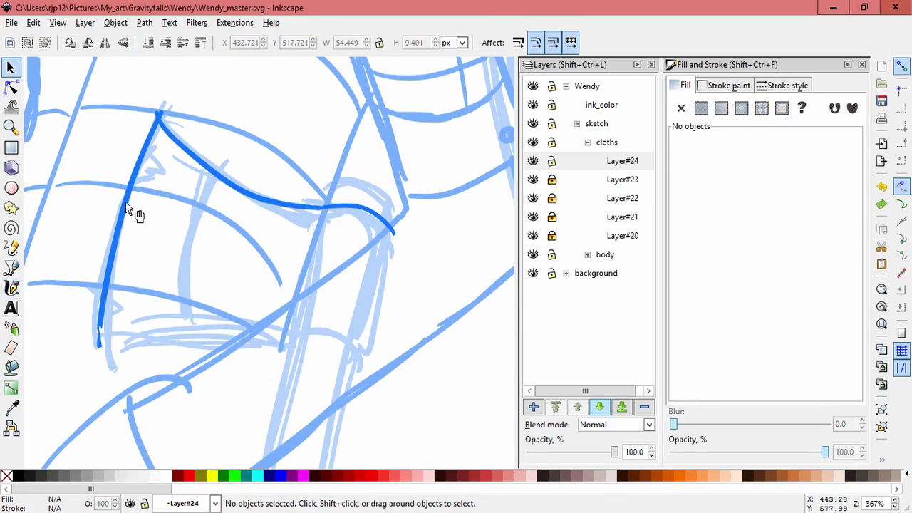
left_click(126, 202)
key("Delete")
key("c")
left_click_drag(93, 340, 161, 109)
key("ctrl+z")
left_click(15, 71)
left_click(13, 289)
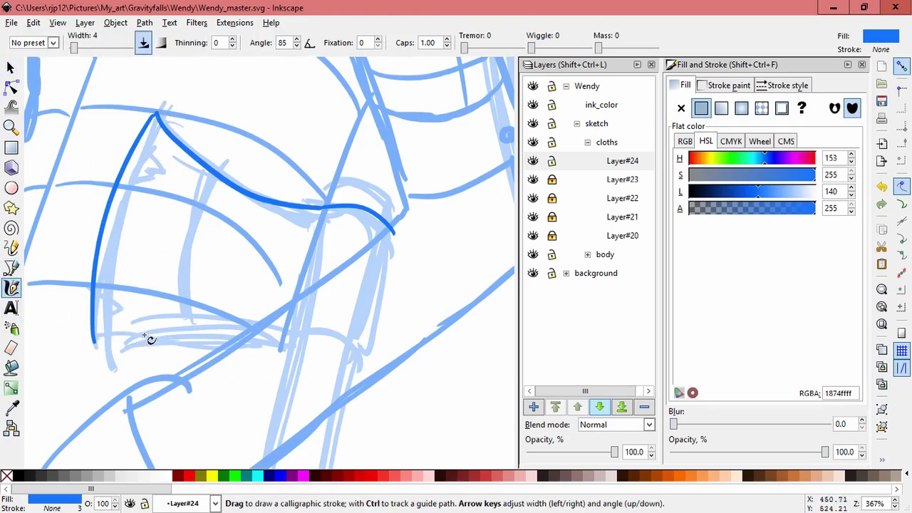
- Draw the arched lower edge of the axe head from the cutting edge to the handle
mouse_move(96, 342)
left_mouse_down()
mouse_move(276, 322)
mouse_move(102, 346)
mouse_move(277, 322)
mouse_move(283, 332)
left_mouse_up()
key("ctrl+z")
key("ctrl+z")
- Draw small jagged nicks near the upper and lower ends of the axe's cutting edge
left_click_drag(116, 186, 153, 175)
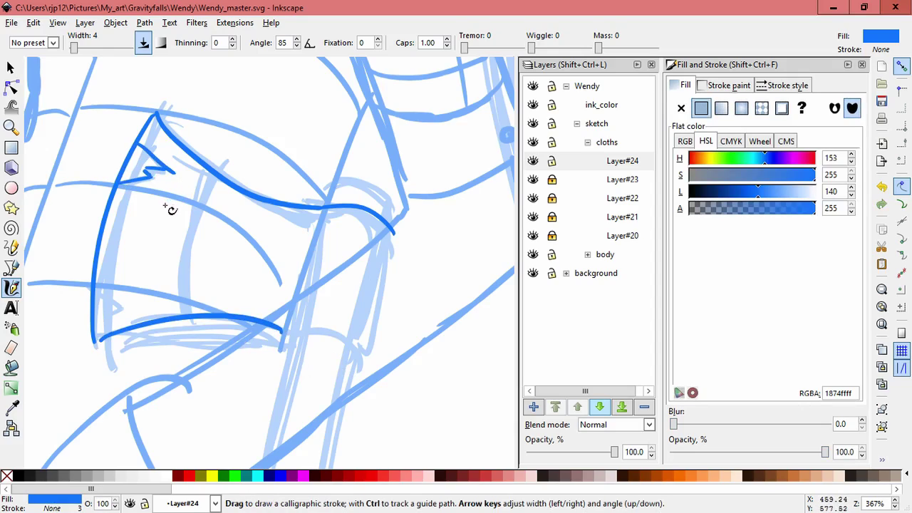
key("ctrl+z")
key("ctrl+z")
left_click_drag(117, 179, 141, 174)
left_click_drag(127, 163, 136, 167)
key("ctrl+z")
mouse_move(92, 312)
left_mouse_down()
mouse_move(112, 294)
mouse_move(97, 305)
left_mouse_up()
- Draw the curved bevel line inside the axe blade, a short handle edge beside it, and the rounded handle top
left_click_drag(218, 175, 209, 326)
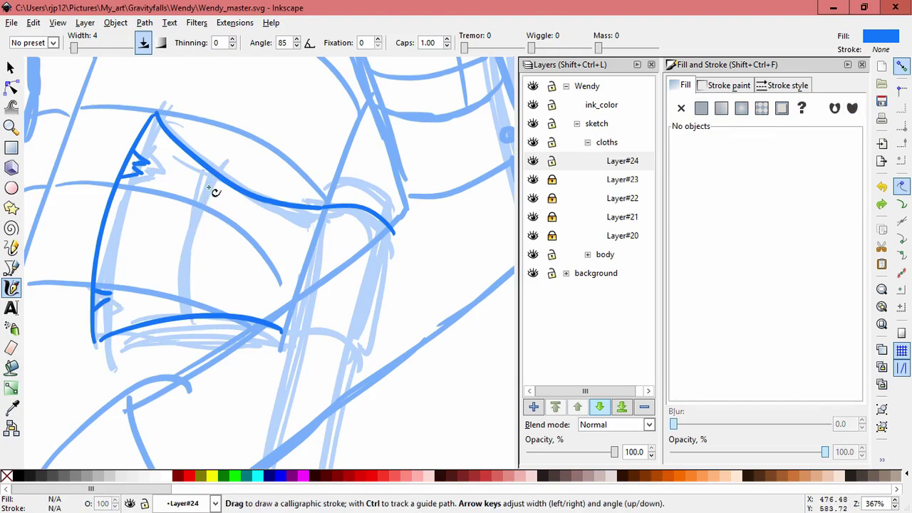
left_click_drag(319, 217, 310, 276)
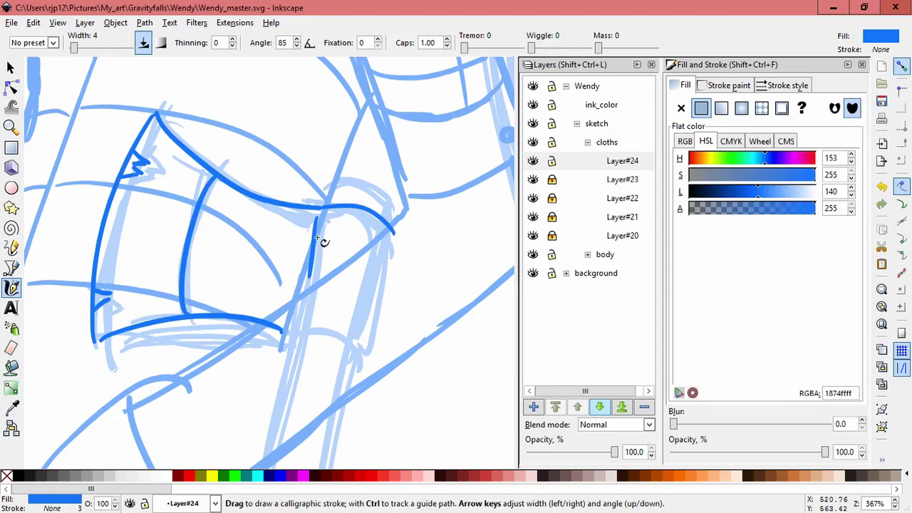
mouse_move(326, 187)
left_mouse_down()
mouse_move(323, 206)
mouse_move(390, 217)
left_mouse_up()
key("ctrl+z")
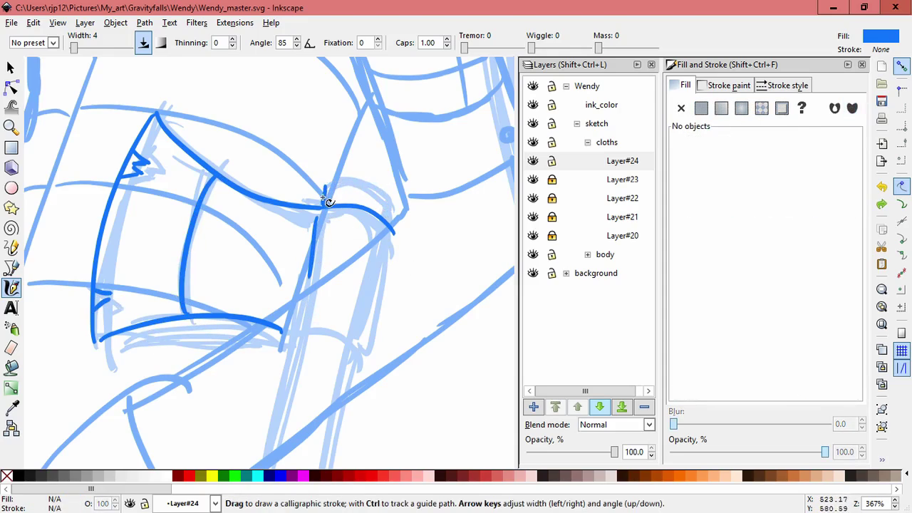
mouse_move(324, 205)
left_mouse_down()
mouse_move(383, 199)
mouse_move(390, 226)
left_mouse_up()
- Draw the two long sides of the axe handle below the arm and close its end with an ellipse
left_click_drag(278, 448, 335, 241)
scroll(344, 337, "down", 2)
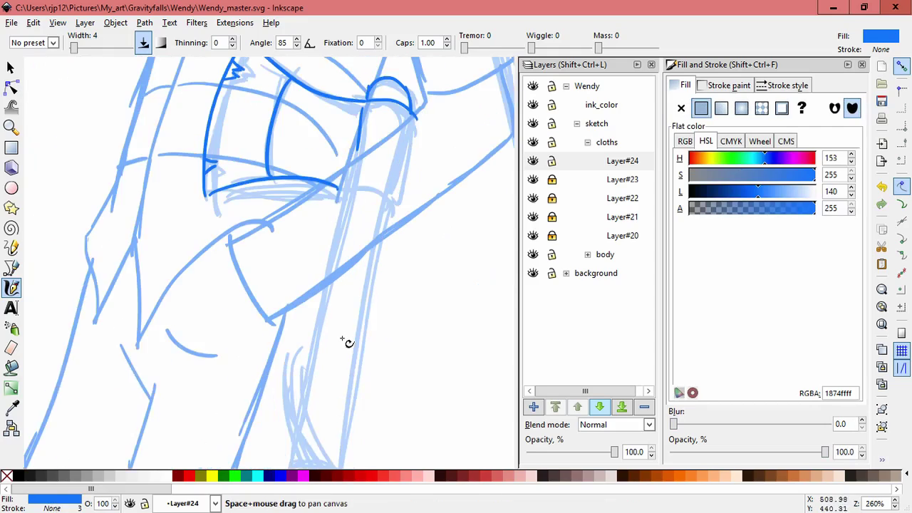
left_click_drag(328, 377, 318, 339)
left_click_drag(360, 234, 329, 393)
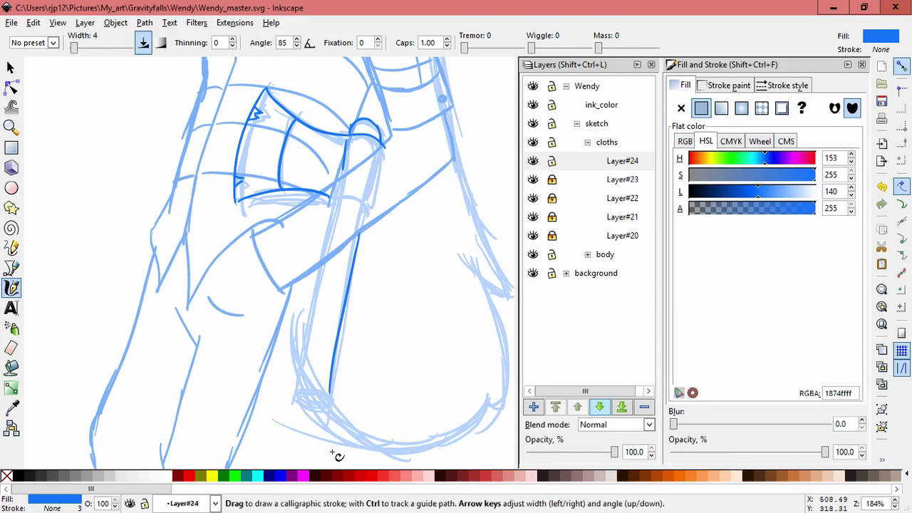
mouse_move(322, 265)
left_mouse_down()
mouse_move(293, 403)
mouse_move(338, 411)
mouse_move(299, 399)
mouse_move(316, 411)
left_mouse_up()
key("ctrl+z")
key("ctrl+z")
key("ctrl+z")
key("ctrl+z")
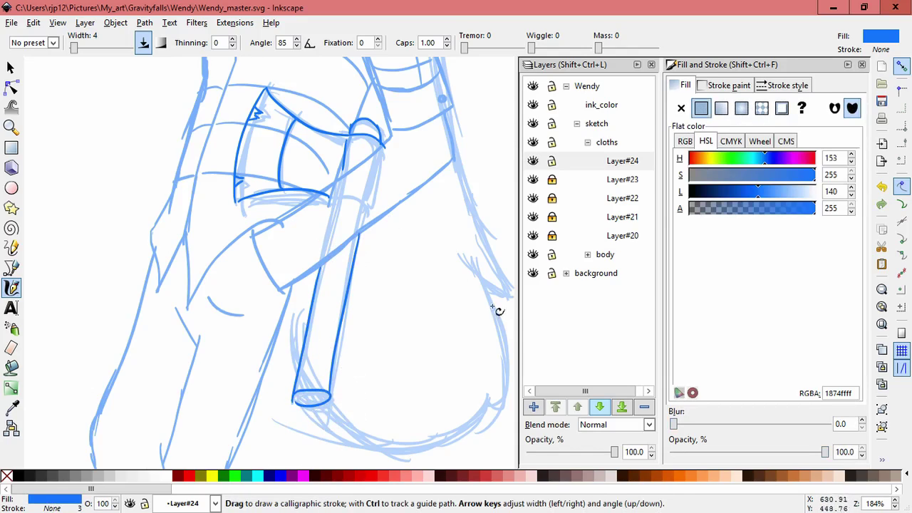
- Add another new layer above Layer#24 in the cloths group
left_click(533, 407)
key("Return")
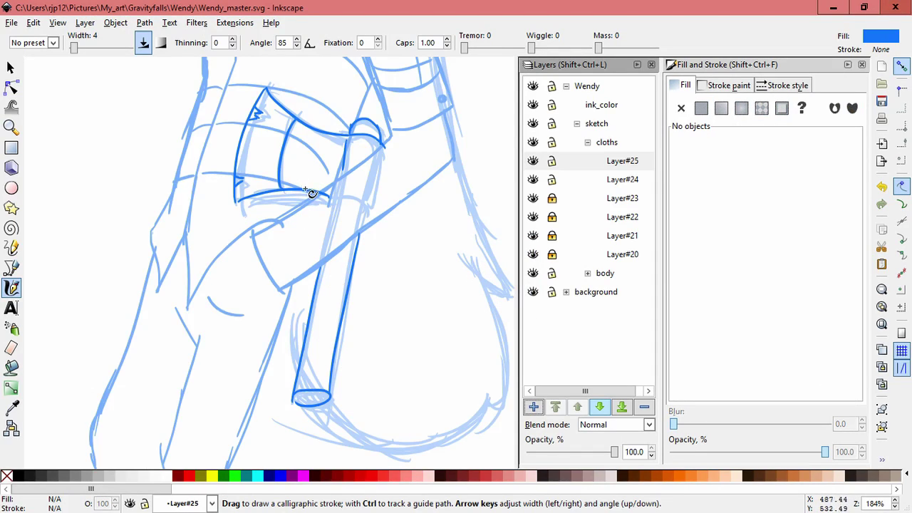
left_click_drag(298, 193, 301, 211)
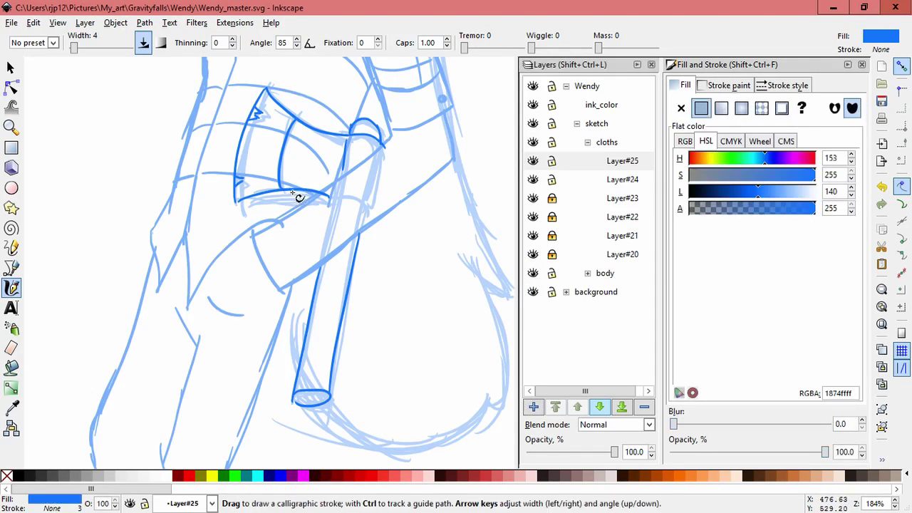
left_click_drag(318, 267, 340, 305)
key("ctrl+z")
left_click_drag(319, 267, 343, 315)
left_click_drag(359, 268, 343, 327)
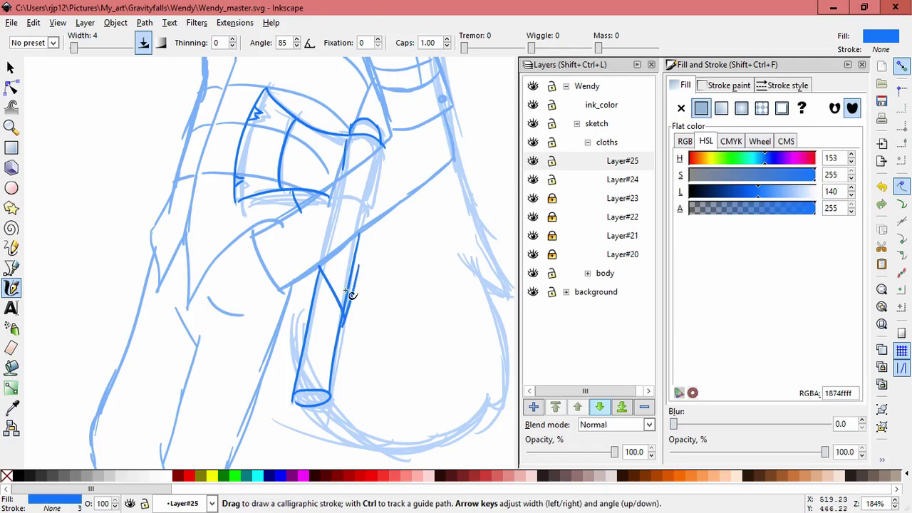
left_click_drag(352, 244, 358, 278)
key("ctrl+z")
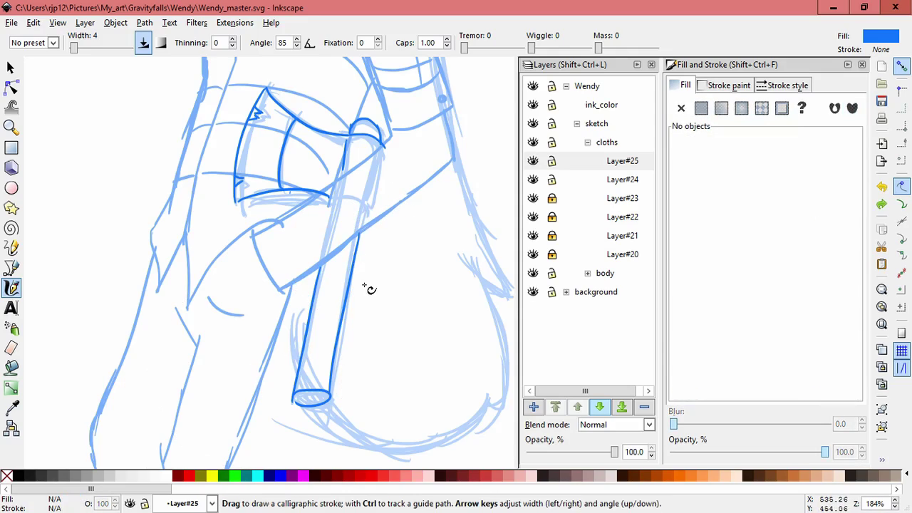
- Expand the body layer group and hide its Layer#9 and Layer#8
scroll(391, 276, "down", 4)
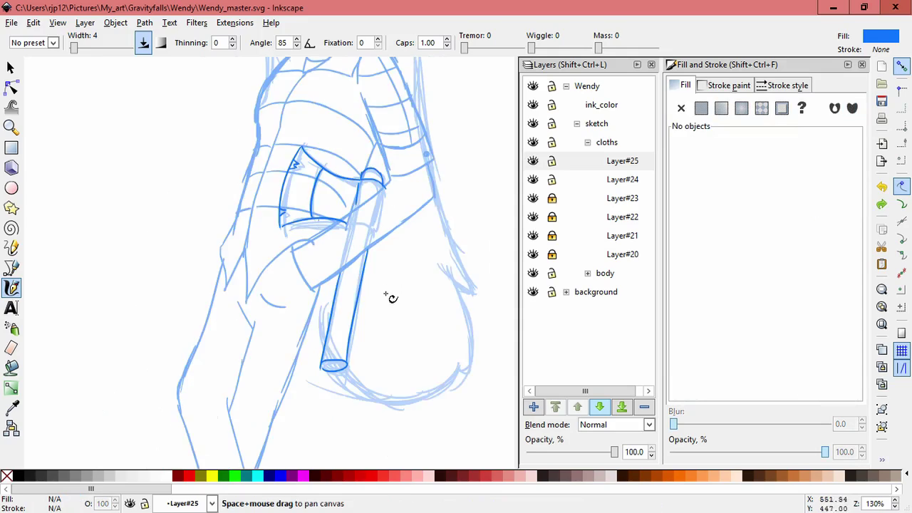
left_click(587, 273)
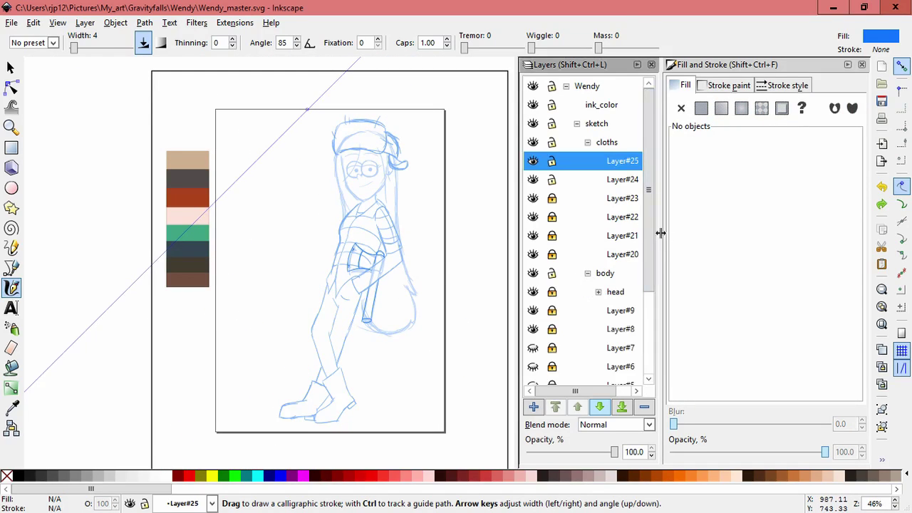
scroll(627, 236, "down", 4)
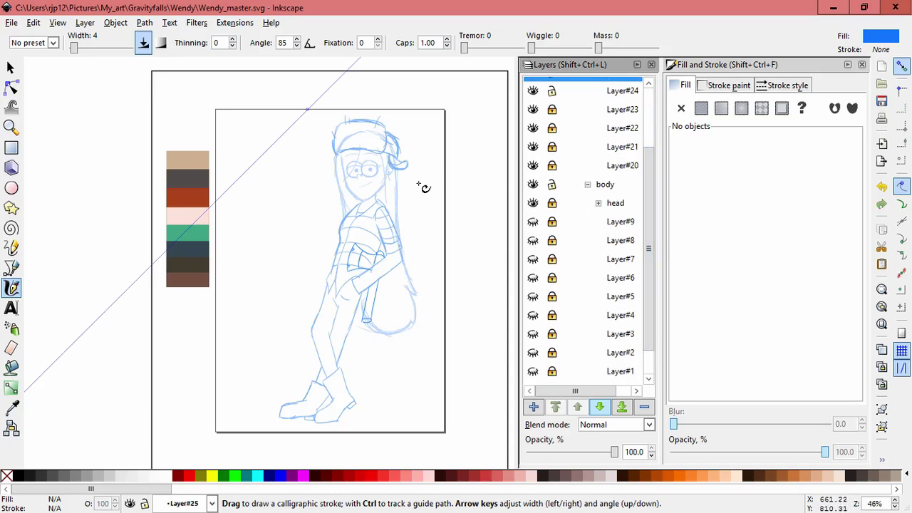
- Hide the axe drawing on Layer#24 and keep Layer#25 visible
scroll(606, 214, "up", 3)
left_click(533, 158)
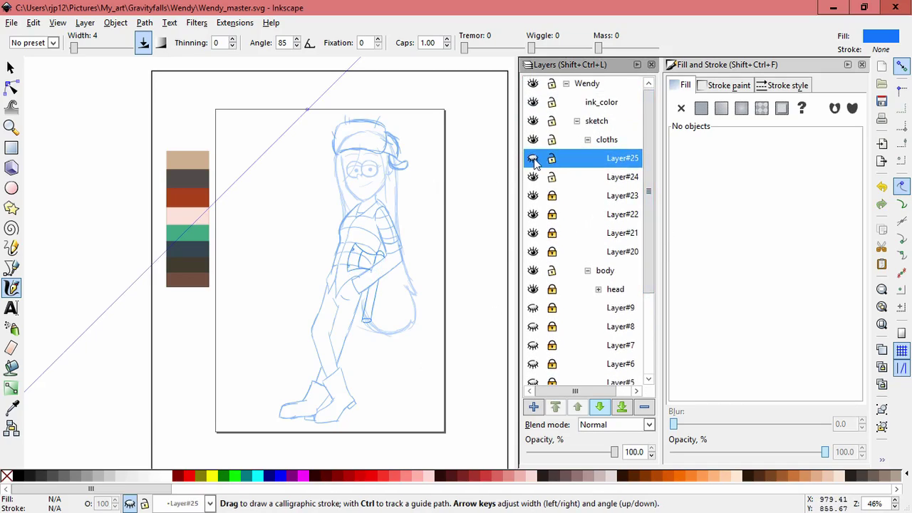
left_click(533, 177)
left_click(533, 160)
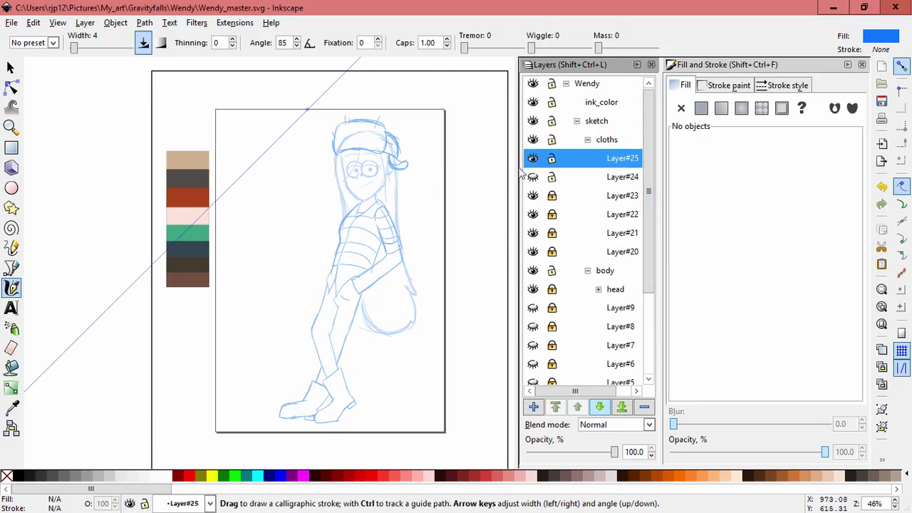
- Expand the head group and unlock its visible layers along with the group itself
left_click(599, 289)
scroll(570, 288, "down", 4)
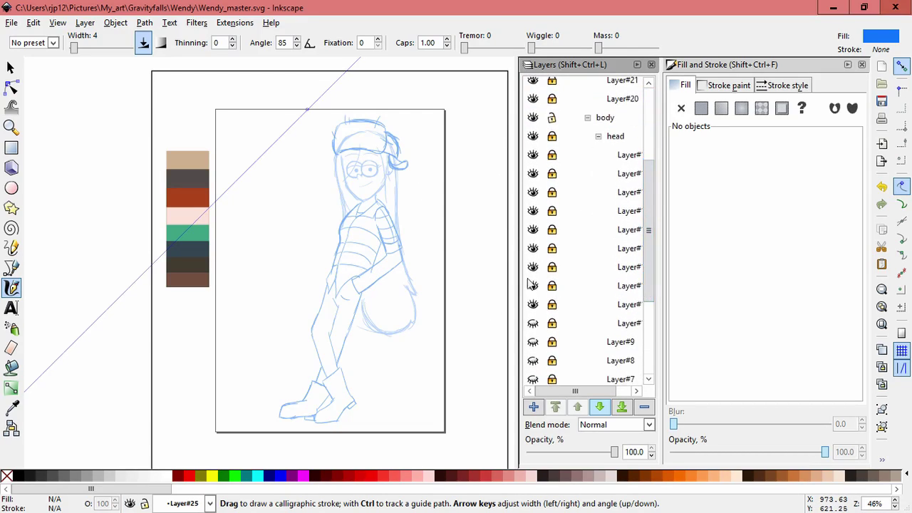
left_click_drag(552, 304, 554, 212)
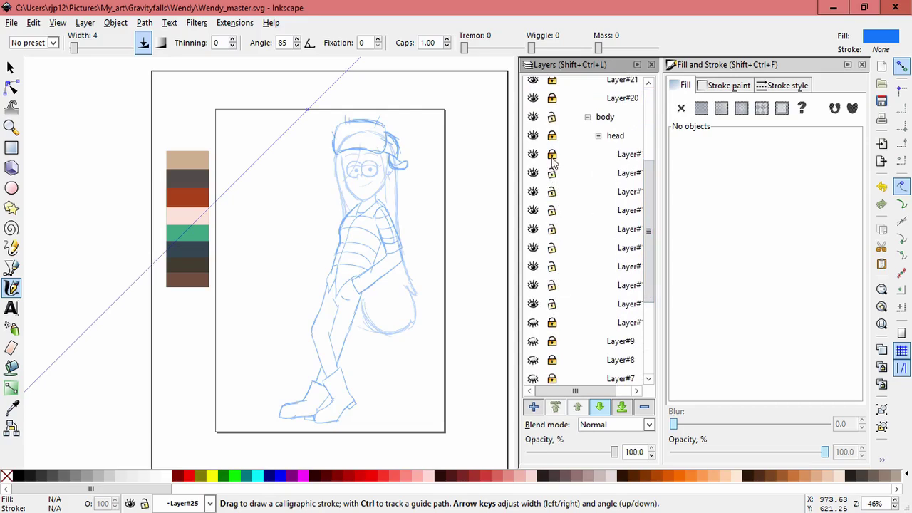
- Recolour the head and hair strokes with the blue sampled from the body outline, and deselect them
left_click_drag(283, 173, 275, 270)
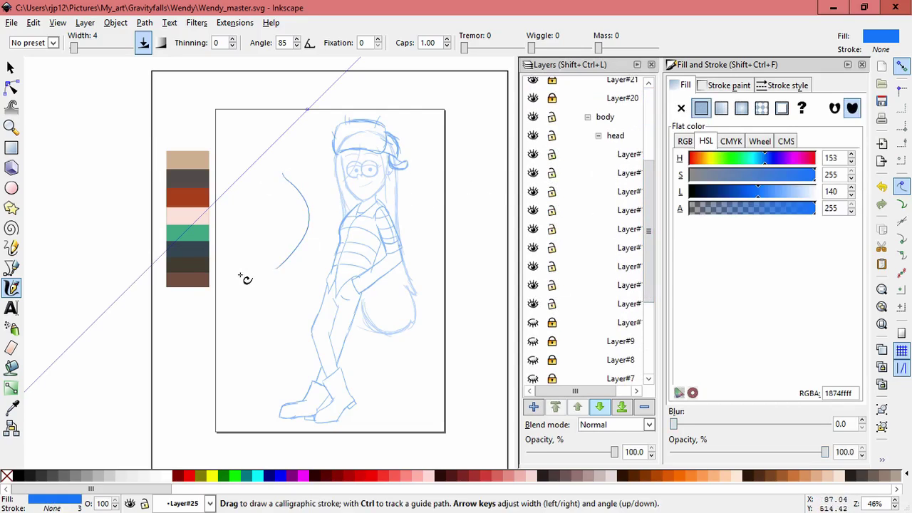
key("ctrl+z")
left_click(11, 68)
left_click_drag(443, 359, 238, 90)
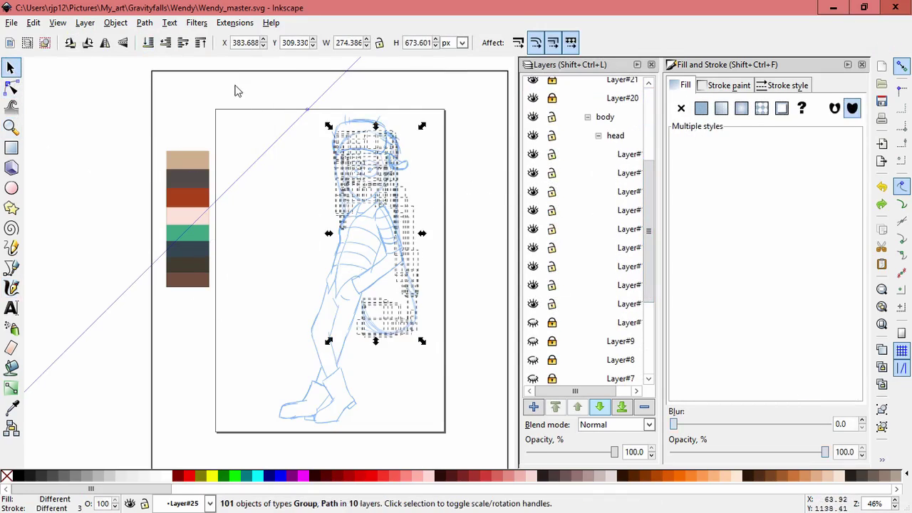
left_click(12, 407)
scroll(334, 246, "up", 4)
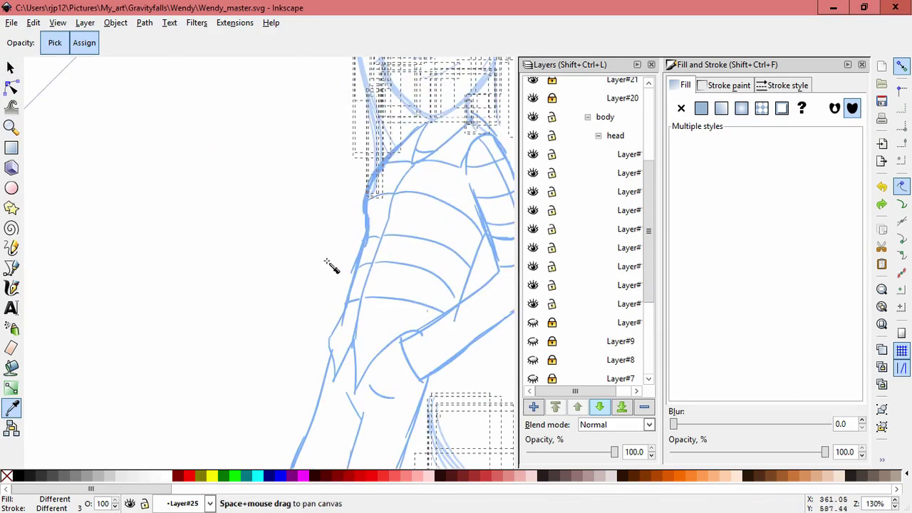
left_click(363, 238)
left_click(384, 212)
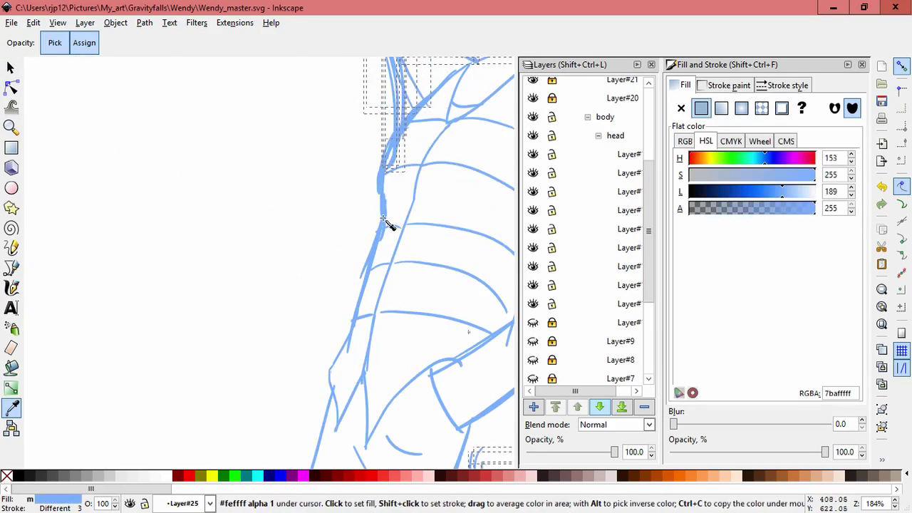
left_click(11, 69)
left_click(235, 281)
- Unlock the clothing layers, select the whole visible character sketch and fill it with black
scroll(236, 283, "down", 3)
scroll(239, 288, "down", 1)
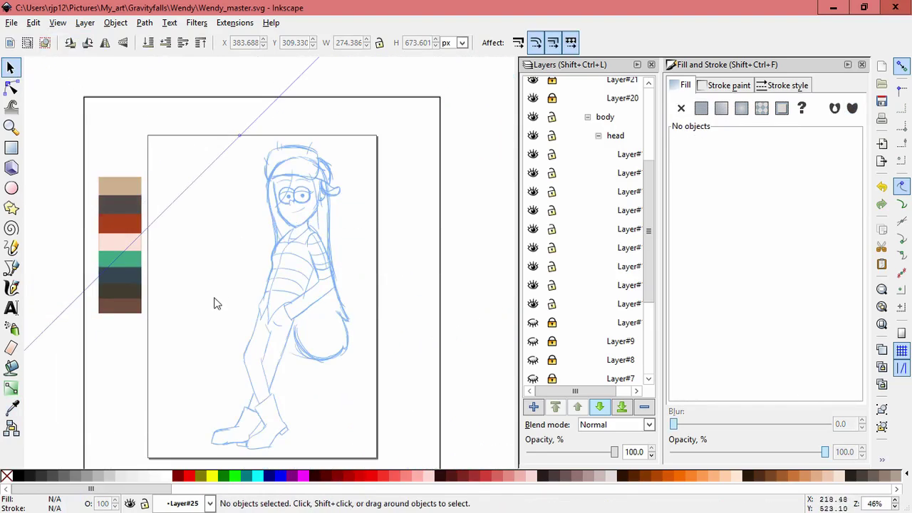
scroll(217, 242, "down", 1)
left_click_drag(155, 94, 420, 462)
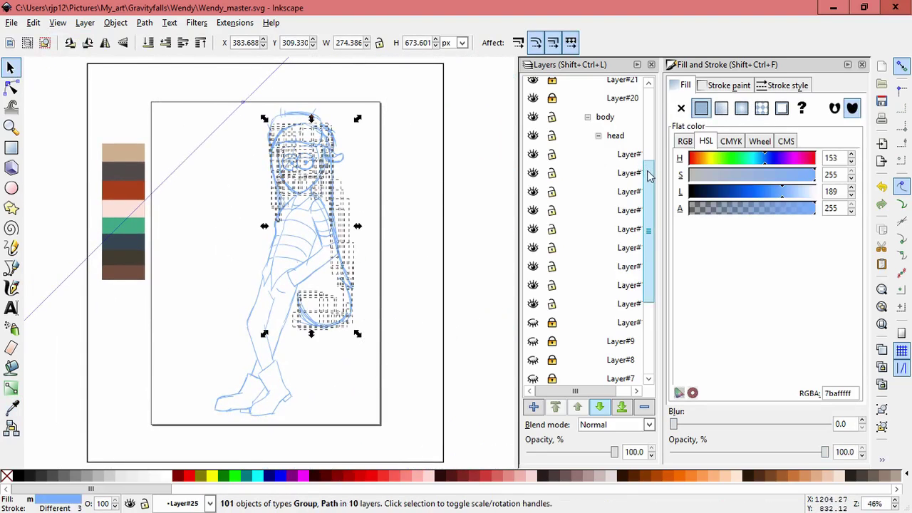
scroll(584, 178, "up", 4)
left_click_drag(171, 101, 401, 417)
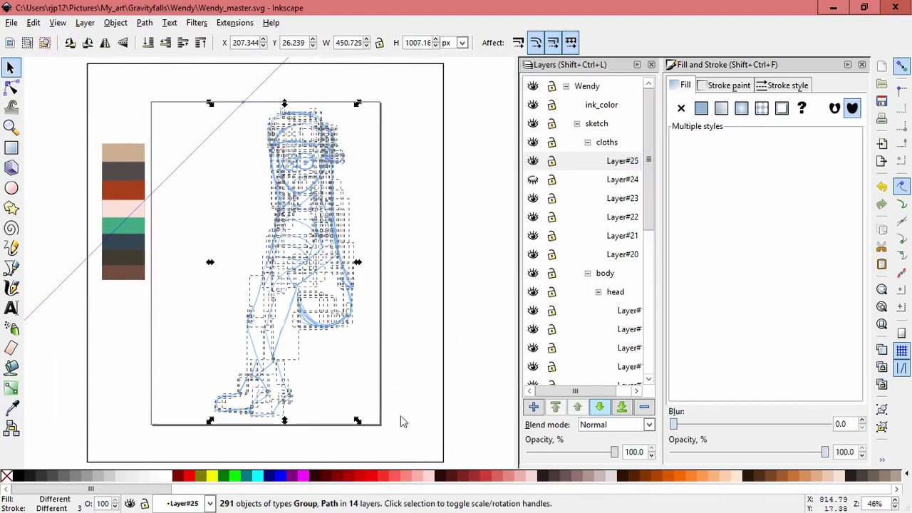
left_click(11, 408)
left_click(21, 475)
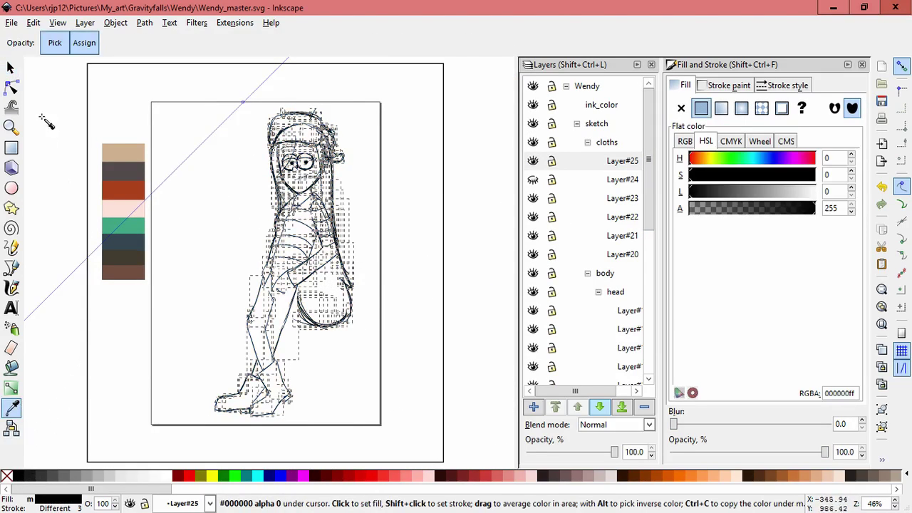
key("s")
key("Escape")
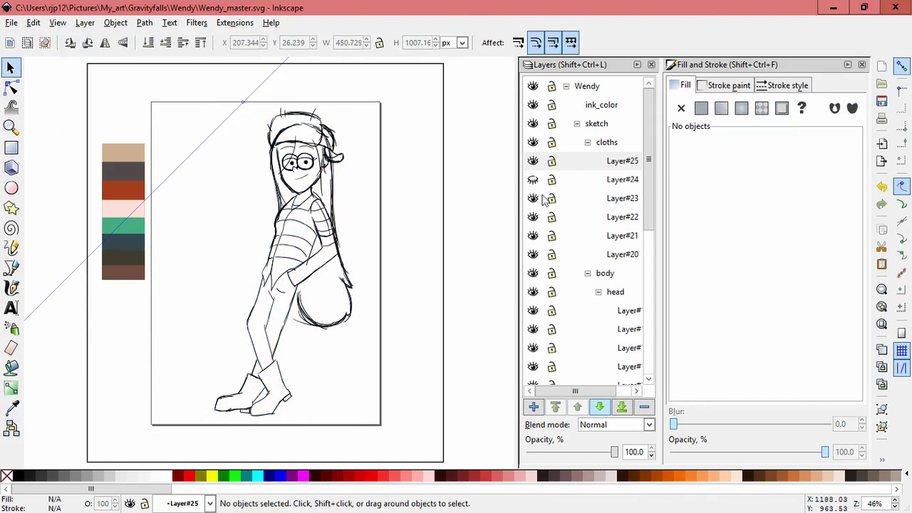
- Check which strokes the top head layer holds and add a new layer directly below that hair layer
left_click(533, 311)
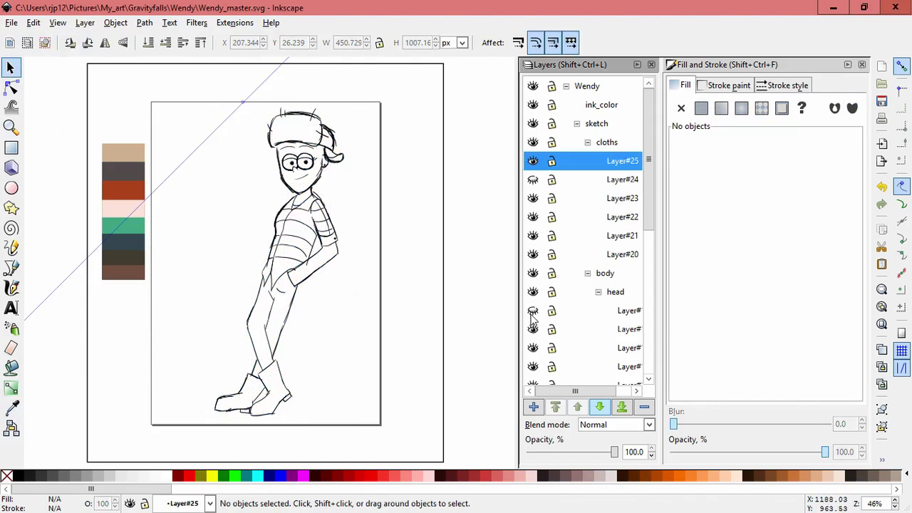
left_click(533, 312)
left_click(584, 329)
left_click(533, 406)
left_click(499, 300)
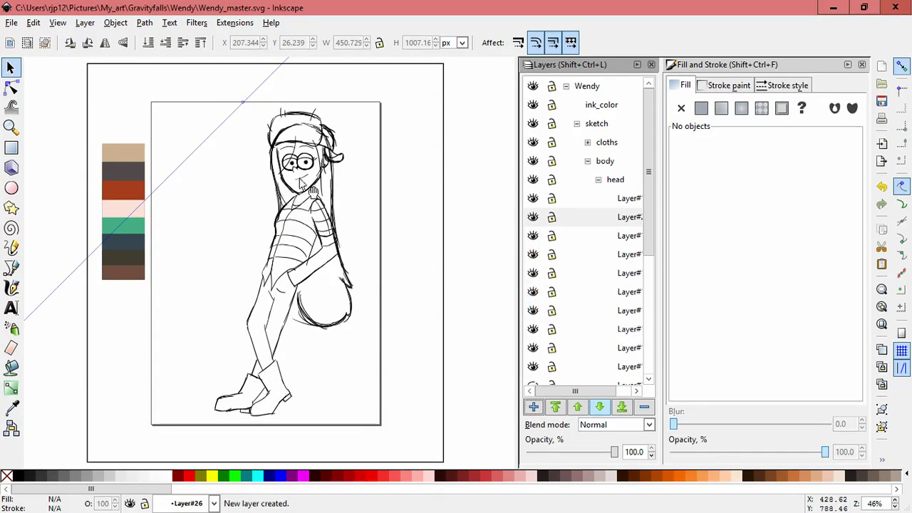
- Paint white calligraphic strokes over the hair lines that cross the fur hat
scroll(305, 187, "up", 3)
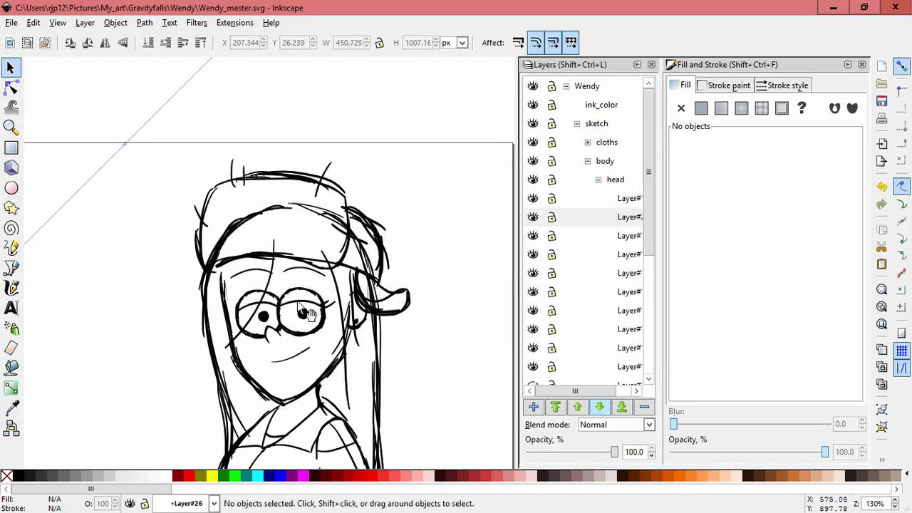
left_click(11, 288)
left_click_drag(371, 217, 474, 191)
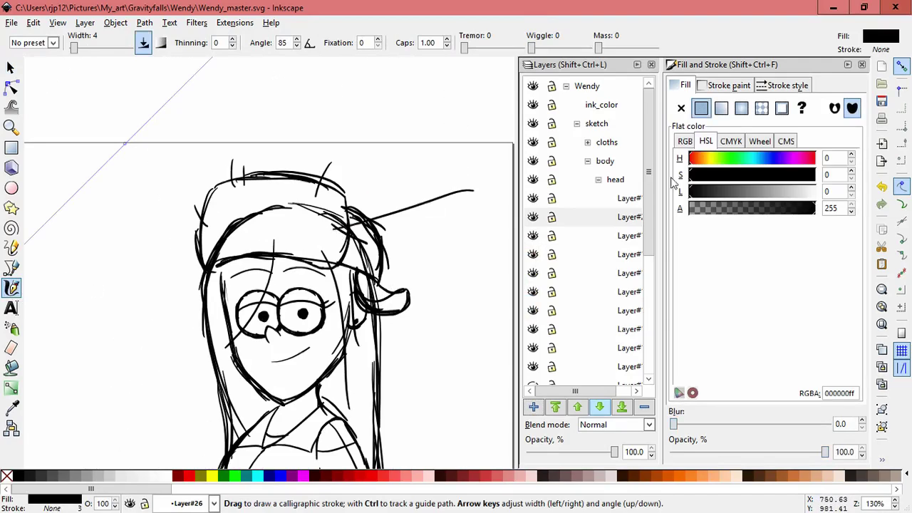
key("ctrl+z")
scroll(249, 239, "up", 1)
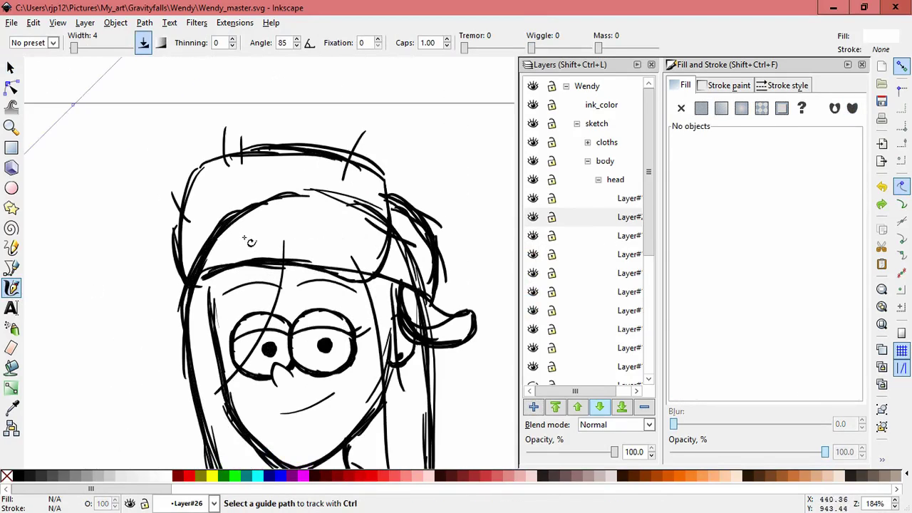
left_click_drag(293, 194, 324, 192)
mouse_move(238, 221)
left_mouse_down()
mouse_move(244, 229)
mouse_move(196, 268)
mouse_move(214, 243)
left_mouse_up()
mouse_move(328, 193)
left_mouse_down()
mouse_move(371, 207)
mouse_move(329, 184)
mouse_move(342, 200)
left_mouse_up()
mouse_move(386, 236)
left_mouse_down()
mouse_move(412, 266)
mouse_move(404, 262)
left_mouse_up()
mouse_move(430, 294)
left_mouse_down()
mouse_move(422, 329)
mouse_move(434, 341)
left_mouse_up()
left_click_drag(406, 223, 407, 224)
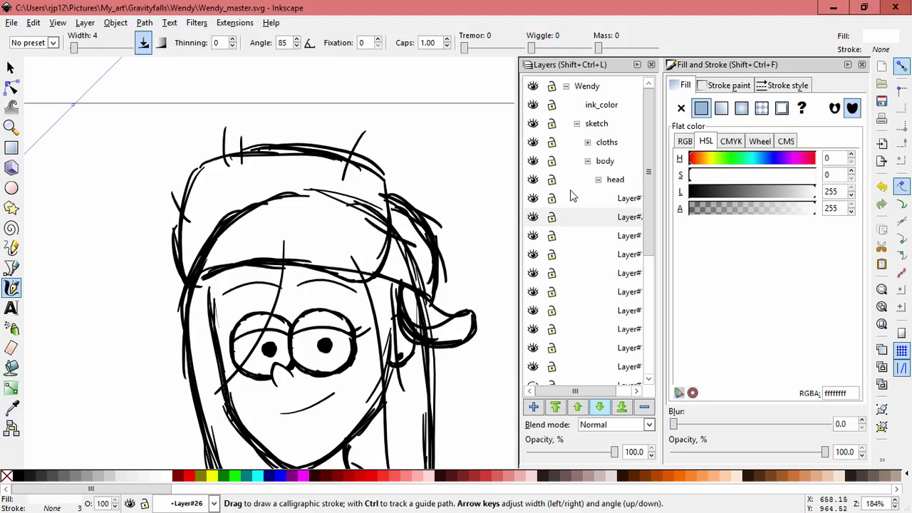
- Raise Layer#26 with the white cover strokes above the hair layer in the head group
left_click(537, 224)
left_click(578, 405)
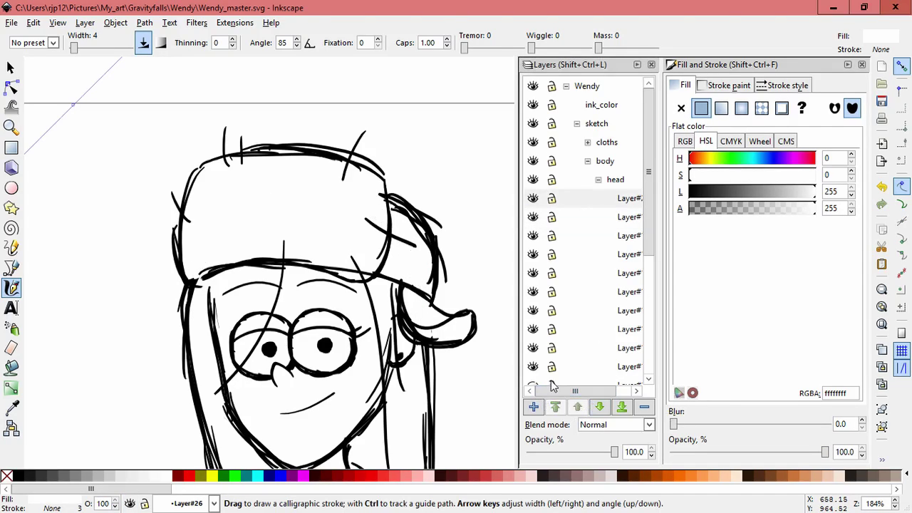
left_click(534, 204)
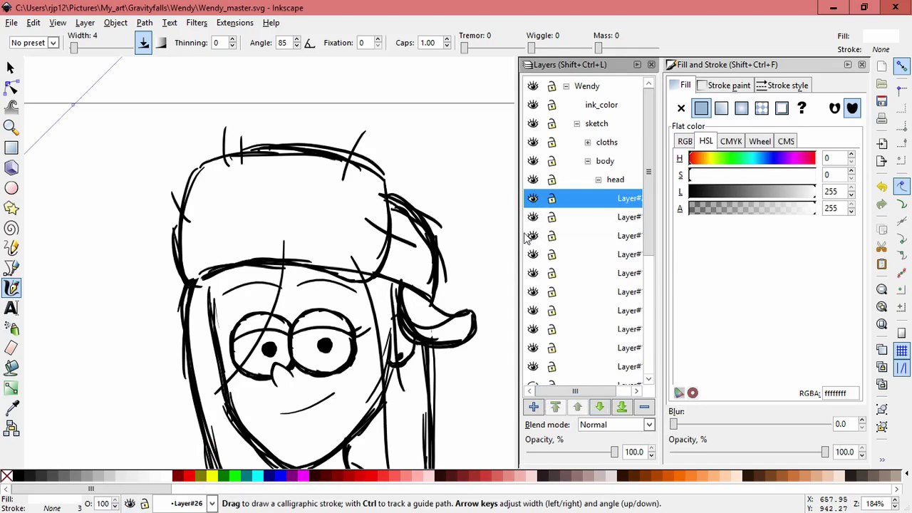
- Paint white strokes over the brow, eye and face lines behind the bangs and the ear lines beside the side strand
mouse_move(238, 318)
left_mouse_down()
mouse_move(246, 291)
mouse_move(207, 339)
left_mouse_up()
key("ctrl+z")
key("space")
mouse_move(319, 402)
left_mouse_down()
mouse_move(275, 260)
mouse_move(221, 271)
mouse_move(224, 286)
mouse_move(243, 261)
mouse_move(245, 309)
mouse_move(294, 279)
mouse_move(295, 266)
left_mouse_up()
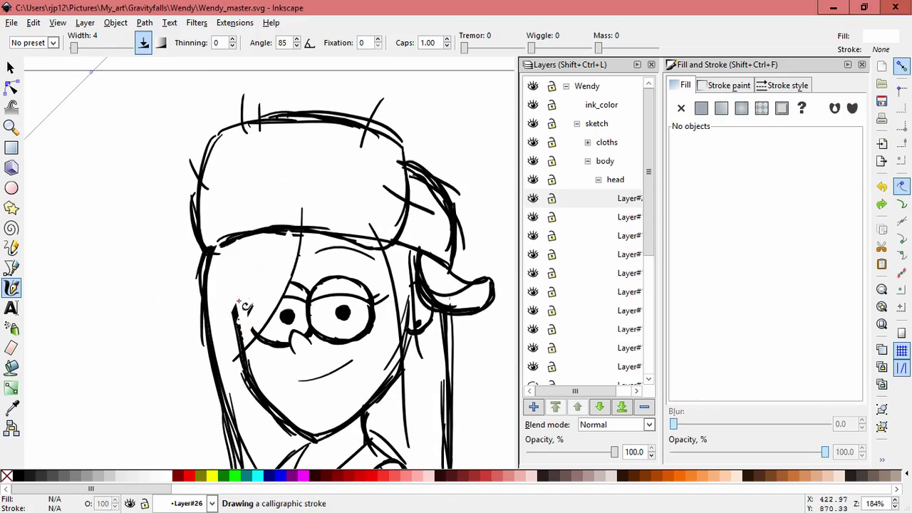
mouse_move(245, 306)
left_mouse_down()
mouse_move(262, 290)
mouse_move(246, 342)
mouse_move(257, 331)
left_mouse_up()
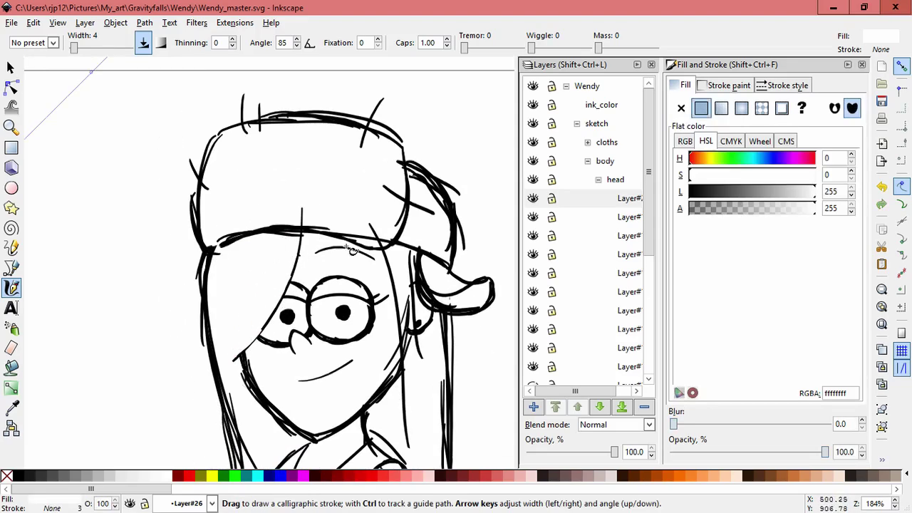
mouse_move(398, 284)
left_mouse_down()
mouse_move(410, 374)
mouse_move(405, 314)
mouse_move(414, 292)
left_mouse_up()
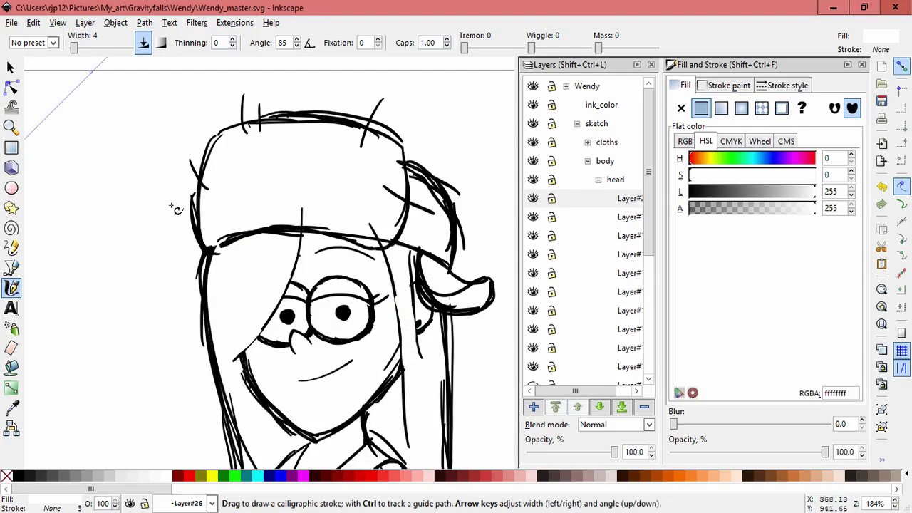
- Cut the two front bang strokes and paste them in place on a new layer above Layer#26
left_click(10, 67)
left_click(411, 245)
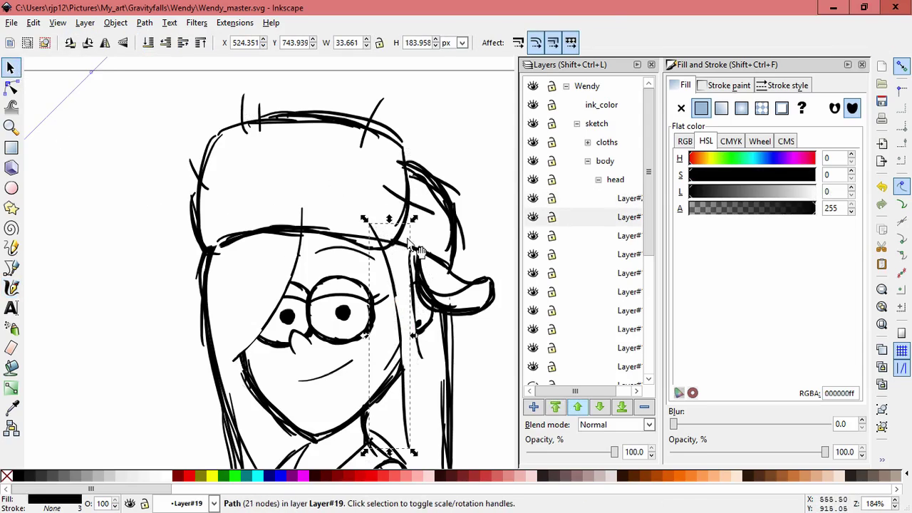
left_click(309, 224, "shift")
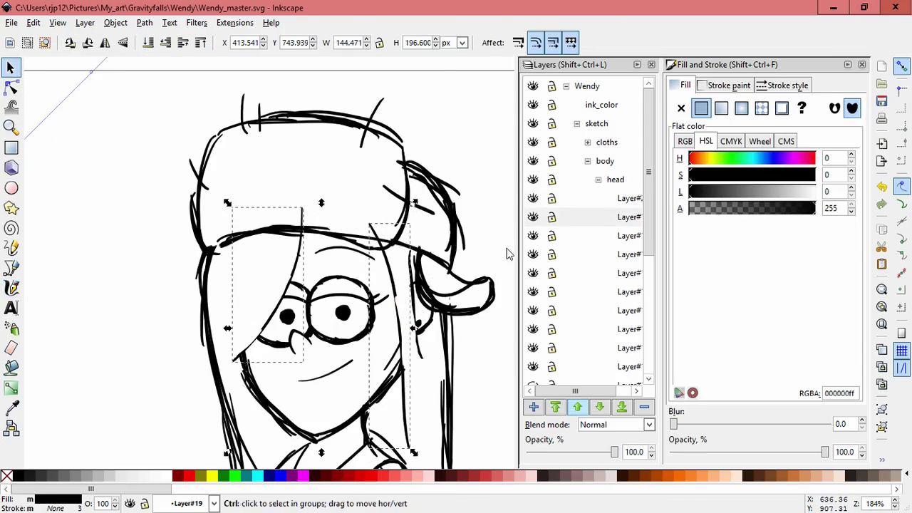
key("Delete")
left_click(611, 204)
left_click(533, 407)
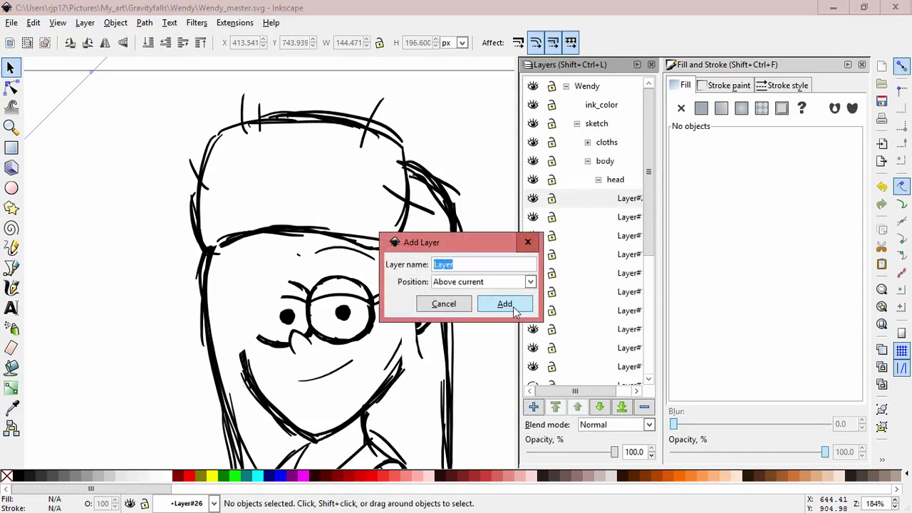
left_click(505, 304)
left_click(33, 22)
left_click(67, 140)
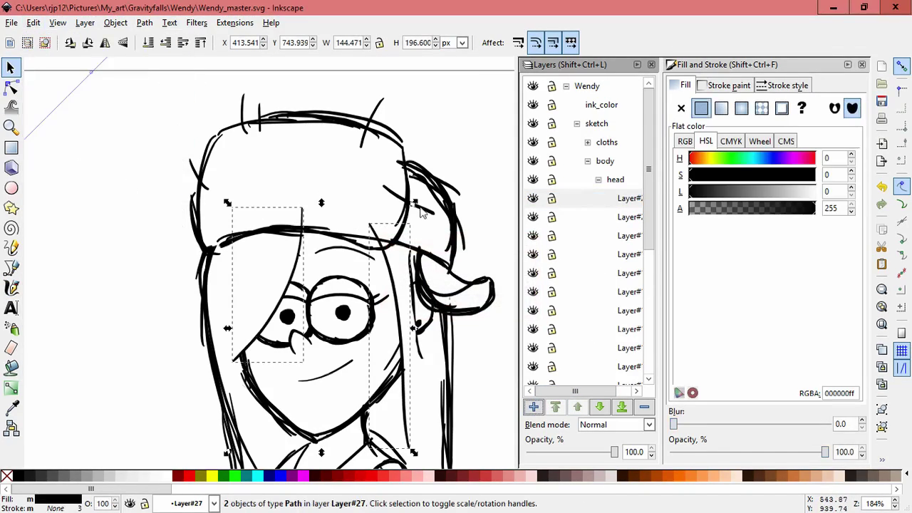
left_click(503, 296)
- Cut the hair strand stroke beside the ear and paste it in place on Layer#27
left_click(410, 267)
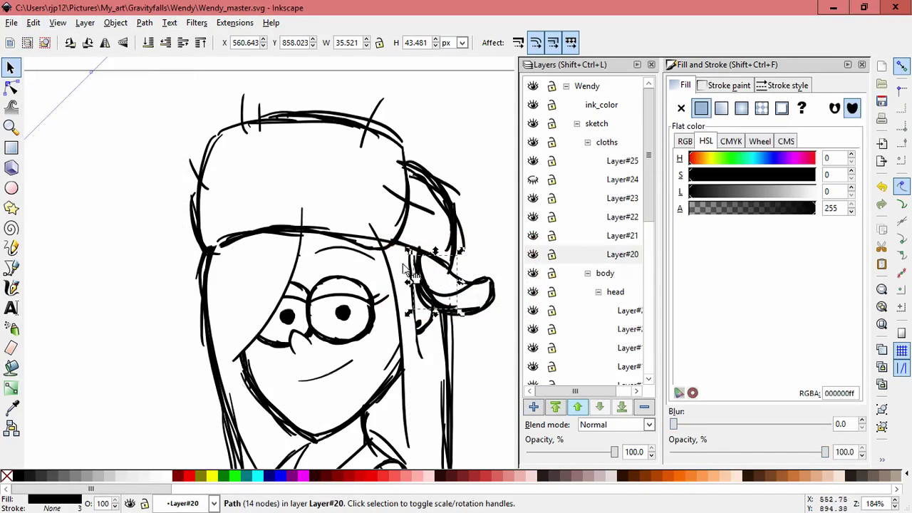
left_click(410, 261)
left_click(421, 355)
key("ctrl+x")
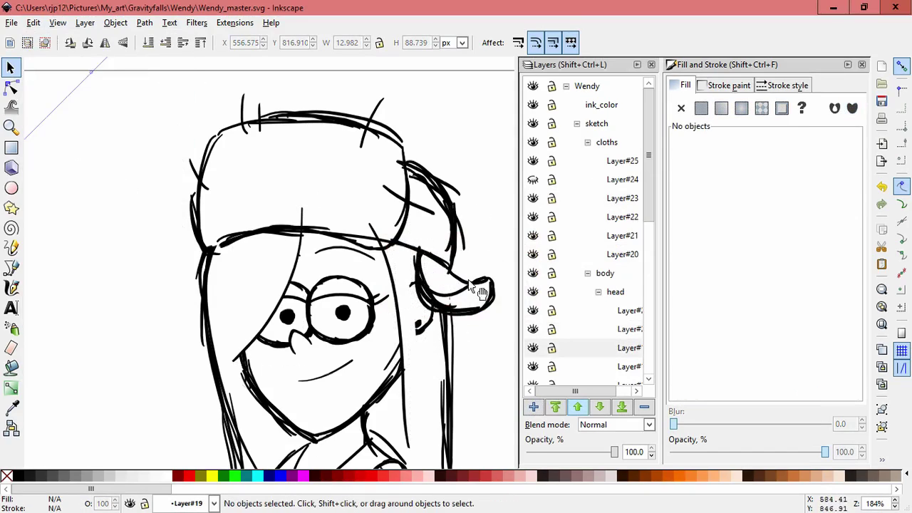
left_click(576, 313)
left_click(33, 22)
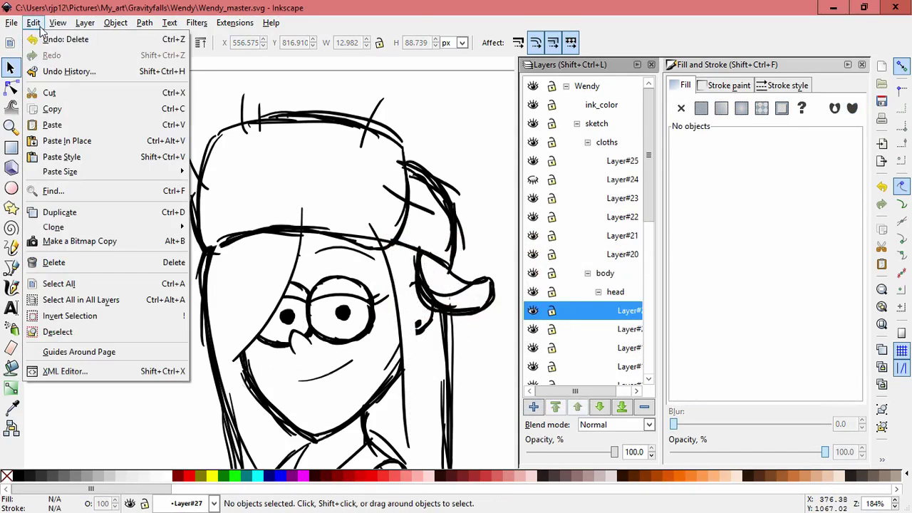
left_click(71, 141)
left_click(477, 226)
middle_click(185, 374, "shift")
middle_click(183, 381, "shift")
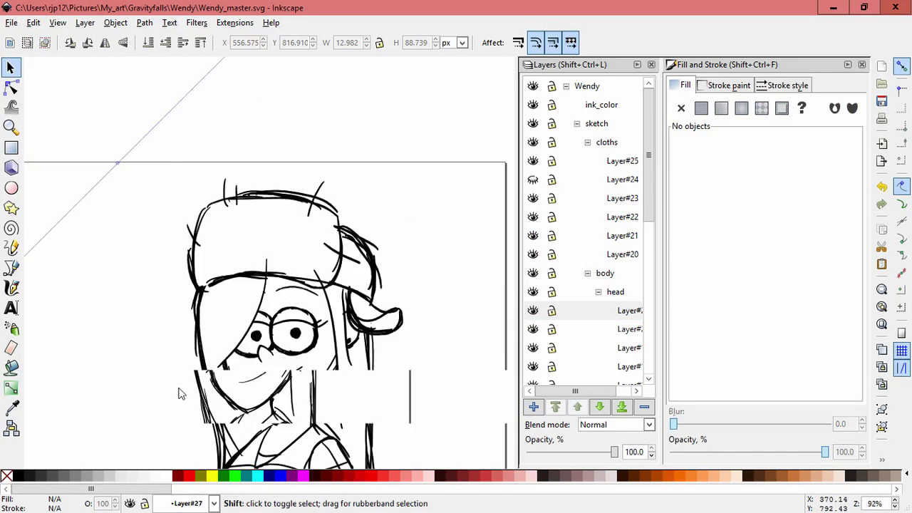
- Inspect the shirt's stripe and side line strokes to identify the layer they are on, and review the whole figure
middle_click(181, 385, "shift")
middle_click(181, 385, "shift")
left_click_drag(320, 376, 414, 208)
scroll(369, 263, "up", 3, "ctrl")
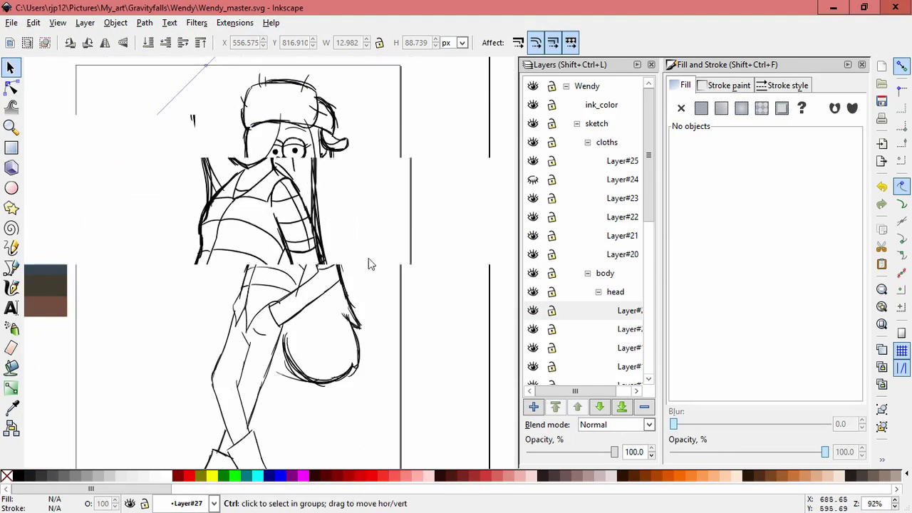
left_click_drag(317, 305, 339, 268)
left_click(331, 293)
left_click(337, 253)
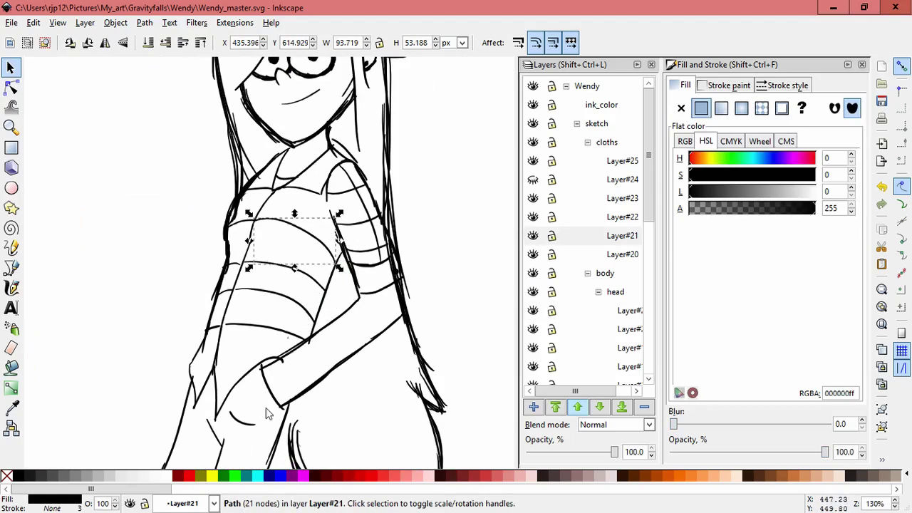
left_click(309, 345)
left_click(324, 295)
left_click(313, 319)
left_click(325, 313)
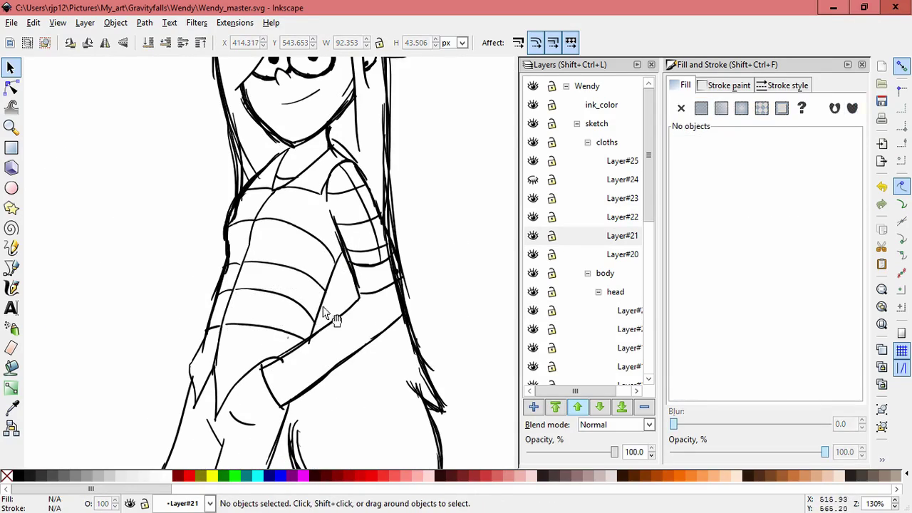
left_click(321, 314)
left_click_drag(305, 349, 307, 343)
left_click(375, 404)
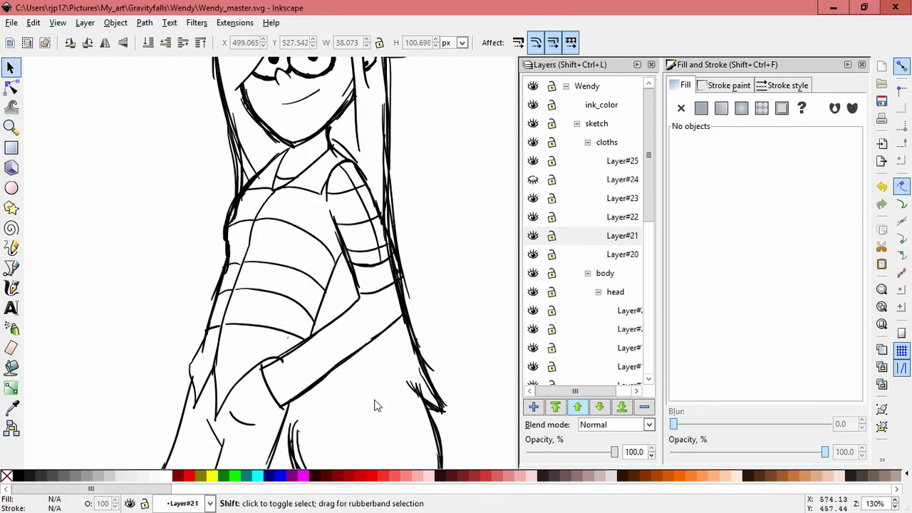
middle_click(375, 404, "shift")
middle_click(375, 404, "shift")
left_click_drag(452, 393, 420, 281)
scroll(399, 327, "down", 1)
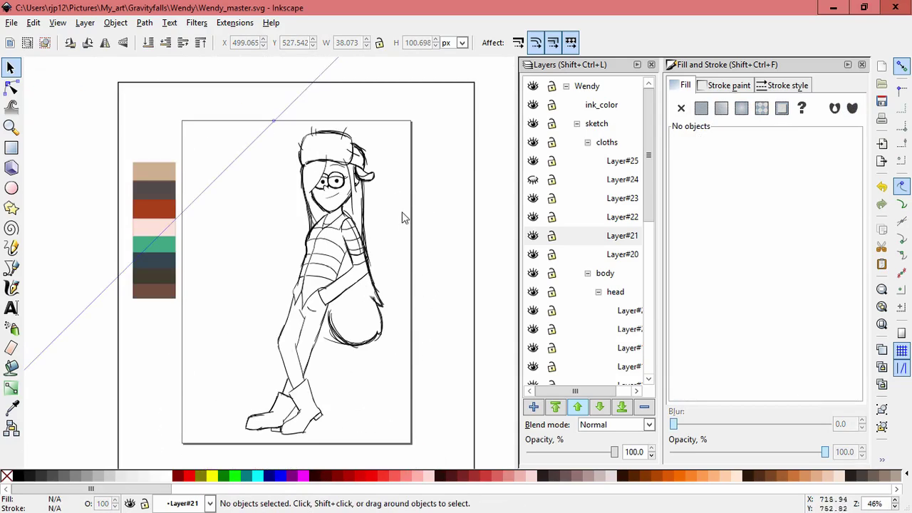
scroll(401, 214, "up", 1)
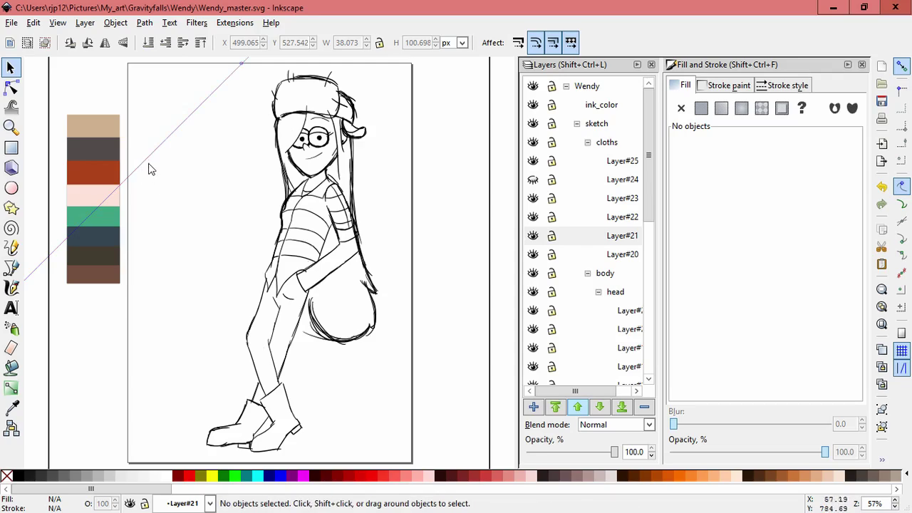
- Move the diagonal guide off the character, placing it above the upper edge of the outer frame
left_click_drag(148, 160, 325, 251)
scroll(208, 258, "down", 2)
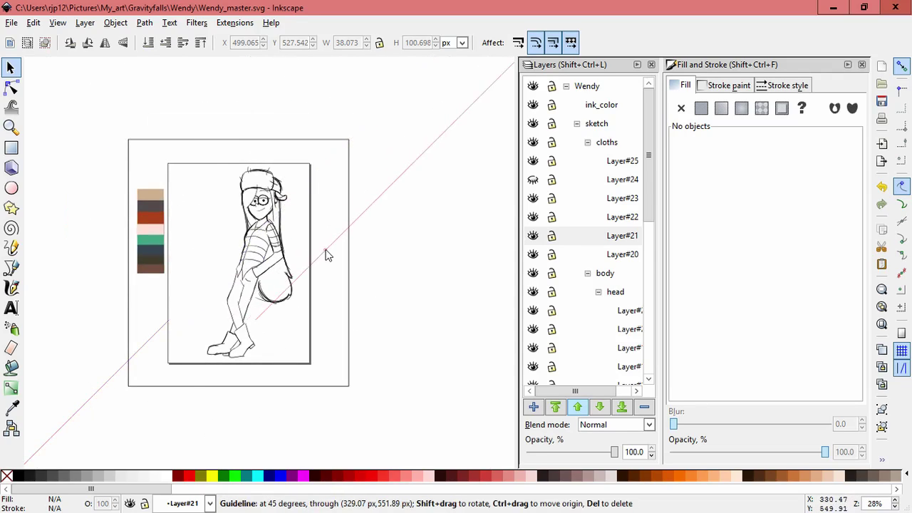
left_click_drag(397, 179, 250, 112)
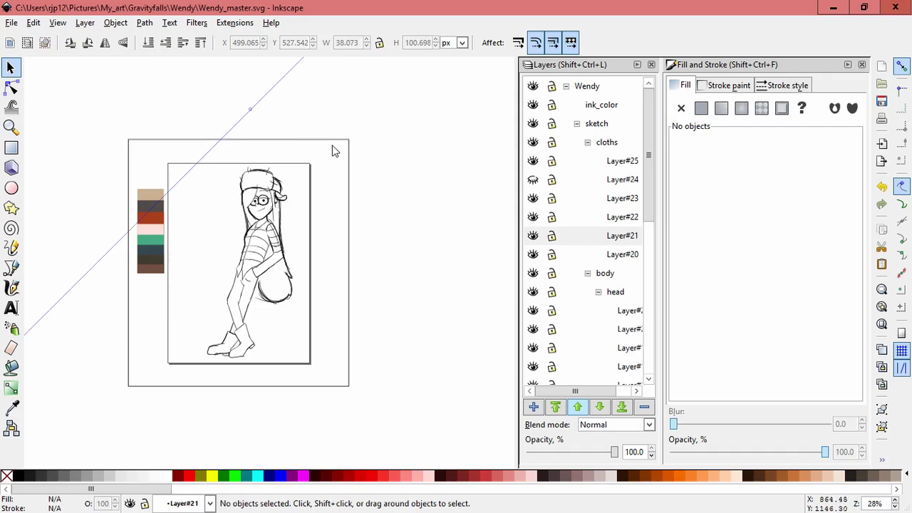
left_click_drag(264, 98, 277, 104)
- Toggle the visibility of Layer#21 and select a sleeve stroke to check which lines the layer holds
left_click(529, 236)
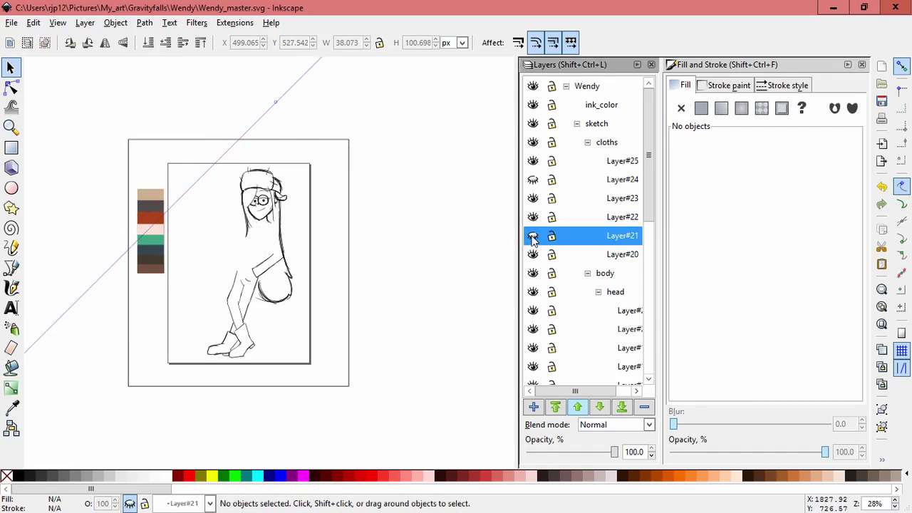
left_click(528, 236)
left_click(282, 250)
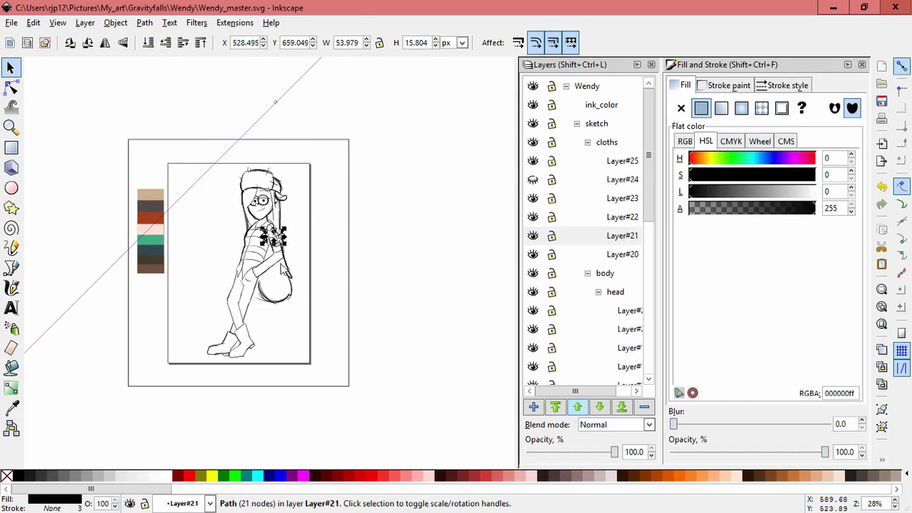
left_click(395, 251)
left_click(533, 236)
left_click(534, 235)
- Lock Layer#20 through Layer#25 in the cloths group, and collapse and lock the body group
left_click(552, 236)
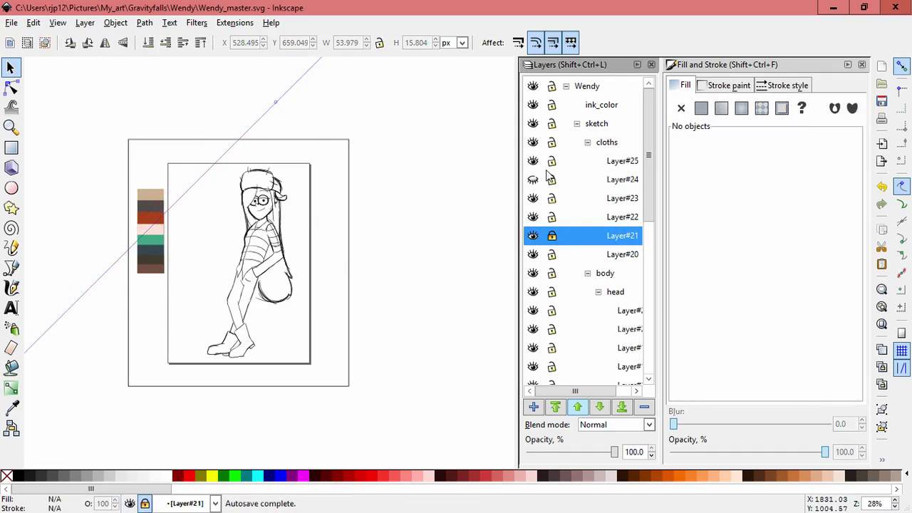
left_click_drag(556, 187, 556, 245)
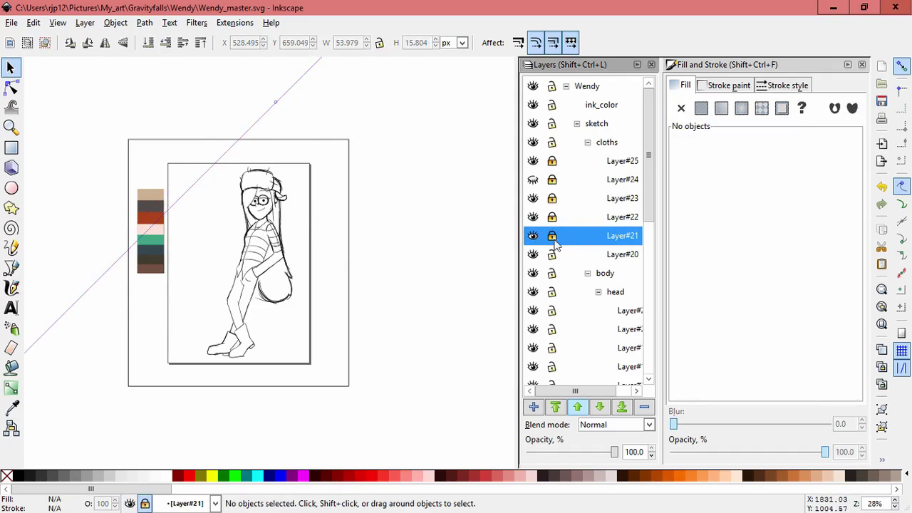
left_click(588, 274)
left_click(552, 273)
- Hide and reshow the body group and the cloths group in turn to check what each contains
left_click(533, 274)
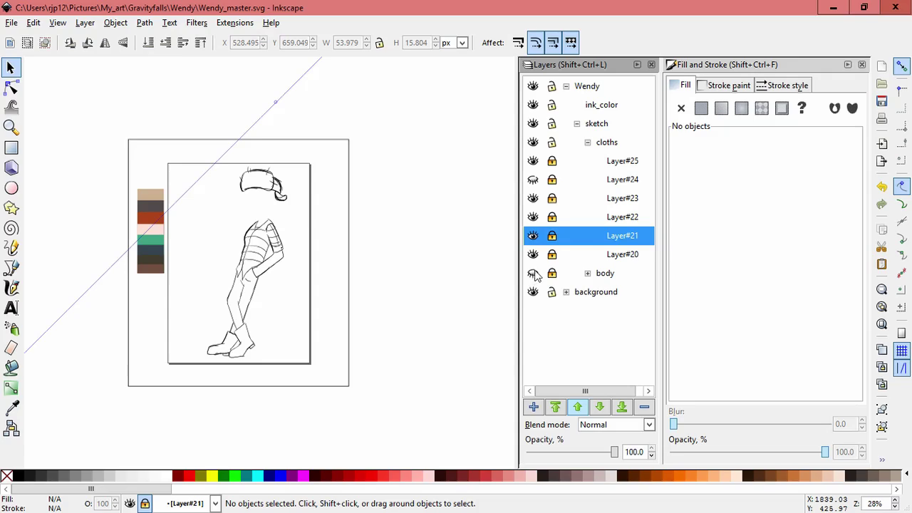
left_click(534, 273)
left_click(533, 143)
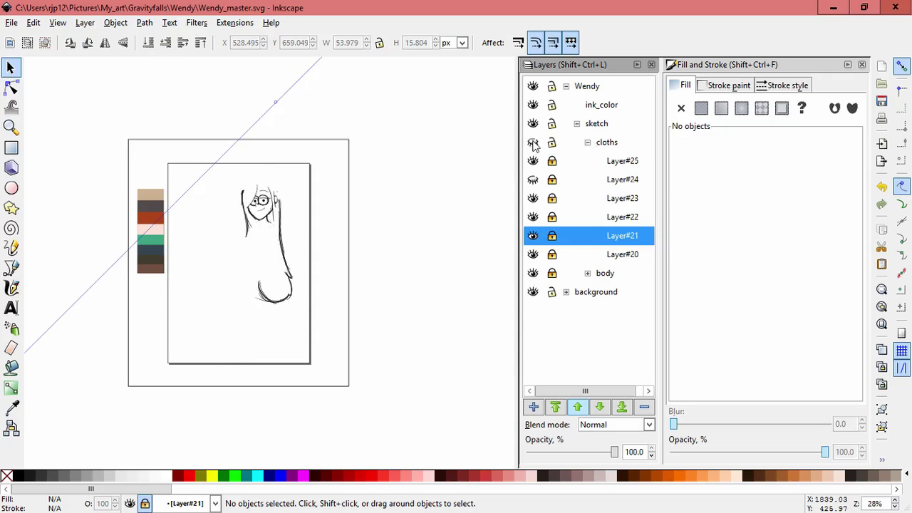
left_click(533, 143)
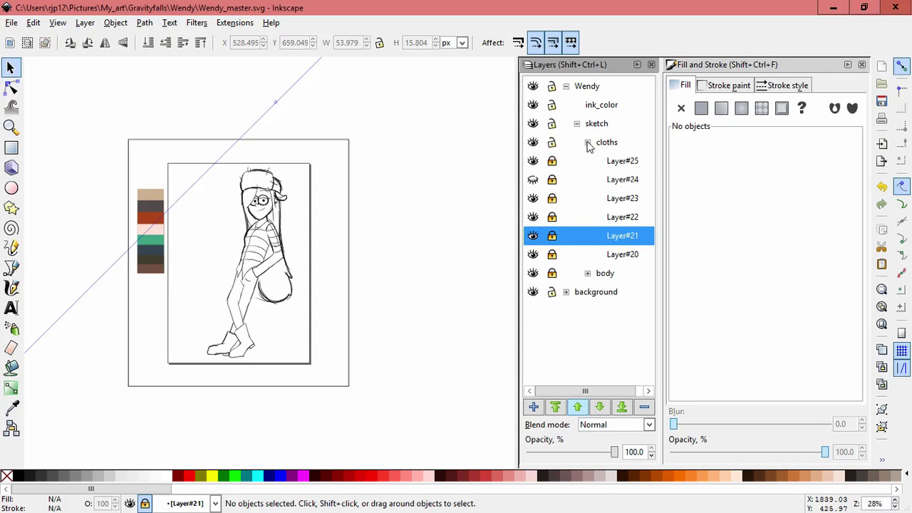
- Make Layer#24 visible and add a new layer above Layer#25 in the cloths group
left_click(533, 180)
left_click(620, 161)
left_click(538, 411)
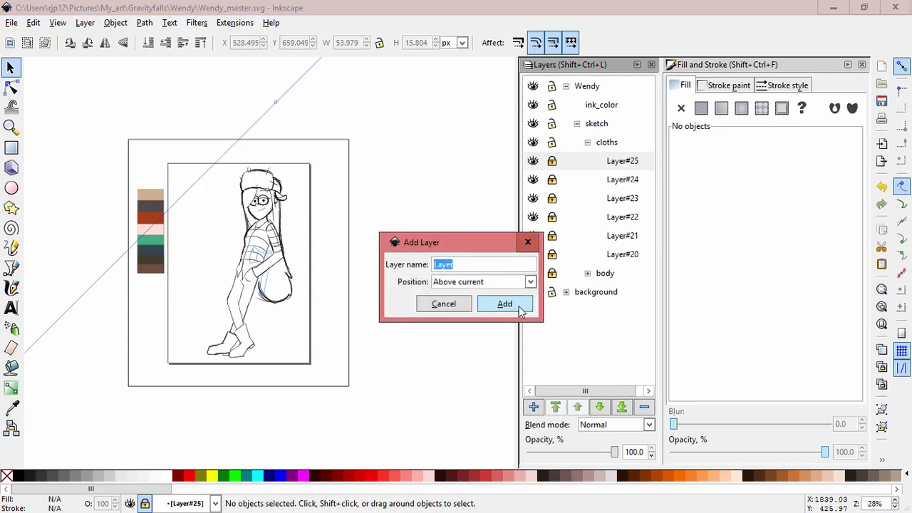
left_click(519, 308)
- Move the diagonal guide clear of the character and turn off the display of guides
left_click_drag(276, 103, 152, 109)
left_click(58, 23)
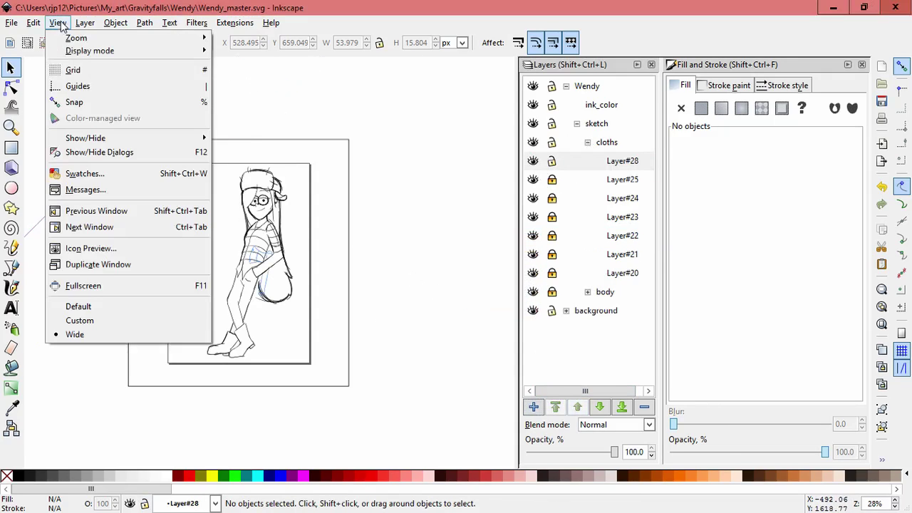
left_click(84, 89)
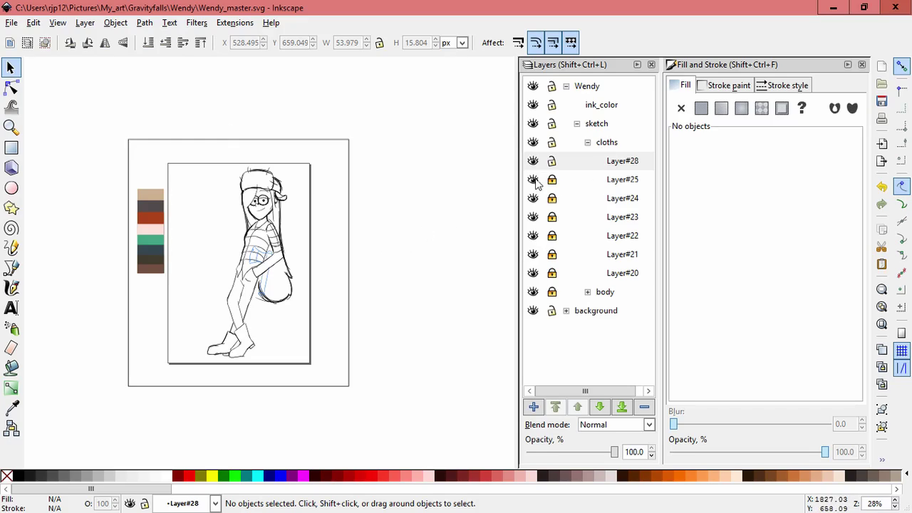
- Recolour all the blue strokes on Layer#24 black, and add a new layer above Layer#25
mouse_move(351, 348)
left_mouse_down()
mouse_move(250, 308)
mouse_move(188, 203)
left_mouse_up()
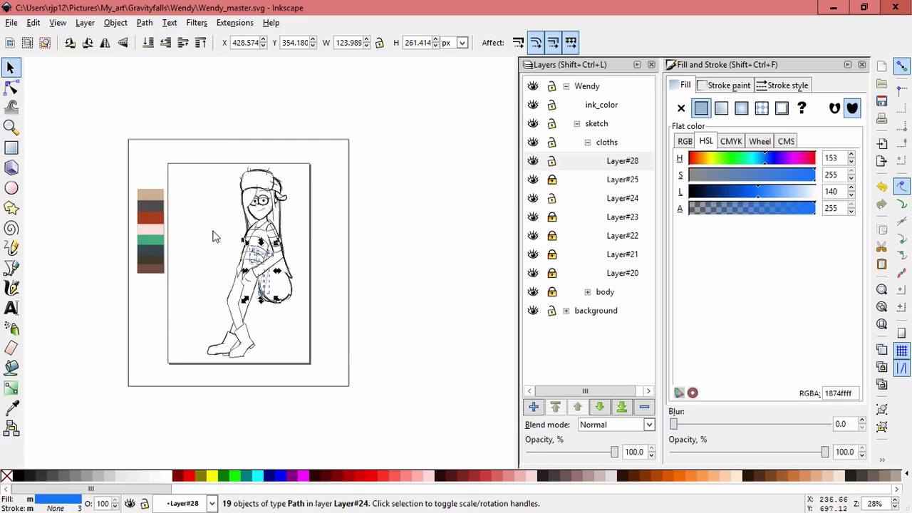
left_click(19, 476)
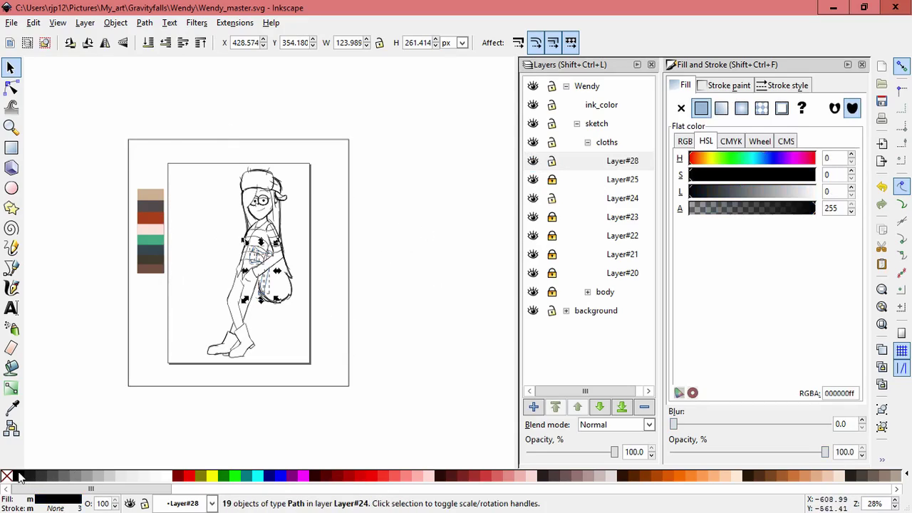
left_click(568, 178)
left_click(534, 407)
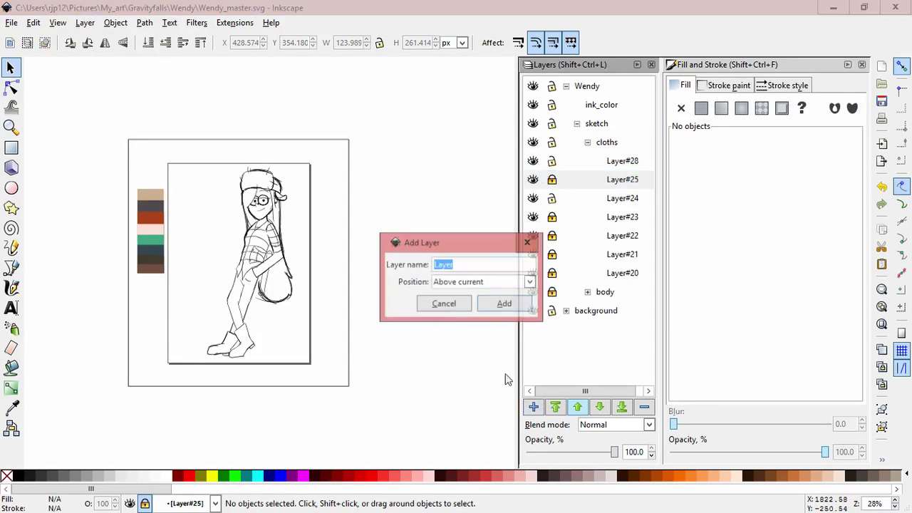
left_click(503, 305)
- Paint white calligraphy strokes on Layer#29 over the lower shirt stripe where it crosses the axe head, undoing the misplaced strokes
left_click(11, 287)
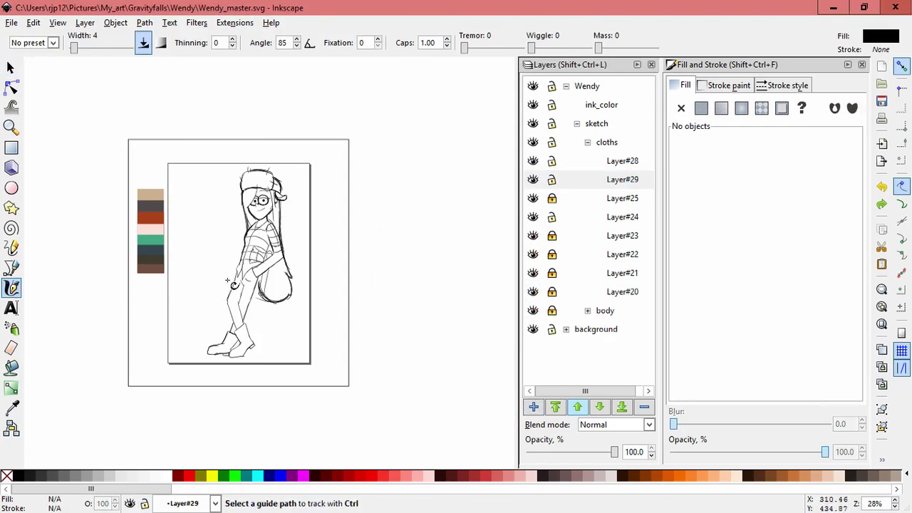
scroll(292, 206, "up", 3)
scroll(293, 206, "up", 5)
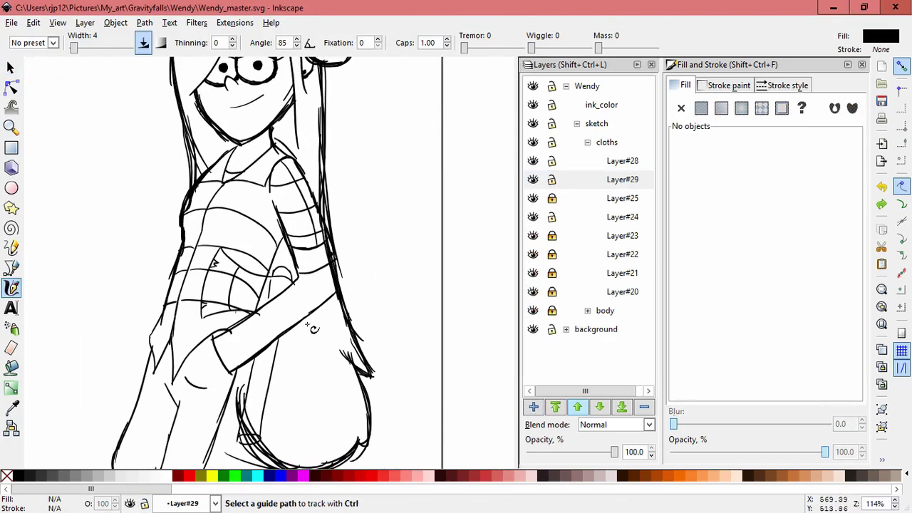
left_click_drag(473, 218, 380, 290)
left_click_drag(804, 191, 907, 187)
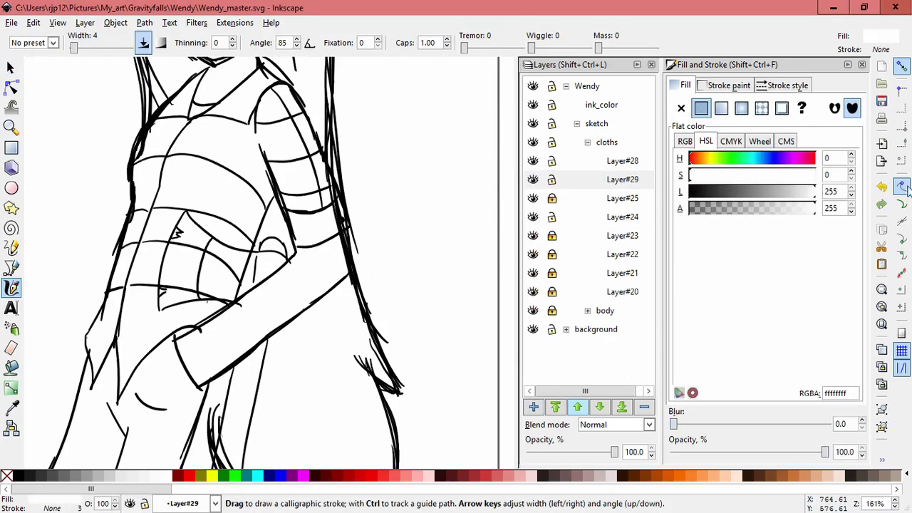
key("ctrl+z")
key("ctrl+z")
scroll(225, 288, "up", 2)
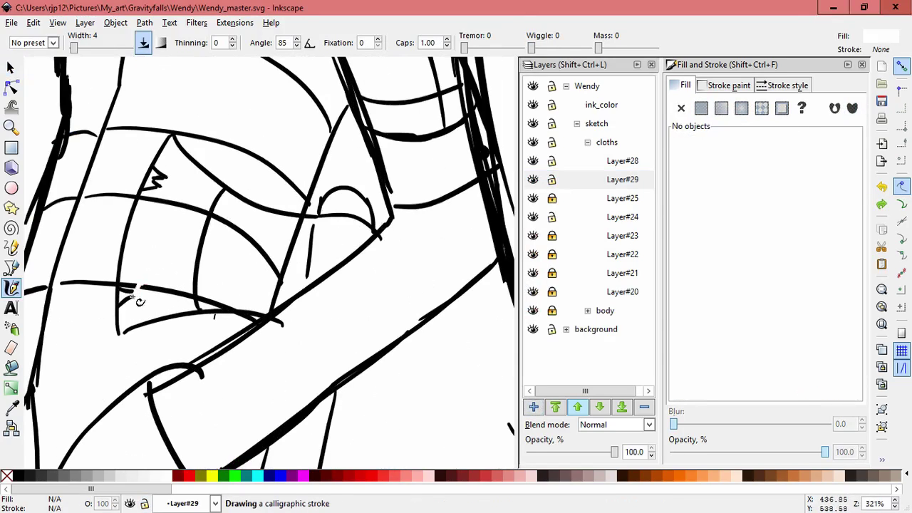
mouse_move(130, 285)
left_mouse_down()
mouse_move(245, 306)
mouse_move(179, 295)
mouse_move(196, 289)
left_mouse_up()
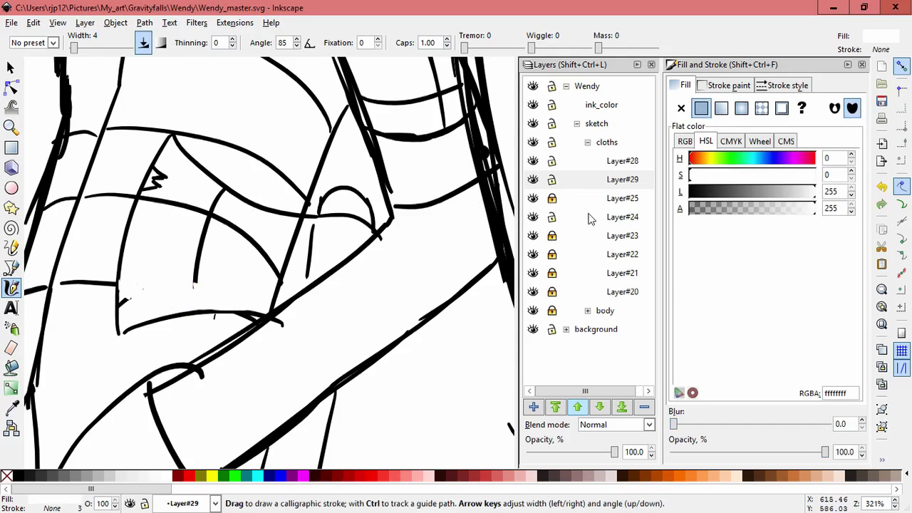
- Lower Layer#29 with the white cover strokes beneath Layer#24
left_click(562, 182)
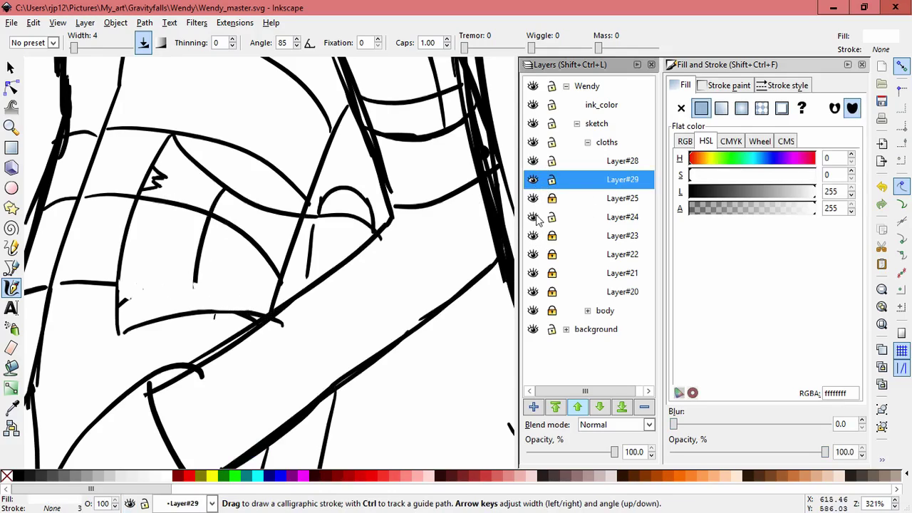
left_click(600, 407)
left_click(599, 407)
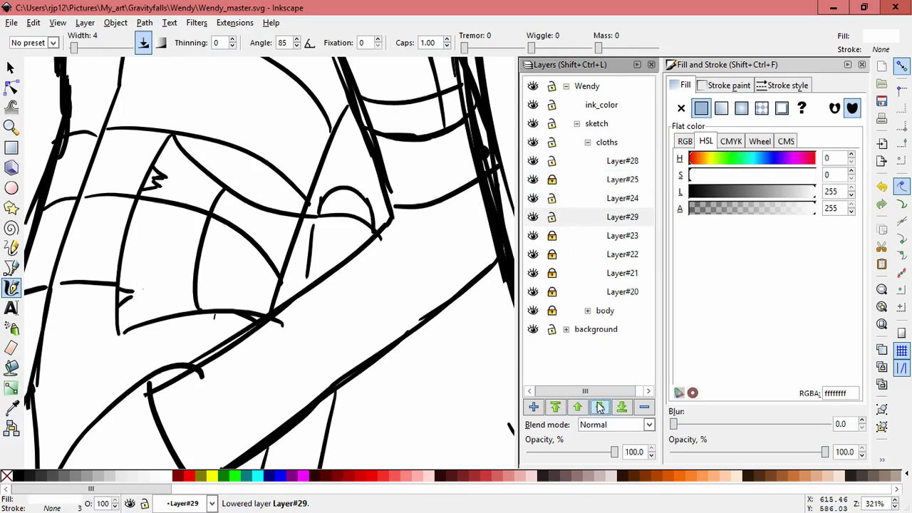
- Paint white strokes on Layer#29 over the shirt stripe and side line that run through the axe head
left_click(536, 220)
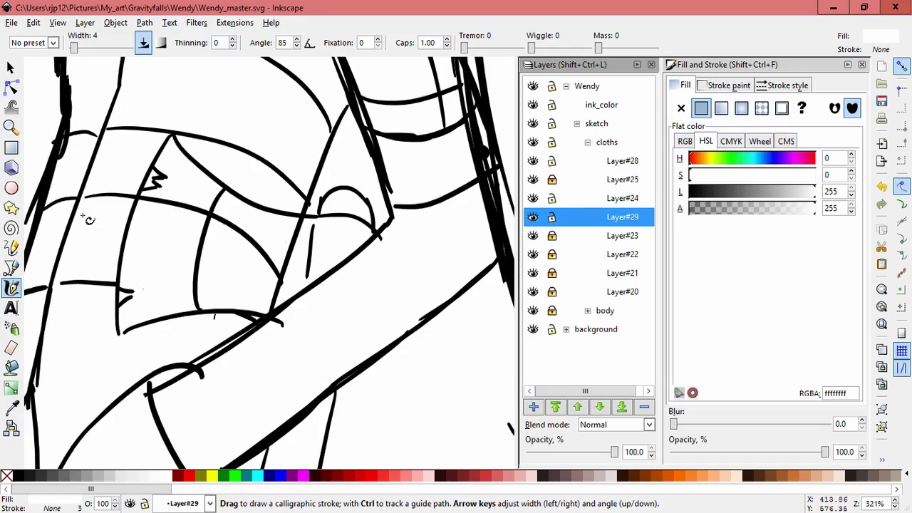
mouse_move(87, 220)
left_mouse_down()
mouse_move(152, 200)
mouse_move(269, 232)
mouse_move(310, 227)
mouse_move(260, 243)
mouse_move(285, 264)
mouse_move(271, 298)
left_mouse_up()
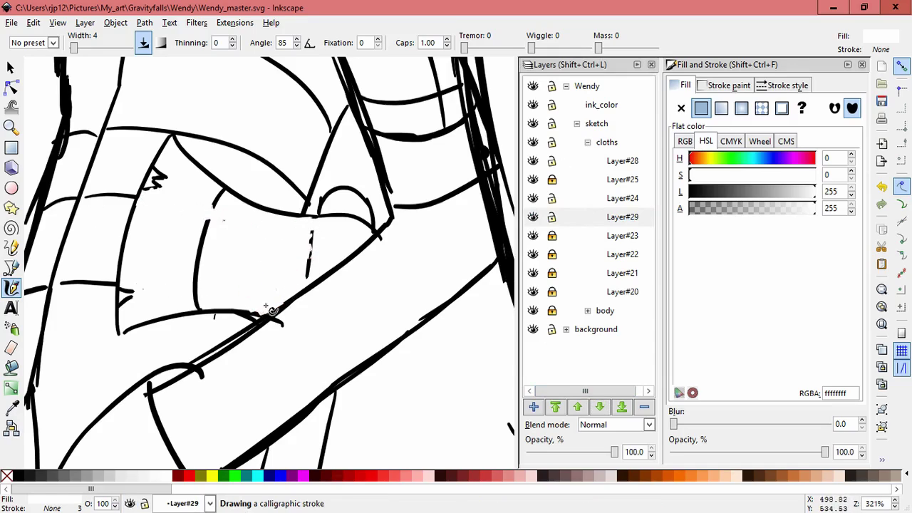
left_click_drag(210, 226, 209, 231)
- Paint white strokes on Layer#29 over the hair lines that cross the lower end of the axe handle
key("space")
left_click_drag(280, 353, 318, 41)
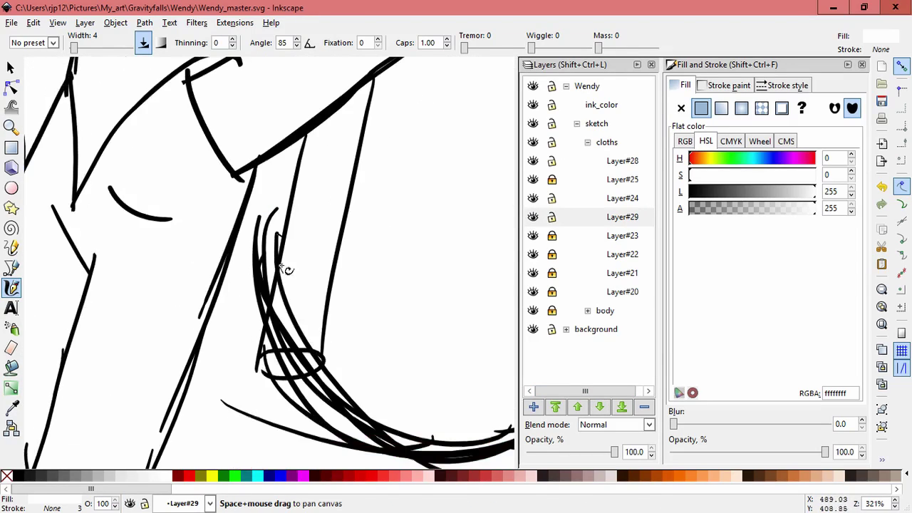
left_click_drag(281, 271, 277, 312)
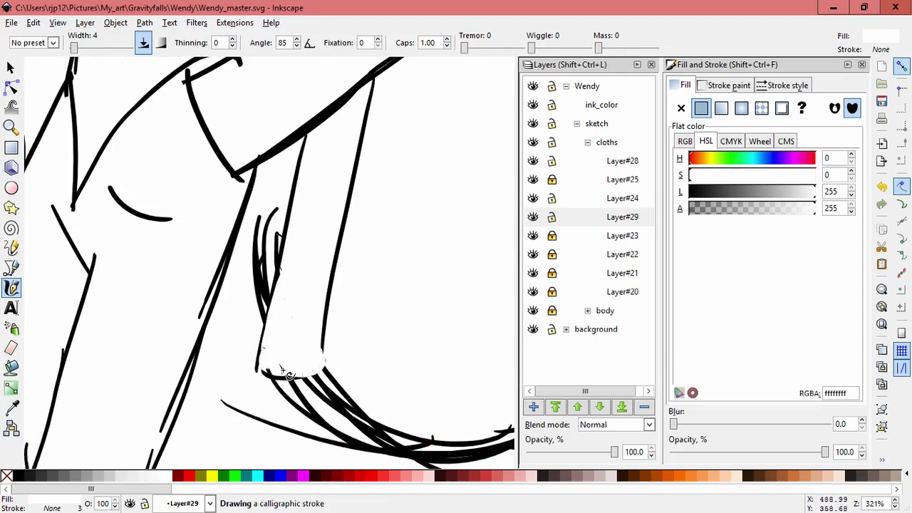
- Lock Layer#29 and Layer#24, and make Layer#28 the active layer
scroll(366, 333, "down", 6)
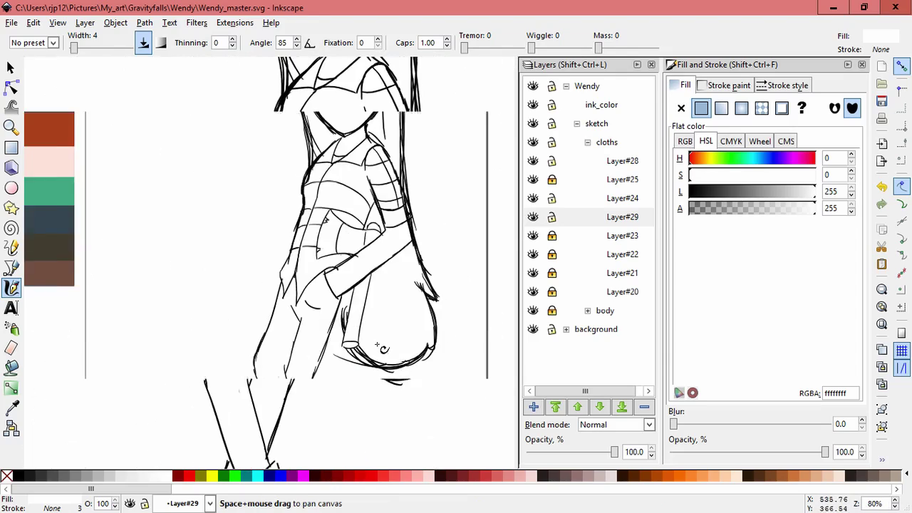
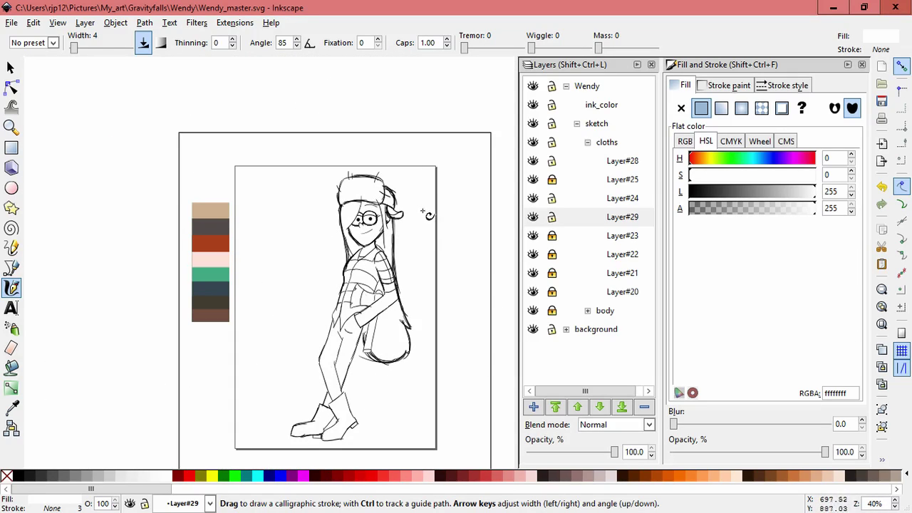
left_click(554, 218)
left_click(554, 200)
left_click(597, 163)
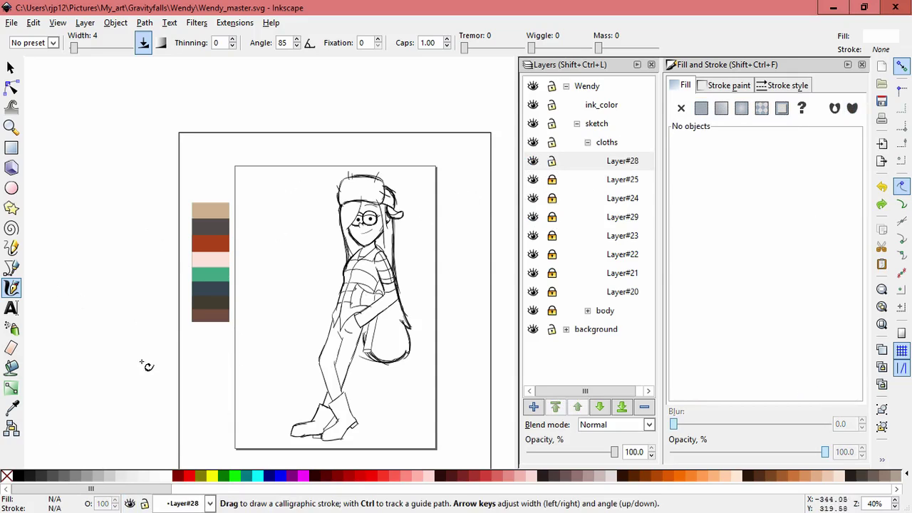
- Sample the tan swatch and hatch the hat's front panel and ear flap with diagonal tan strokes on Layer#28
left_click(11, 408)
key("c")
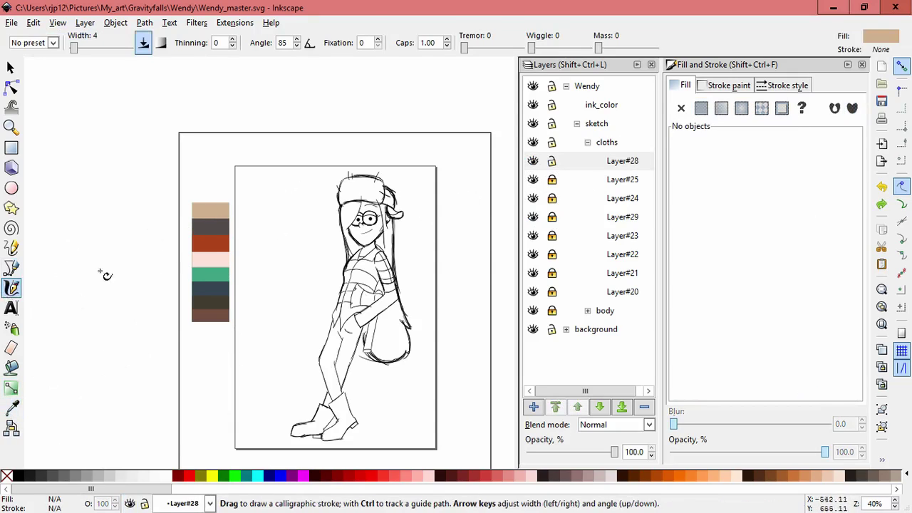
scroll(326, 244, "up", 2)
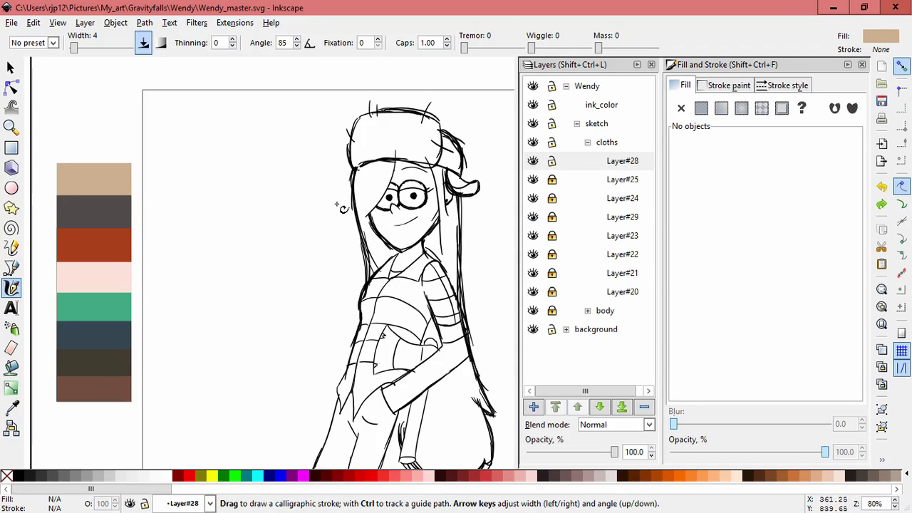
scroll(341, 230, "up", 2)
left_click_drag(385, 120, 228, 322)
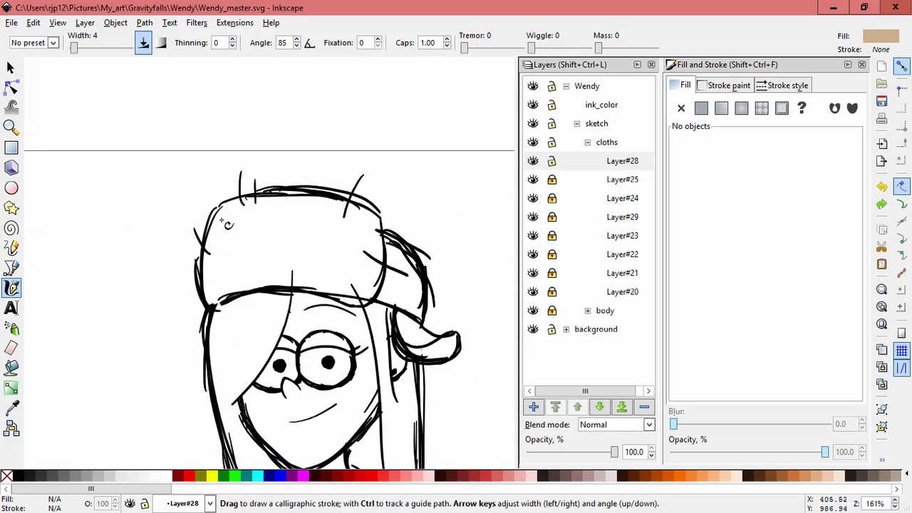
left_click_drag(222, 219, 206, 251)
mouse_move(242, 206)
left_mouse_down()
mouse_move(214, 265)
mouse_move(229, 282)
left_mouse_up()
left_click_drag(277, 208, 244, 276)
key("ctrl+z")
mouse_move(295, 210)
left_mouse_down()
mouse_move(243, 288)
mouse_move(251, 285)
left_mouse_up()
key("ctrl+z")
mouse_move(305, 210)
left_mouse_down()
mouse_move(270, 276)
mouse_move(282, 278)
left_mouse_up()
left_click_drag(337, 206, 298, 277)
left_click_drag(343, 216, 314, 282)
mouse_move(359, 225)
left_mouse_down()
mouse_move(334, 272)
mouse_move(363, 288)
left_mouse_up()
left_click_drag(374, 231, 370, 251)
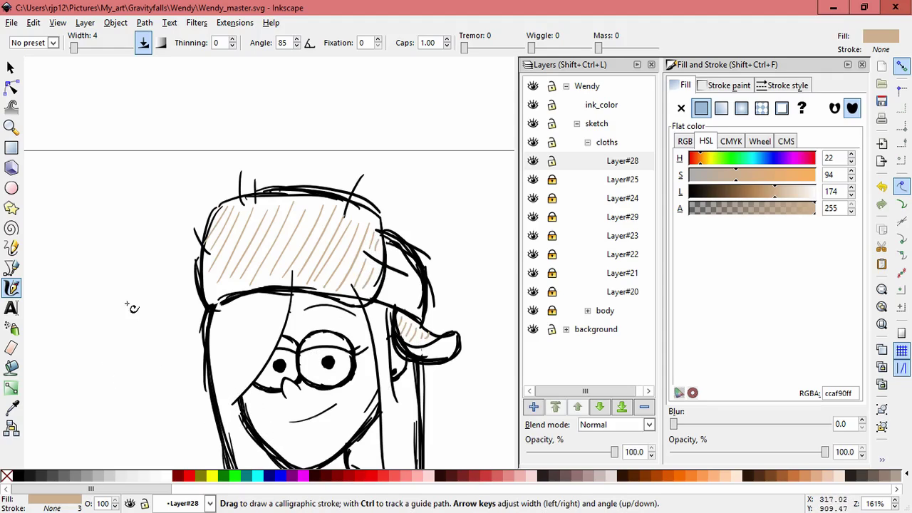
- Shorten the bangs line and the hair strand beside the cheek so their upper ends stop at the hat brim
left_click(11, 68)
key("Escape")
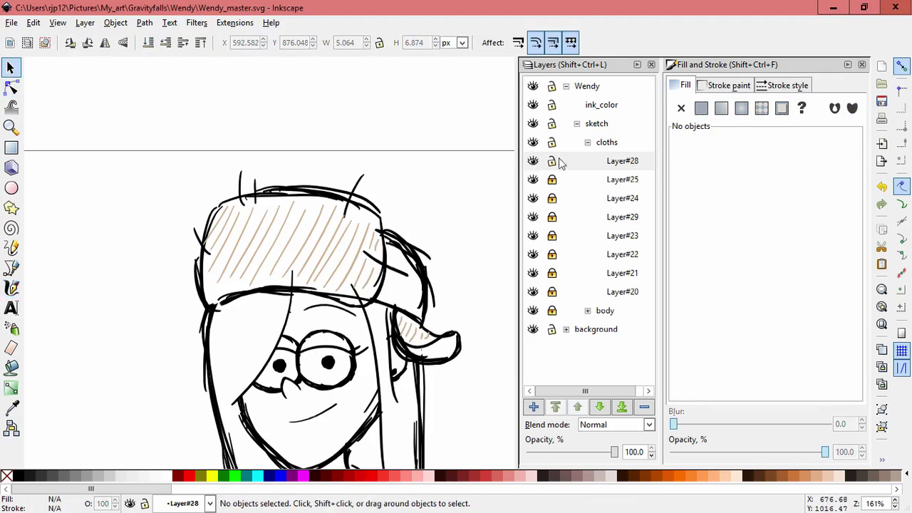
left_click(301, 329)
left_click(349, 314, "shift")
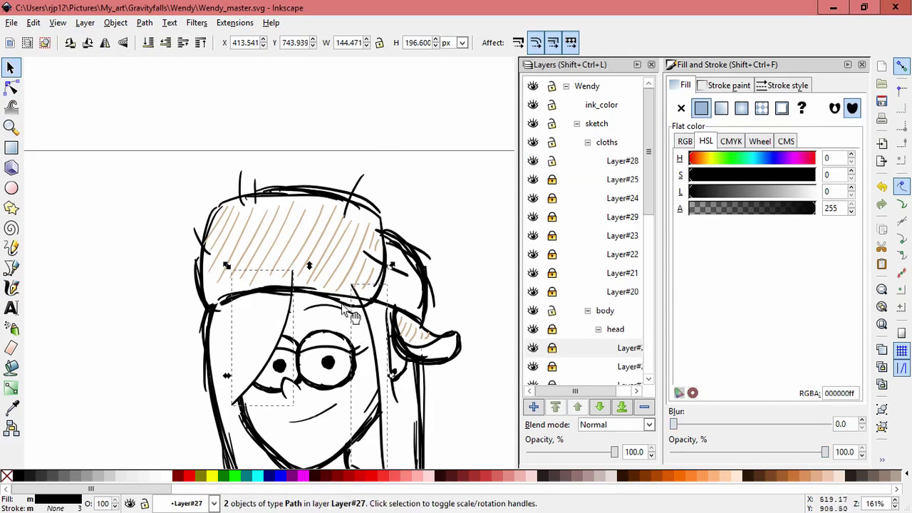
key("Escape")
left_click(374, 333)
left_click_drag(347, 280, 360, 303)
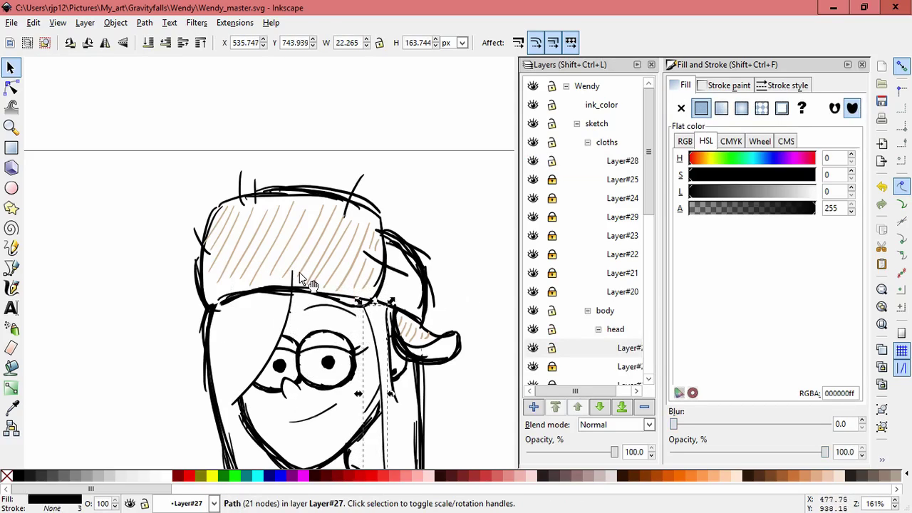
left_click(291, 291)
left_click_drag(299, 271, 292, 283)
left_click(497, 276)
- Delete the overlapping duplicate strokes along the jaw on the bangs side, leaving one clean line on Layer#12
scroll(494, 292, "down", 3, "ctrl")
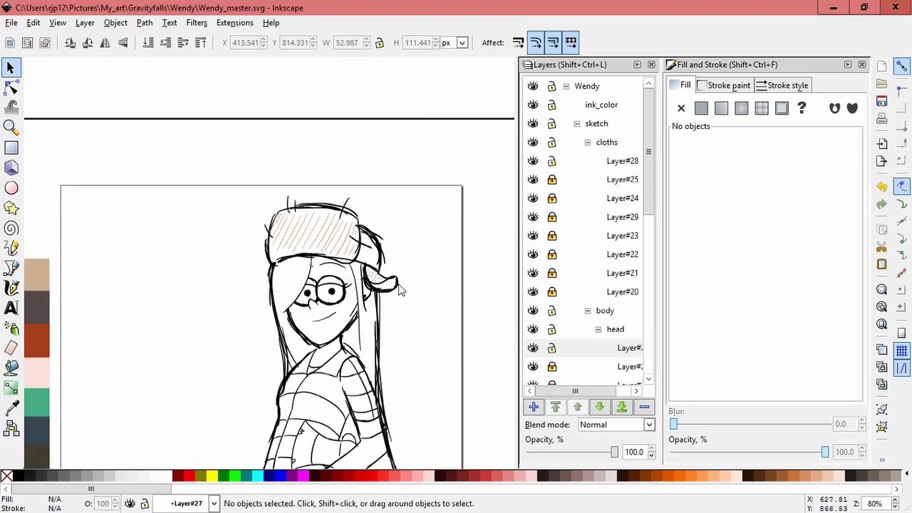
left_click_drag(293, 352, 249, 350)
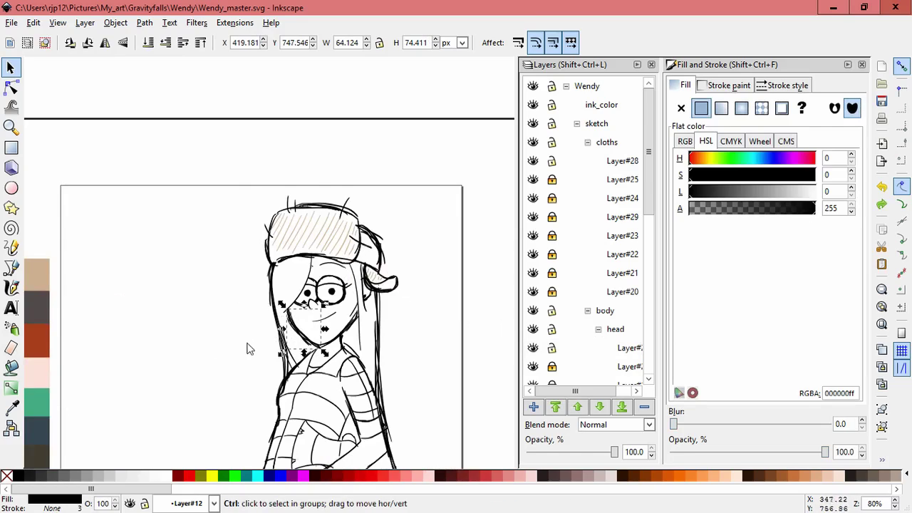
scroll(249, 349, "up", 1, "ctrl")
scroll(314, 362, "up", 1, "ctrl")
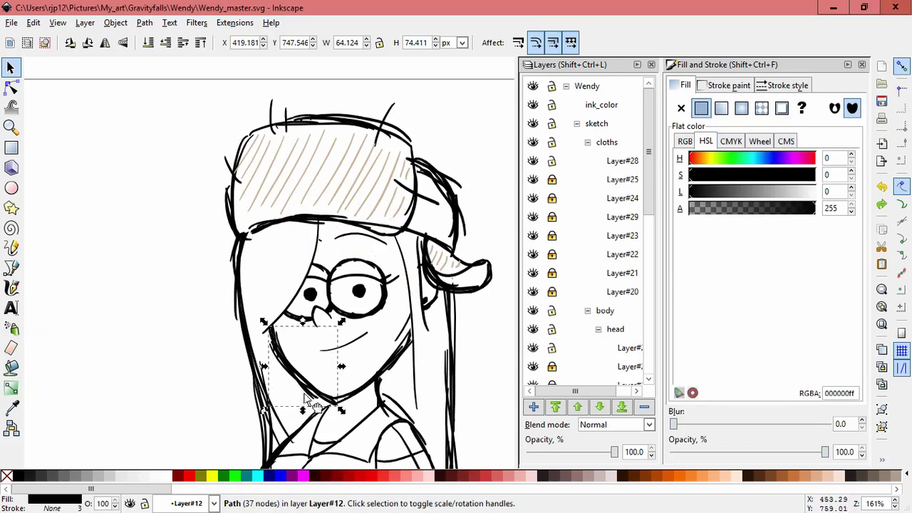
left_click(183, 400)
key("Delete")
mouse_move(289, 384)
left_mouse_down()
mouse_move(241, 406)
mouse_move(176, 407)
left_mouse_up()
key("Delete")
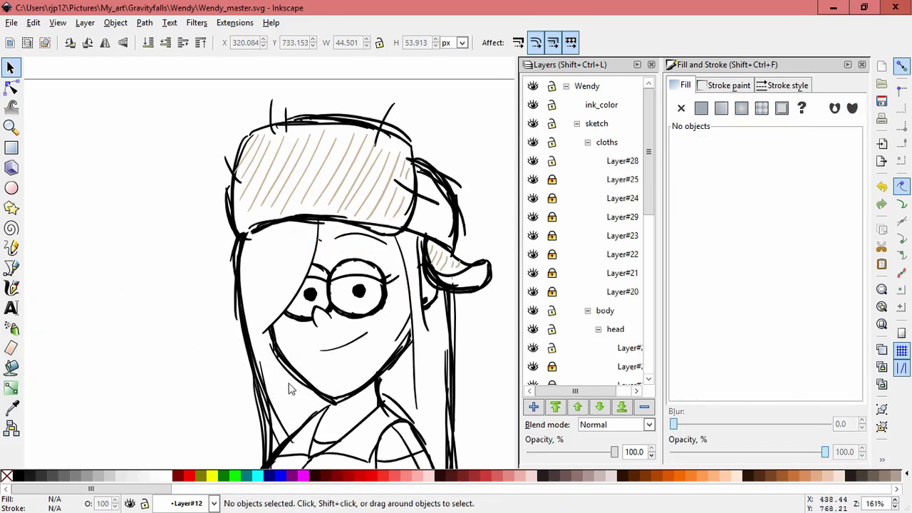
left_click_drag(336, 404, 193, 382)
key("Delete")
mouse_move(276, 352)
left_mouse_down()
mouse_move(150, 348)
mouse_move(176, 362)
mouse_move(283, 362)
mouse_move(336, 406)
left_mouse_up()
key("Delete")
key("Delete")
key("Escape")
key("Escape")
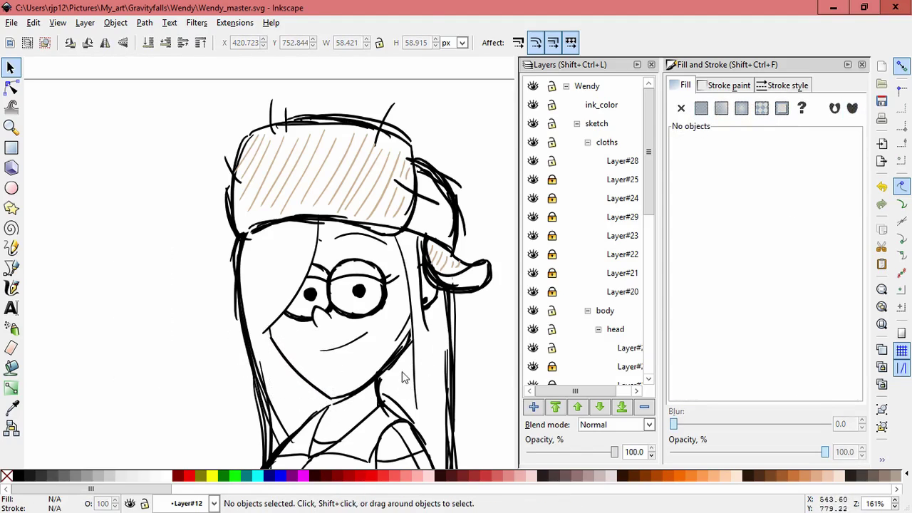
left_click_drag(283, 364, 285, 369)
key("Escape")
- Set the calligraphy fill to black and draw a curved stroke that closes the gap in the jawline at the chin
left_click(11, 287)
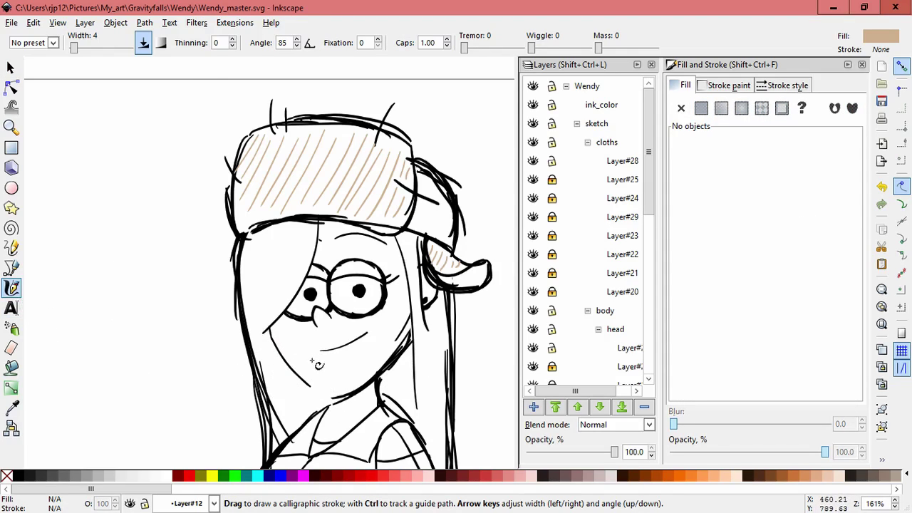
left_click_drag(285, 332, 334, 386)
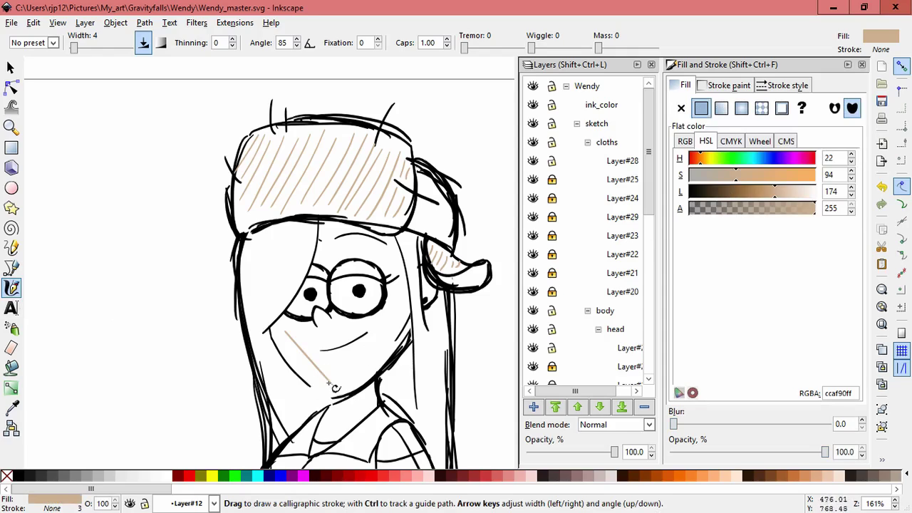
left_click(19, 475)
key("ctrl+z")
key("ctrl+z")
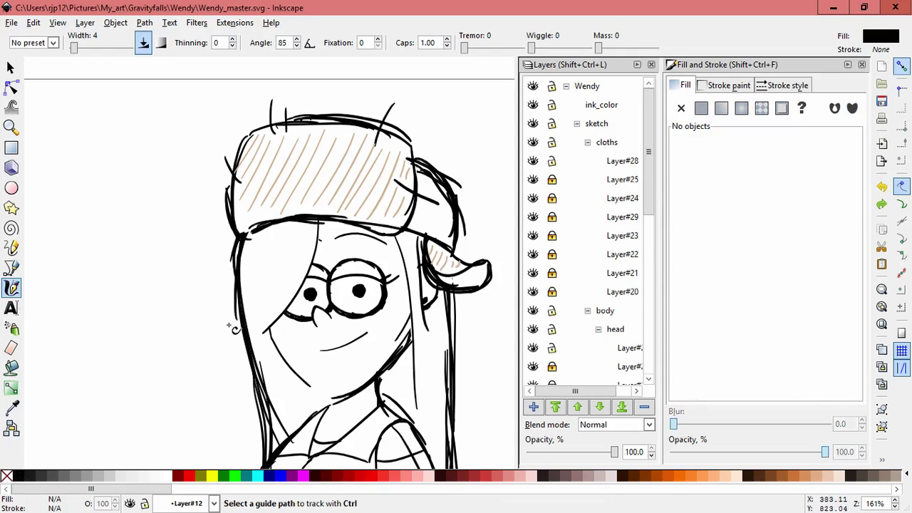
scroll(352, 391, "up", 2, "ctrl")
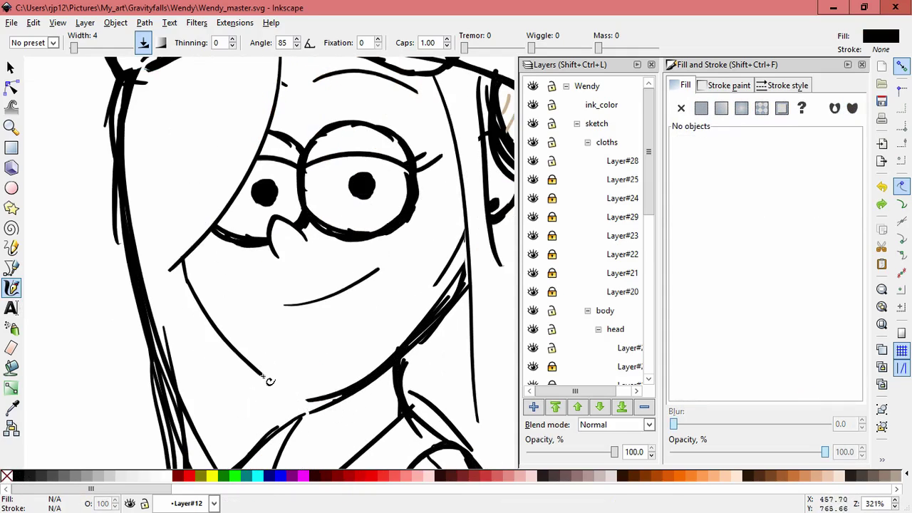
left_click_drag(279, 383, 343, 387)
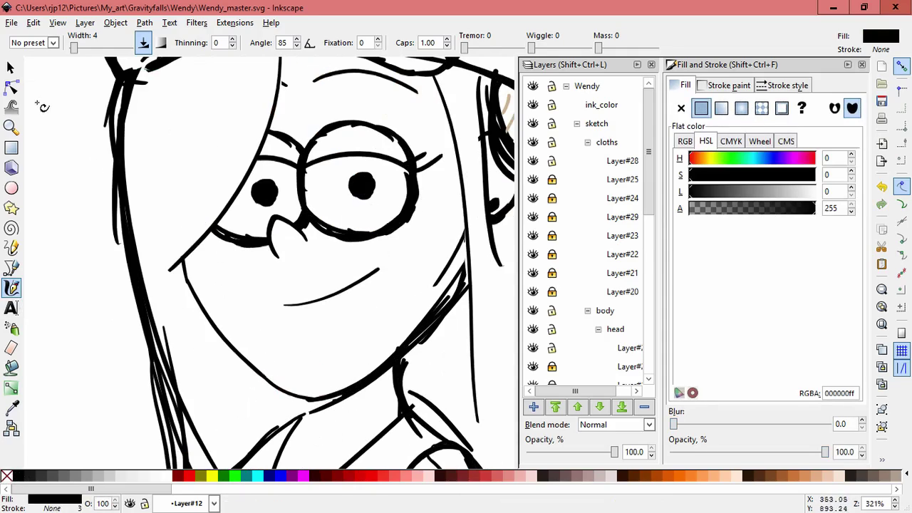
- Delete the overlapping duplicate strokes along the other side of the jaw, between the chin and the hair strand
key("s")
left_click_drag(433, 268, 372, 314)
key("Delete")
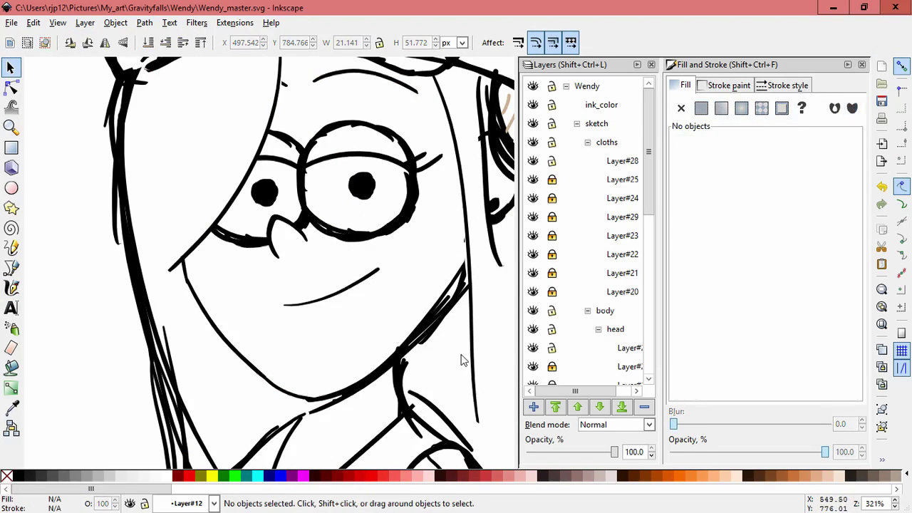
left_click_drag(448, 291, 344, 310)
key("Delete")
left_click_drag(442, 305, 402, 279)
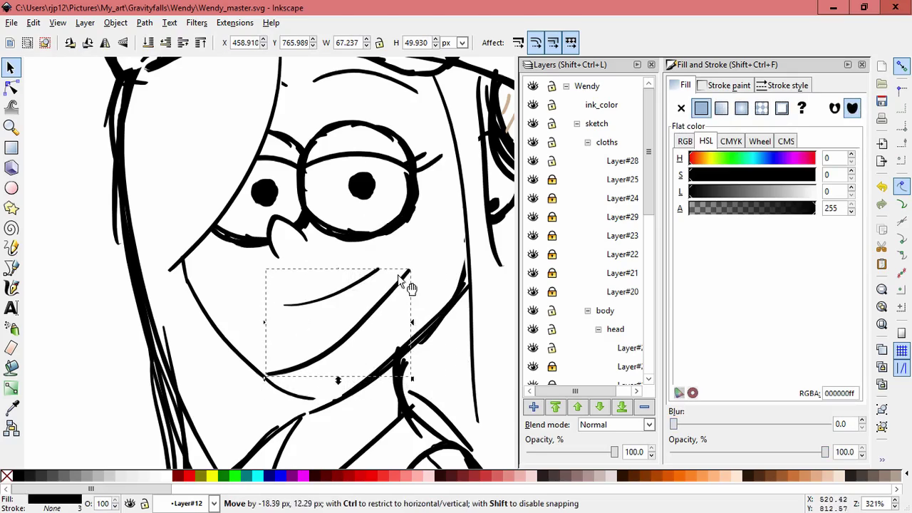
key("ctrl+z")
mouse_move(322, 408)
left_mouse_down()
mouse_move(360, 429)
mouse_move(372, 411)
mouse_move(444, 390)
left_mouse_up()
key("Delete")
key("Delete")
left_click_drag(443, 324, 456, 363)
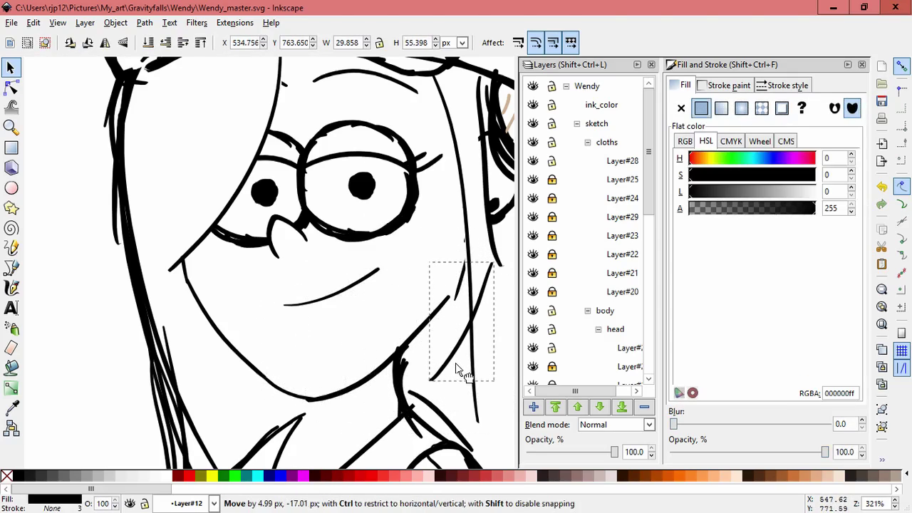
key("Delete")
- Stretch and reposition the remaining jaw strokes into one line from the chin up to the hair strand
left_click(453, 302)
left_click_drag(457, 291, 476, 273)
left_click_drag(425, 315, 434, 322)
left_click(264, 397)
left_click_drag(295, 406, 290, 405)
key("Escape")
- Reduce the back of the neck to a single line and draw a short black stroke joining the chin to the collar
left_click(438, 349)
key("Delete")
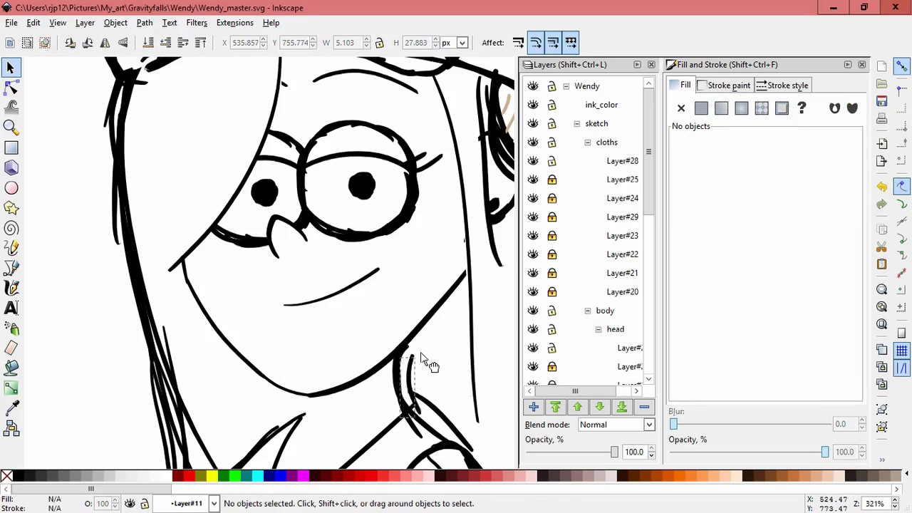
left_click(405, 364)
key("Delete")
left_click(418, 431)
left_click_drag(426, 443, 423, 425)
key("Escape")
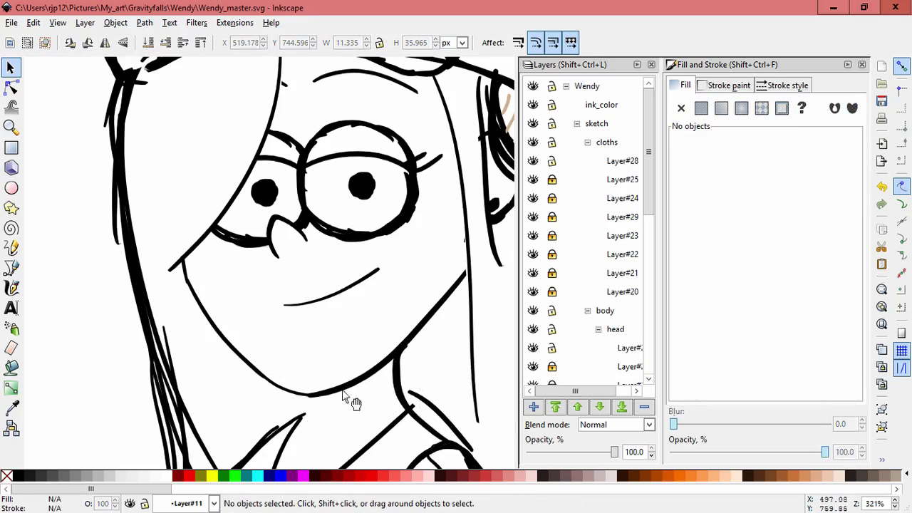
key("c")
left_click_drag(309, 399, 300, 421)
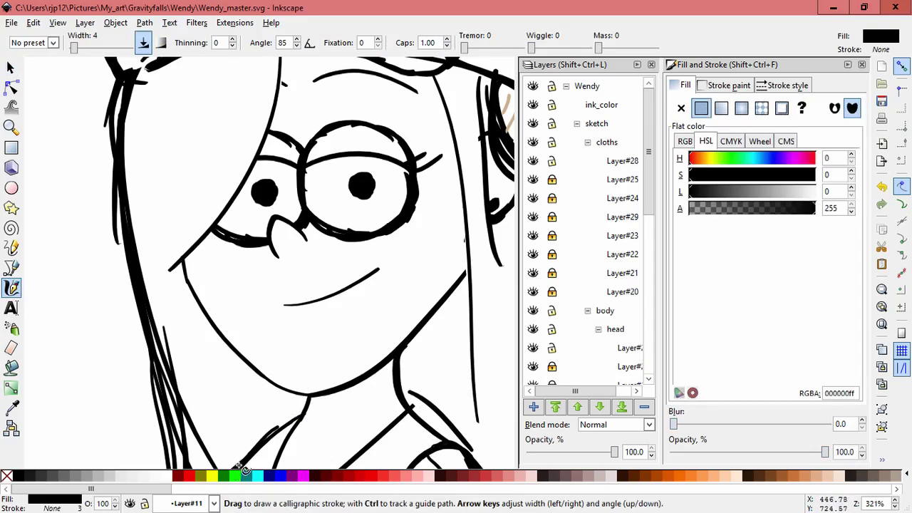
- Narrow the smile line to 39.550 px wide and move it slightly up toward the nose
key("space")
scroll(442, 368, "down", 3)
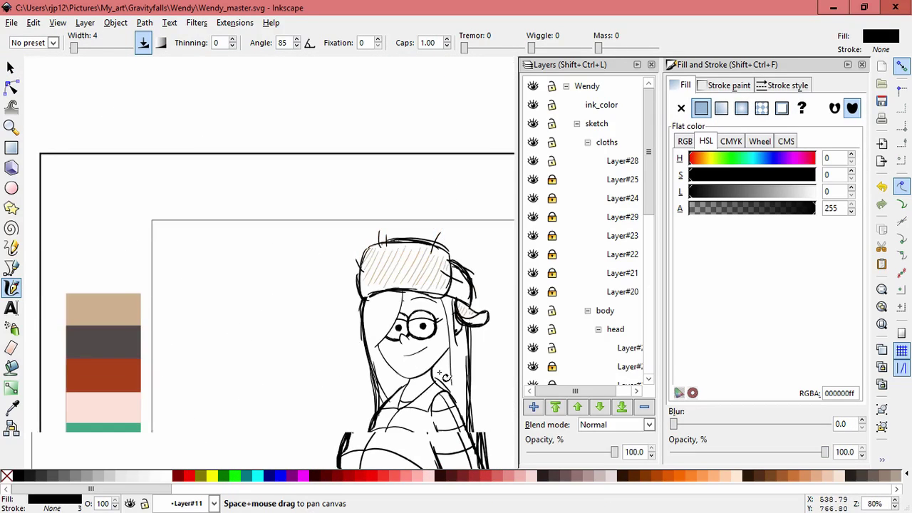
scroll(420, 368, "up", 1)
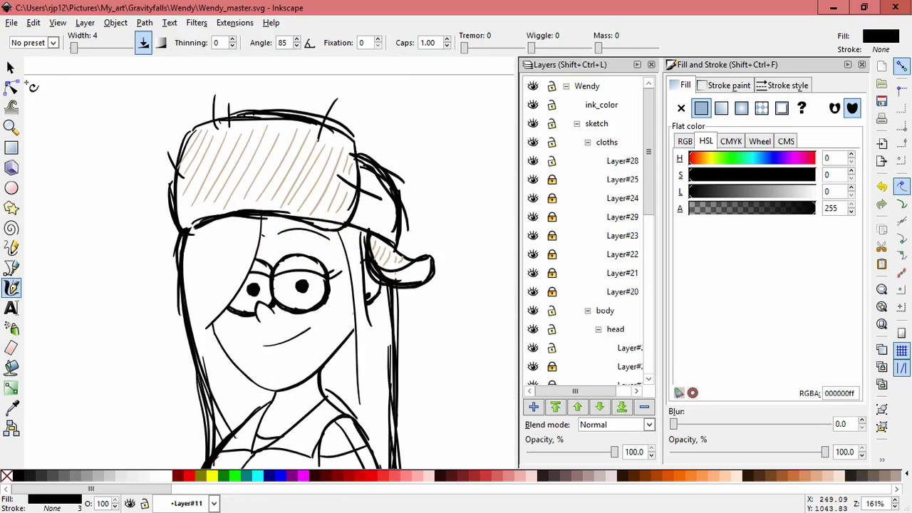
key("s")
left_click(298, 347, "ctrl")
scroll(289, 359, "up", 1)
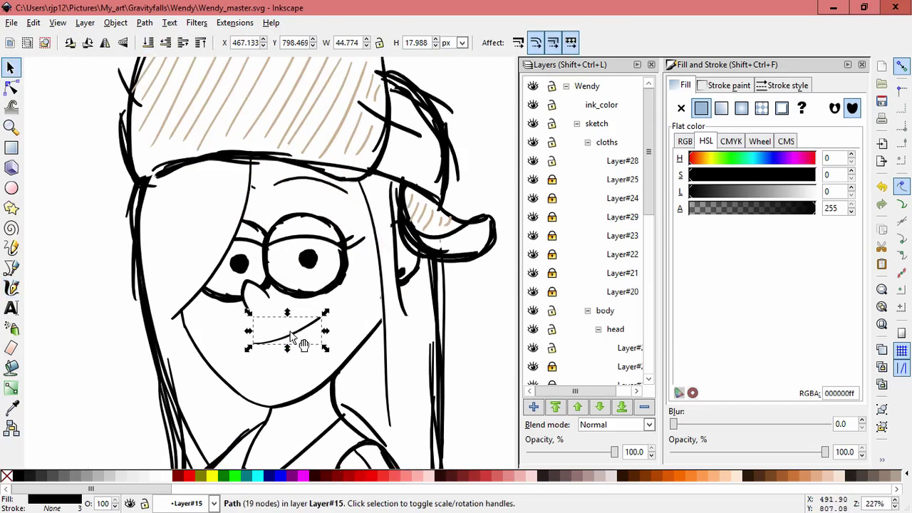
left_click_drag(302, 346, 321, 328)
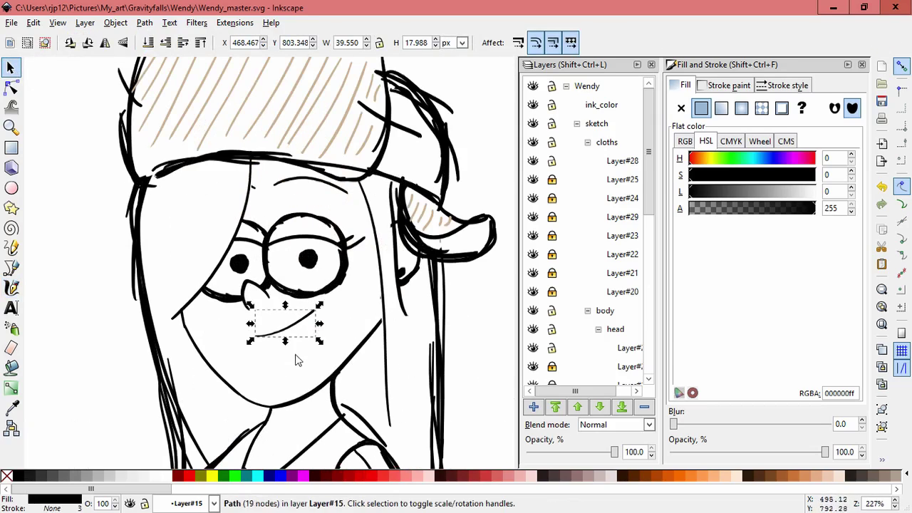
left_click(288, 378)
scroll(306, 369, "down", 1)
scroll(336, 325, "up", 1)
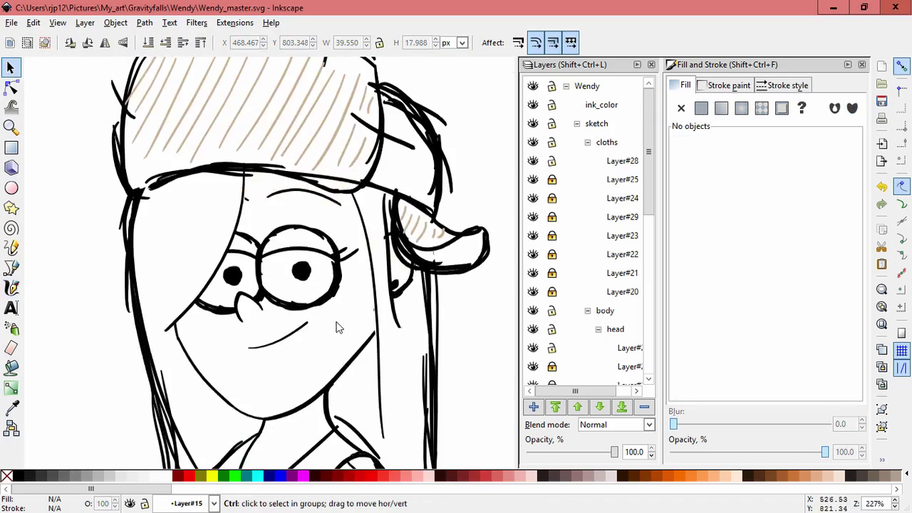
- Lower both eyebrows slightly toward the eyes
scroll(330, 330, "down", 3)
scroll(332, 336, "down", 1)
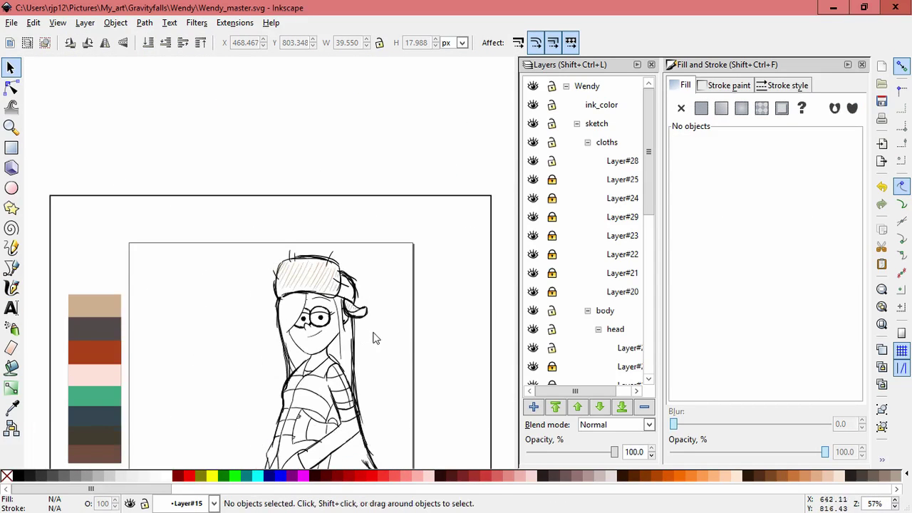
scroll(337, 331, "up", 4)
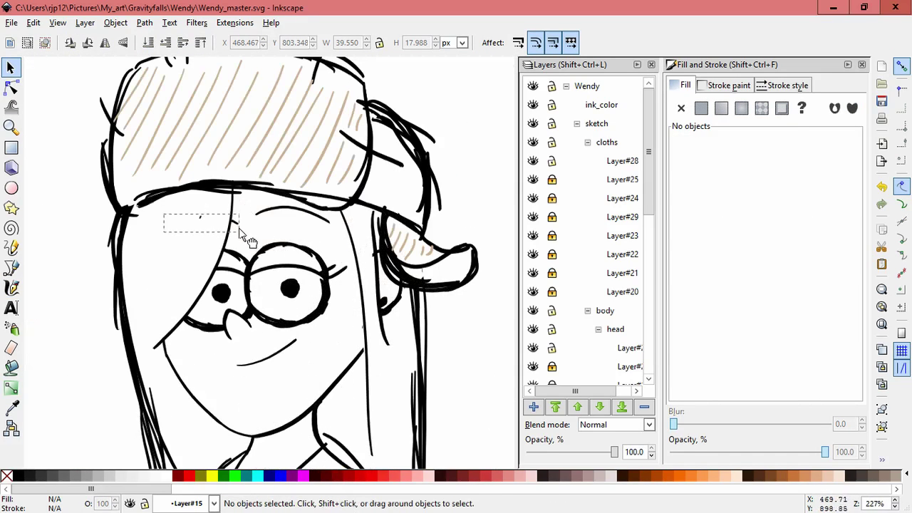
left_click_drag(240, 230, 238, 240)
left_click_drag(288, 213, 290, 226)
left_click(339, 338)
middle_click(332, 355, "shift")
- Extend the bangs line farther down over the cheek and fit the white cover shape on Layer#26 behind it
scroll(330, 352, "down", 2)
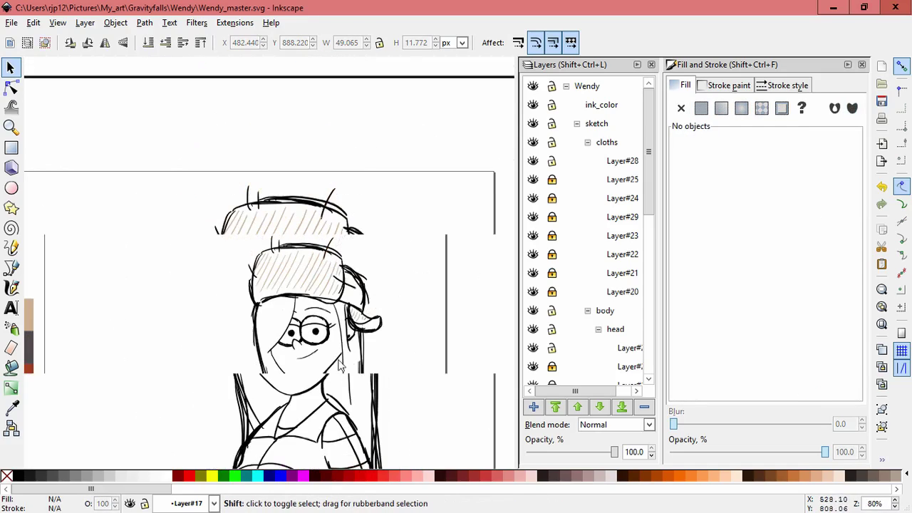
scroll(272, 347, "up", 2)
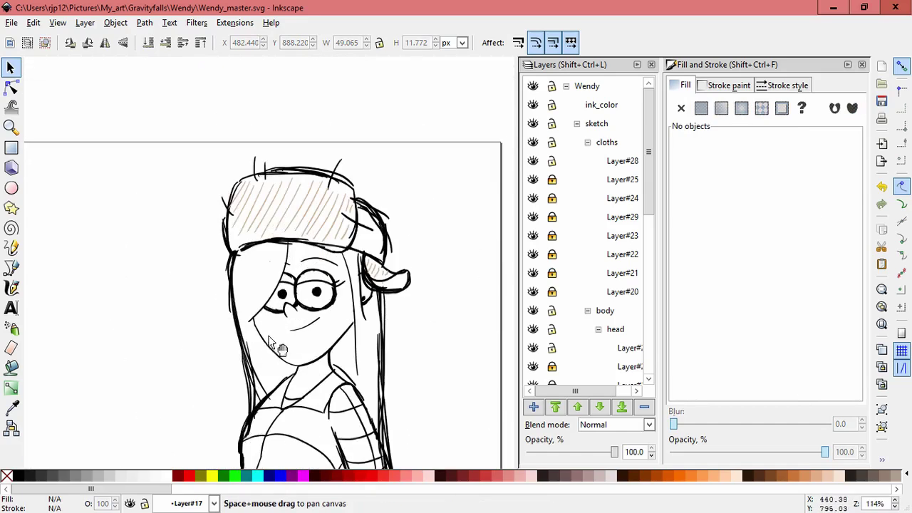
left_click(270, 311)
left_click(269, 332)
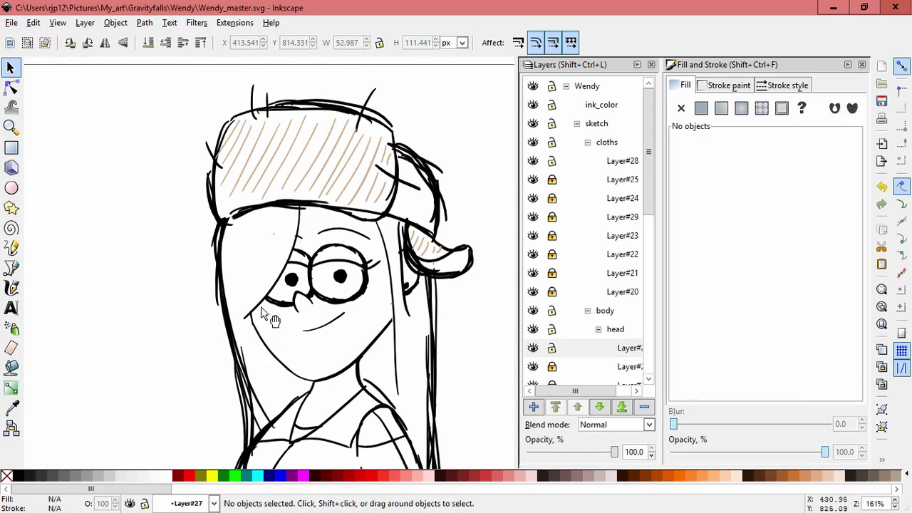
left_click(262, 308)
left_click_drag(273, 325, 266, 343)
left_click(255, 285)
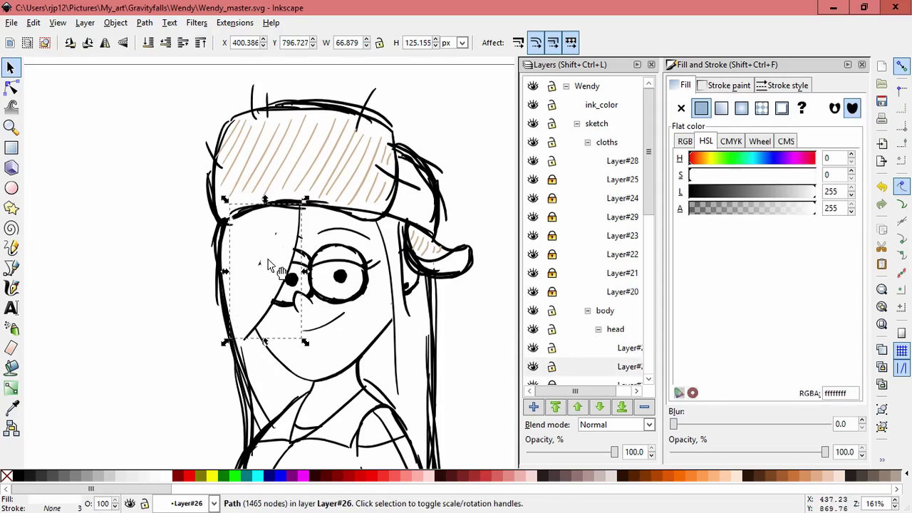
mouse_move(269, 265)
left_mouse_down()
mouse_move(277, 251)
mouse_move(304, 269)
mouse_move(278, 269)
left_mouse_up()
left_click(102, 331)
left_click(11, 288)
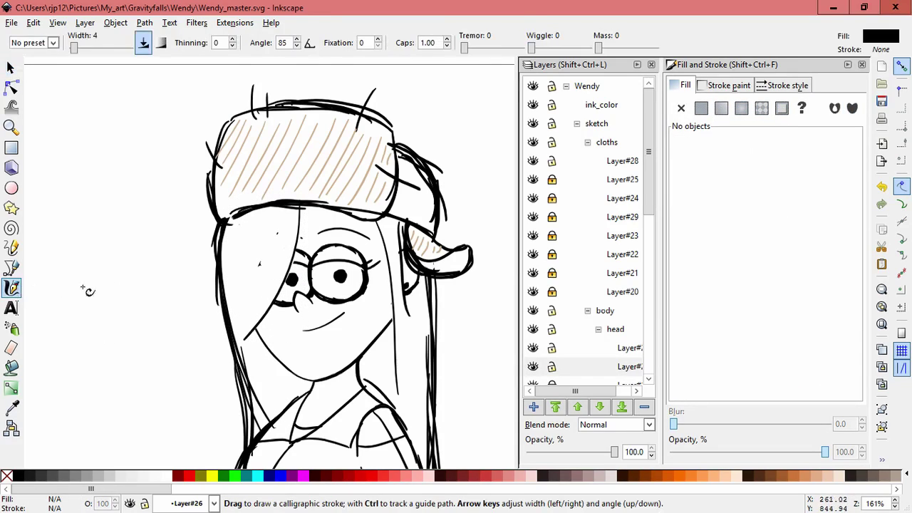
- Paint a small patch over the stray marks on the bangs and colour it white with lightness 255
left_click_drag(262, 240, 280, 229)
left_click_drag(260, 278, 259, 280)
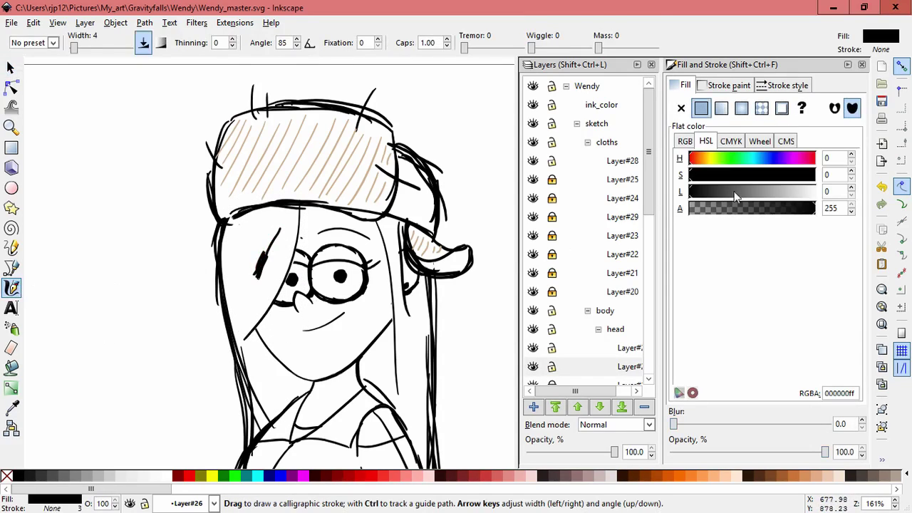
left_click_drag(734, 191, 818, 191)
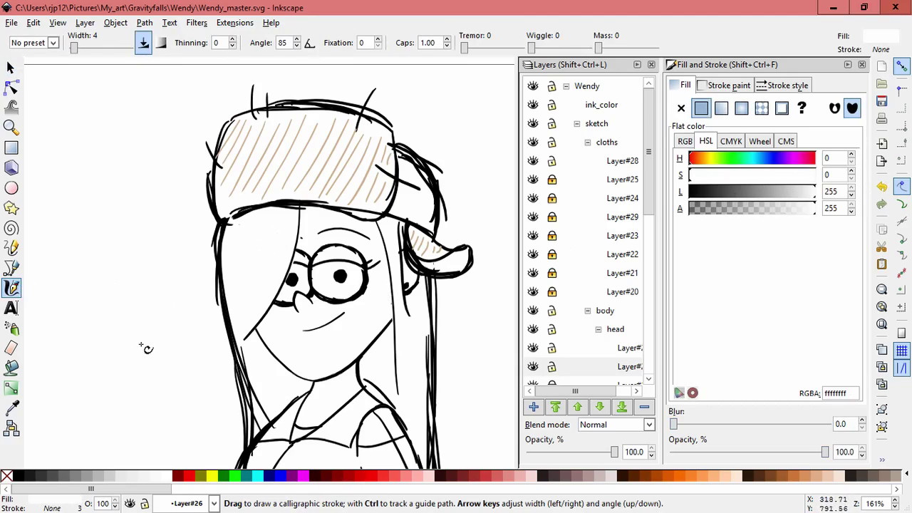
key("s")
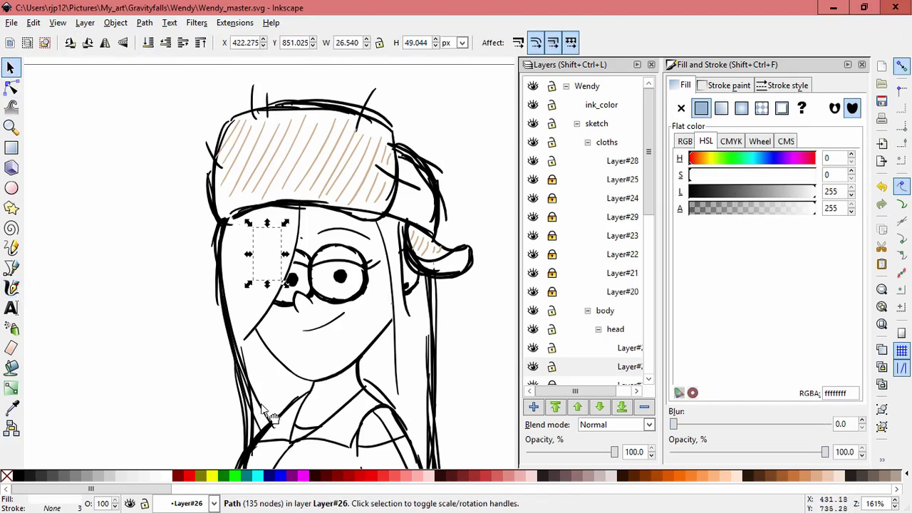
left_click(153, 350)
left_click(131, 449)
- Delete the surplus strokes along the front hair line beside the chin and shoulder, keeping one line
left_click_drag(248, 380, 111, 315)
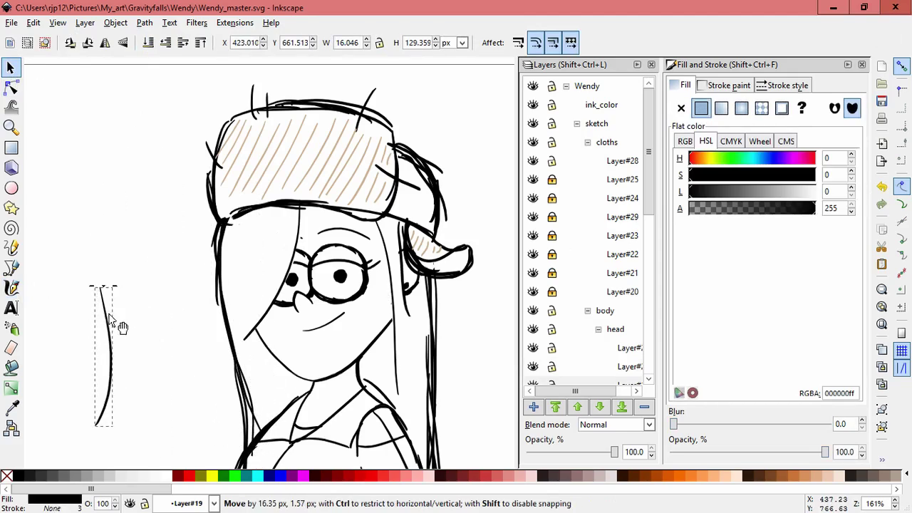
key("Delete")
mouse_move(253, 421)
left_mouse_down()
mouse_move(165, 345)
mouse_move(134, 375)
left_mouse_up()
key("Delete")
mouse_move(254, 400)
left_mouse_down()
mouse_move(277, 388)
mouse_move(132, 318)
mouse_move(158, 410)
mouse_move(142, 414)
left_mouse_up()
key("Delete")
key("Delete")
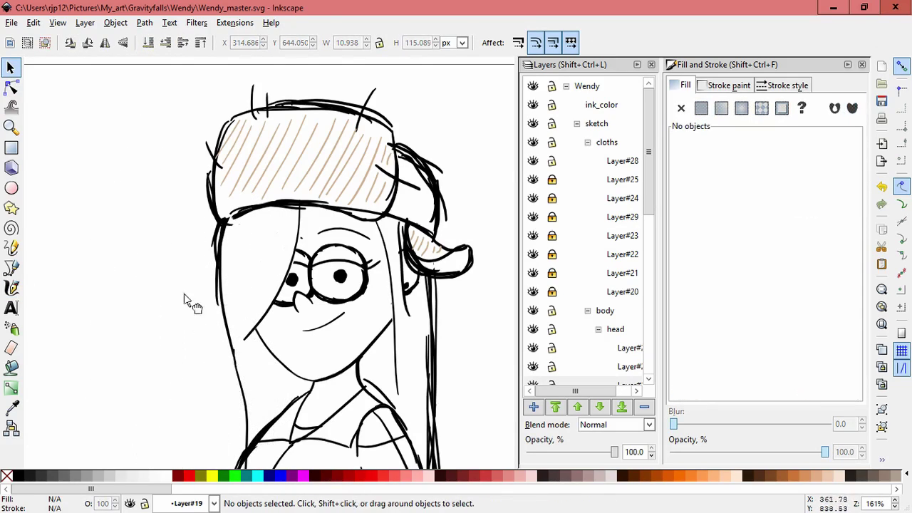
- Delete the duplicate strokes of the front hair line just below the hat brim
left_click_drag(219, 284, 130, 310)
key("ctrl+z")
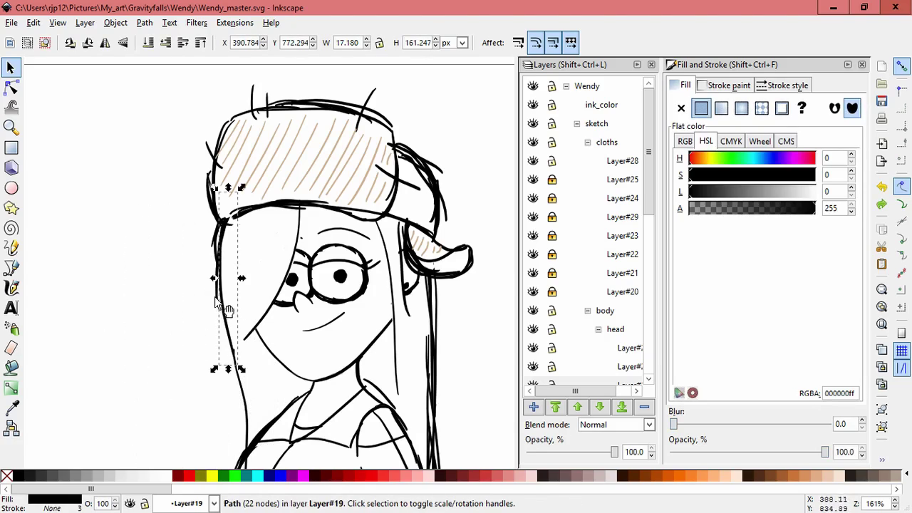
mouse_move(215, 297)
left_mouse_down()
mouse_move(131, 314)
mouse_move(121, 326)
mouse_move(104, 307)
left_mouse_up()
key("Delete")
key("Delete")
left_click_drag(215, 247, 73, 330)
key("Delete")
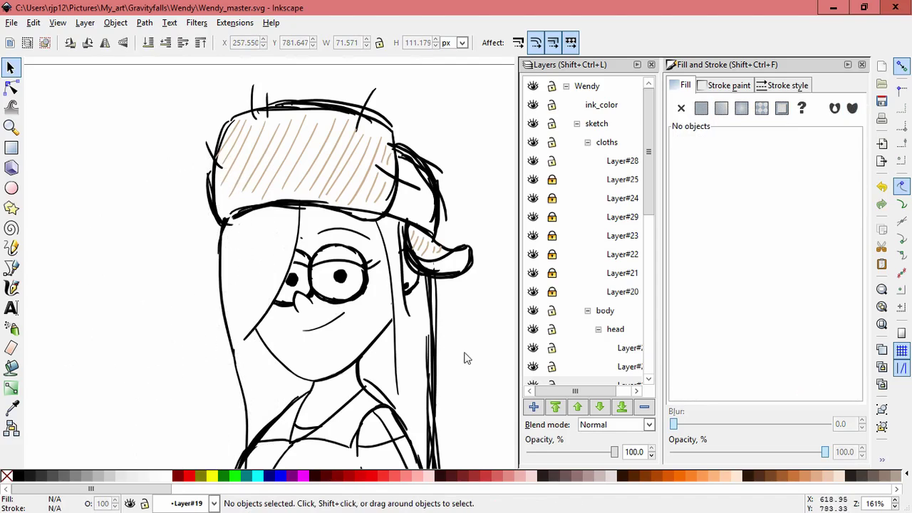
- Delete the stray inner and outer strokes along the back hair beside the neck and shoulder
left_click(490, 332)
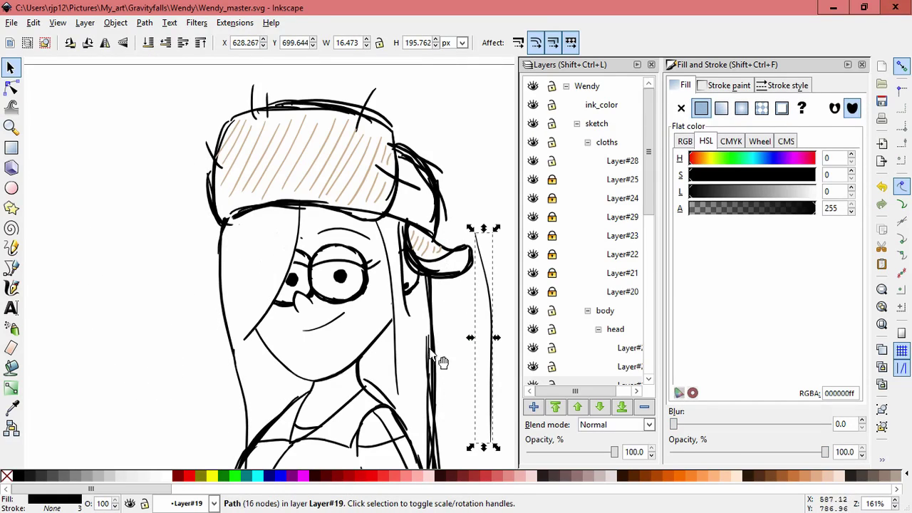
key("Delete")
left_click_drag(429, 350, 468, 306)
scroll(440, 343, "down", 4)
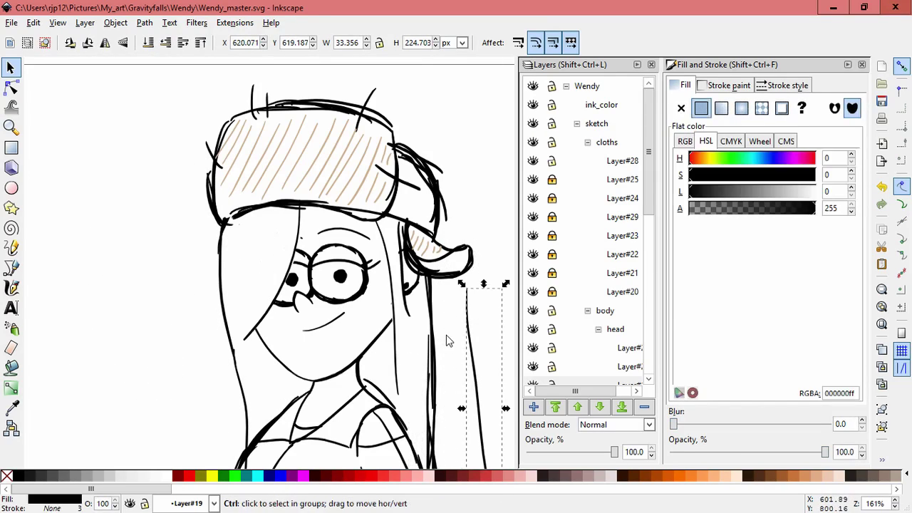
key("Escape")
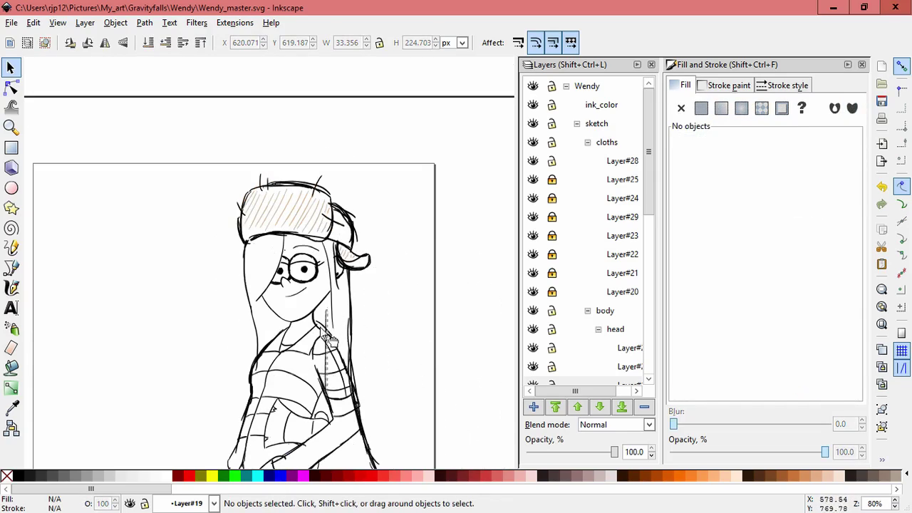
left_click(327, 338)
key("Delete")
left_click_drag(402, 315, 396, 291)
key("Delete")
mouse_move(353, 345)
left_mouse_down()
mouse_move(377, 317)
mouse_move(402, 323)
left_mouse_up()
key("ctrl+z")
key("Escape")
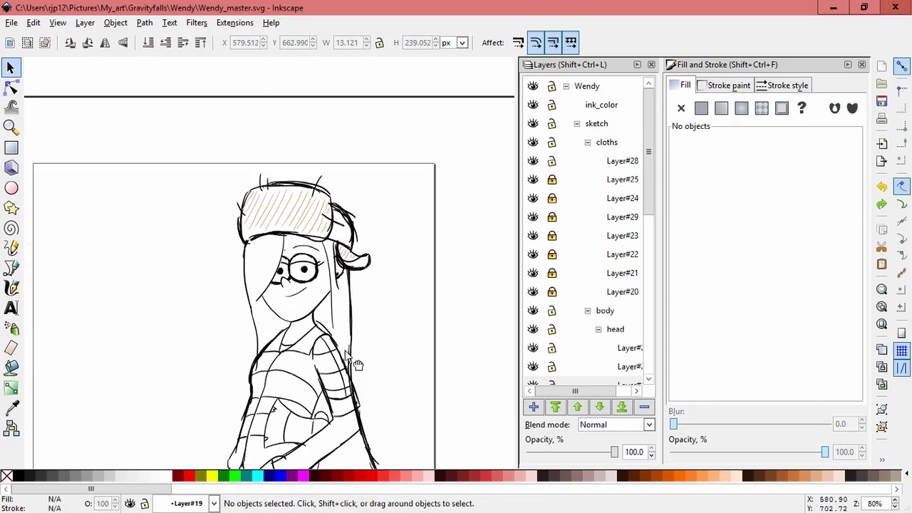
- Separate the overlapping strokes of the back hair line below the earflap and delete the redundant one
mouse_move(349, 356)
left_mouse_down()
mouse_move(394, 313)
mouse_move(408, 328)
mouse_move(363, 300)
mouse_move(366, 241)
left_mouse_up()
scroll(362, 347, "up", 1)
left_click(351, 357)
left_click(362, 251)
left_click(360, 292)
mouse_move(347, 313)
left_mouse_down()
mouse_move(382, 305)
mouse_move(414, 259)
mouse_move(408, 265)
left_mouse_up()
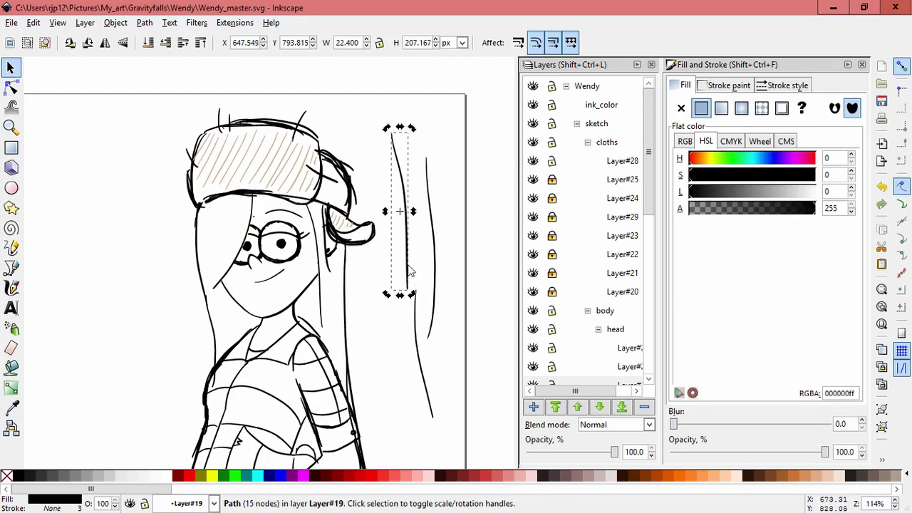
key("Delete")
- Reduce the back hair line beside the sleeve to a single stroke by deleting the remaining duplicates
left_click_drag(347, 388, 381, 288)
key("ctrl+z")
mouse_move(343, 383)
left_mouse_down()
mouse_move(352, 394)
mouse_move(376, 295)
mouse_move(387, 294)
left_mouse_up()
left_click(350, 398)
left_click(357, 401)
key("Delete")
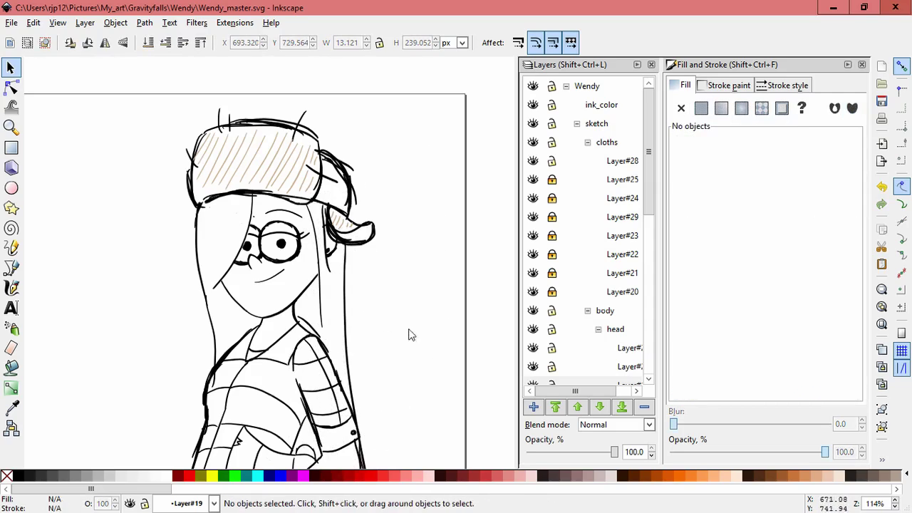
- Delete the surplus sketch strokes around the rounded bottom of the hair and beside the handle
scroll(402, 332, "down", 9)
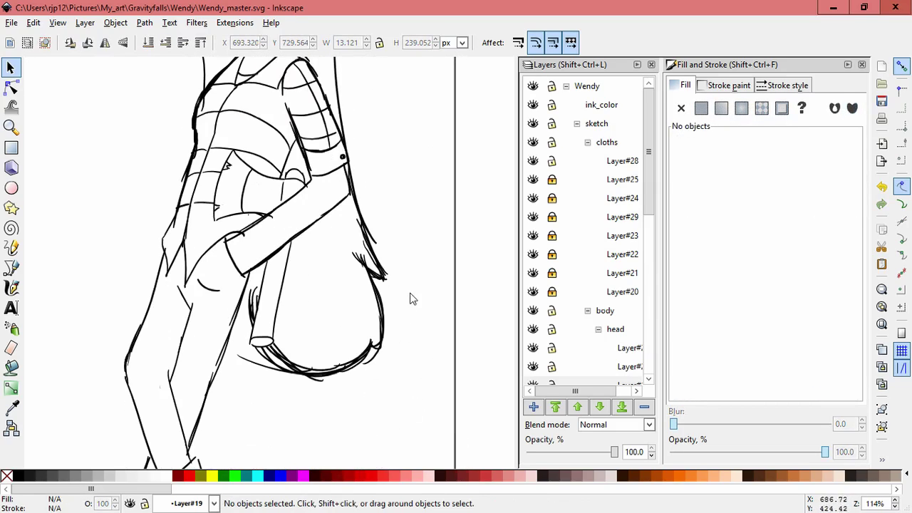
left_click_drag(375, 359, 435, 383)
key("Delete")
key("Delete")
mouse_move(275, 369)
left_mouse_down()
mouse_move(287, 420)
mouse_move(244, 438)
left_mouse_up()
key("Delete")
left_click_drag(261, 347, 274, 406)
key("Delete")
left_click_drag(319, 380, 270, 446)
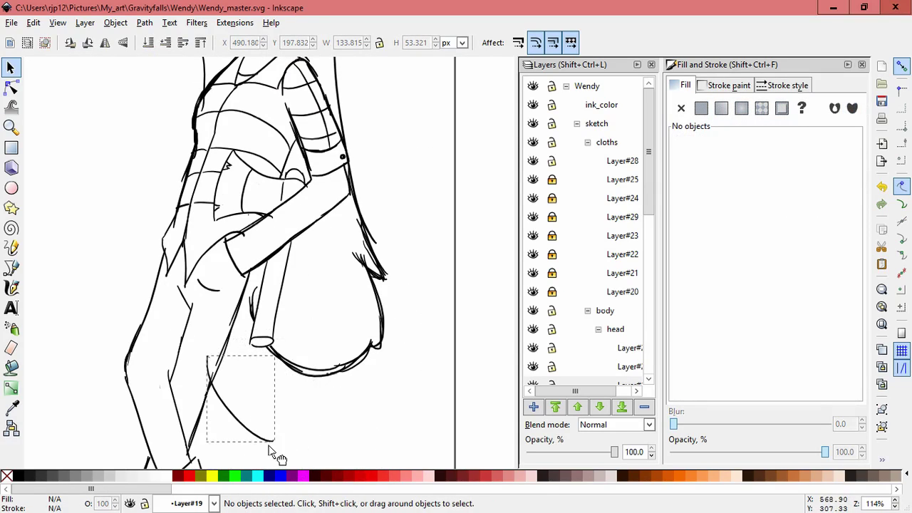
key("Delete")
- Stretch the hair curve behind the handle to about 111% width and 128% height, reaching up to the forearm
left_click(256, 292)
left_click_drag(250, 284, 243, 260)
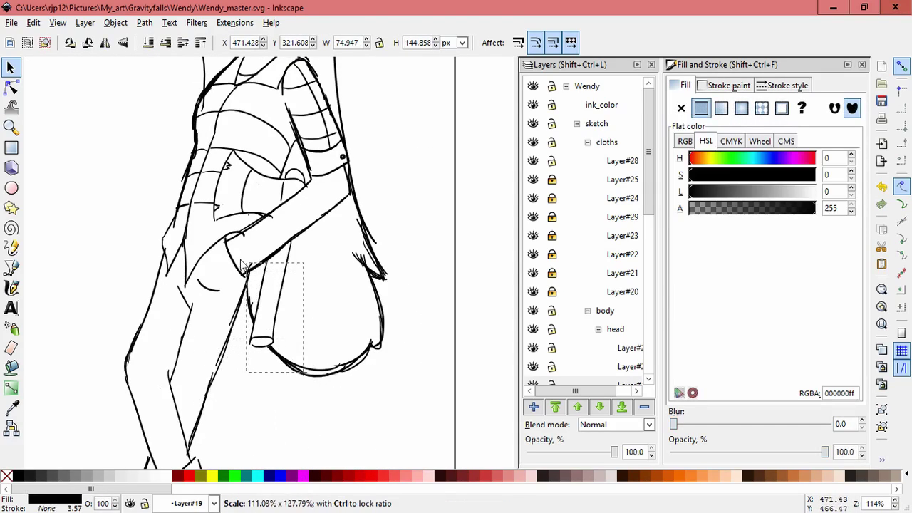
left_click(274, 388)
- Delete the doubled strokes at the rear lower curve of the hair so one outline remains
left_click_drag(332, 293, 422, 387)
key("Delete")
left_click_drag(350, 354, 389, 293)
left_click_drag(343, 370, 390, 406)
key("Delete")
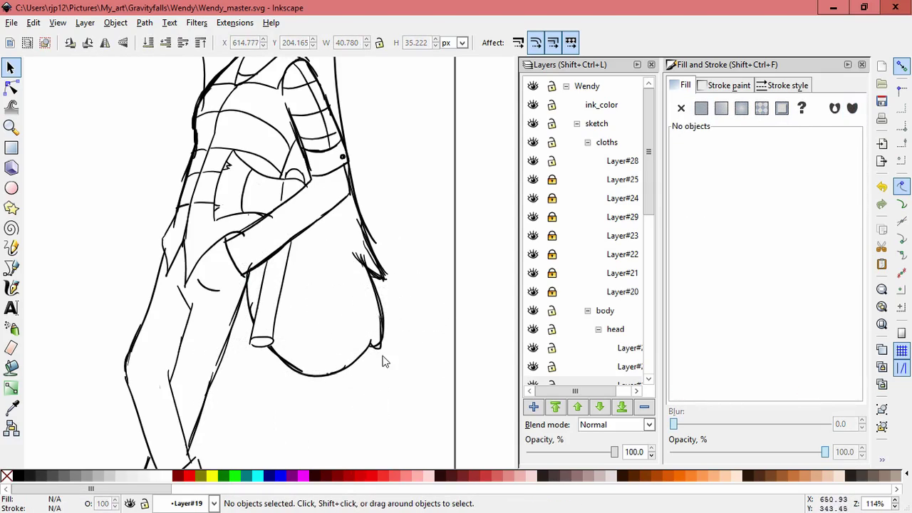
left_click(374, 242)
left_click_drag(381, 249, 376, 252)
key("Escape")
left_click_drag(343, 173, 313, 200)
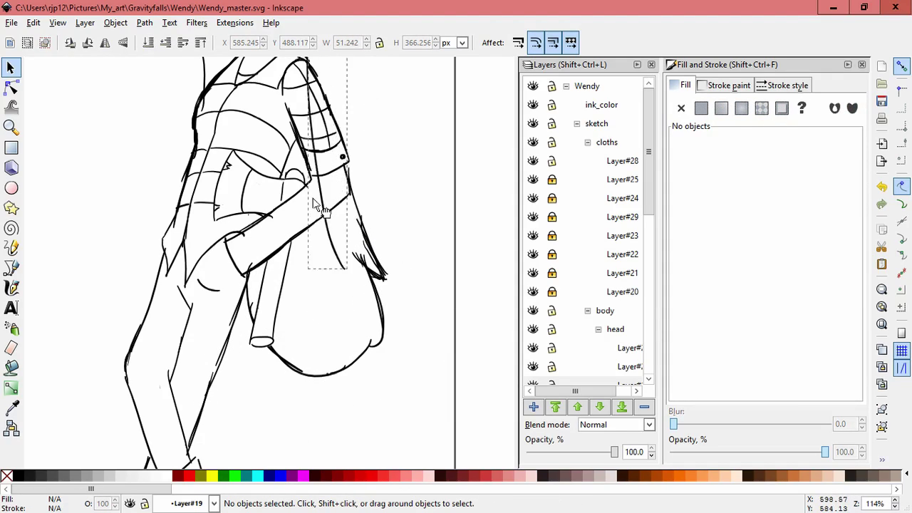
left_click(318, 205)
key("Escape")
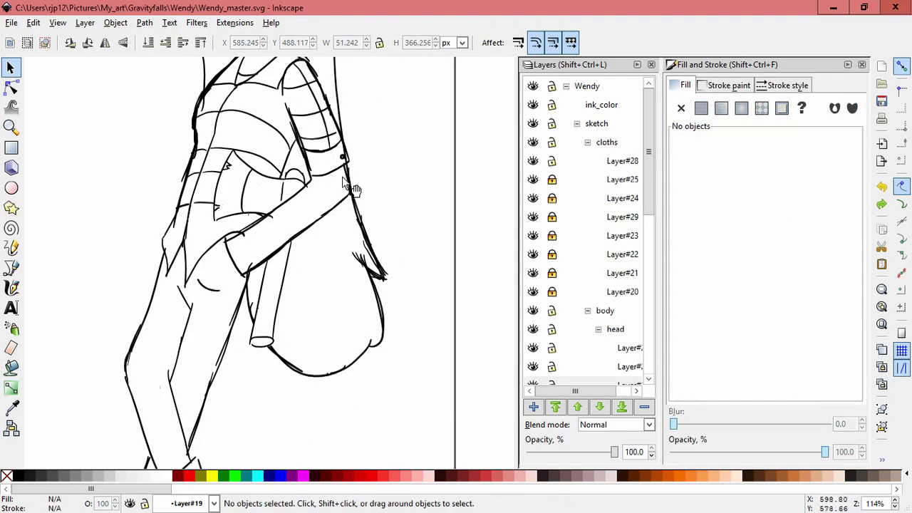
mouse_move(346, 172)
left_mouse_down()
mouse_move(304, 206)
mouse_move(323, 226)
mouse_move(306, 250)
left_mouse_up()
key("ctrl+z")
key("ctrl+z")
left_click(375, 204)
mouse_move(361, 211)
left_mouse_down()
mouse_move(404, 194)
mouse_move(414, 204)
mouse_move(404, 210)
left_mouse_up()
key("ctrl+z")
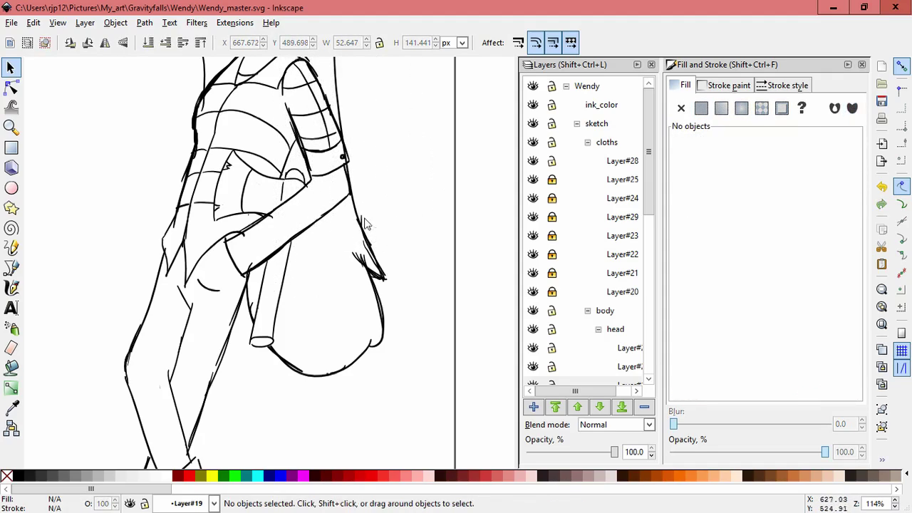
- Delete the duplicate stroke on the back hair line below the elbow, keeping the other strokes in place
left_click_drag(365, 221, 412, 216)
key("Delete")
mouse_move(380, 266)
left_mouse_down()
mouse_move(388, 282)
mouse_move(452, 276)
left_mouse_up()
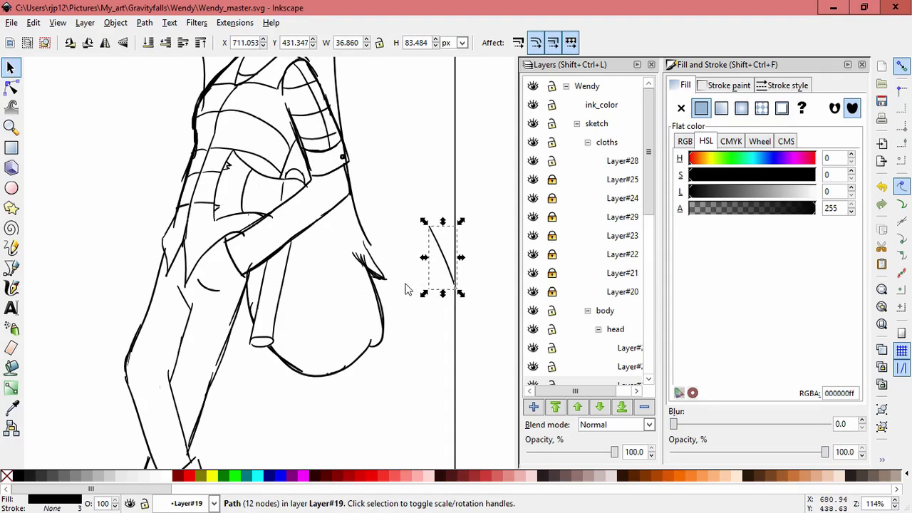
key("ctrl+z")
left_click(397, 337)
mouse_move(368, 263)
left_mouse_down()
mouse_move(319, 241)
mouse_move(302, 220)
left_mouse_up()
key("ctrl+z")
key("ctrl+z")
left_click(388, 247)
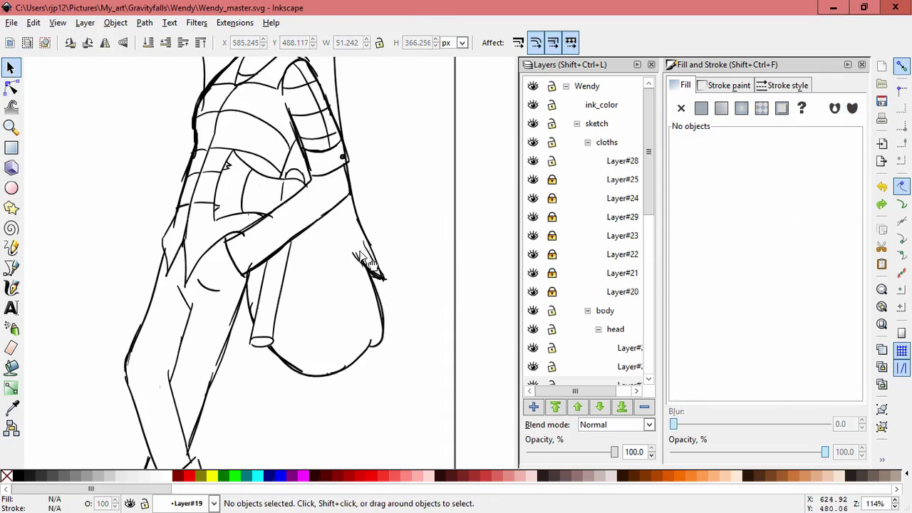
- Delete the overlapping strokes at the pointed hair tip, leaving one line for each edge
left_click(364, 258, "ctrl")
scroll(417, 271, "up", 3, "ctrl")
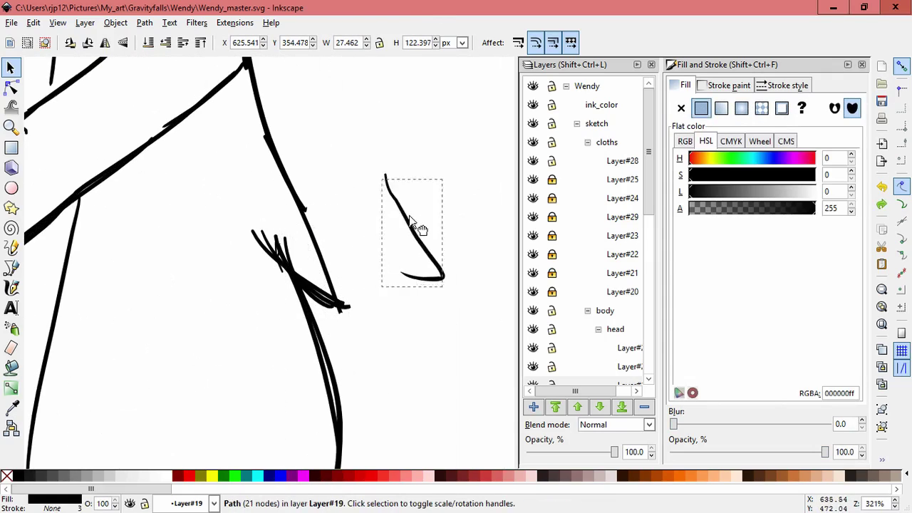
left_click_drag(410, 217, 426, 190)
key("Delete")
left_click(290, 247)
left_click_drag(314, 235, 311, 281)
left_click(277, 240)
left_click(261, 249)
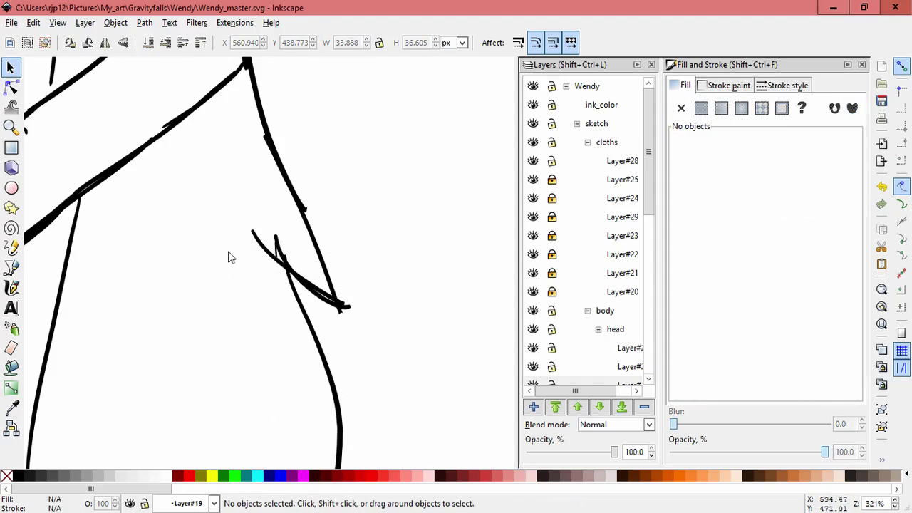
left_click(264, 256)
left_click_drag(279, 246, 377, 233)
key("Delete")
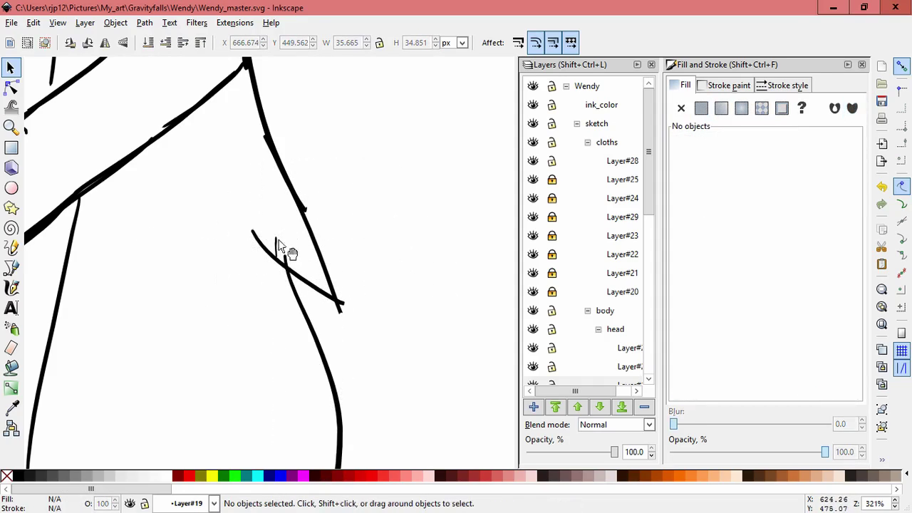
- Resize the short inner stroke of the hair tip to about 34.5 by 40.9 px so its end meets the point
left_click(268, 242)
left_click_drag(249, 224, 265, 225)
left_click_drag(357, 310, 345, 316)
left_click(407, 282)
- Toggle the visibility of Layer#20 to identify the hat lines and unlock that layer for editing
middle_click(409, 299, "shift")
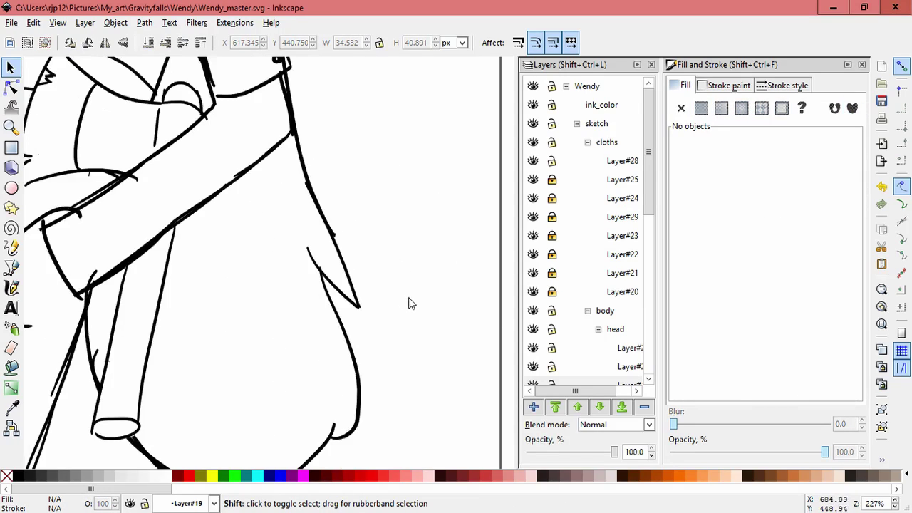
middle_click(411, 310, "shift")
middle_click(413, 318, "shift")
middle_click(413, 318, "shift")
middle_click(414, 319, "shift")
scroll(428, 279, "up", 2)
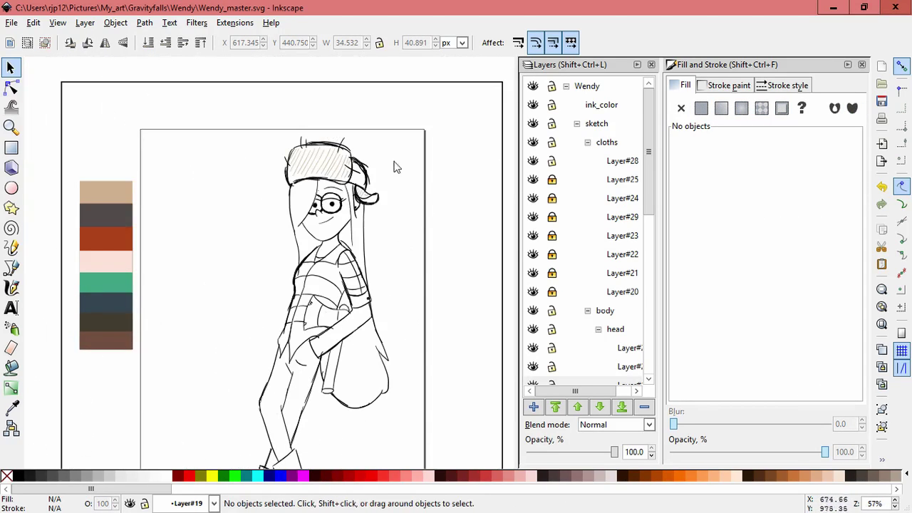
left_click_drag(413, 164, 372, 184)
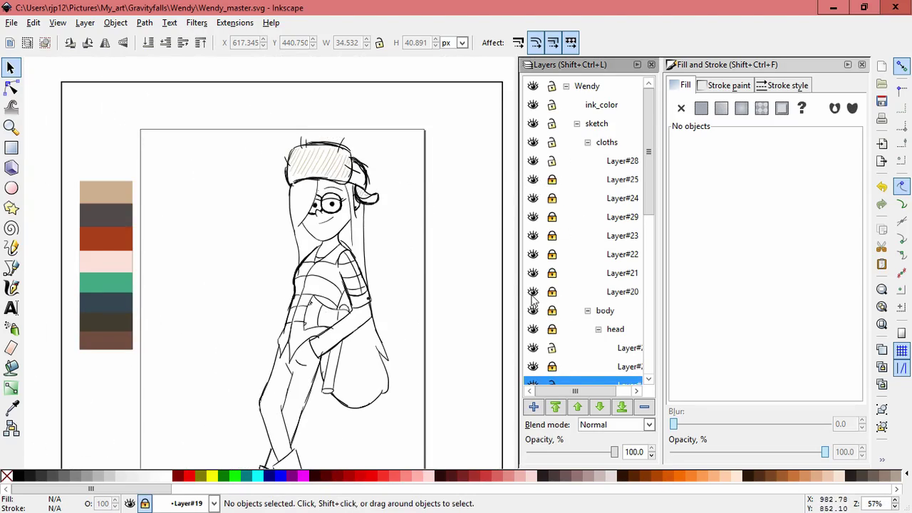
left_click(533, 293)
left_click(533, 292)
left_click(552, 292)
- Delete two surplus outer strokes from the back of the hat on Layer#20
left_click_drag(369, 191, 416, 163)
key("Delete")
key("space")
scroll(384, 177, "up", 4)
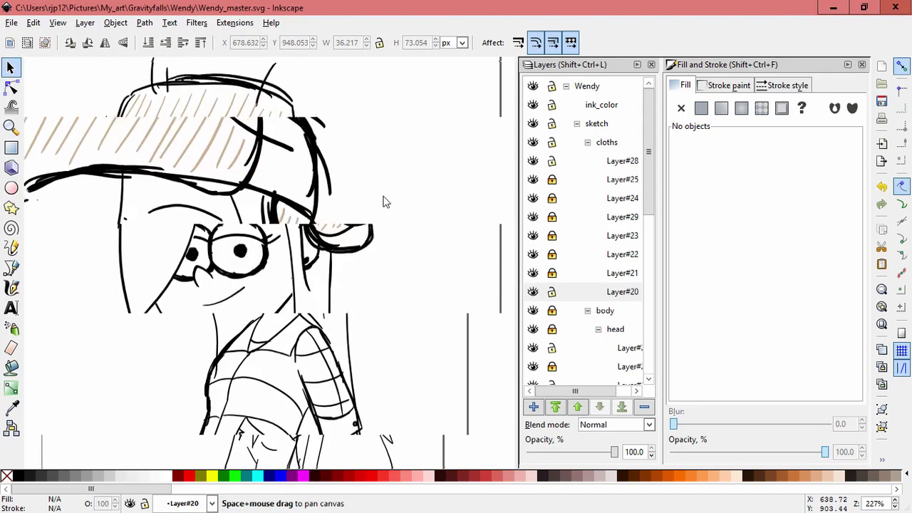
left_click(456, 225)
key("Delete")
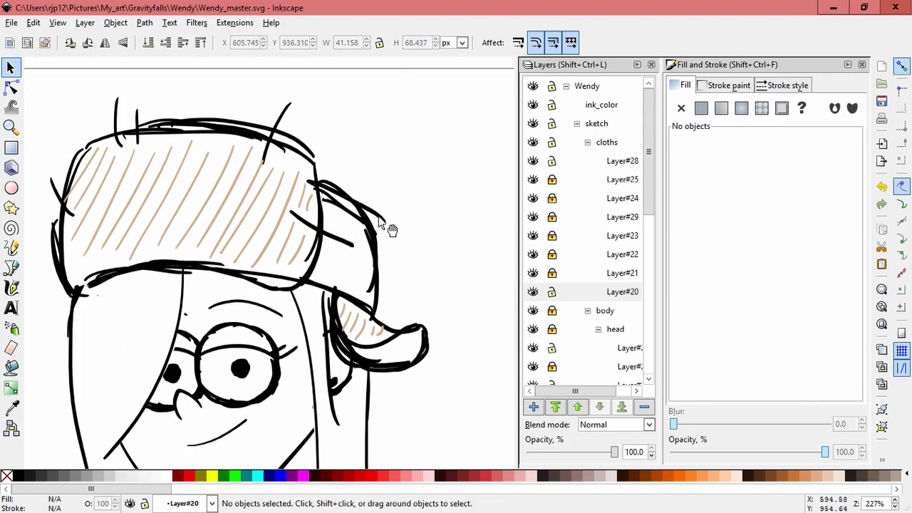
- Delete the remaining doubled strokes along the curved back of the hat to leave one clean outline
left_click_drag(380, 218, 471, 160)
key("Delete")
left_click_drag(355, 192, 447, 165)
key("Delete")
left_click_drag(363, 209, 437, 196)
key("Delete")
left_click(374, 246)
mouse_move(360, 225)
left_mouse_down()
mouse_move(392, 223)
mouse_move(384, 251)
mouse_move(395, 244)
left_mouse_up()
key("ctrl+z")
key("ctrl+z")
left_click(343, 119)
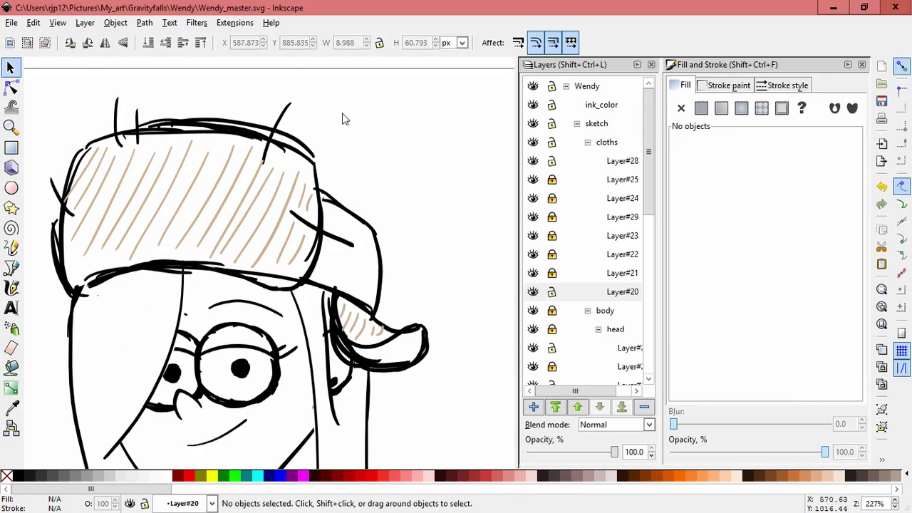
- Delete the extra strokes above the hat's front panel, clearing its doubled top edge
left_click_drag(276, 102, 393, 118)
key("Delete")
mouse_move(180, 120)
left_mouse_down()
mouse_move(330, 99)
mouse_move(378, 118)
left_mouse_up()
key("Delete")
key("Delete")
left_click_drag(230, 127, 335, 97)
key("Delete")
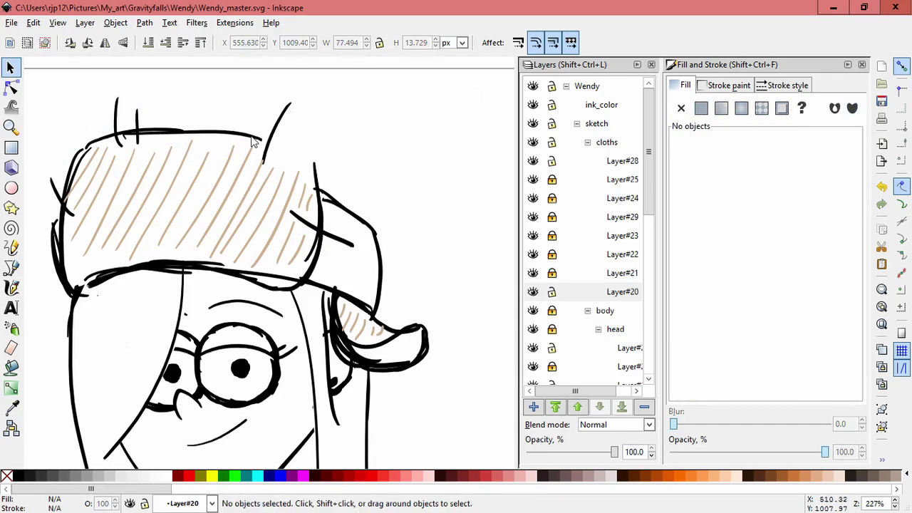
- Move the hat's top stroke to the panel's back corner and rotate it to join the front part of the edge
mouse_move(268, 142)
left_mouse_down()
mouse_move(292, 139)
mouse_move(318, 162)
left_mouse_up()
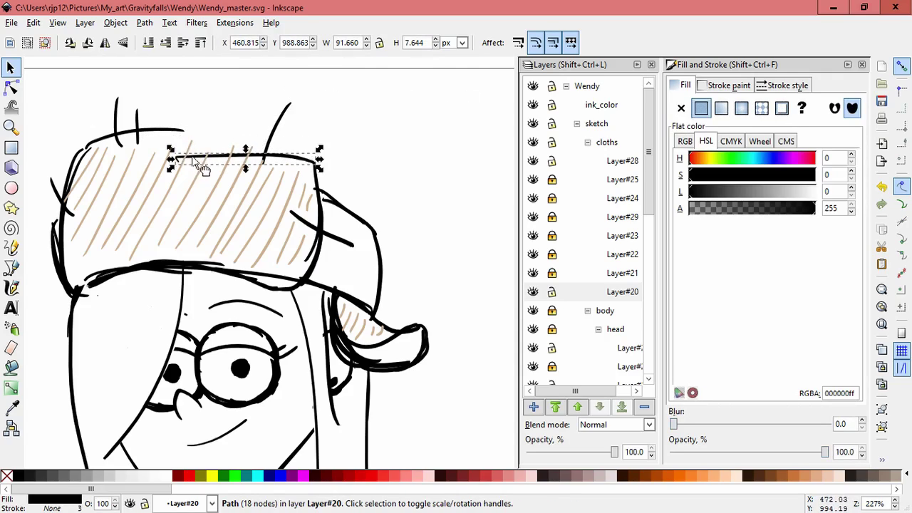
left_click(202, 167)
mouse_move(171, 149)
left_mouse_down()
mouse_move(186, 126)
mouse_move(229, 141)
left_mouse_up()
key("Escape")
left_click(360, 164)
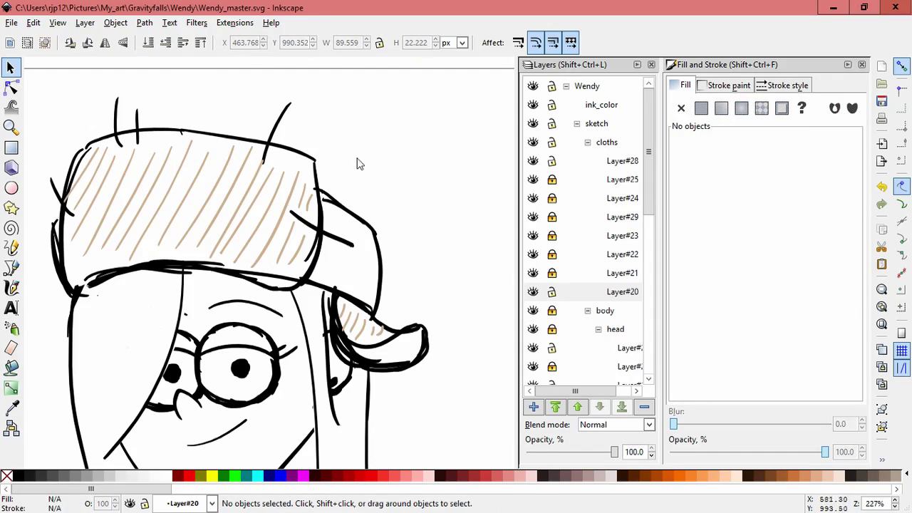
- Delete the surplus strokes outside the lower front side of the hat, leaving one outline
left_click_drag(53, 251, 30, 281)
key("Delete")
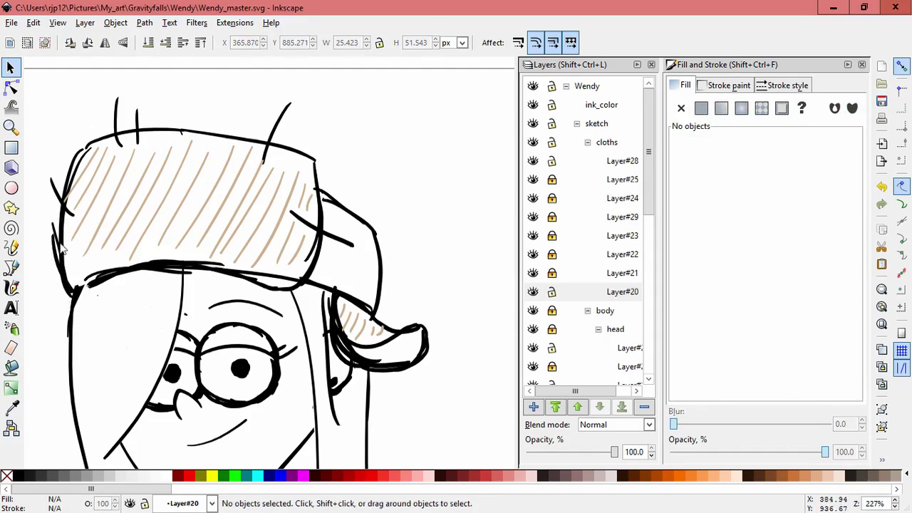
mouse_move(60, 228)
left_mouse_down()
mouse_move(28, 255)
mouse_move(33, 264)
left_mouse_up()
key("ctrl+z")
left_click(39, 254)
key("Delete")
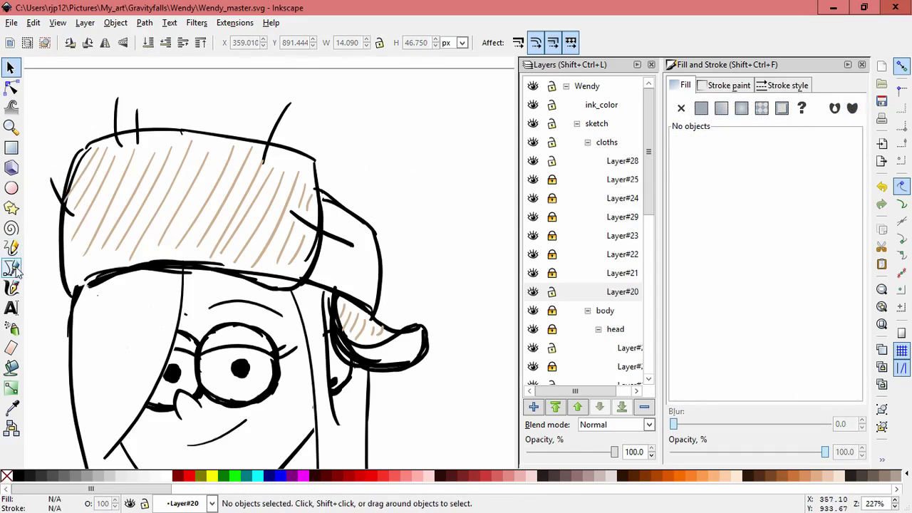
- Remove the short doubled stroke from the front of the hat's lower edge, keeping the long edge stroke in place
left_click_drag(53, 317, 45, 285)
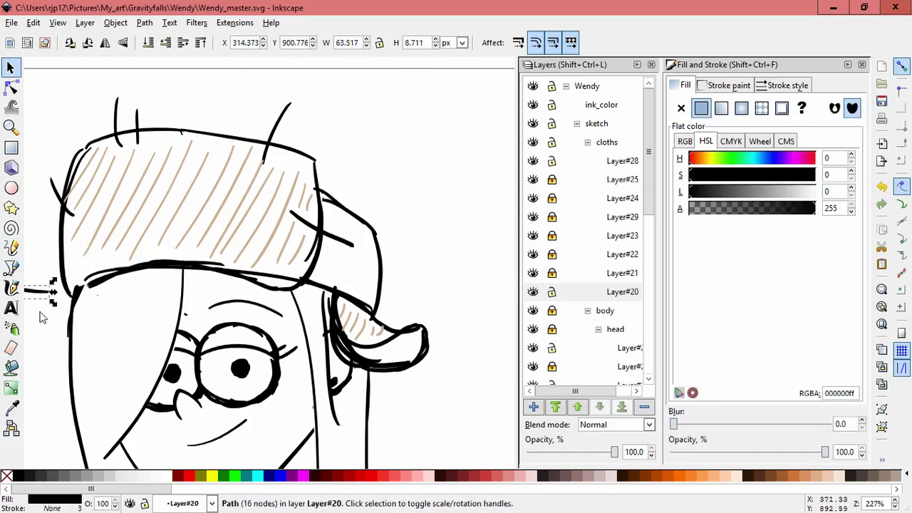
key("Escape")
mouse_move(112, 281)
left_mouse_down()
mouse_move(112, 260)
mouse_move(102, 257)
left_mouse_up()
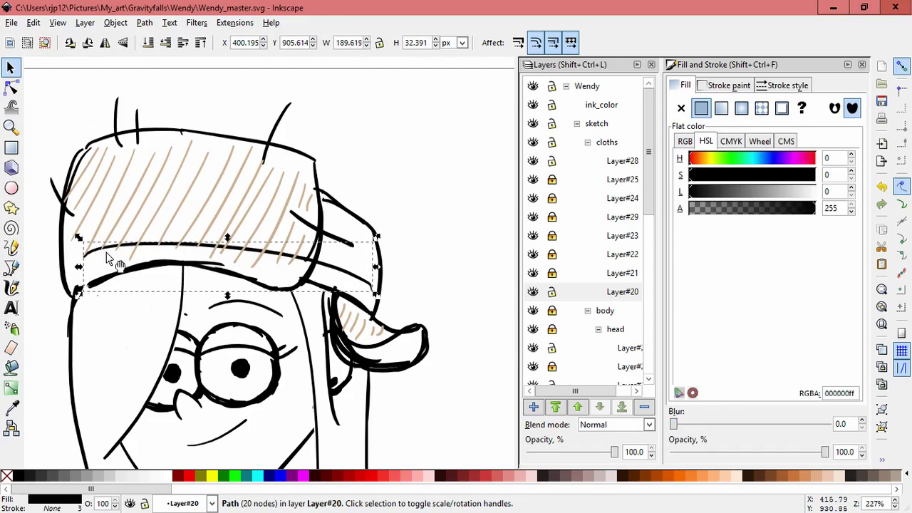
key("ctrl+z")
key("Escape")
scroll(444, 285, "down", 2, "ctrl")
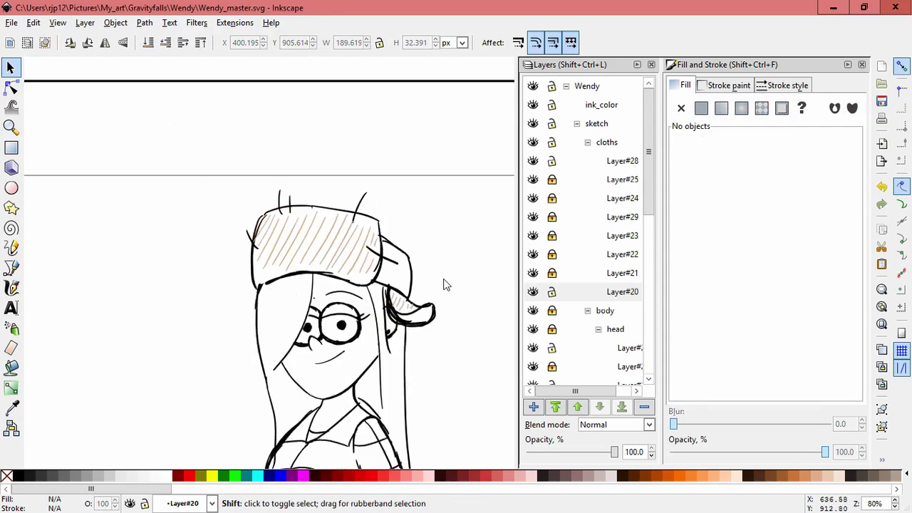
- Delete the doubled strokes along the underside of the hat's back ear flap
scroll(399, 320, "up", 4, "ctrl")
left_click_drag(382, 333, 429, 268)
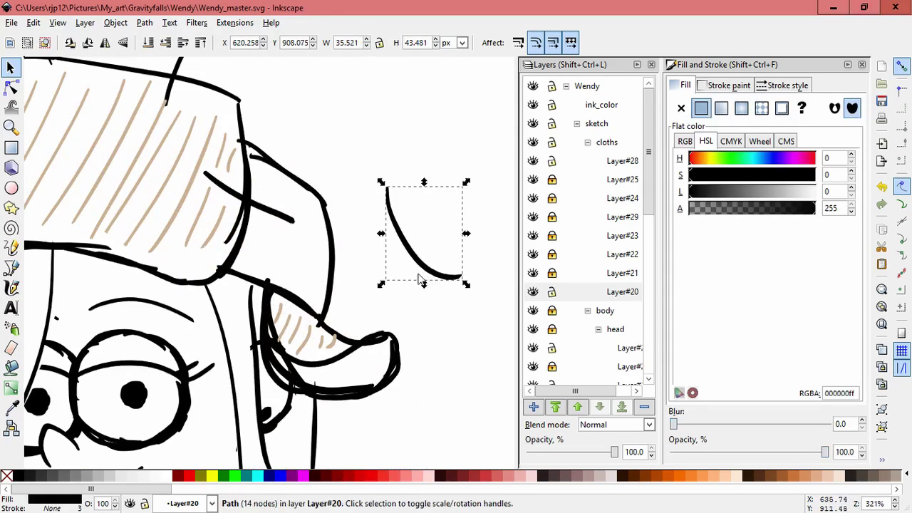
key("Escape")
left_click_drag(294, 367, 429, 255)
key("ctrl+z")
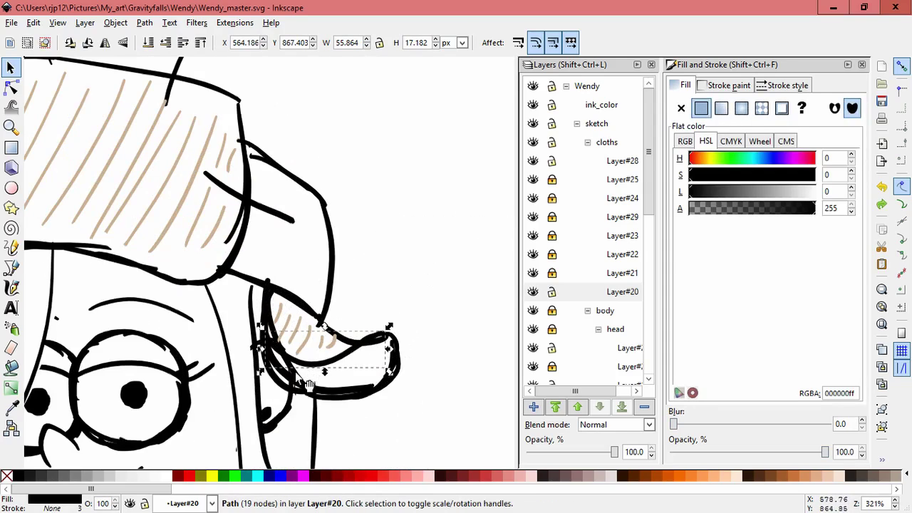
mouse_move(295, 371)
left_mouse_down()
mouse_move(430, 259)
mouse_move(429, 267)
left_mouse_up()
key("Delete")
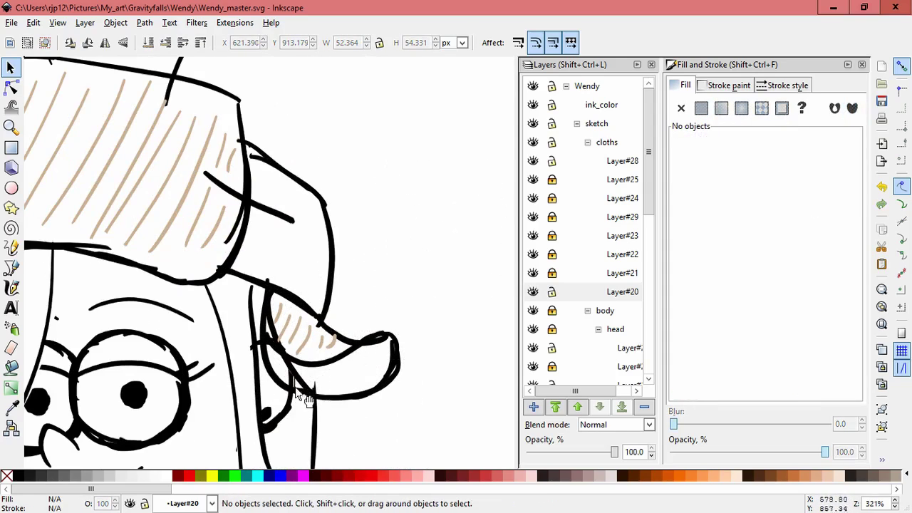
left_click_drag(306, 389, 451, 260)
key("Delete")
- Clean up the ear flap's doubled tip and fit its bottom stroke into a single continuous outline
left_click(307, 391)
left_click_drag(334, 399, 338, 410)
left_click(423, 285)
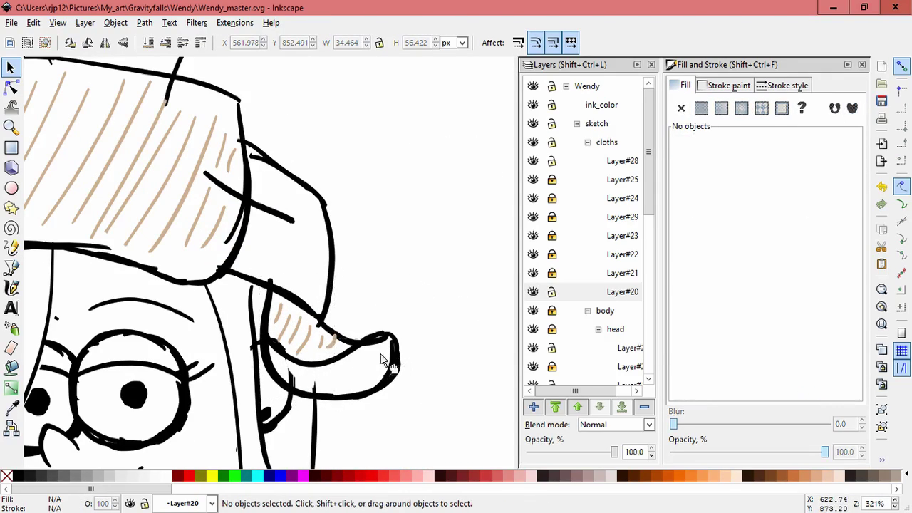
left_click_drag(382, 355, 448, 269)
key("ctrl+z")
left_click_drag(392, 356, 385, 353)
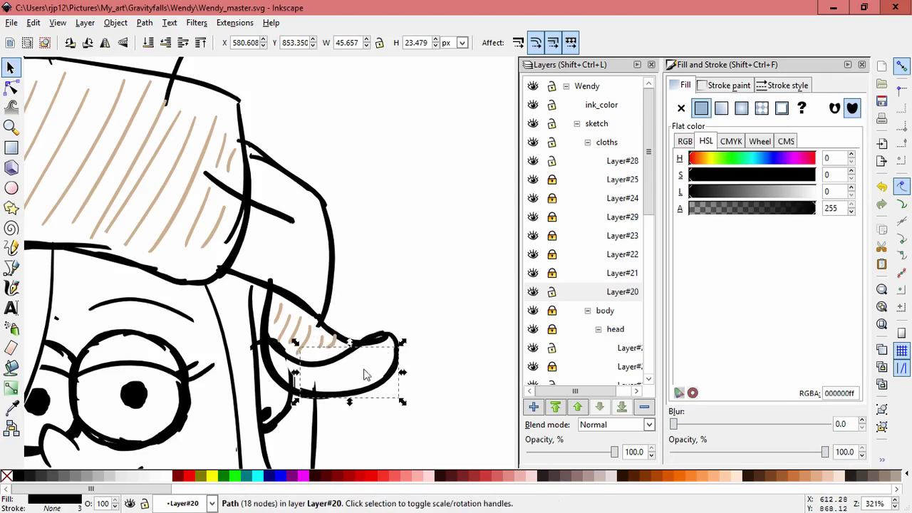
left_click(429, 281)
- Make Layer#28 the active layer and set the calligraphy colour to the palette's dark grey swatch
middle_click(432, 290, "shift")
middle_click(433, 294, "shift")
middle_click(434, 296, "shift")
middle_click(433, 295, "shift")
left_click_drag(407, 321, 329, 222)
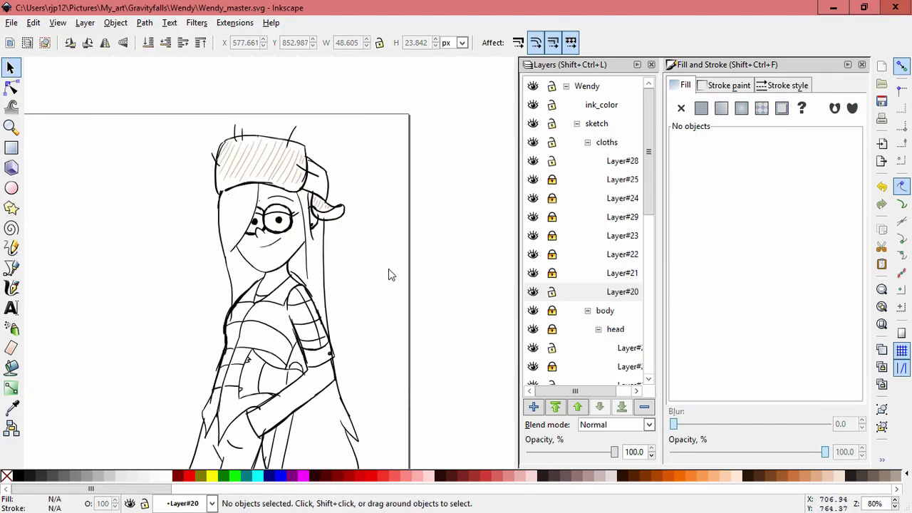
scroll(392, 301, "down", 3)
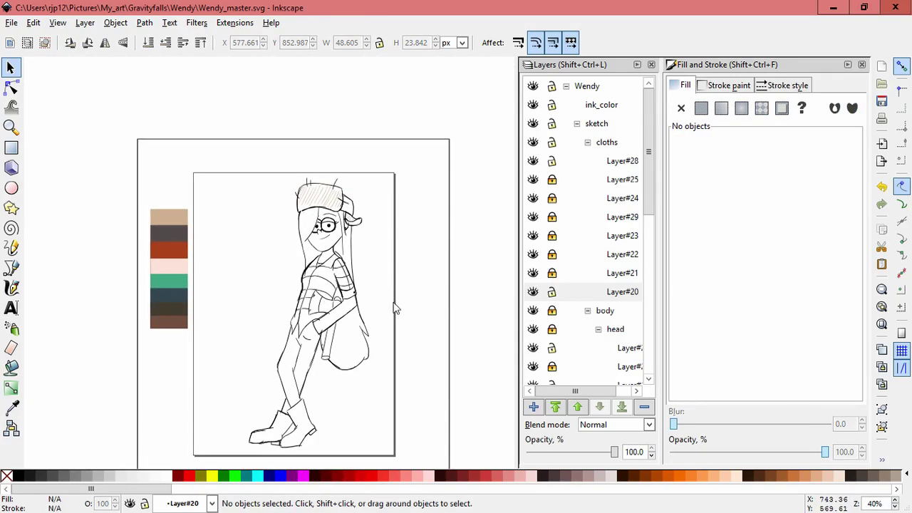
scroll(397, 308, "up", 1)
left_click(587, 164)
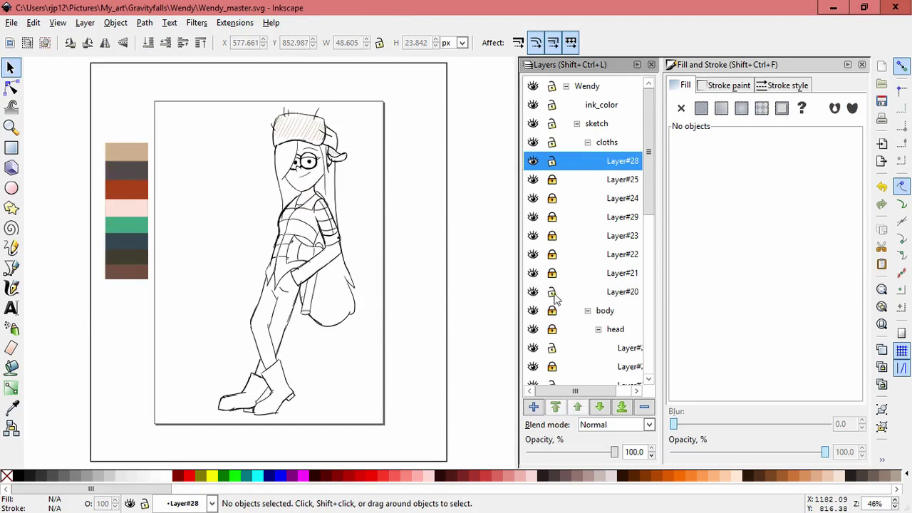
key("d")
left_click(119, 174)
key("c")
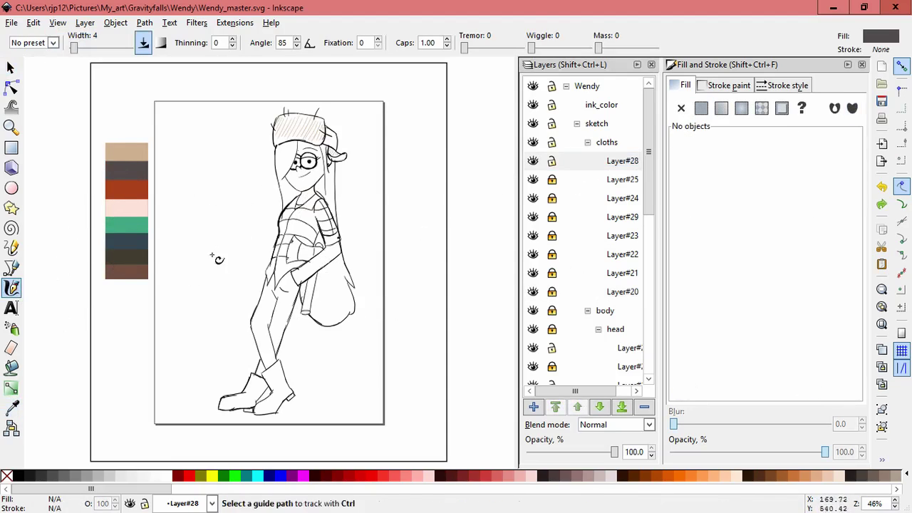
scroll(362, 178, "up", 4)
key("space")
left_click_drag(335, 141, 362, 271)
left_click_drag(355, 236, 361, 267)
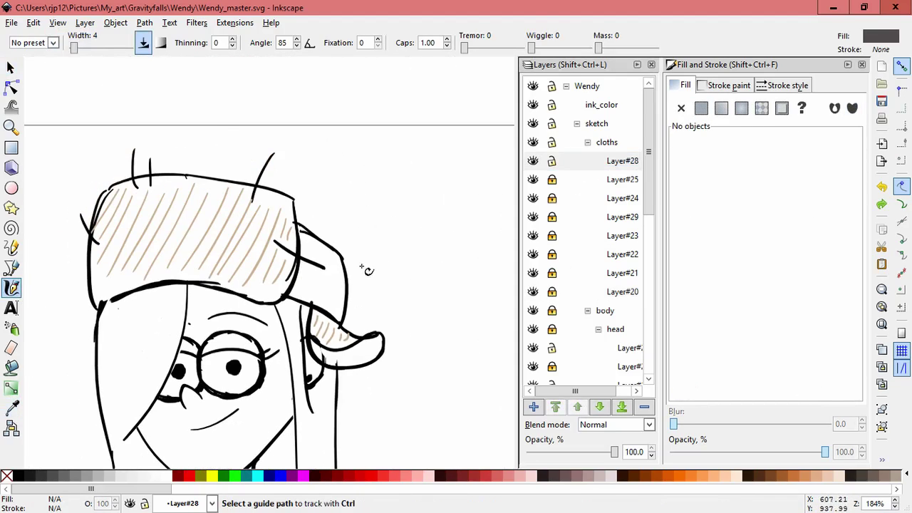
scroll(368, 271, "up", 1, "ctrl")
mouse_move(281, 223)
left_mouse_down()
mouse_move(254, 321)
mouse_move(285, 249)
left_mouse_up()
key("ctrl+z")
key("ctrl+z")
left_click_drag(280, 265, 265, 303)
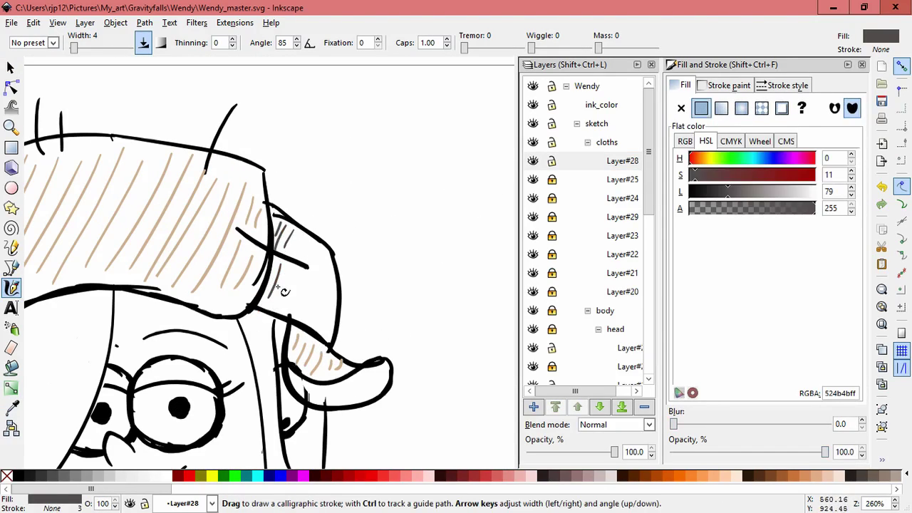
key("ctrl+z")
key("ctrl+z")
key("ctrl+z")
key("ctrl+z")
- Hatch the back panel of the hat with short diagonal dark grey calligraphy strokes, above and below its crossing line
left_click_drag(278, 221, 277, 242)
left_click_drag(291, 224, 284, 246)
left_click_drag(297, 228, 295, 251)
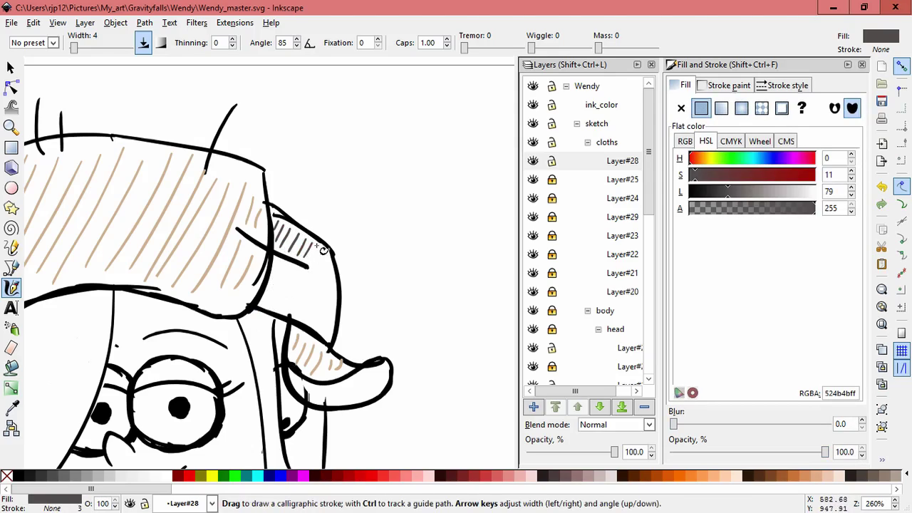
left_click_drag(330, 277, 305, 330)
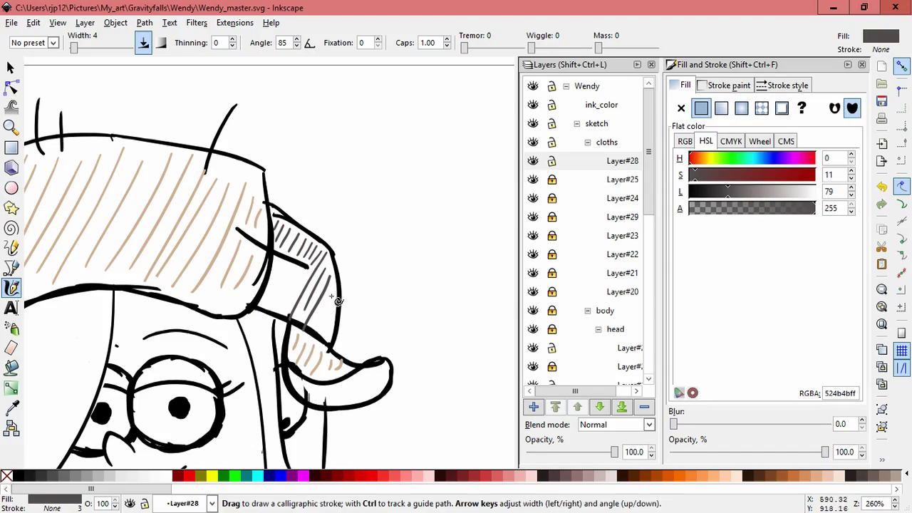
left_click_drag(304, 273, 279, 312)
left_click_drag(298, 268, 273, 308)
left_click_drag(292, 265, 268, 307)
left_click_drag(282, 263, 264, 300)
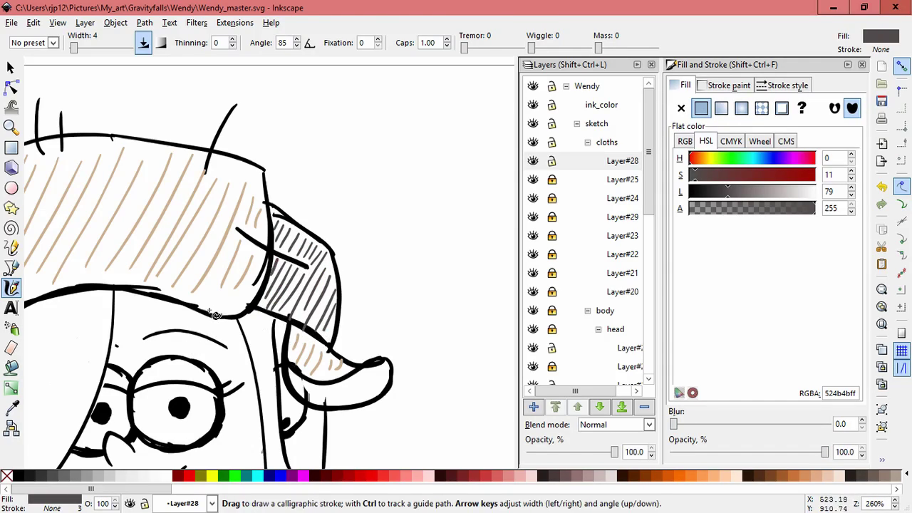
- Resize individual grey hatch strokes on the hat's back panel so they fill it down to its lower edge
left_click(10, 68)
left_click(299, 282)
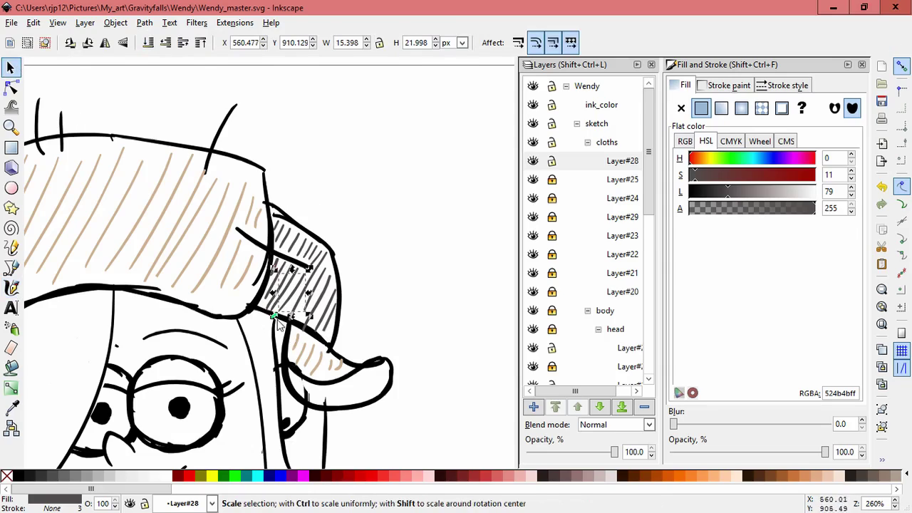
left_click_drag(277, 318, 279, 319)
left_click_drag(326, 269, 328, 265)
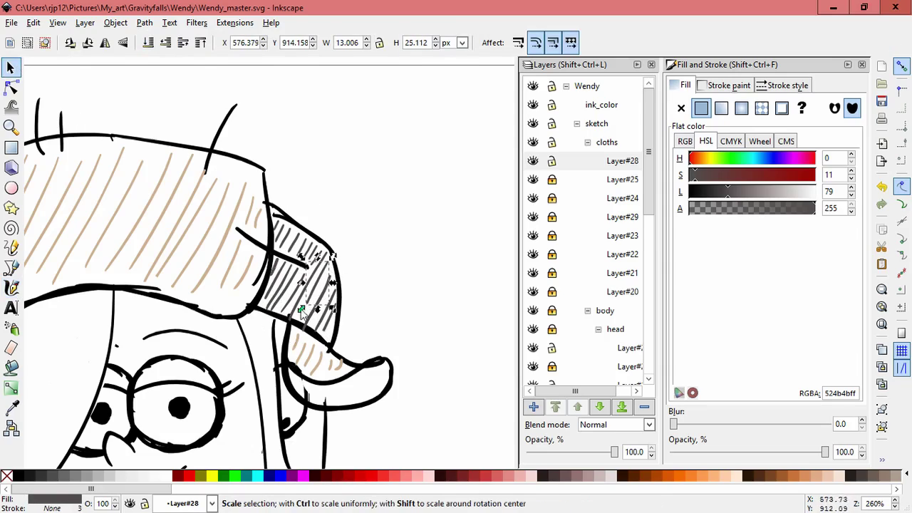
mouse_move(303, 311)
left_mouse_down()
mouse_move(295, 323)
mouse_move(305, 327)
mouse_move(291, 318)
left_mouse_up()
left_click(306, 330)
left_click(292, 318)
left_click(338, 342)
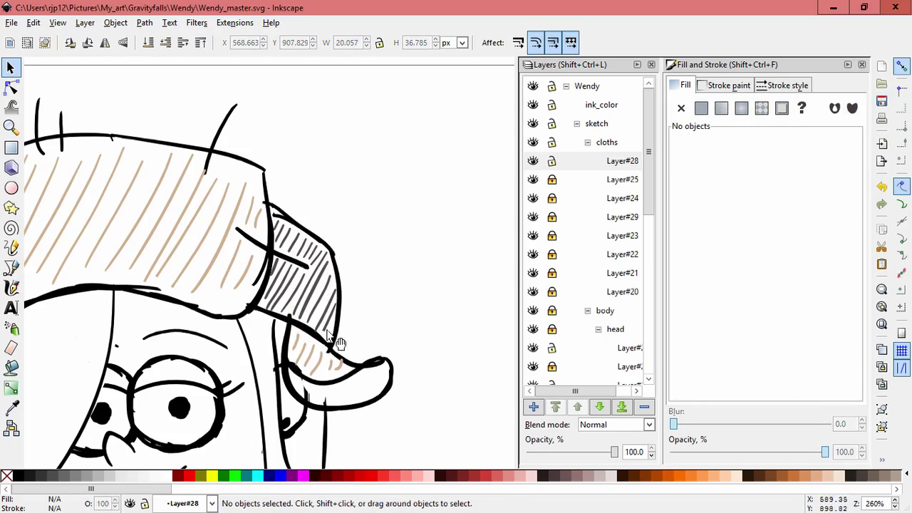
left_click(328, 325)
left_click(379, 300)
- Pick the rust-red palette swatch (a63d1d) and hatch the hair lock over the face with long curved calligraphy strokes
middle_click(385, 317, "shift")
scroll(385, 320, "down", 2)
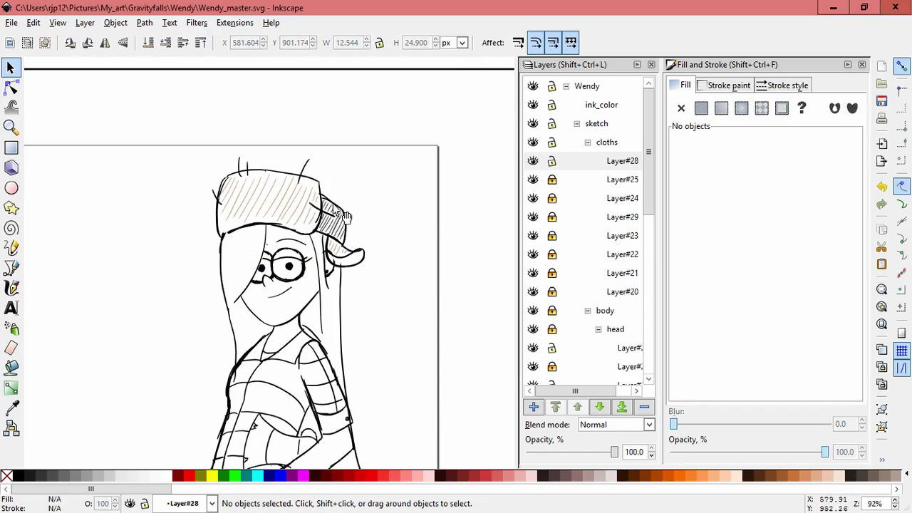
left_click(13, 408)
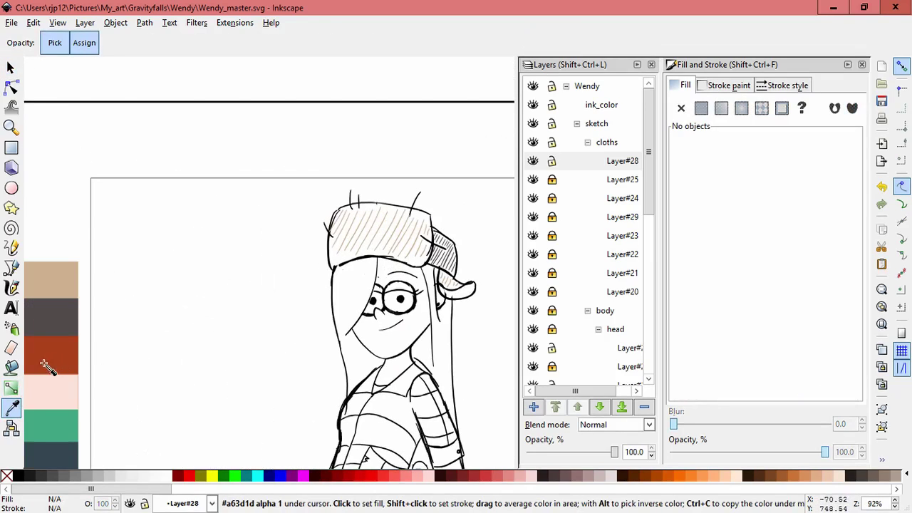
left_click(13, 288)
scroll(202, 299, "up", 2)
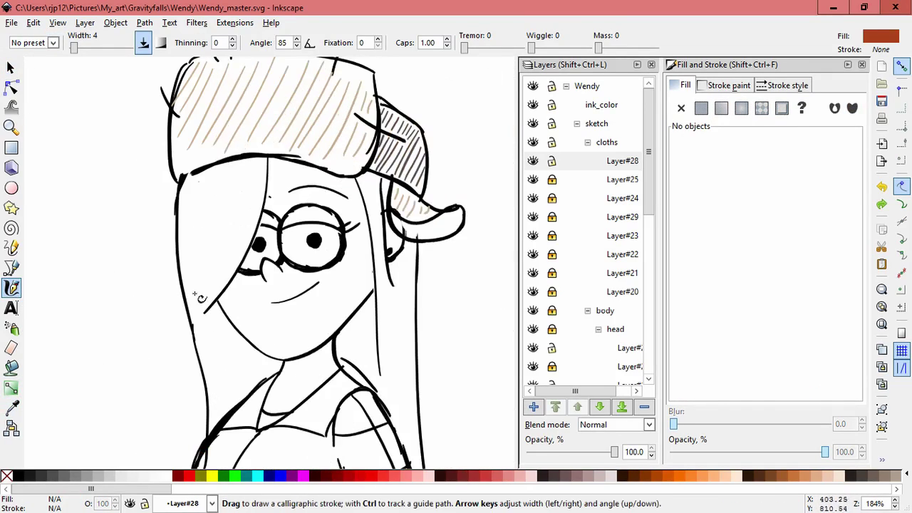
left_click_drag(193, 180, 181, 211)
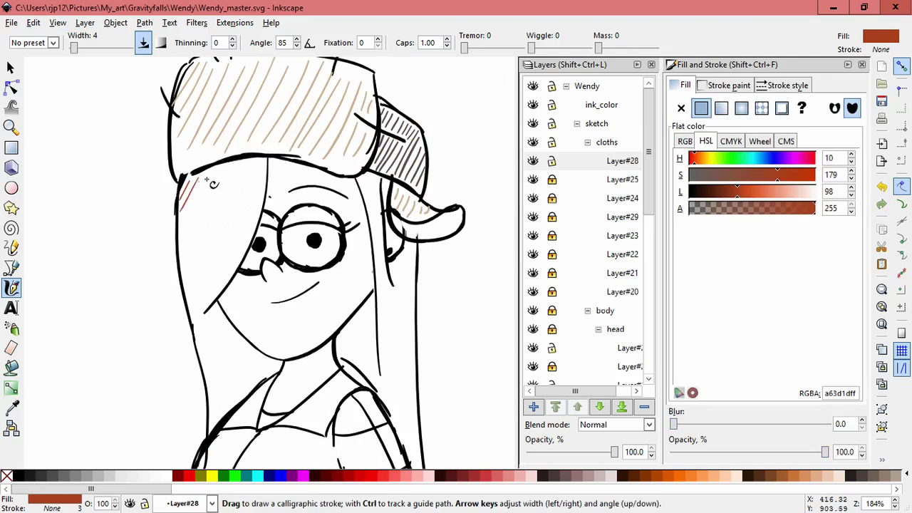
left_click_drag(219, 170, 182, 251)
left_click_drag(240, 177, 200, 242)
left_click_drag(236, 176, 186, 297)
left_click_drag(245, 196, 191, 330)
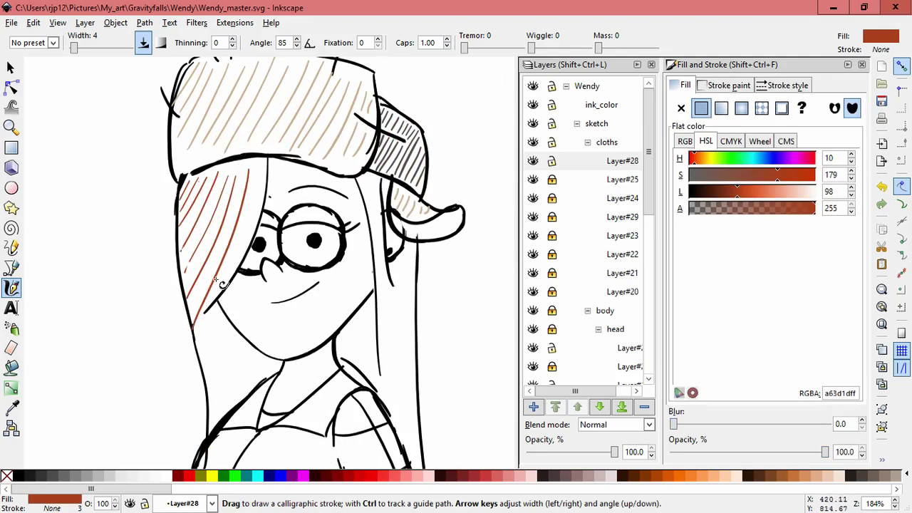
key("ctrl+z")
mouse_move(258, 171)
left_mouse_down()
mouse_move(209, 314)
mouse_move(239, 265)
mouse_move(209, 314)
mouse_move(214, 293)
left_mouse_up()
key("ctrl+z")
key("ctrl+z")
left_click(11, 69)
left_click_drag(241, 245, 215, 287)
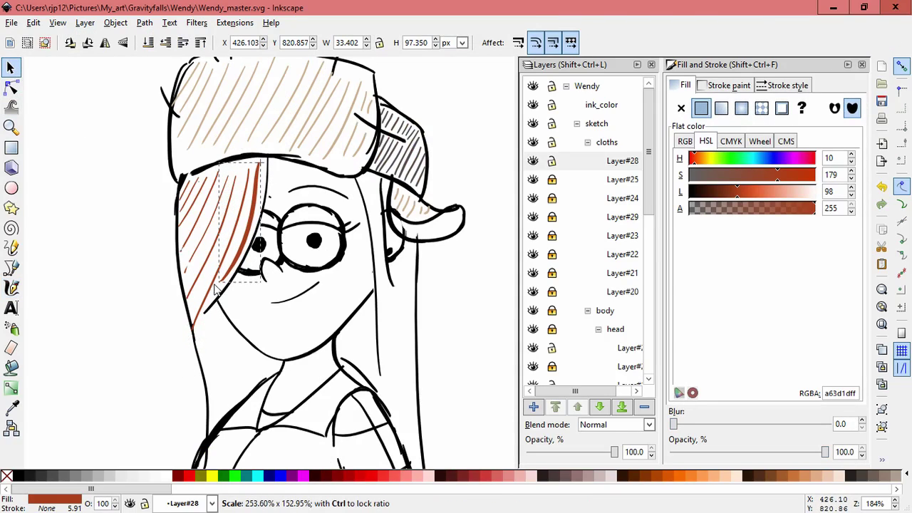
left_click(163, 350)
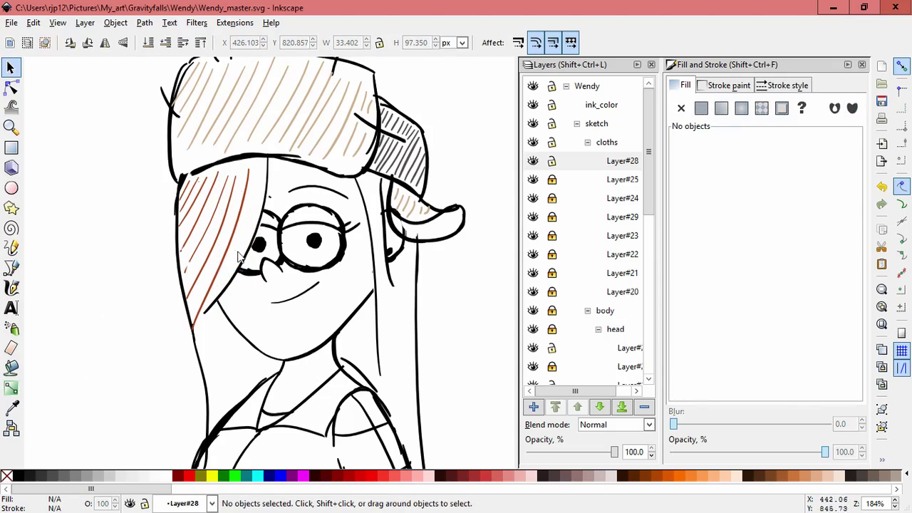
- Finish the face lock's inner edge with a rust-red stroke and hatch the hair on both sides of the chin and neck
left_click(12, 288)
left_click_drag(259, 164, 228, 277)
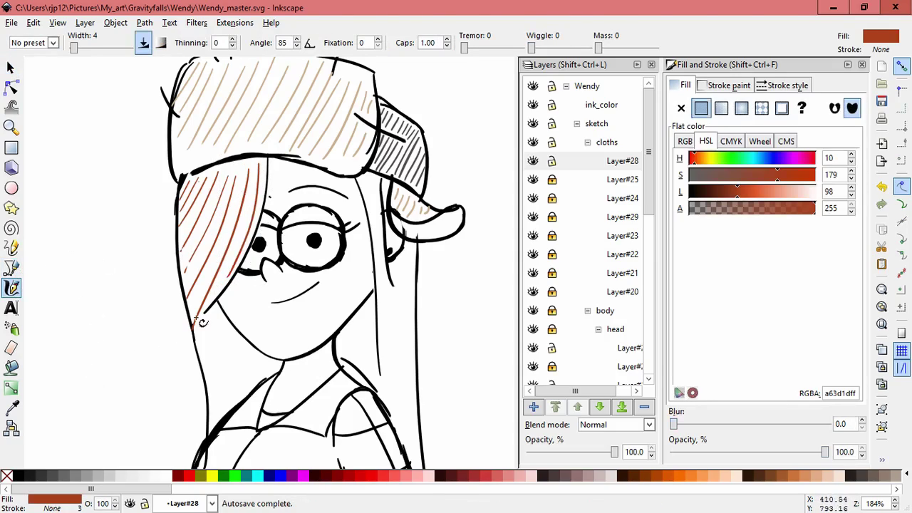
mouse_move(203, 320)
left_mouse_down()
mouse_move(197, 339)
mouse_move(214, 396)
left_mouse_up()
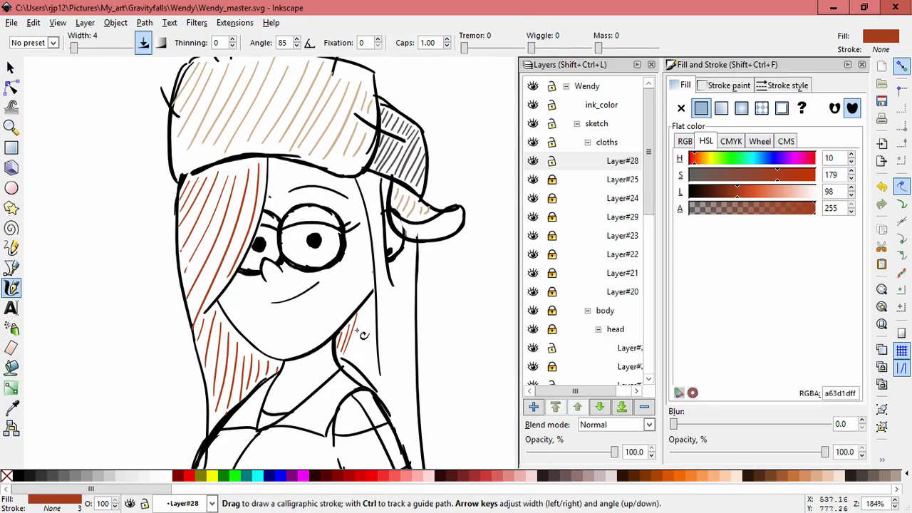
mouse_move(364, 308)
left_mouse_down()
mouse_move(350, 357)
mouse_move(361, 358)
left_mouse_up()
left_click_drag(370, 338, 370, 381)
- Hatch the hair beside the cheek and behind the ear down to the shoulder with rust-red calligraphy strokes
left_click_drag(366, 176, 362, 186)
left_click_drag(373, 178, 370, 222)
left_click_drag(380, 207, 373, 240)
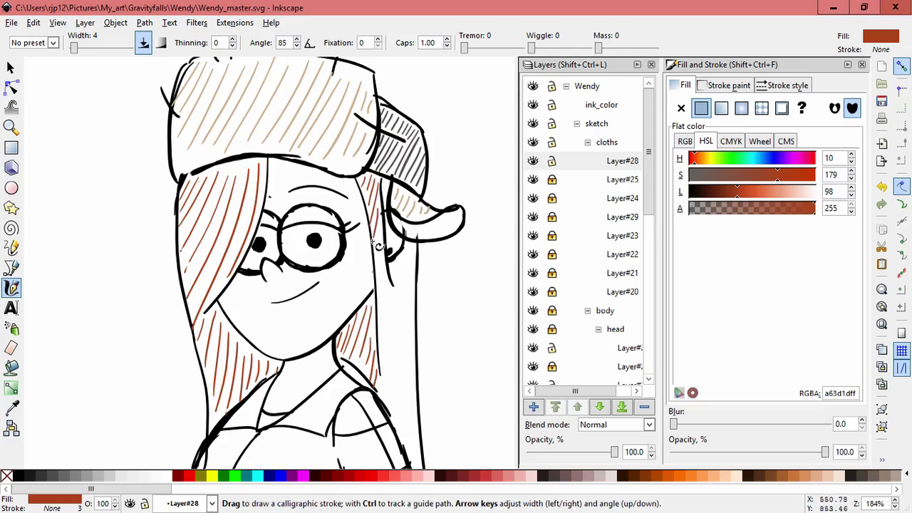
left_click_drag(390, 291, 383, 343)
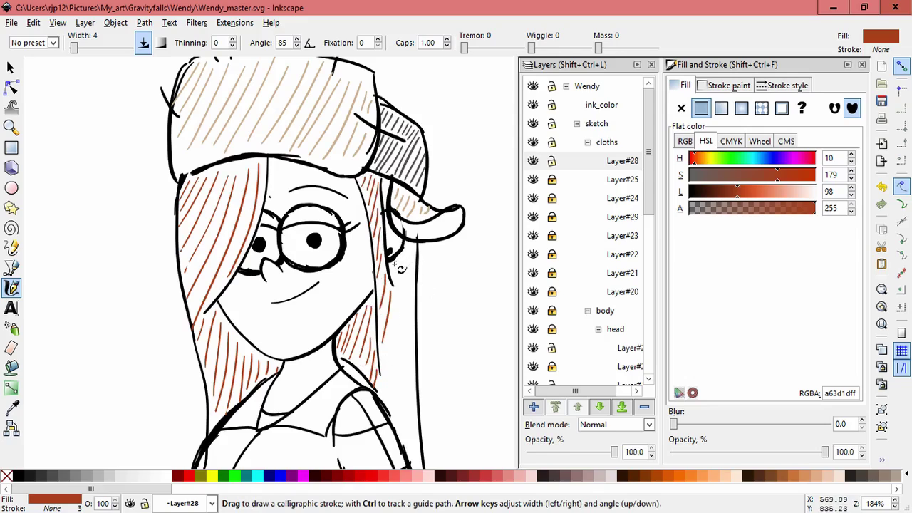
left_click_drag(412, 251, 403, 307)
left_click_drag(409, 287, 389, 375)
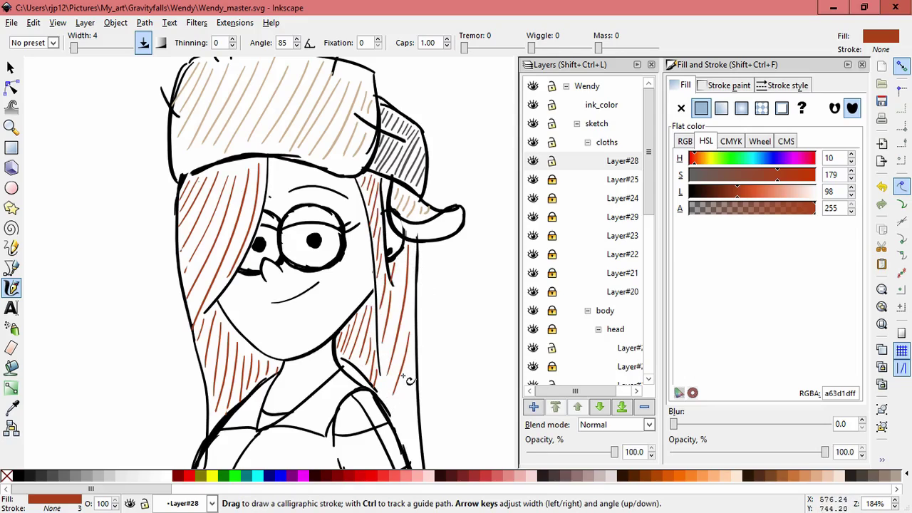
scroll(412, 345, "down", 5)
left_click_drag(399, 263, 385, 317)
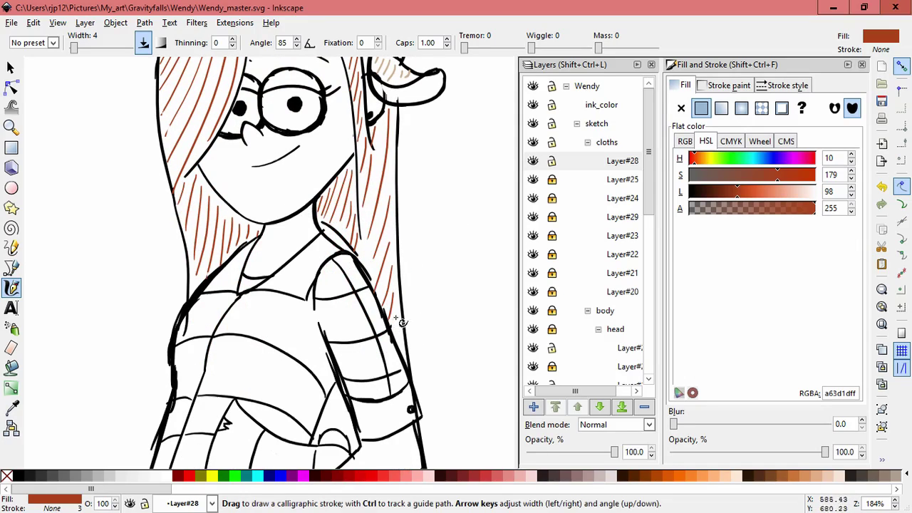
- Hatch the small patch of hair showing between the torso and the upper arm with short rust-red strokes
scroll(385, 317, "down", 8)
left_click_drag(303, 141, 296, 156)
key("ctrl+z")
key("ctrl+z")
mouse_move(304, 147)
left_mouse_down()
mouse_move(290, 169)
mouse_move(296, 181)
left_mouse_up()
mouse_move(316, 173)
left_mouse_down()
mouse_move(313, 203)
mouse_move(314, 187)
left_mouse_up()
key("ctrl+z")
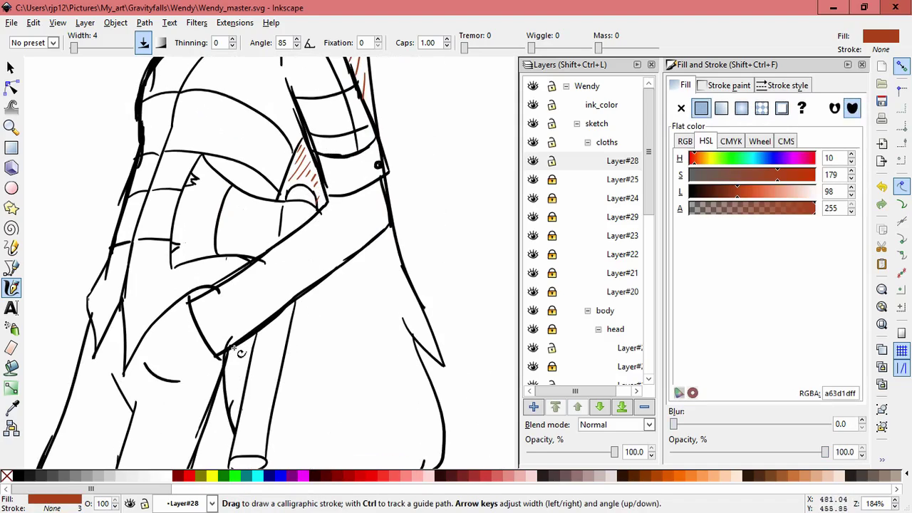
- Hatch the narrow hair strip in front of the handle and start hatching the hair behind it in rust red
left_click_drag(240, 362, 241, 421)
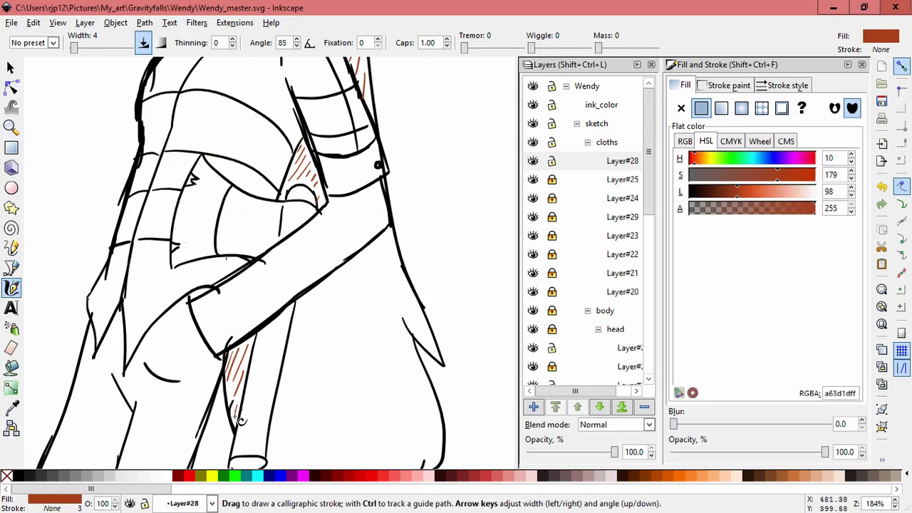
left_click_drag(300, 299, 295, 315)
left_click_drag(312, 294, 293, 345)
mouse_move(331, 281)
left_mouse_down()
mouse_move(278, 406)
mouse_move(272, 456)
left_mouse_up()
left_click_drag(367, 250, 292, 440)
- Fill the rounded lower hair mass below the forearm with long curved rust-red strokes, redrawing any misplaced ones
key("space")
left_click_drag(346, 348, 324, 248)
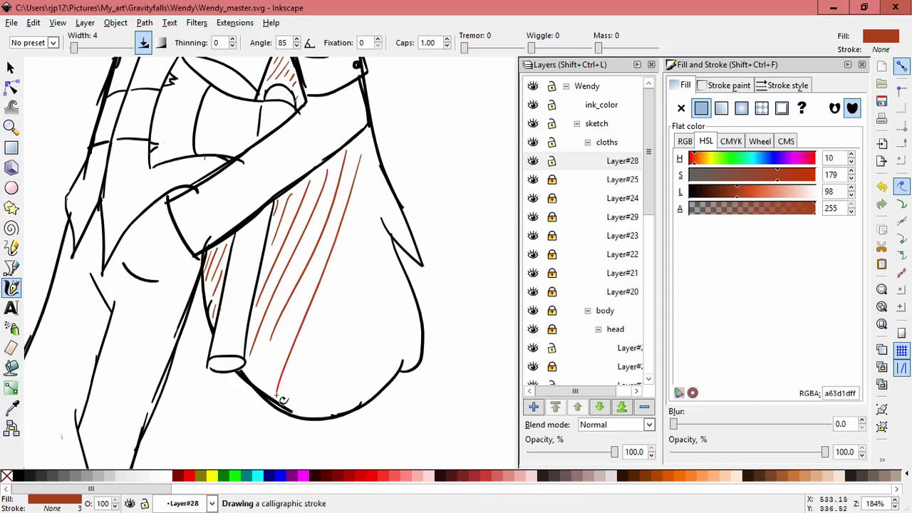
key("ctrl+z")
left_click_drag(371, 220, 314, 407)
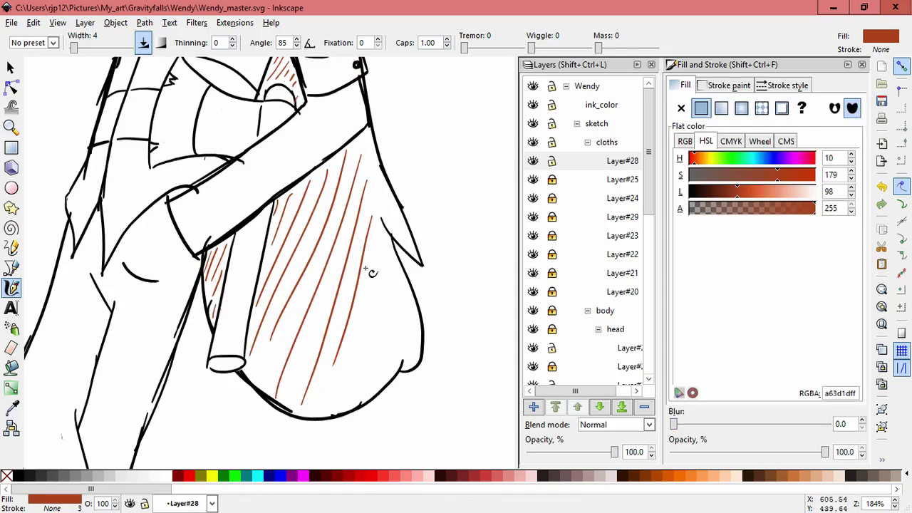
key("ctrl+z")
left_click_drag(371, 210, 316, 403)
key("ctrl+z")
left_click_drag(376, 189, 312, 409)
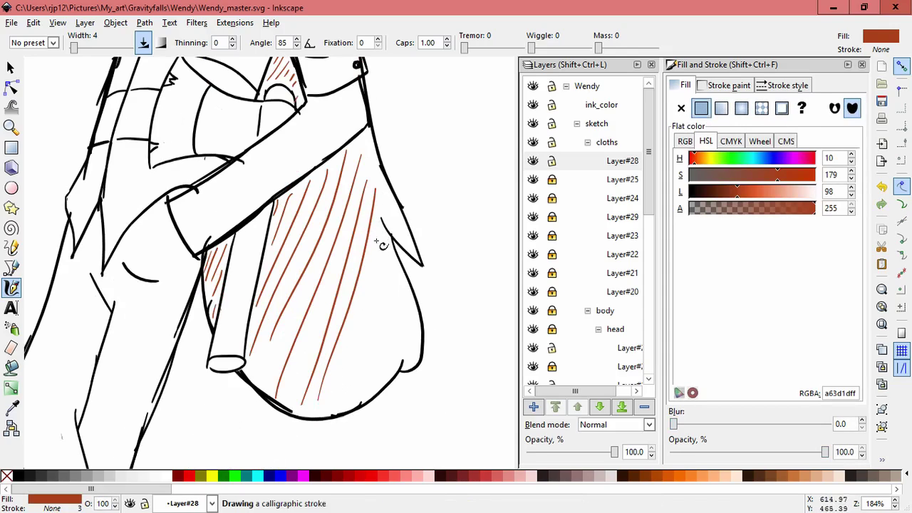
key("ctrl+z")
left_click_drag(393, 268, 362, 378)
key("ctrl+z")
left_click_drag(392, 265, 372, 380)
left_click_drag(408, 329, 405, 345)
key("ctrl+z")
key("ctrl+z")
left_click_drag(395, 290, 380, 378)
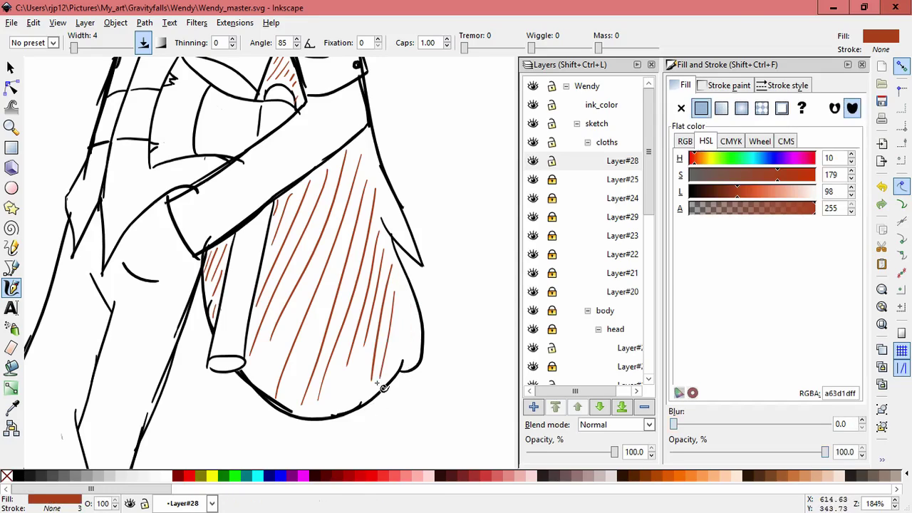
- Adjust individual rust-red hatch strokes in the lower hair so they reach from the forearm to the bottom outline
left_click(10, 67)
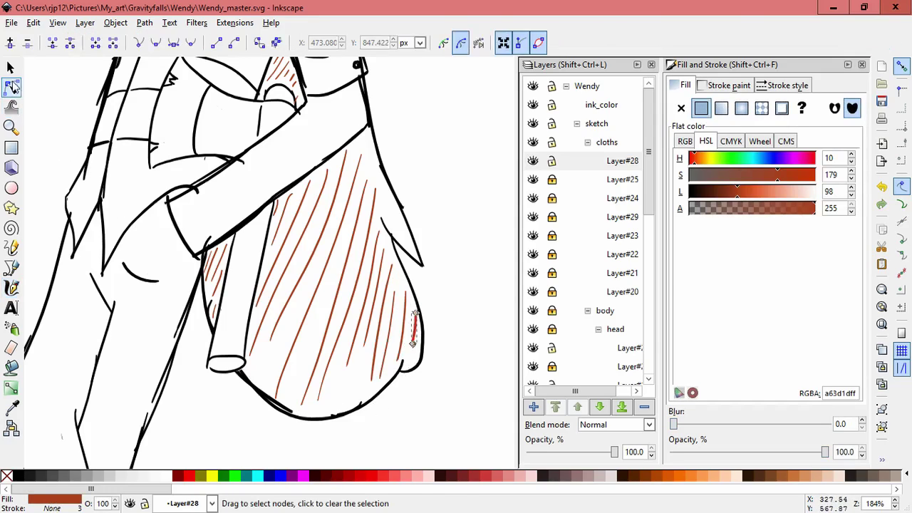
left_click(372, 361)
mouse_move(346, 369)
left_mouse_down()
mouse_move(328, 403)
mouse_move(343, 389)
mouse_move(307, 380)
left_mouse_up()
left_click(365, 345)
mouse_move(365, 173)
left_mouse_down()
mouse_move(377, 153)
mouse_move(367, 146)
mouse_move(372, 130)
left_mouse_up()
left_click(361, 159)
left_click(277, 325)
mouse_move(269, 345)
left_mouse_down()
mouse_move(252, 380)
mouse_move(258, 385)
left_mouse_up()
left_click(435, 307)
middle_click(458, 352, "shift")
middle_click(460, 353, "shift")
middle_click(460, 354, "shift")
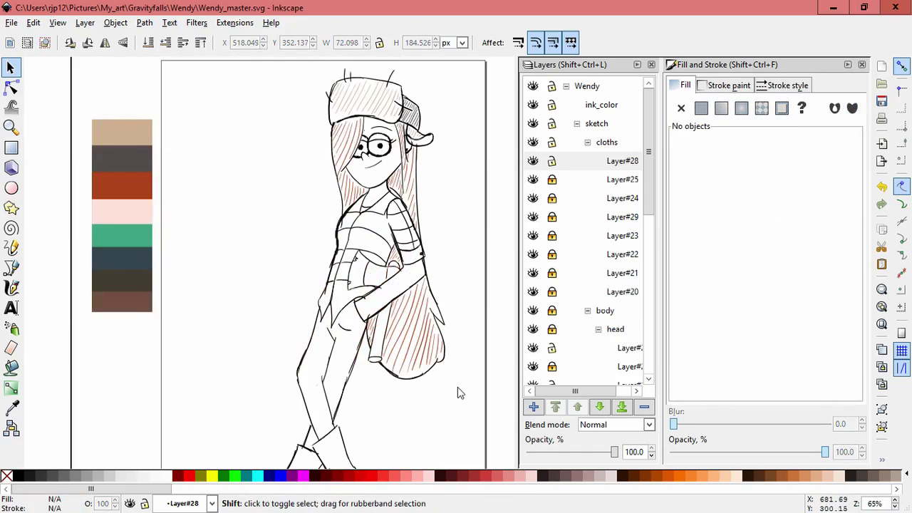
- Pick the green palette swatch (45ad83) and hatch the shirt on both sides of the neckline with diagonal calligraphy strokes
scroll(459, 393, "down", 1)
left_click(11, 408)
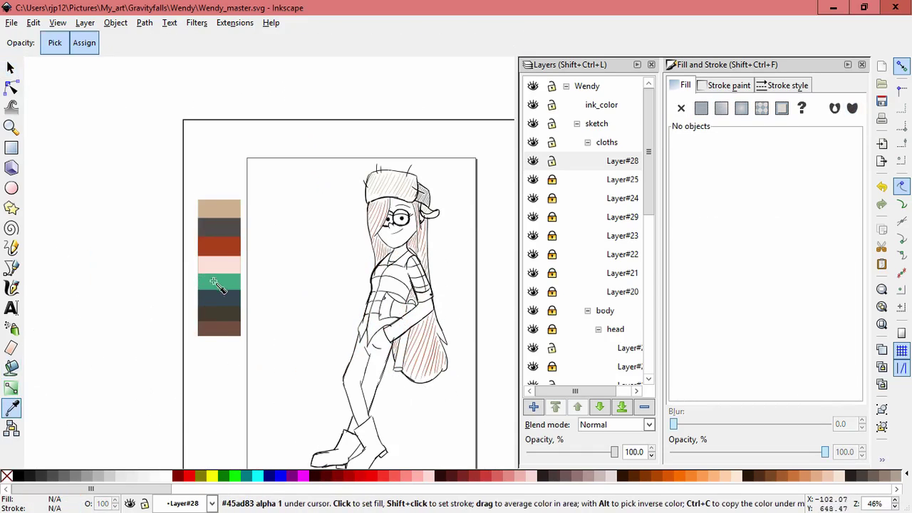
left_click(212, 281)
left_click(11, 288)
scroll(421, 303, "up", 3)
scroll(418, 300, "up", 1)
key("space")
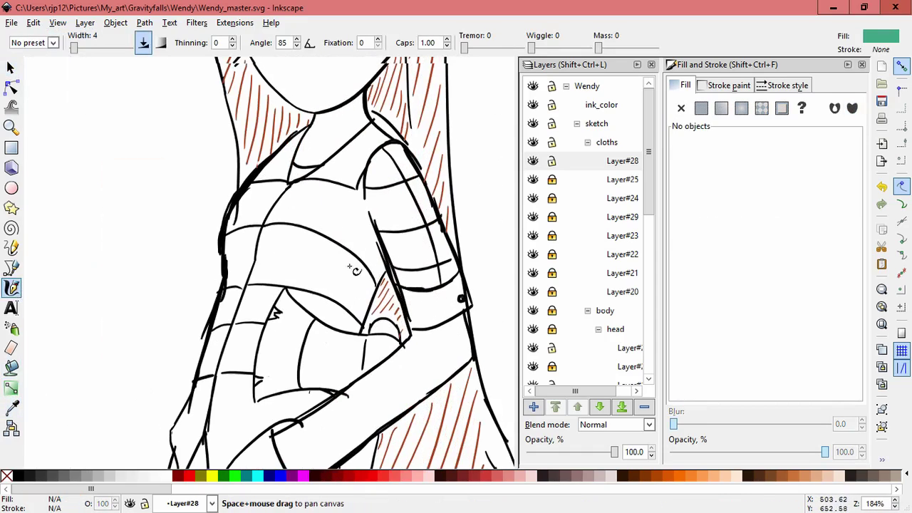
left_click_drag(347, 265, 350, 303)
left_click_drag(307, 180, 264, 220)
key("ctrl+z")
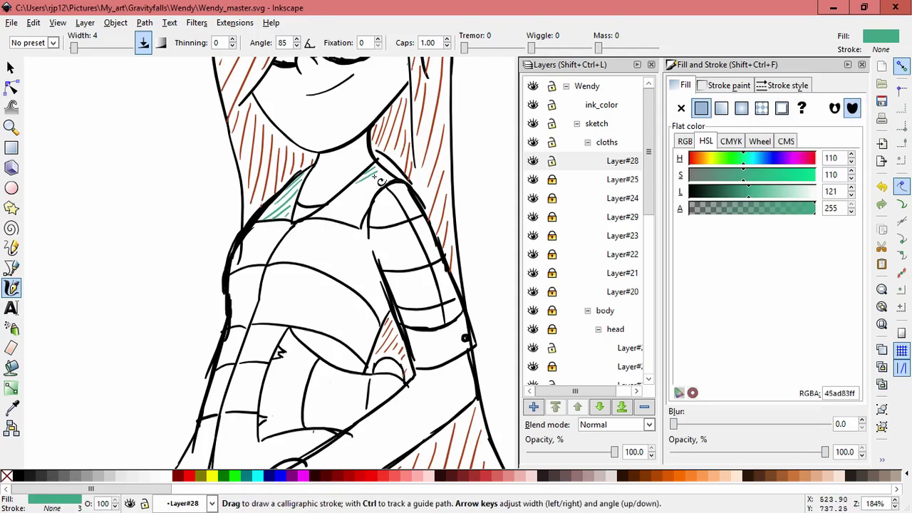
left_click_drag(381, 173, 318, 218)
left_click_drag(371, 199, 331, 218)
left_click_drag(368, 206, 348, 216)
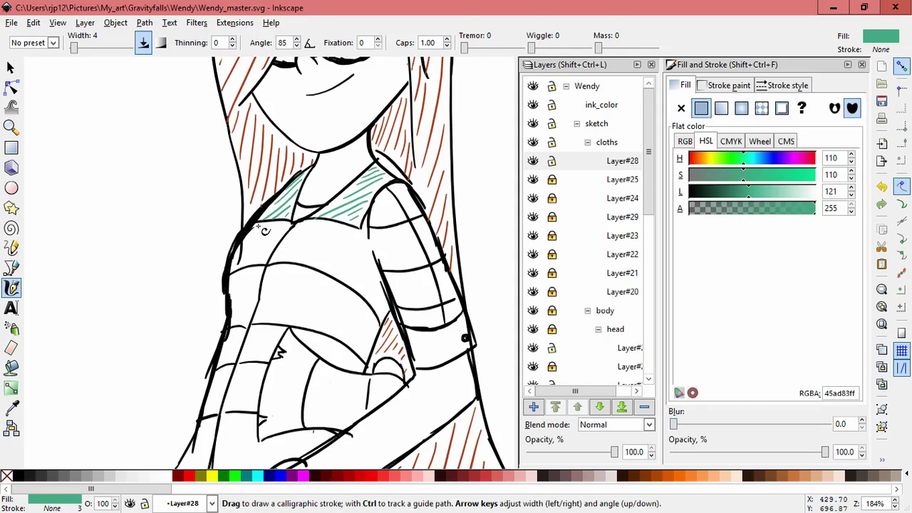
- Hatch the shirt's upper chest band from the far shoulder across to the near arm with diagonal green strokes
left_click_drag(258, 226, 236, 266)
key("ctrl+z")
left_click_drag(294, 226, 259, 257)
left_click_drag(309, 229, 268, 263)
left_click_drag(329, 228, 274, 262)
key("ctrl+z")
left_click_drag(328, 229, 271, 265)
left_click_drag(346, 229, 289, 263)
mouse_move(356, 236)
left_mouse_down()
mouse_move(305, 266)
mouse_move(343, 283)
left_mouse_up()
left_click_drag(372, 280, 365, 286)
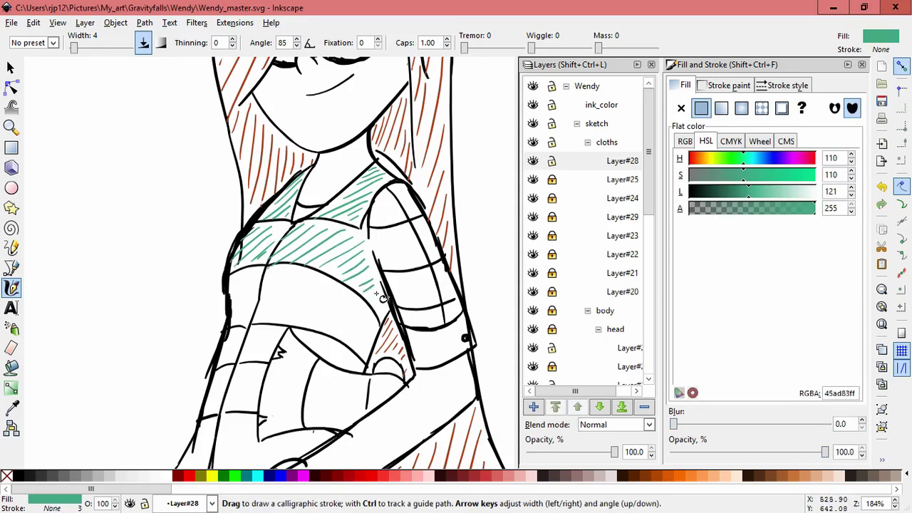
- Hatch the near sleeve's shoulder cap, the strip along its outer edge and its cuff in green
left_click_drag(387, 192, 373, 209)
left_click_drag(391, 197, 368, 225)
mouse_move(394, 201)
left_mouse_down()
mouse_move(374, 224)
mouse_move(383, 224)
left_mouse_up()
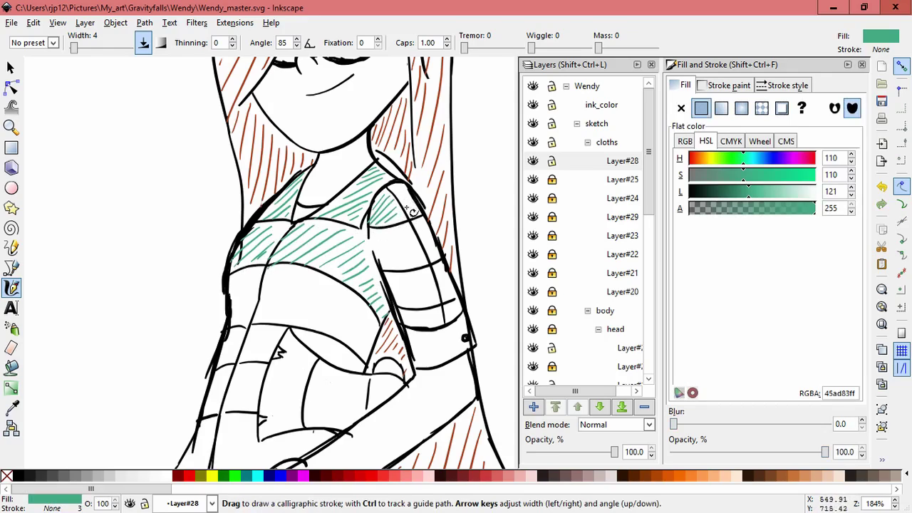
left_click_drag(394, 187, 400, 196)
mouse_move(407, 186)
left_mouse_down()
mouse_move(395, 198)
mouse_move(408, 193)
mouse_move(402, 201)
left_mouse_up()
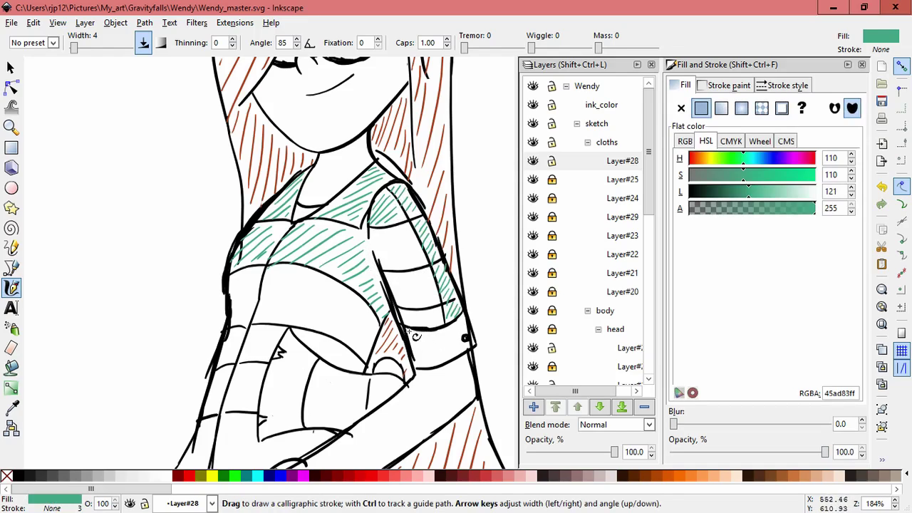
mouse_move(411, 331)
left_mouse_down()
mouse_move(414, 346)
mouse_move(457, 328)
left_mouse_up()
left_click_drag(427, 361, 460, 334)
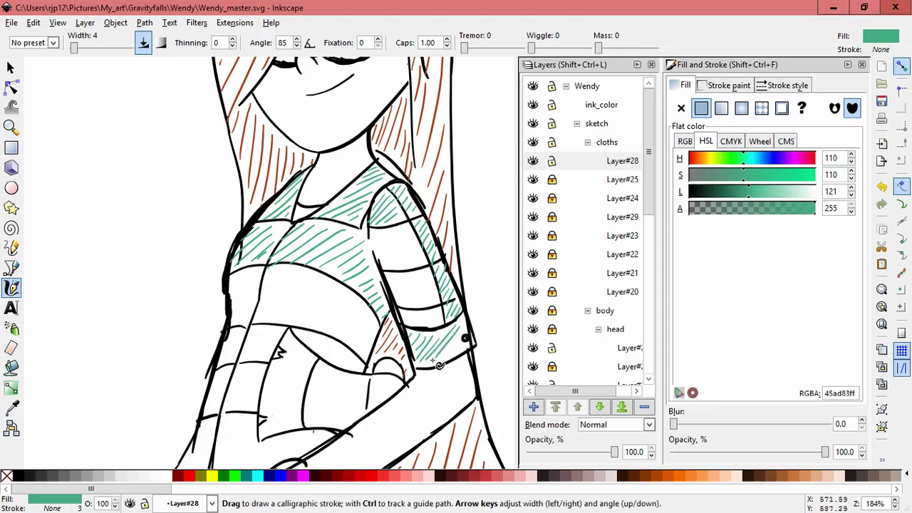
key("Escape")
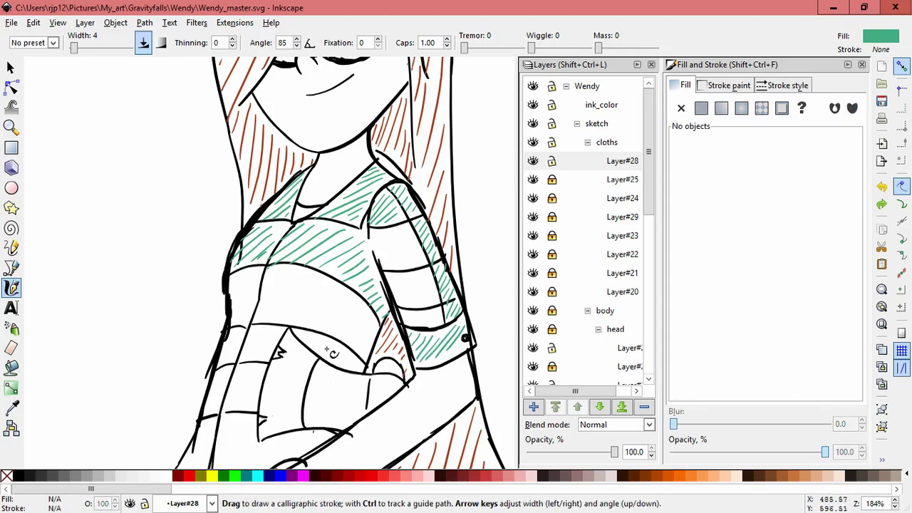
- Fill the remaining bands of the near sleeve, between the shoulder cap and the cuff, with green diagonal strokes
left_click_drag(383, 235, 403, 228)
left_click_drag(378, 262, 410, 231)
left_click_drag(394, 279, 413, 241)
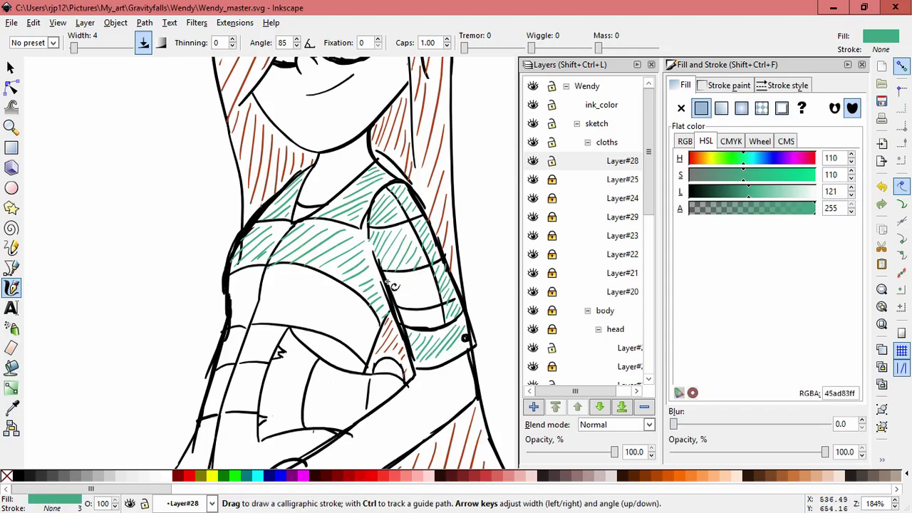
key("ctrl+z")
mouse_move(392, 276)
left_mouse_down()
mouse_move(387, 288)
mouse_move(400, 299)
left_mouse_up()
left_click_drag(416, 290, 407, 304)
mouse_move(428, 282)
left_mouse_down()
mouse_move(417, 304)
mouse_move(429, 305)
mouse_move(401, 319)
left_mouse_up()
key("ctrl+z")
left_click_drag(415, 310, 408, 324)
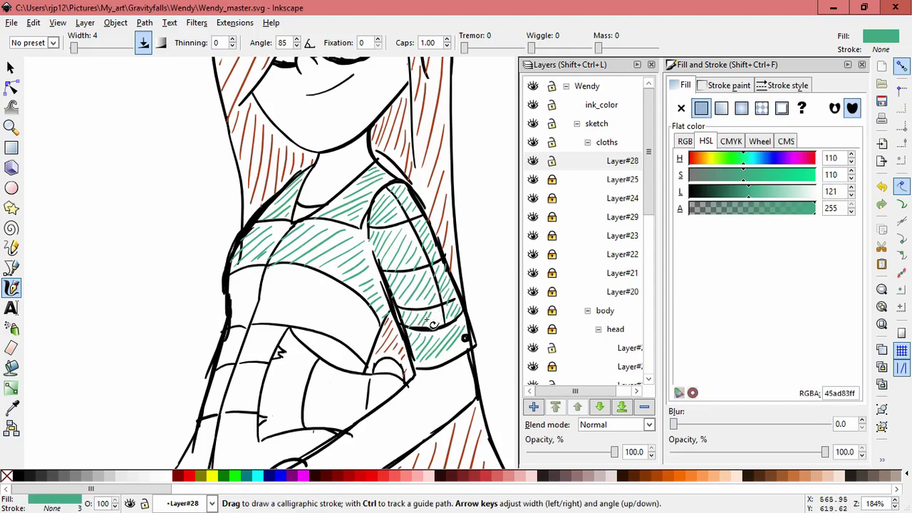
- Hatch the shirt's middle chest band with diagonal green strokes, including the part of the far sleeve beside it
left_click_drag(240, 275, 230, 302)
left_click_drag(257, 280, 238, 303)
key("ctrl+z")
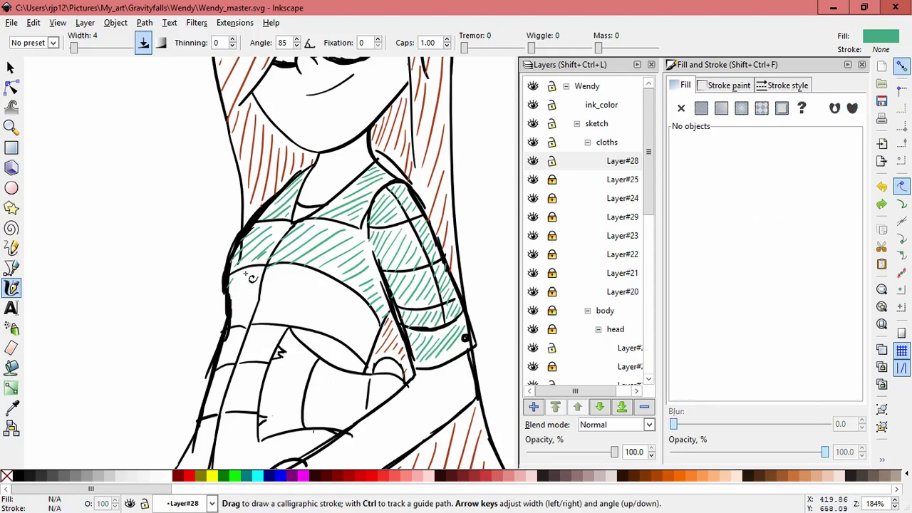
mouse_move(246, 272)
left_mouse_down()
mouse_move(233, 306)
mouse_move(265, 293)
mouse_move(287, 265)
mouse_move(261, 285)
left_mouse_up()
key("ctrl+z")
key("ctrl+z")
mouse_move(284, 269)
left_mouse_down()
mouse_move(258, 295)
mouse_move(260, 317)
left_mouse_up()
mouse_move(305, 281)
left_mouse_down()
mouse_move(272, 317)
mouse_move(329, 284)
left_mouse_up()
left_click_drag(305, 325, 337, 288)
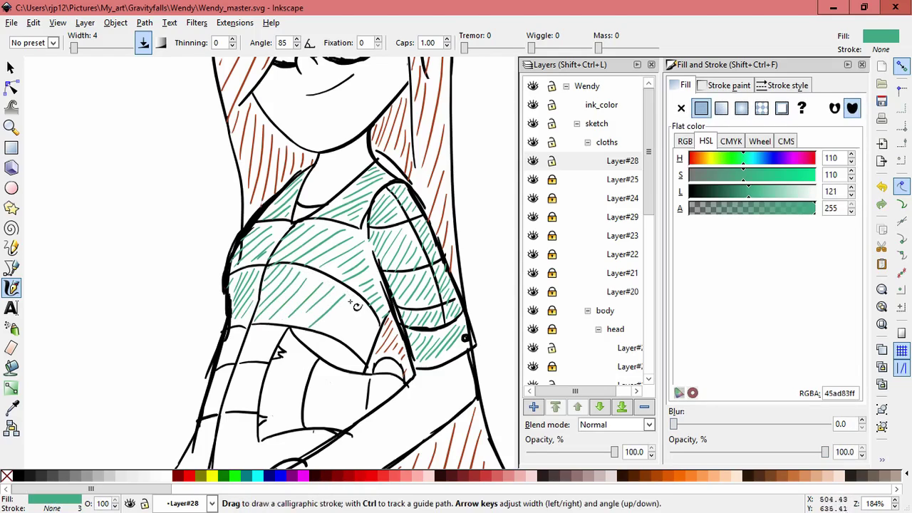
left_click_drag(319, 335, 357, 303)
mouse_move(332, 341)
left_mouse_down()
mouse_move(364, 311)
mouse_move(376, 321)
left_mouse_up()
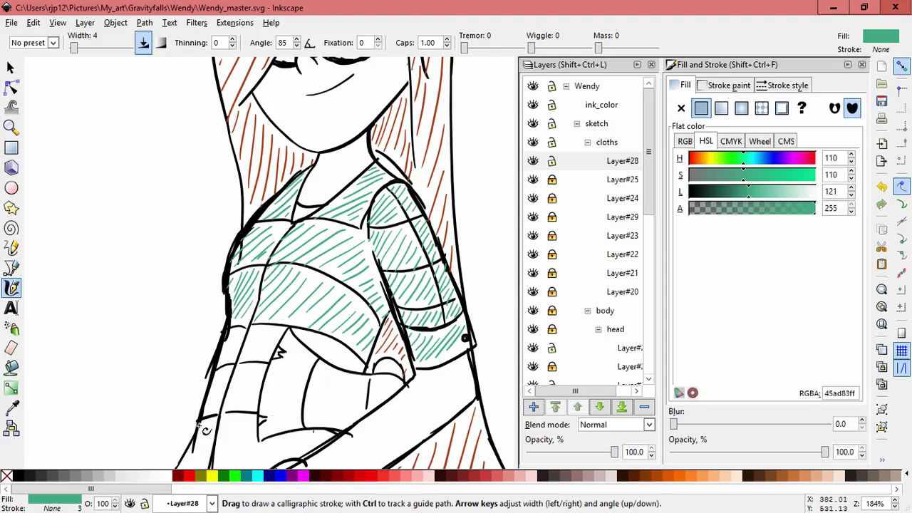
- Hatch the shirt band below the chest on the far side and the curved fold above the waist in green
left_click_drag(237, 329, 225, 341)
key("ctrl+z")
left_click_drag(241, 331, 223, 353)
mouse_move(240, 339)
left_mouse_down()
mouse_move(223, 364)
mouse_move(259, 328)
mouse_move(282, 332)
left_mouse_up()
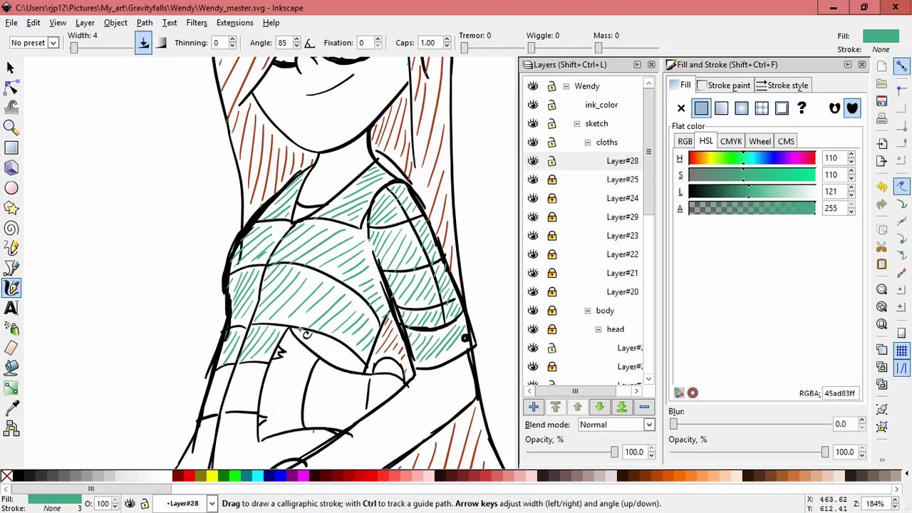
left_click_drag(312, 351, 326, 339)
mouse_move(320, 355)
left_mouse_down()
mouse_move(339, 342)
mouse_move(333, 360)
mouse_move(351, 367)
mouse_move(359, 358)
left_mouse_up()
key("ctrl+z")
- Continue the green hatching down the far side of the shirt to the pointed tip beside the hip
key("space")
left_click_drag(271, 383, 308, 325)
left_click_drag(253, 332, 263, 313)
left_click_drag(247, 346, 275, 309)
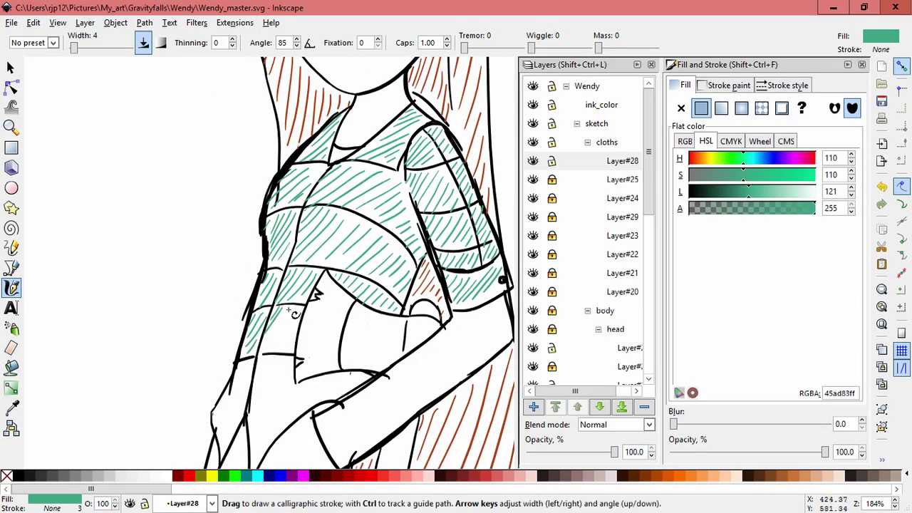
left_click_drag(275, 343, 293, 332)
left_click_drag(286, 347, 294, 339)
mouse_move(249, 361)
left_mouse_down()
mouse_move(230, 404)
mouse_move(254, 393)
left_mouse_up()
mouse_move(219, 443)
left_mouse_down()
mouse_move(247, 411)
mouse_move(217, 437)
left_mouse_up()
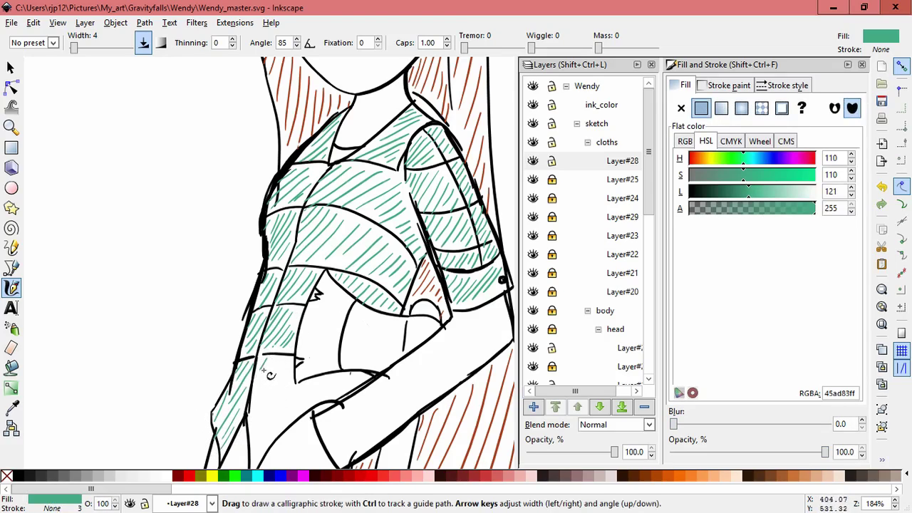
- Hatch the shirt's lower front hem from its pointed corner across to the forearm with green strokes
left_click_drag(264, 371, 253, 398)
left_click_drag(286, 362, 247, 432)
mouse_move(290, 382)
left_mouse_down()
mouse_move(253, 444)
mouse_move(256, 454)
mouse_move(286, 420)
left_mouse_up()
left_click_drag(320, 378, 296, 413)
mouse_move(332, 378)
left_mouse_down()
mouse_move(314, 406)
mouse_move(330, 401)
left_mouse_up()
left_click_drag(360, 375, 358, 375)
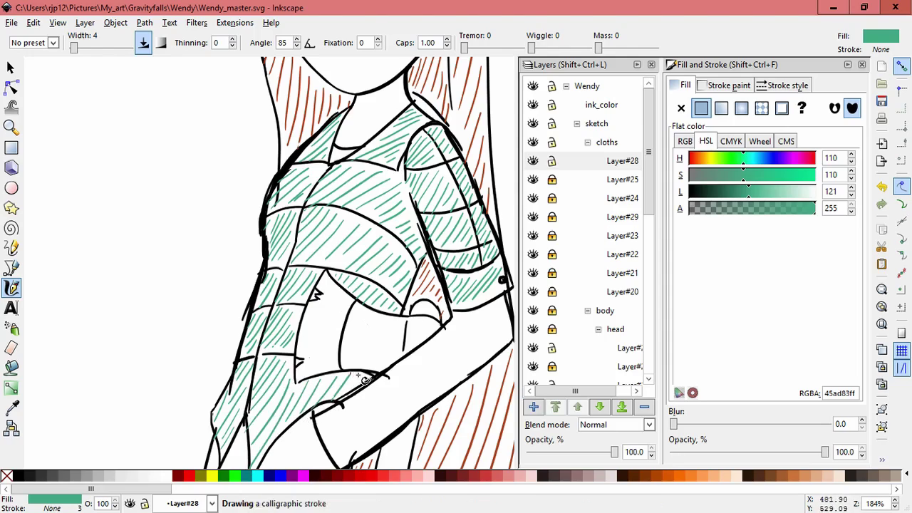
- Pick the dark slate-blue palette swatch and hatch the trousers' outer hip and upper thigh below the shirt's pointed tip
scroll(412, 244, "down", 3)
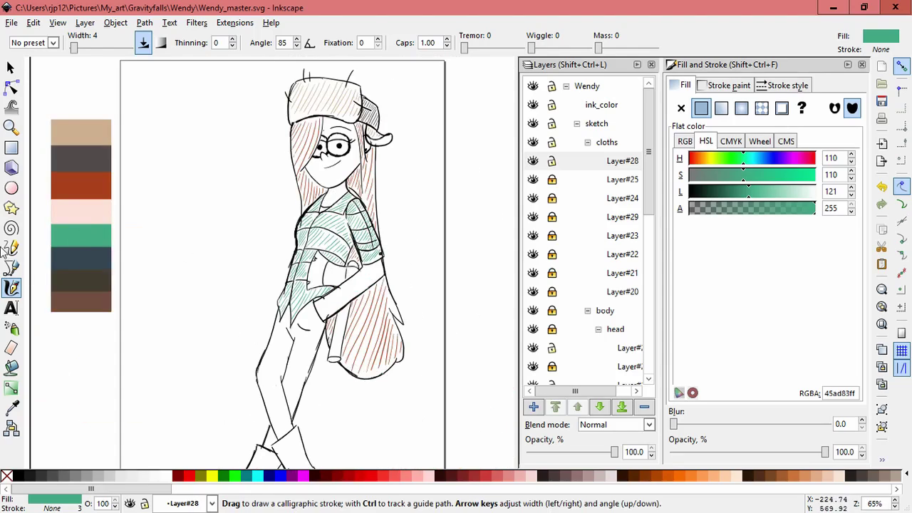
left_click(11, 408)
left_click(77, 259)
left_click(11, 288)
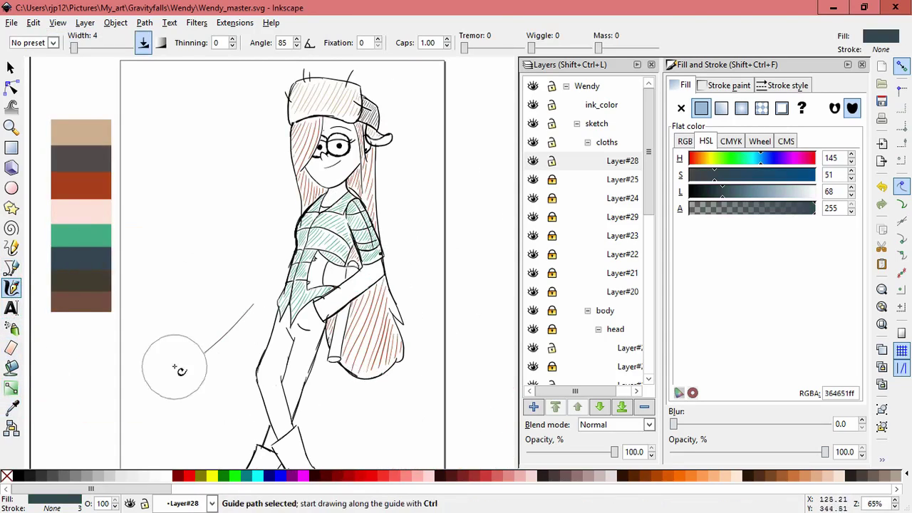
key("Escape")
scroll(179, 371, "up", 5)
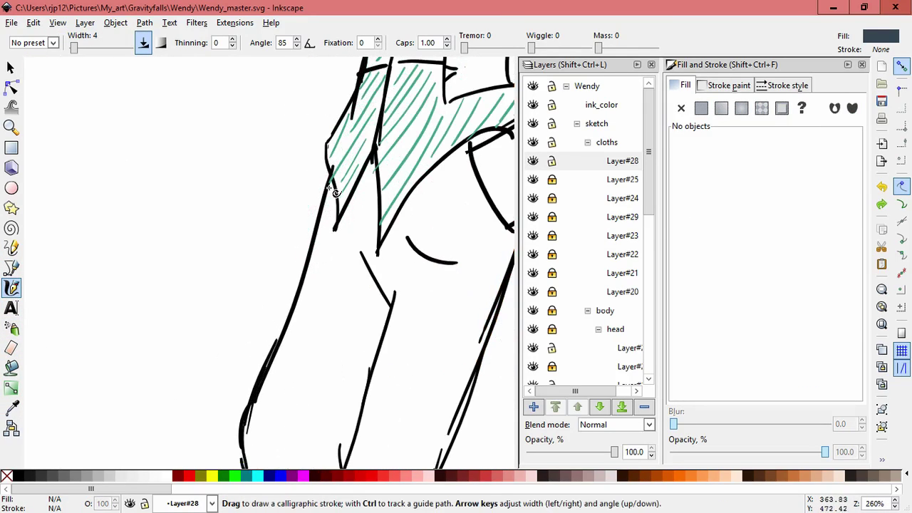
left_click_drag(335, 193, 311, 254)
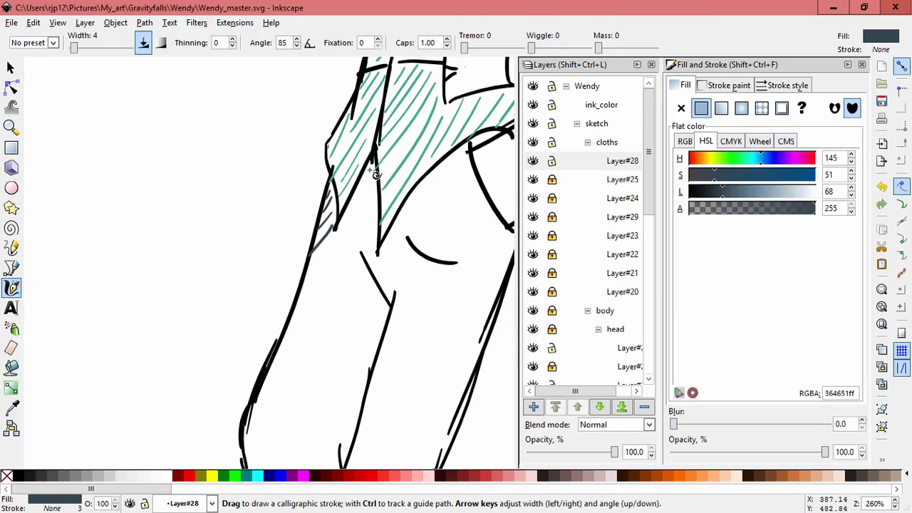
left_click_drag(374, 177, 337, 248)
left_click_drag(369, 212, 296, 300)
left_click_drag(352, 267, 258, 378)
- Continue the slate-blue diagonal hatching down the bent front leg from mid-thigh past the knee
key("space")
scroll(258, 271, "down", 1)
left_click_drag(285, 335, 269, 259)
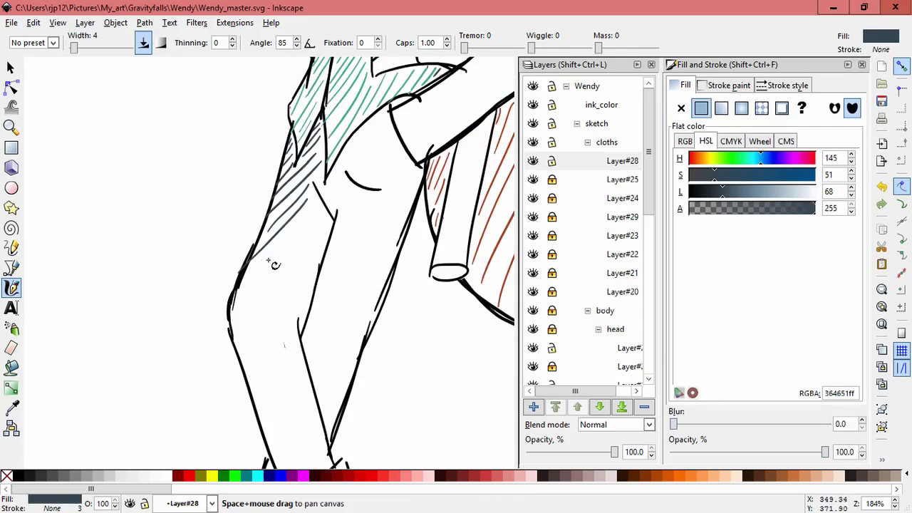
mouse_move(310, 208)
left_mouse_down()
mouse_move(241, 294)
mouse_move(228, 329)
left_mouse_up()
left_click_drag(320, 225, 239, 333)
left_click_drag(320, 250, 253, 342)
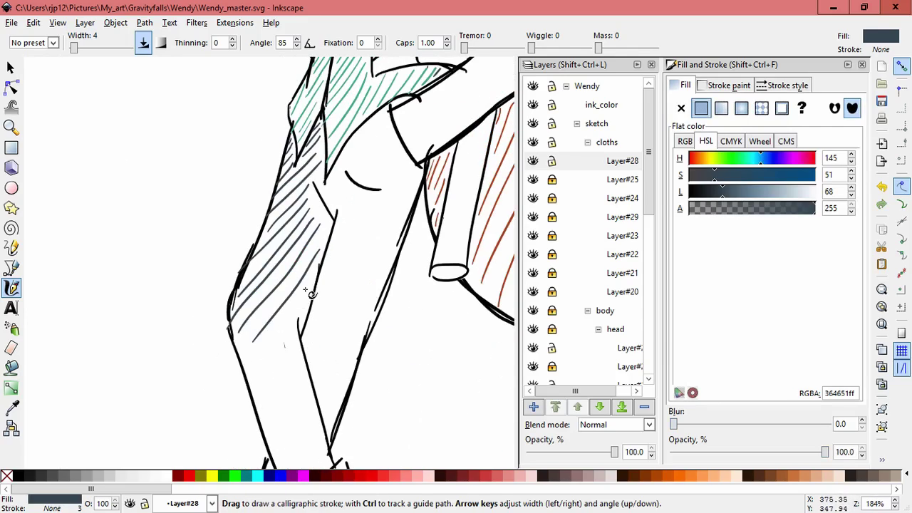
mouse_move(307, 287)
left_mouse_down()
mouse_move(256, 353)
mouse_move(258, 405)
left_mouse_up()
- Hatch the front leg's shin from below the knee to the trouser hem at the boot
scroll(287, 381, "down", 3)
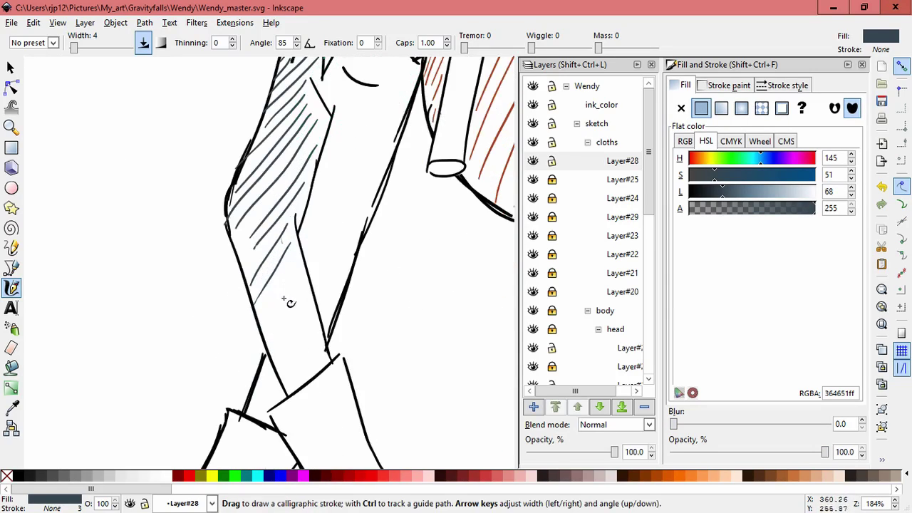
left_click_drag(302, 257, 264, 350)
left_click_drag(315, 292, 278, 347)
left_click_drag(311, 314, 289, 371)
left_click_drag(311, 330, 288, 387)
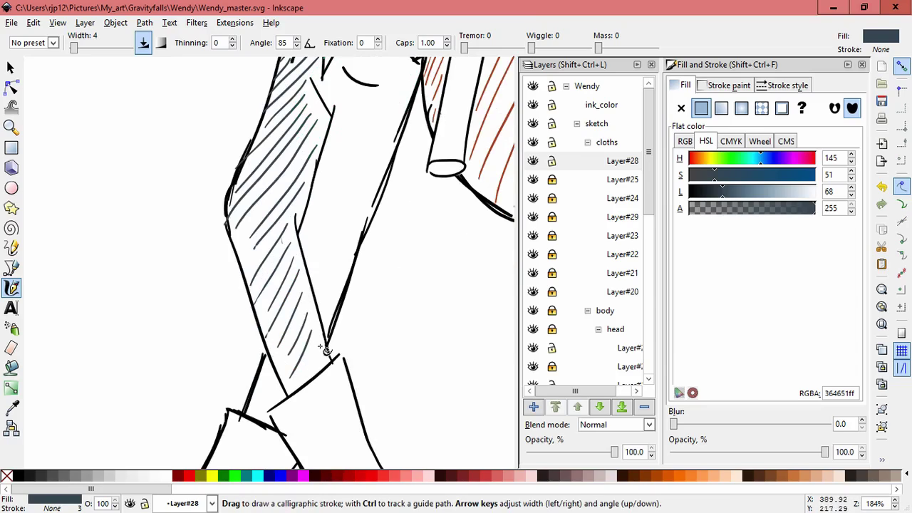
left_click_drag(322, 345, 302, 380)
- Hatch the other trouser leg's hip around the pocket curve and its upper thigh with slate-blue strokes
scroll(379, 243, "up", 4)
scroll(292, 276, "right", 2)
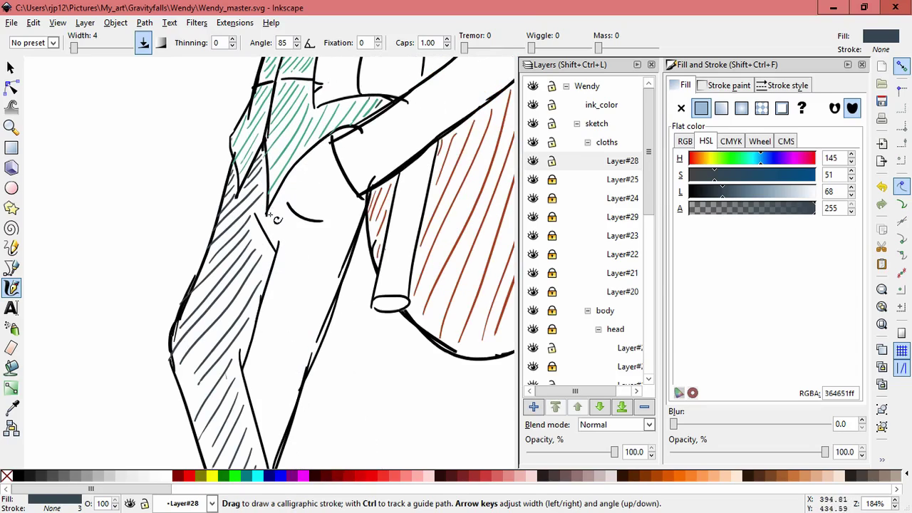
mouse_move(330, 150)
left_mouse_down()
mouse_move(299, 181)
mouse_move(309, 213)
left_mouse_up()
mouse_move(342, 182)
left_mouse_down()
mouse_move(309, 214)
mouse_move(336, 219)
mouse_move(246, 298)
left_mouse_up()
key("ctrl+z")
left_click_drag(355, 214, 281, 318)
left_click_drag(349, 233, 261, 335)
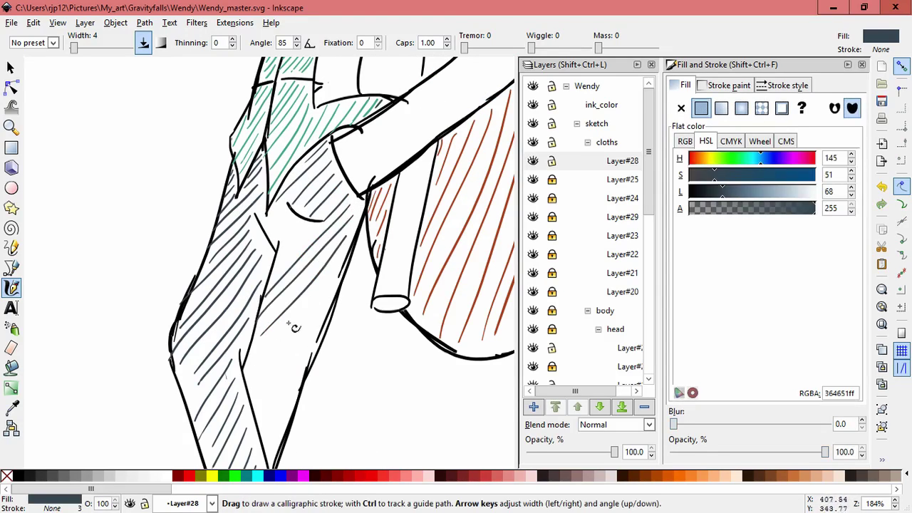
- Extend the hatching down the other leg to where the legs cross and fill the gap below the pocket curve
left_click_drag(334, 275, 284, 338)
left_click_drag(326, 305, 246, 400)
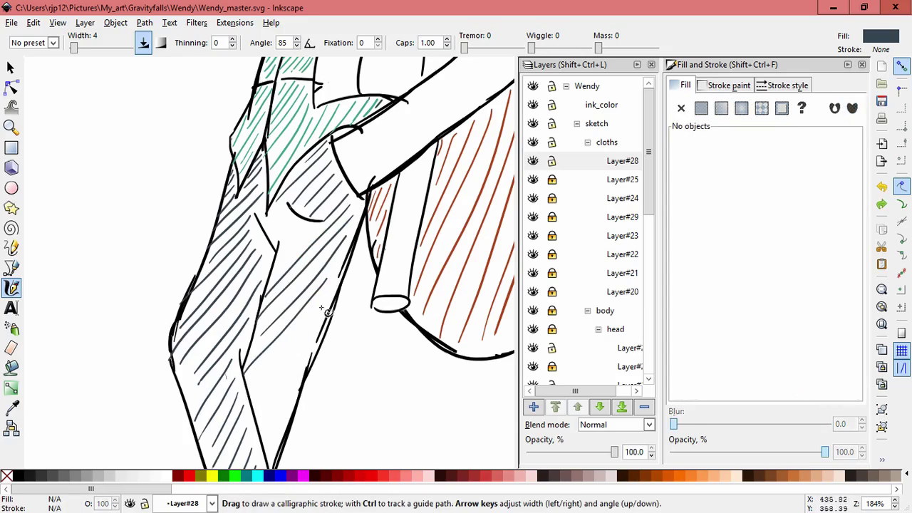
left_click_drag(317, 350, 255, 407)
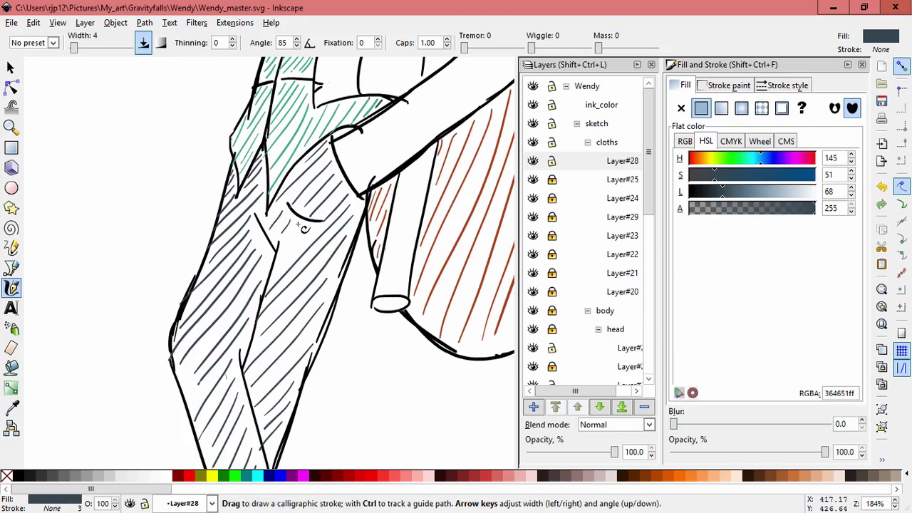
left_click_drag(304, 239, 293, 254)
- Hatch the small piece of trouser ankle behind the front leg, just above the flat boot's cuff
key("space")
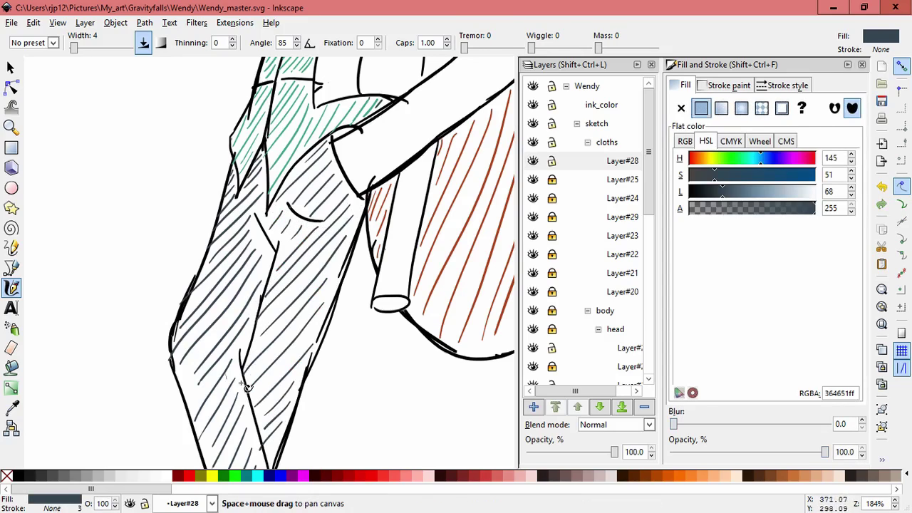
scroll(238, 345, "down", 2)
mouse_move(225, 422)
left_mouse_down()
mouse_move(222, 396)
mouse_move(274, 299)
left_mouse_up()
scroll(256, 325, "up", 1)
scroll(265, 328, "up", 1, "ctrl")
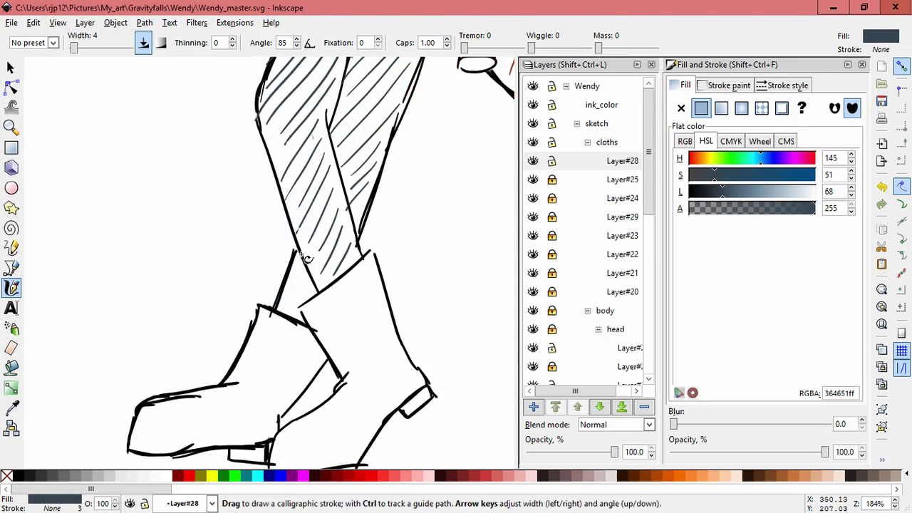
scroll(306, 276, "down", 3, "ctrl")
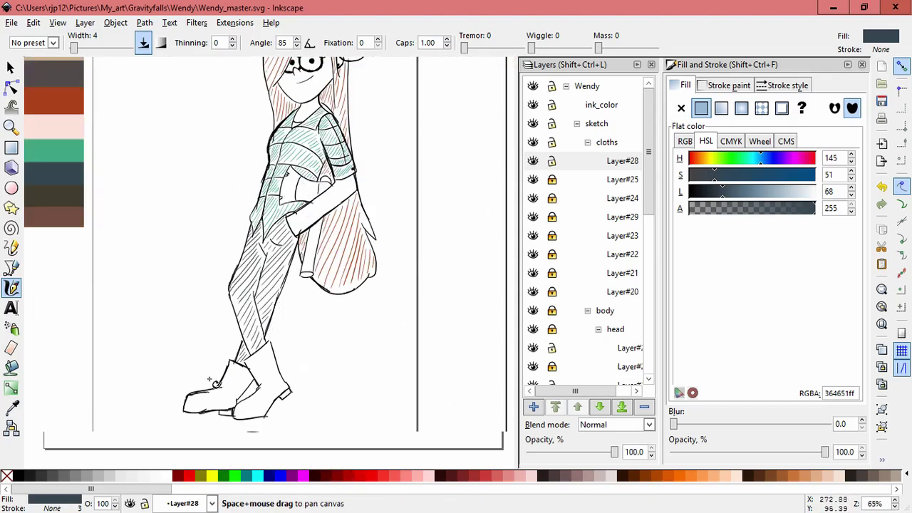
left_click(11, 408)
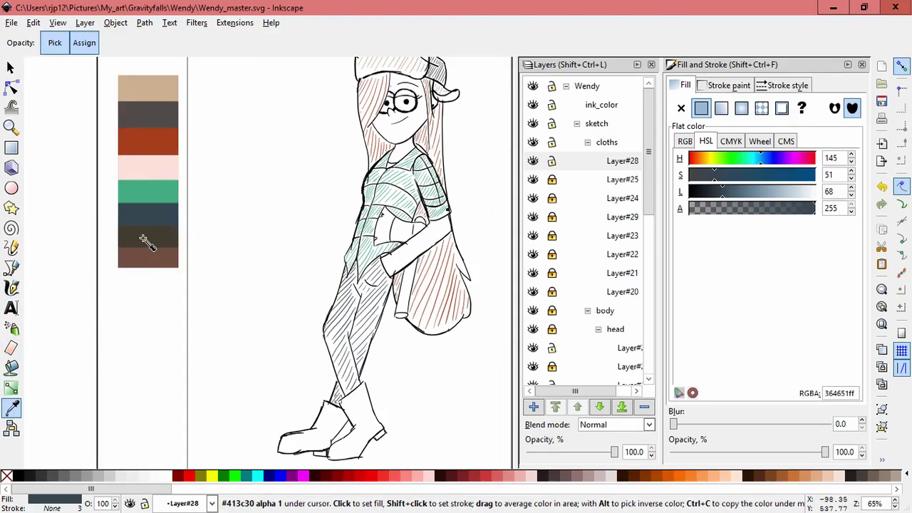
left_click(80, 512)
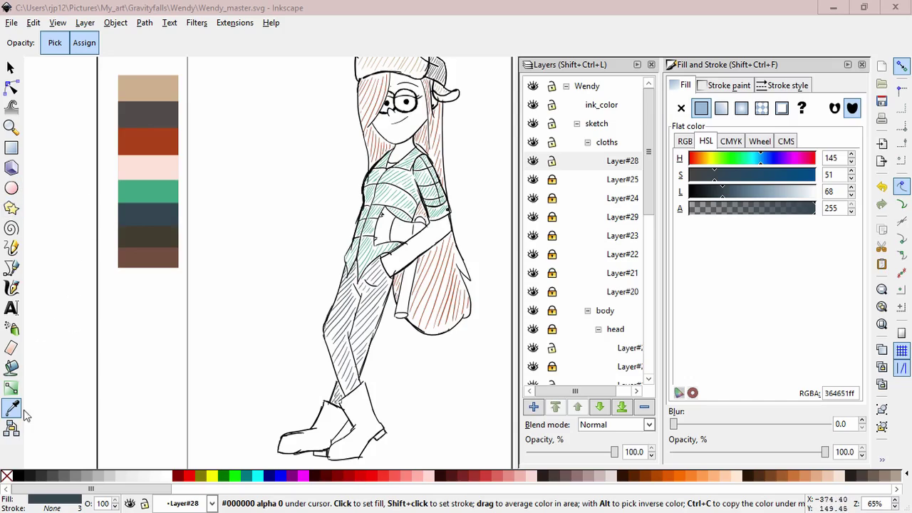
left_click(158, 237)
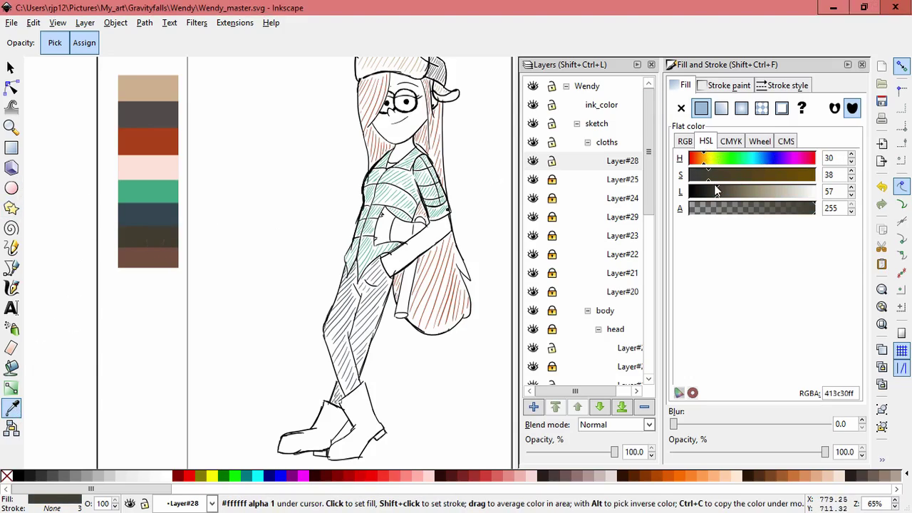
left_click_drag(710, 176, 816, 177)
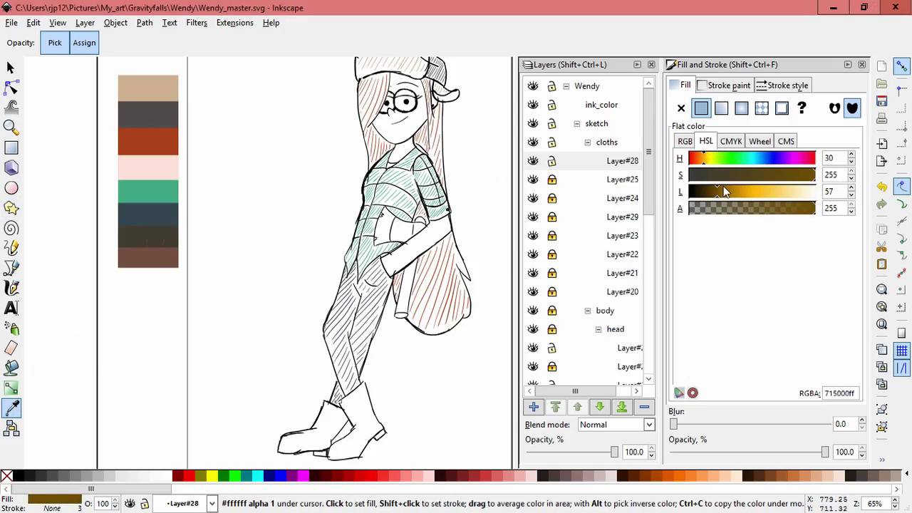
left_click(725, 191)
left_click(12, 288)
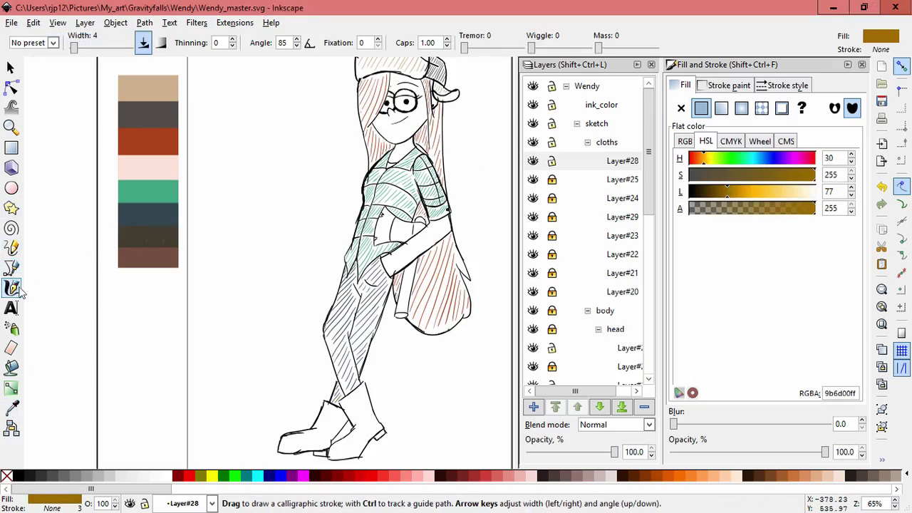
left_click_drag(288, 214, 196, 316)
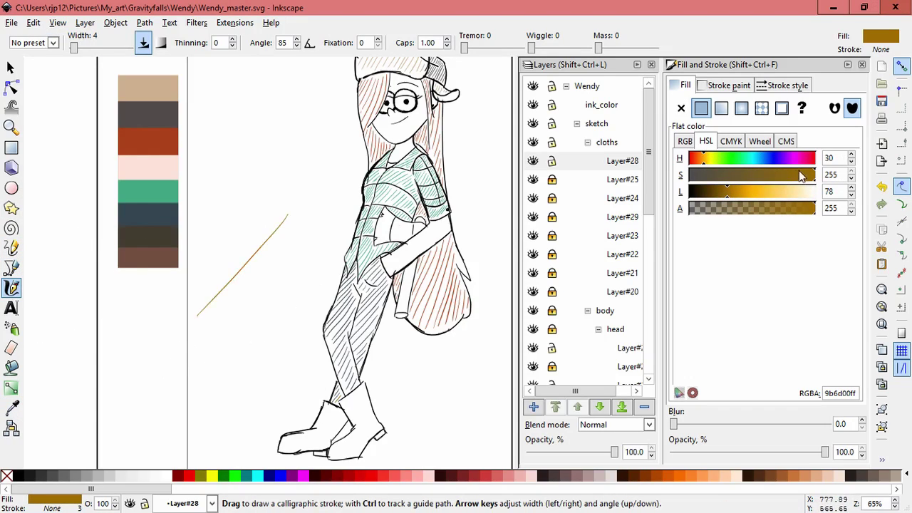
left_click(742, 191)
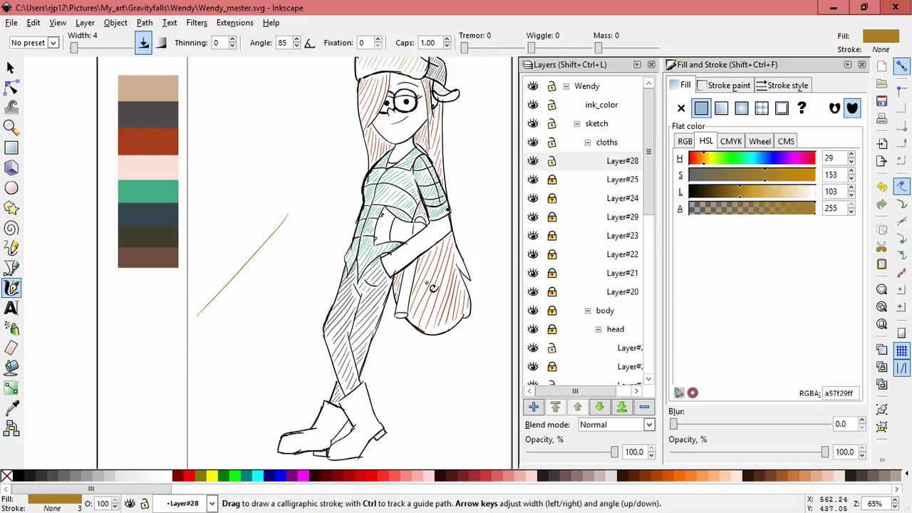
left_click_drag(767, 193, 756, 192)
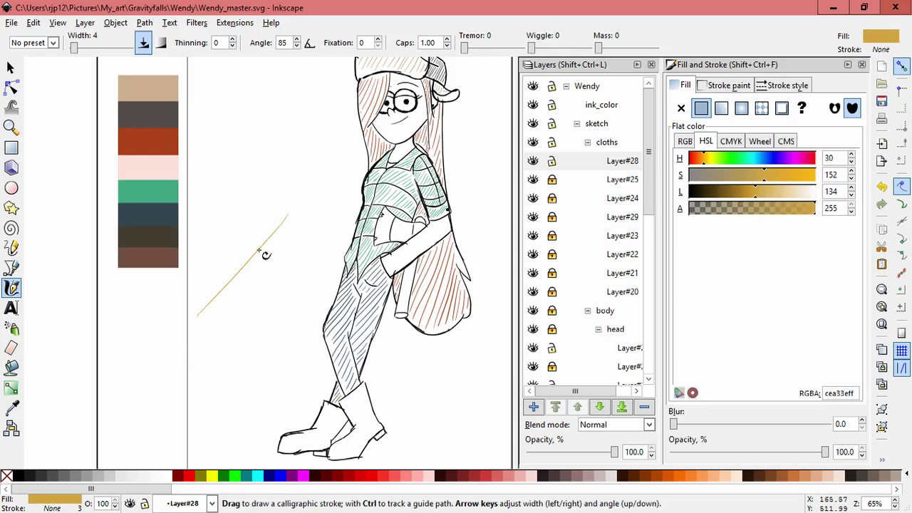
left_click_drag(302, 208, 273, 302)
key("ctrl+z")
key("ctrl+z")
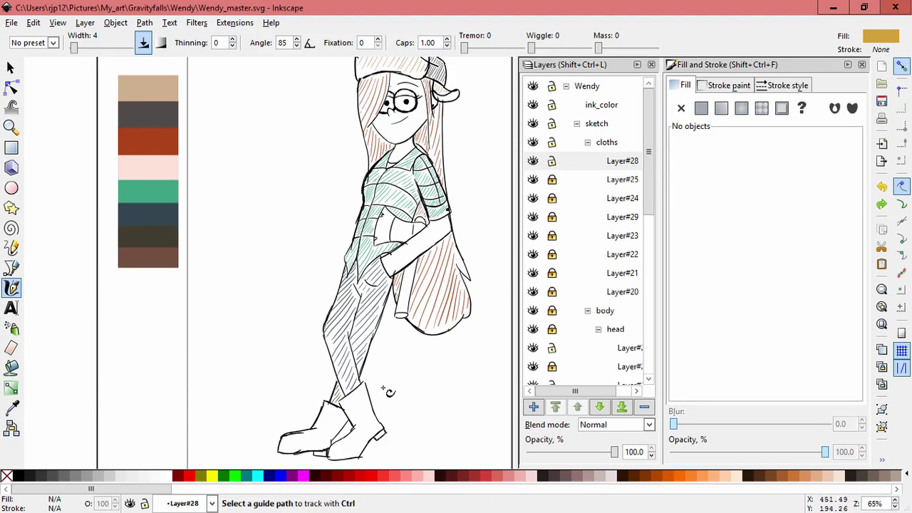
- Pick the dark olive-brown palette swatch as the calligraphy stroke colour for the boots
scroll(374, 395, "up", 2)
scroll(370, 342, "down", 3)
scroll(371, 297, "up", 1)
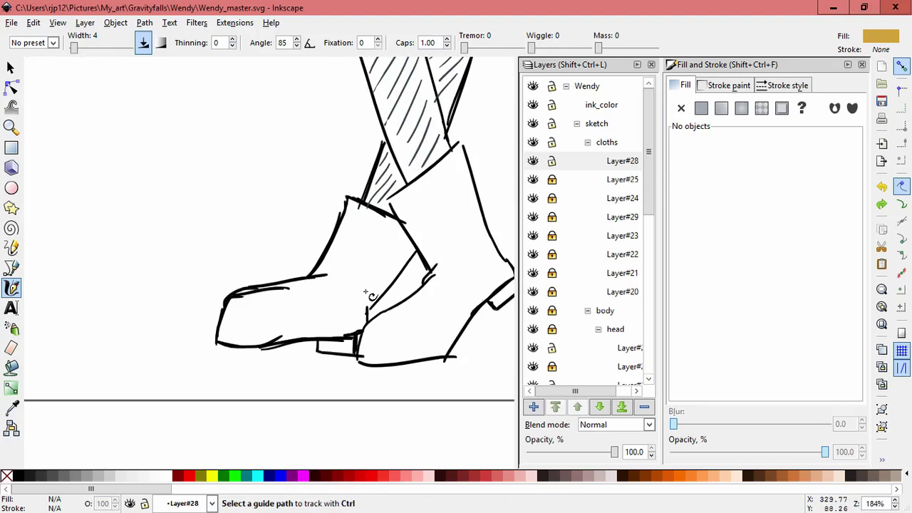
scroll(366, 285, "down", 2)
left_click_drag(375, 129, 483, 269)
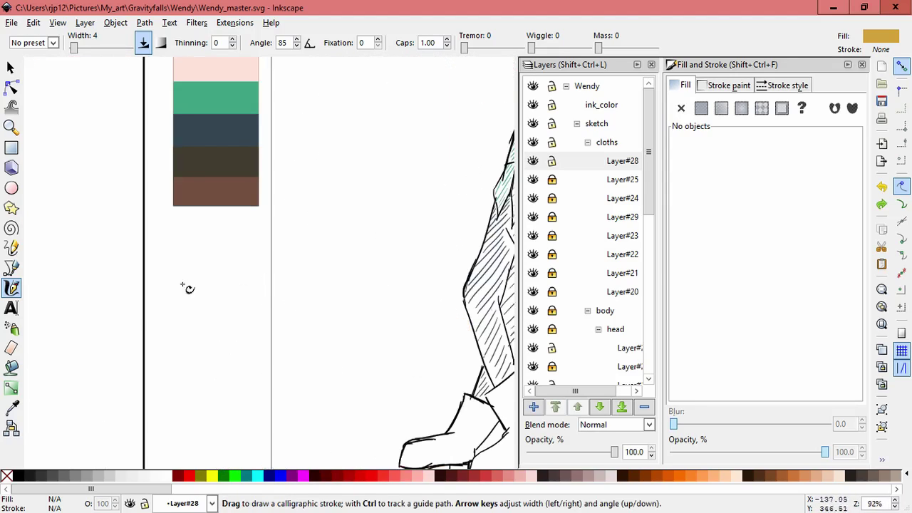
left_click(11, 408)
left_click(224, 169)
left_click(12, 288)
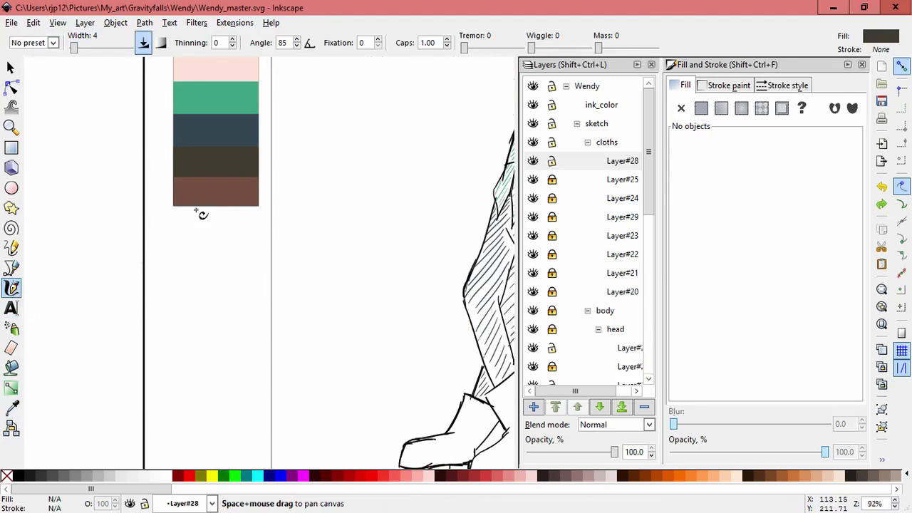
left_click_drag(200, 213, 59, 61)
scroll(362, 298, "up", 4)
scroll(275, 240, "down", 2)
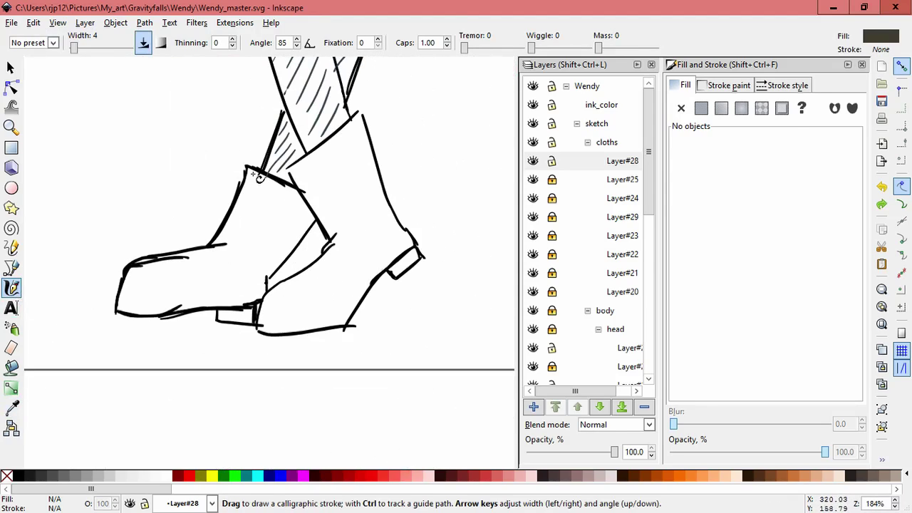
- Hatch the flat boot with olive-brown diagonal strokes from its cuff across the instep and sole to the toe
left_click_drag(253, 175, 233, 208)
mouse_move(265, 180)
left_mouse_down()
mouse_move(214, 244)
mouse_move(225, 240)
left_mouse_up()
left_click_drag(286, 193, 226, 254)
left_click_drag(291, 204, 200, 286)
left_click_drag(296, 213, 194, 309)
left_click_drag(294, 228, 203, 318)
left_click_drag(269, 271, 228, 311)
left_click_drag(260, 289, 242, 311)
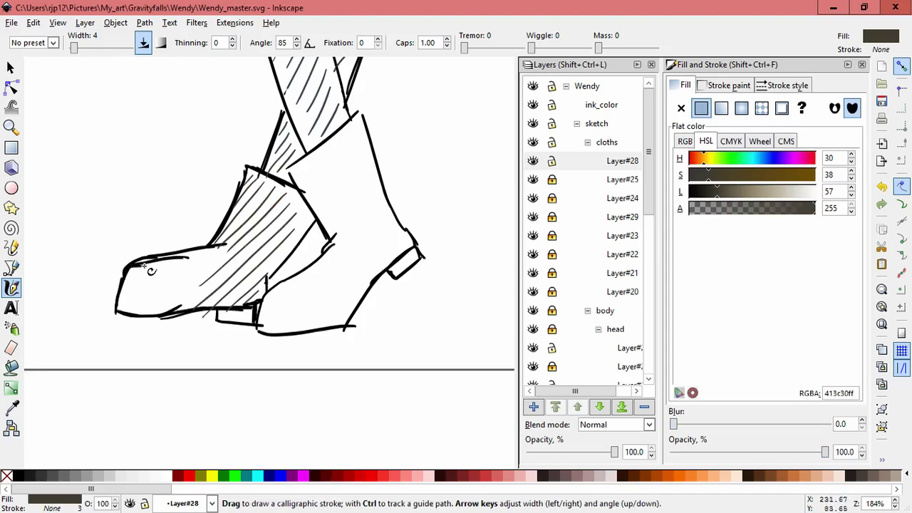
left_click_drag(158, 262, 123, 303)
mouse_move(178, 261)
left_mouse_down()
mouse_move(134, 306)
mouse_move(150, 312)
left_mouse_up()
left_click_drag(225, 263, 165, 314)
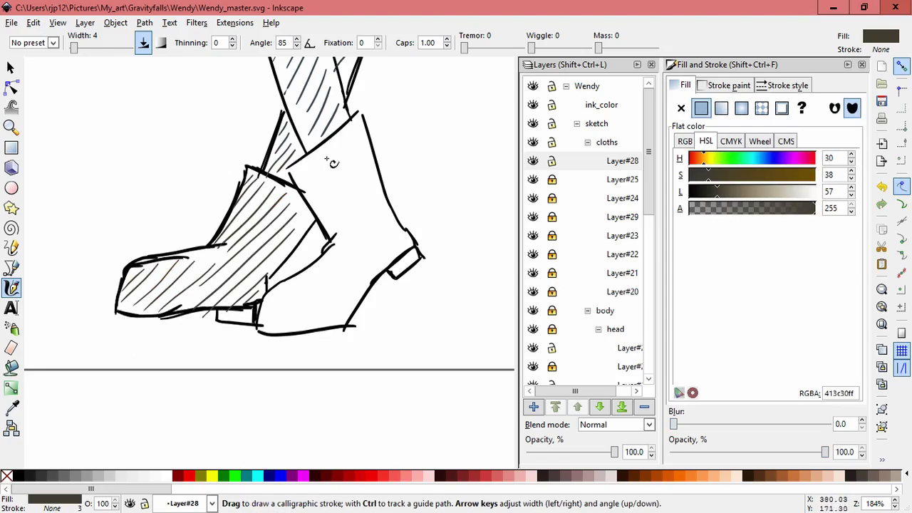
- Hatch the raised-heel boot's shaft from its slanted cuff down to the ankle, undoing the badly placed strokes
left_click_drag(329, 147, 302, 188)
mouse_move(348, 136)
left_mouse_down()
mouse_move(306, 218)
mouse_move(318, 235)
left_mouse_up()
left_click_drag(365, 148, 321, 241)
left_click_drag(370, 179, 340, 221)
left_click_drag(373, 181, 284, 354)
key("ctrl+z")
key("ctrl+z")
- Continue the olive-brown hatching across the raised-heel boot's ankle and down towards its sole, undoing stray strokes
left_click_drag(376, 191, 308, 312)
left_click_drag(378, 212, 334, 295)
key("ctrl+z")
mouse_move(378, 212)
left_mouse_down()
mouse_move(357, 262)
mouse_move(319, 312)
left_mouse_up()
key("ctrl+z")
left_click_drag(384, 225, 344, 318)
key("ctrl+z")
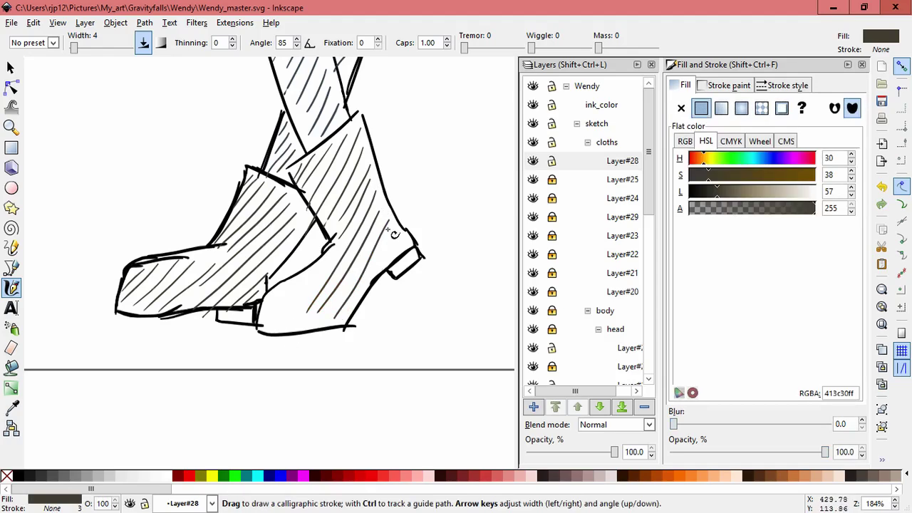
- Hatch the raised-heel boot's back above the heel block and its forefoot tucked behind the flat boot
left_click_drag(405, 240, 383, 273)
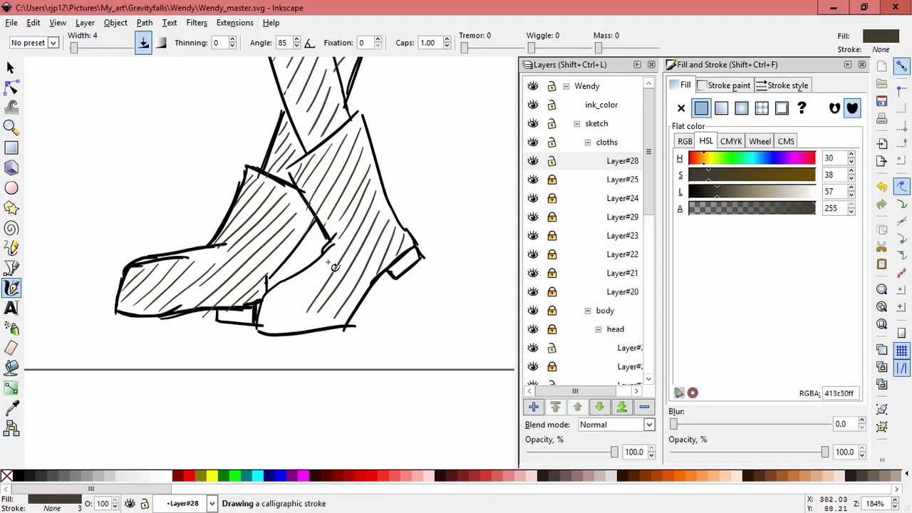
key("ctrl+z")
mouse_move(327, 262)
left_mouse_down()
mouse_move(272, 331)
mouse_move(287, 328)
left_mouse_up()
mouse_move(304, 273)
left_mouse_down()
mouse_move(272, 334)
mouse_move(266, 324)
left_mouse_up()
key("ctrl+z")
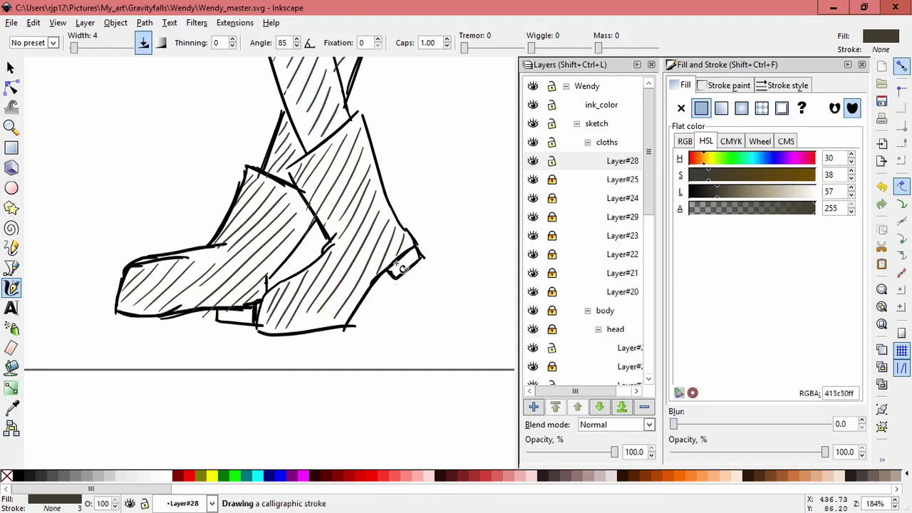
left_click_drag(415, 258, 392, 283)
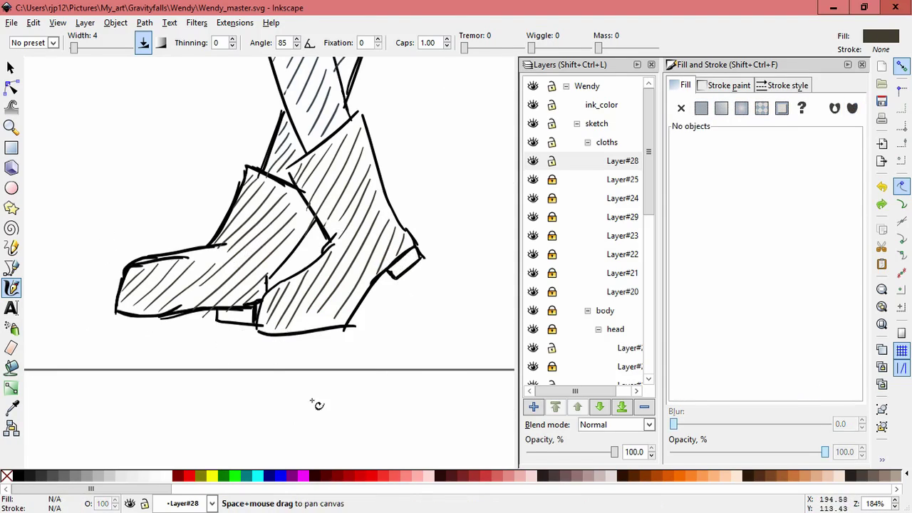
- Pick the brown palette swatch as fill and hatch the heel blocks of both boots with short calligraphic strokes
left_click_drag(312, 400, 499, 456)
left_click_drag(221, 344, 377, 442)
left_click(11, 408)
left_click(238, 160)
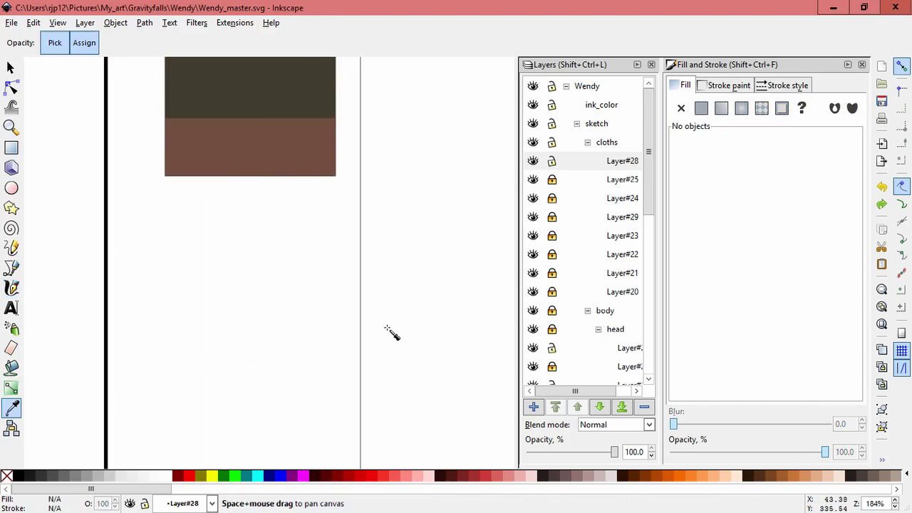
left_click_drag(388, 328, 178, 189)
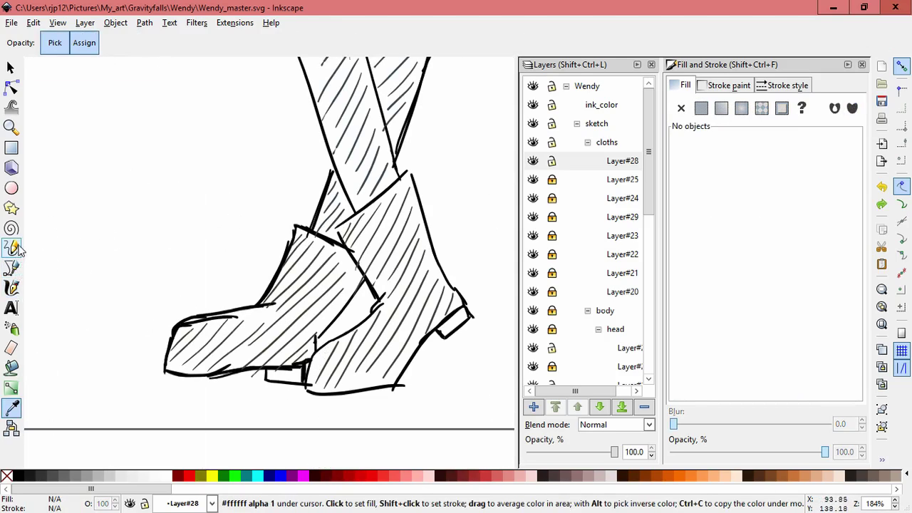
left_click(11, 287)
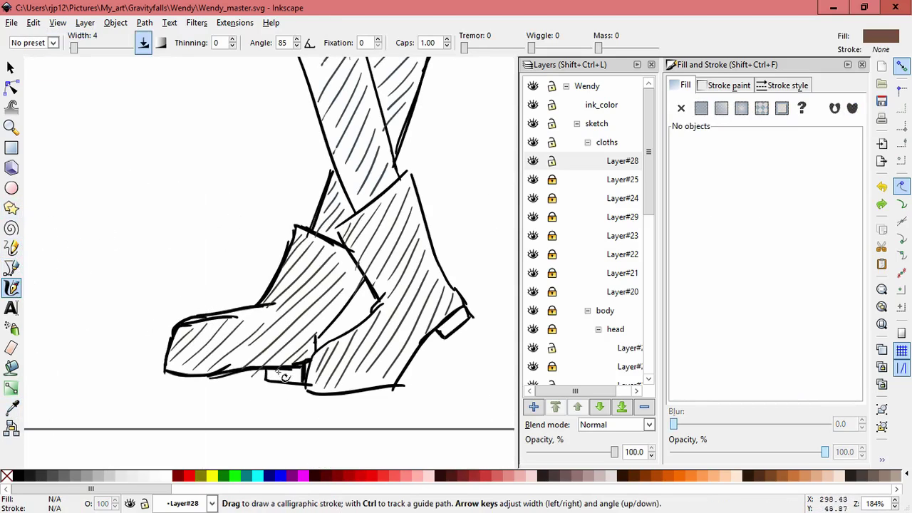
scroll(324, 363, "down", 1)
scroll(324, 364, "right", 2)
mouse_move(296, 336)
left_mouse_down()
mouse_move(329, 344)
mouse_move(348, 364)
left_mouse_up()
key("ctrl+z")
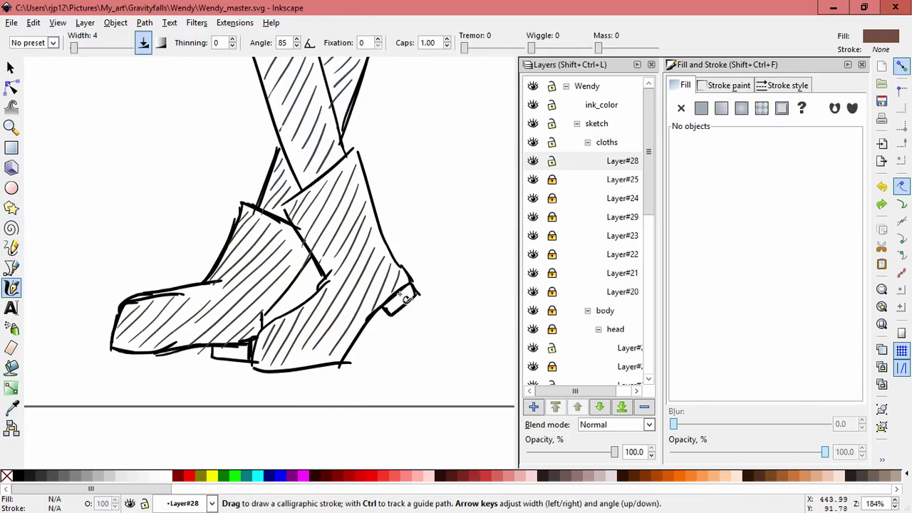
mouse_move(392, 303)
left_mouse_down()
mouse_move(387, 310)
mouse_move(412, 291)
left_mouse_up()
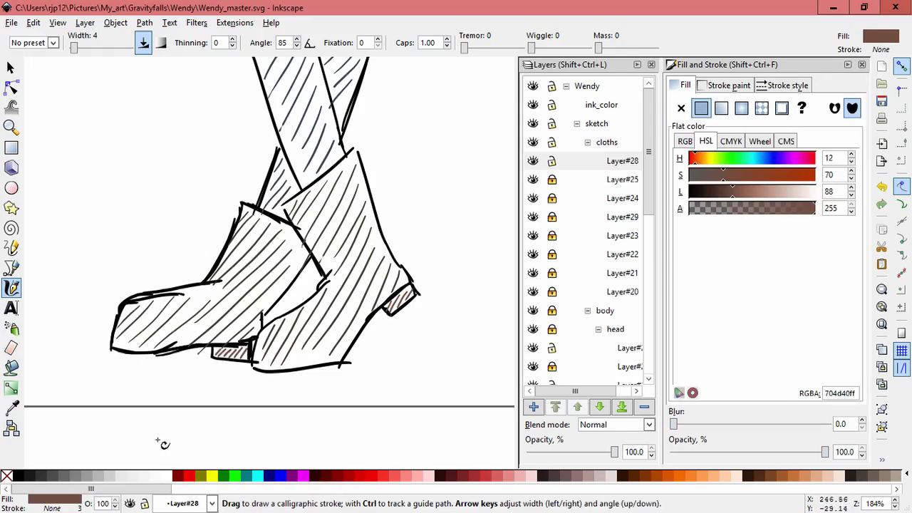
- Try brown diagonal hatching over the flat boot's toe and forefoot, and undo those strokes
left_click_drag(147, 301, 118, 335)
left_click_drag(153, 301, 117, 344)
mouse_move(163, 300)
left_mouse_down()
mouse_move(117, 348)
mouse_move(128, 347)
left_mouse_up()
mouse_move(204, 298)
left_mouse_down()
mouse_move(145, 351)
mouse_move(159, 350)
left_mouse_up()
left_click_drag(263, 272, 167, 358)
key("ctrl+z")
left_click_drag(241, 292, 180, 345)
left_click_drag(259, 299, 208, 348)
key("ctrl+z")
key("ctrl+z")
key("ctrl+z")
key("ctrl+z")
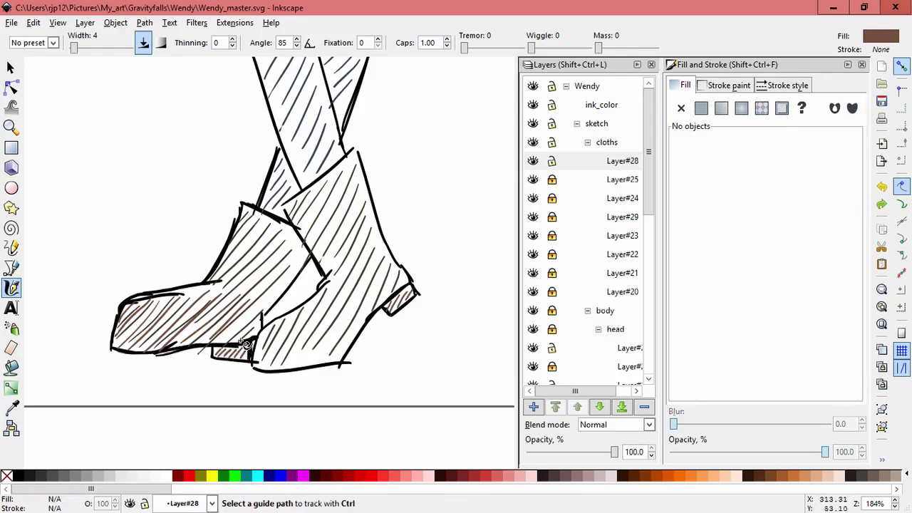
key("ctrl+z")
key("ctrl+z")
key("ctrl+z")
key("ctrl+z")
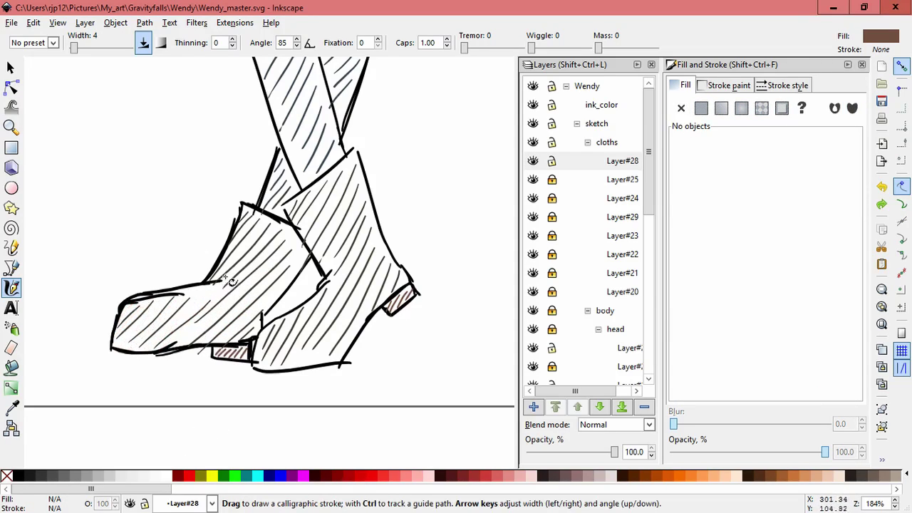
- Try a curved brown line across the instep of both boots, and undo the strokes
left_click_drag(253, 286, 299, 287)
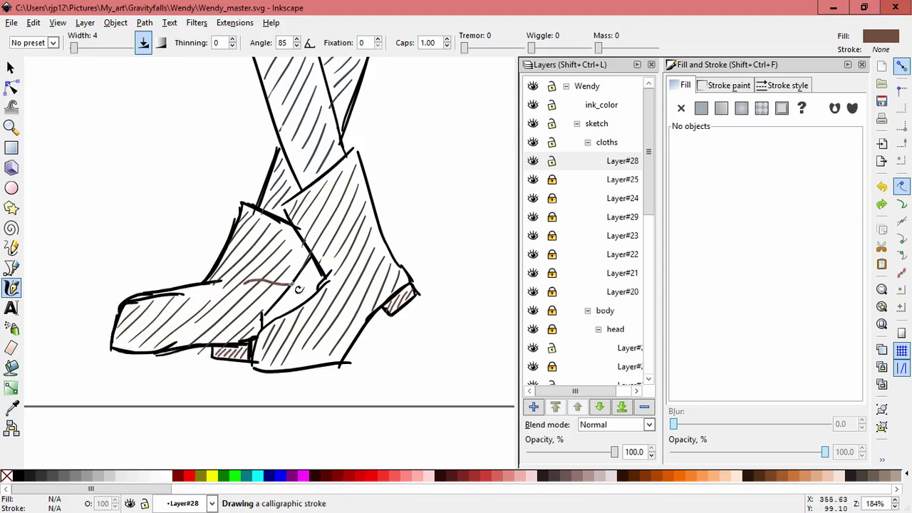
left_click_drag(237, 290, 224, 285)
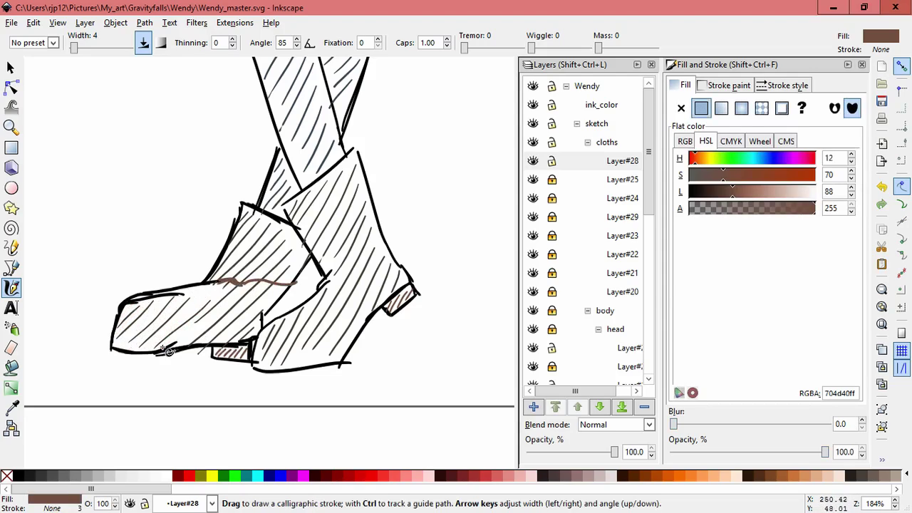
key("ctrl+z")
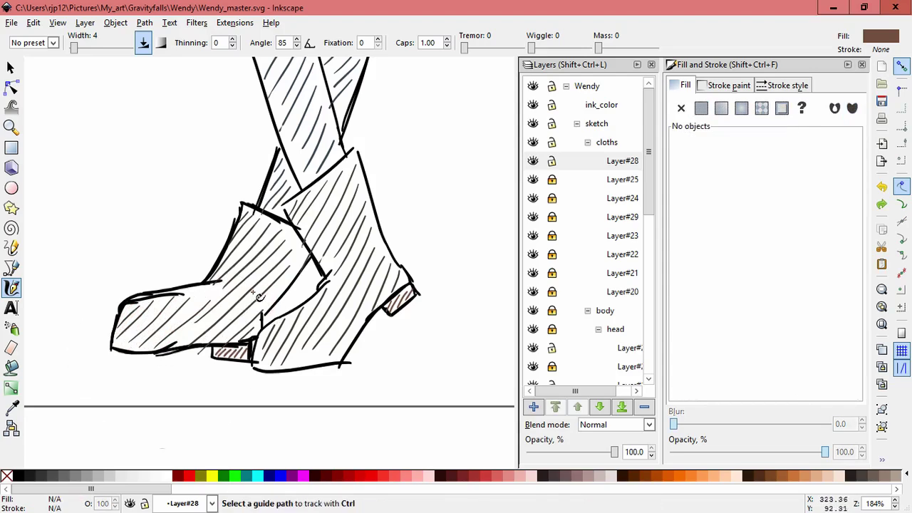
left_click_drag(254, 288, 261, 322)
key("ctrl+z")
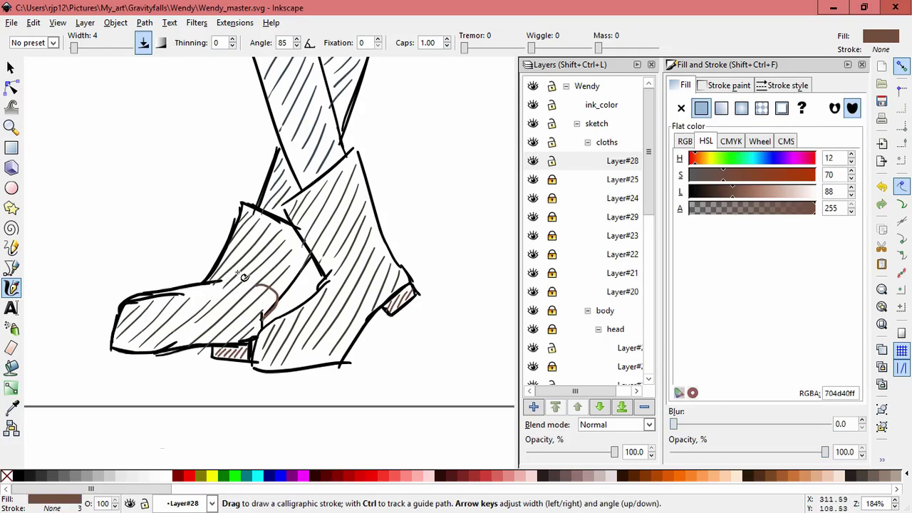
mouse_move(222, 270)
left_mouse_down()
mouse_move(236, 261)
mouse_move(278, 298)
left_mouse_up()
key("ctrl+z")
key("ctrl+z")
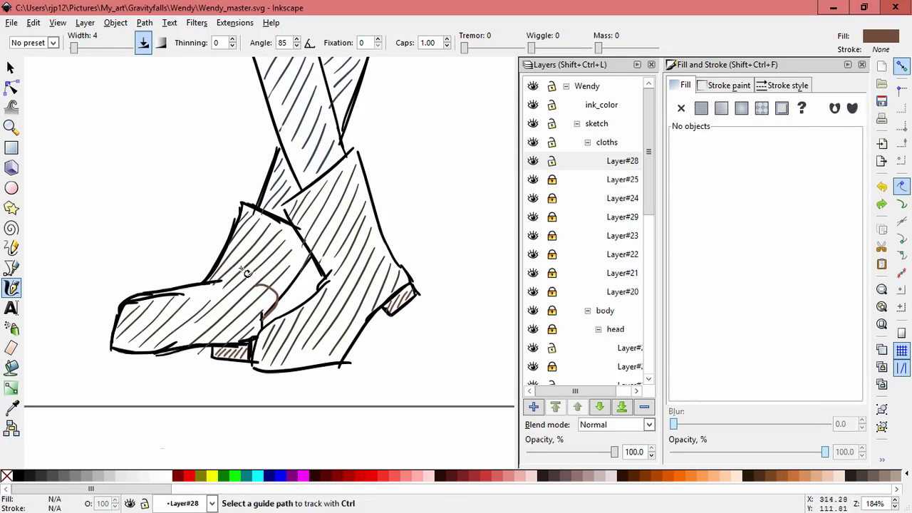
left_click_drag(226, 264, 264, 301)
key("ctrl+z")
key("ctrl+z")
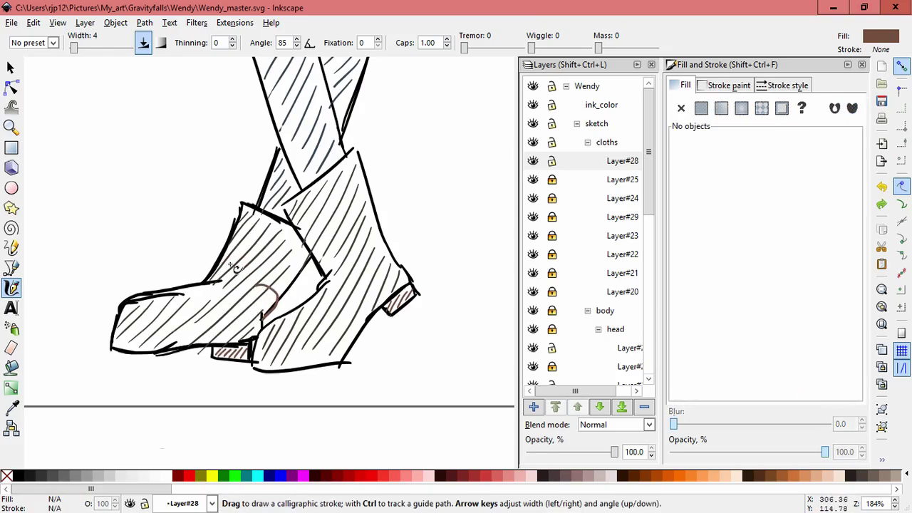
left_click(236, 267)
mouse_move(322, 265)
left_mouse_down()
mouse_move(326, 251)
mouse_move(366, 245)
mouse_move(383, 225)
mouse_move(376, 229)
left_mouse_up()
key("ctrl+z")
key("ctrl+z")
key("ctrl+z")
- Save the drawing, then lock Layer#28 and collapse the cloths group
scroll(360, 363, "down", 1)
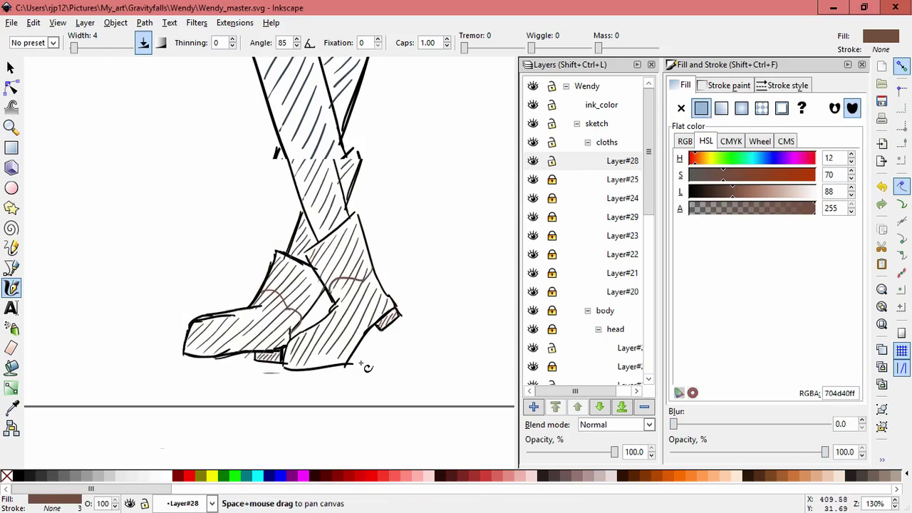
scroll(365, 367, "down", 2)
left_click(403, 335)
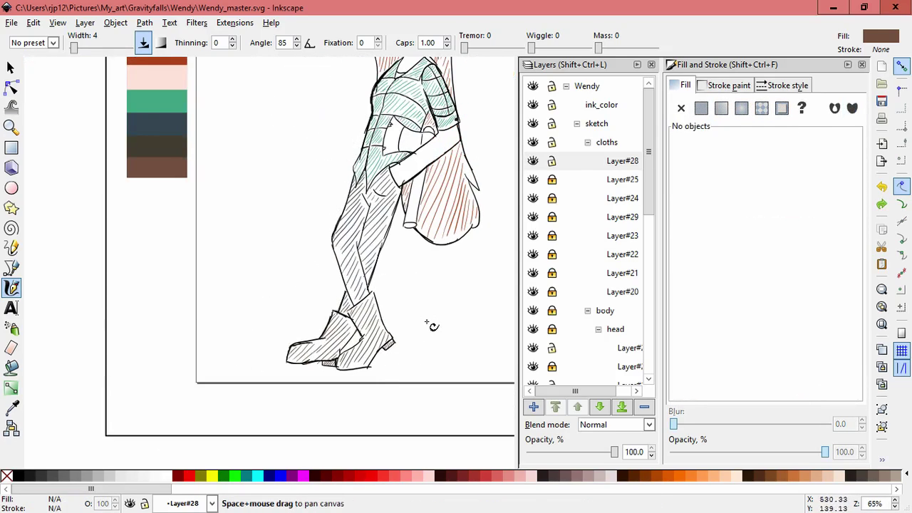
scroll(432, 326, "down", 3)
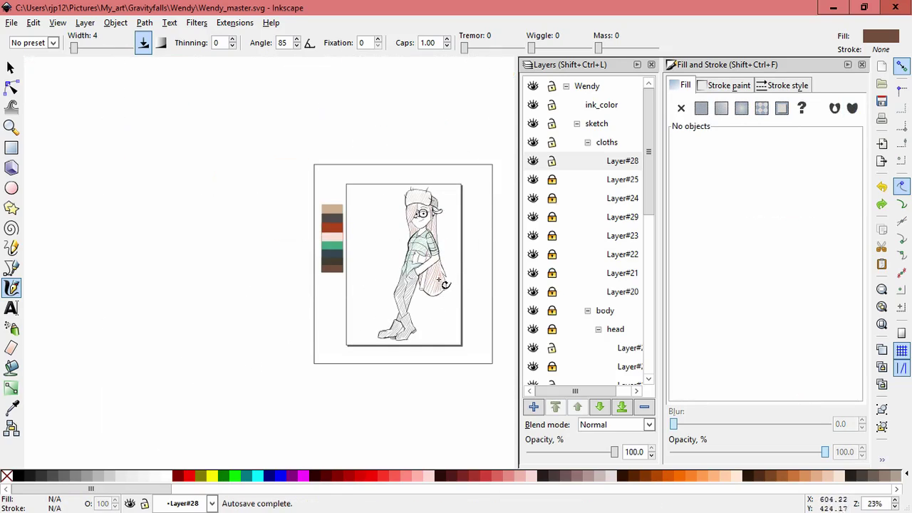
key("5")
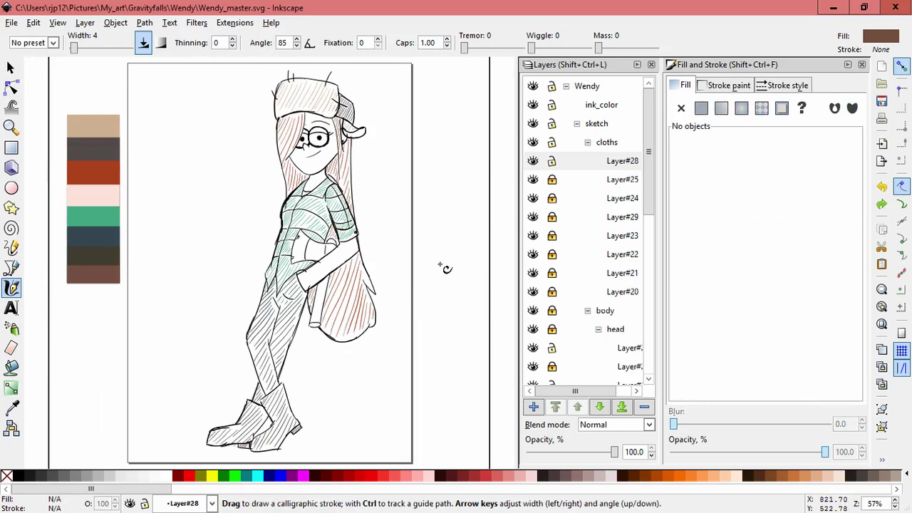
key("ctrl+s")
left_click(555, 161)
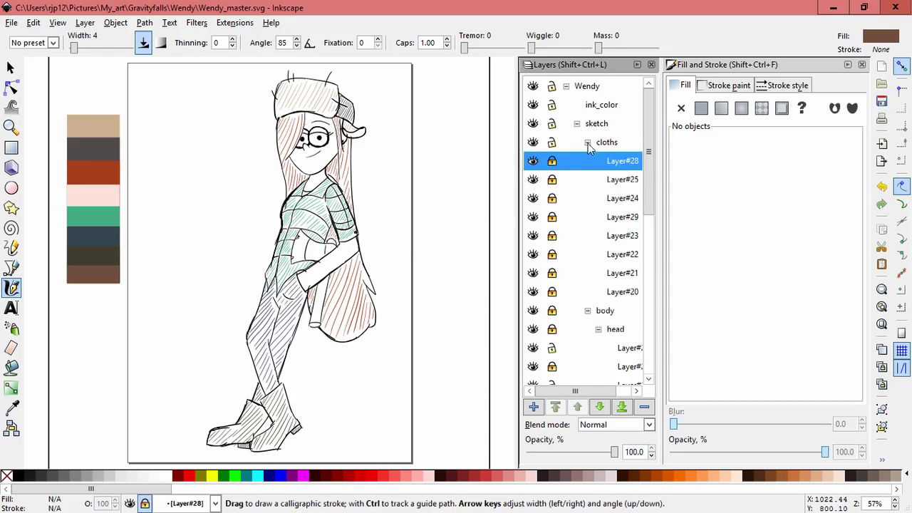
left_click(588, 142)
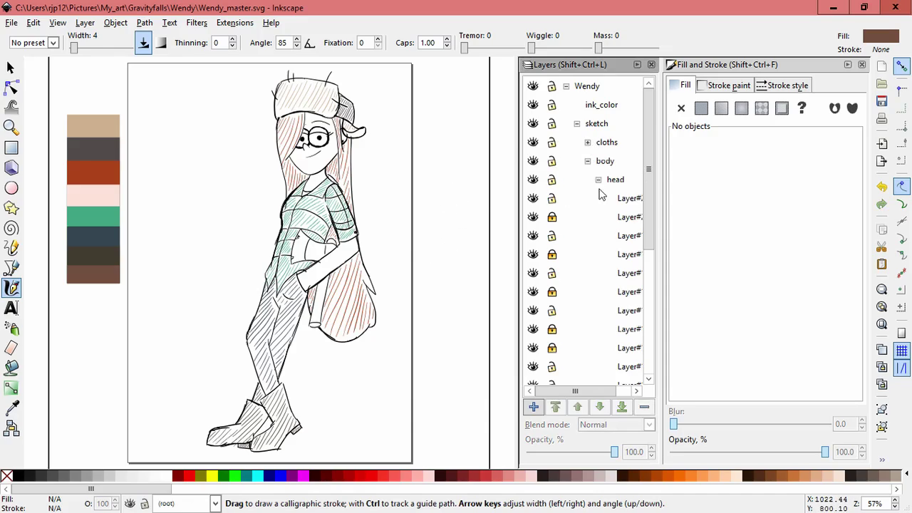
- Examine the body and head layers, toggling individual head sublayers to see which facial parts they hold
left_click(599, 179)
scroll(646, 277, "down", 1)
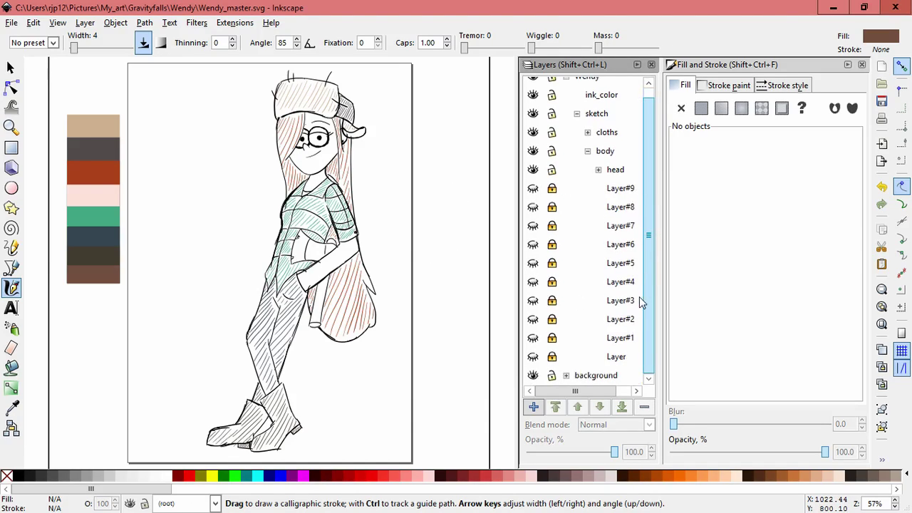
scroll(644, 269, "up", 1)
left_click(598, 180)
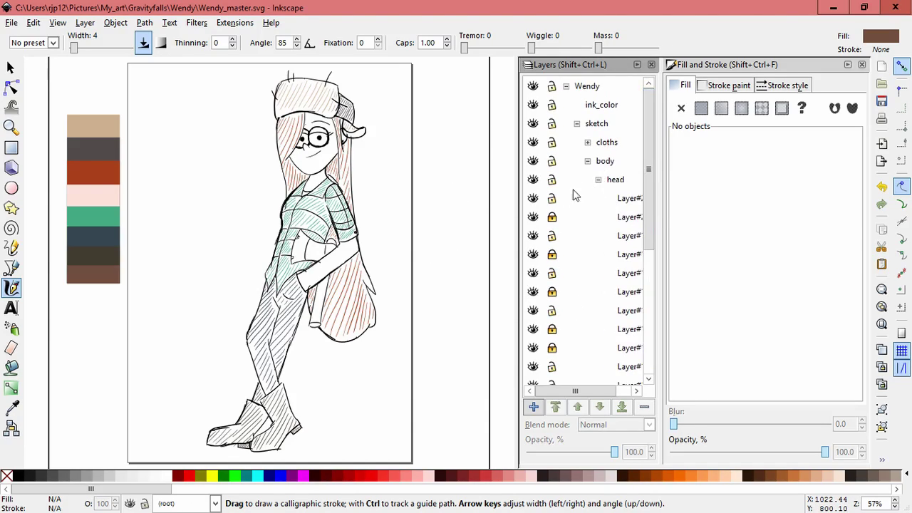
left_click(537, 197)
left_click(535, 273)
left_click(535, 273)
left_click(533, 254)
left_click(533, 253)
left_click(535, 232)
left_click(535, 232)
- Lock the head sublayers not needed for editing and leave those holding the eyes and glasses-like outlines unlocked
left_click(551, 241)
left_click(551, 255)
left_click(550, 273)
left_click(550, 290)
left_click(532, 293)
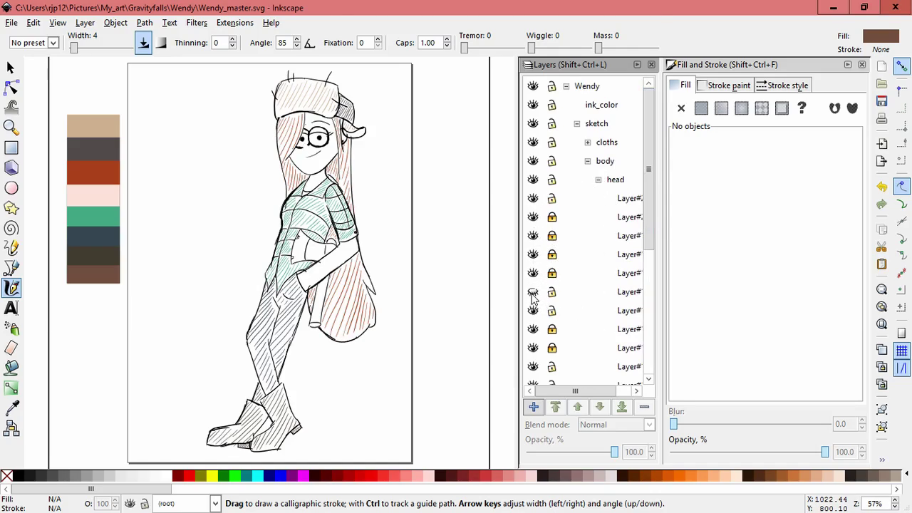
left_click(534, 344)
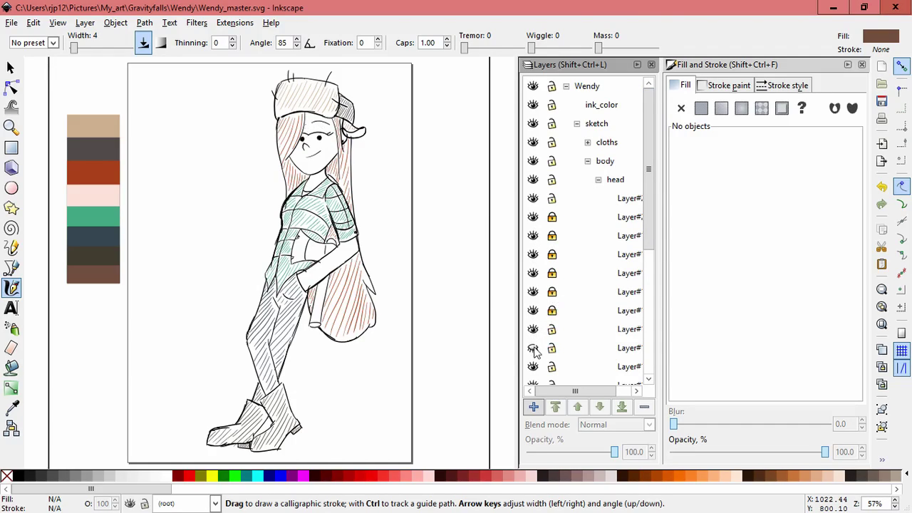
left_click(534, 347)
left_click(535, 348)
left_click(535, 350)
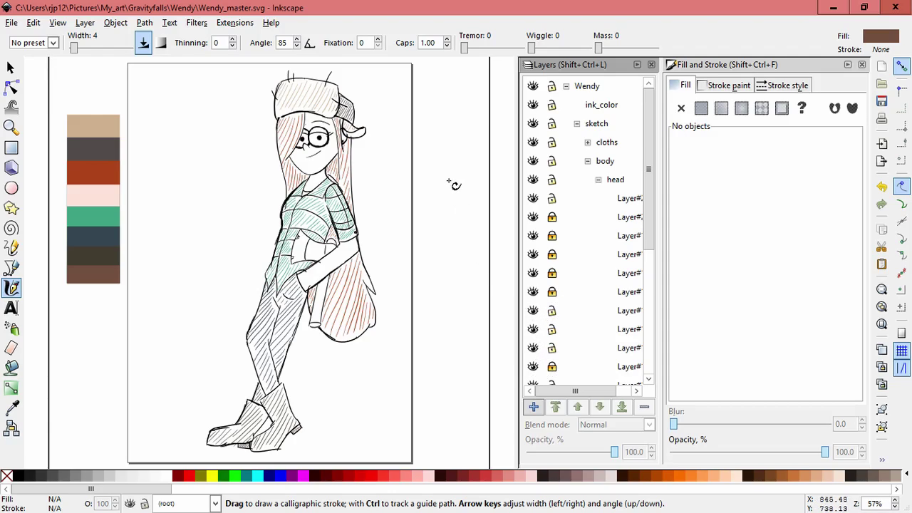
- Lock the two topmost head sublayers while test-selecting the face, undoing the trial move of its parts
left_click(10, 67)
left_click_drag(365, 178, 258, 94)
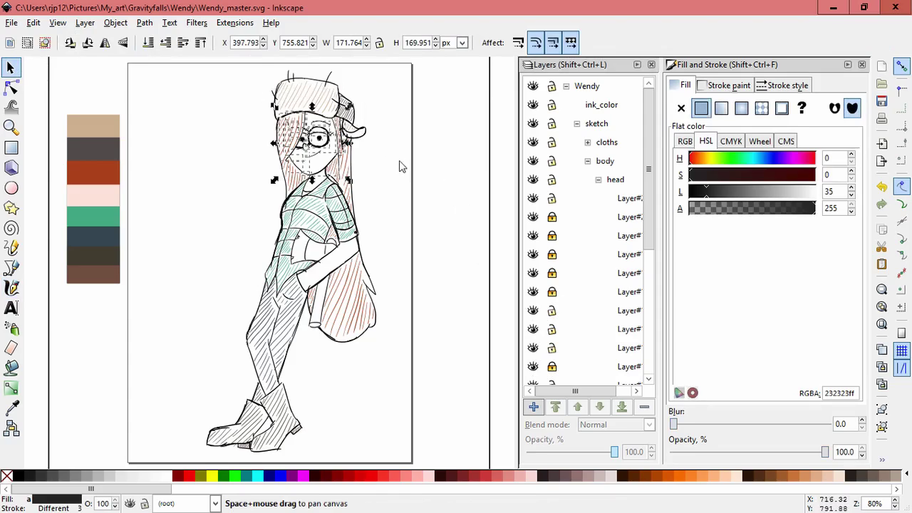
scroll(401, 164, "up", 1)
left_click(552, 198)
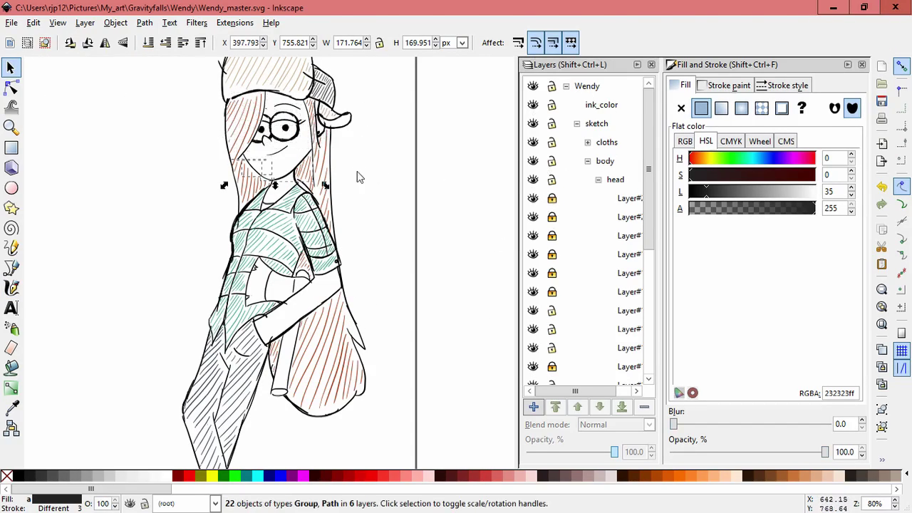
left_click_drag(315, 139, 330, 144)
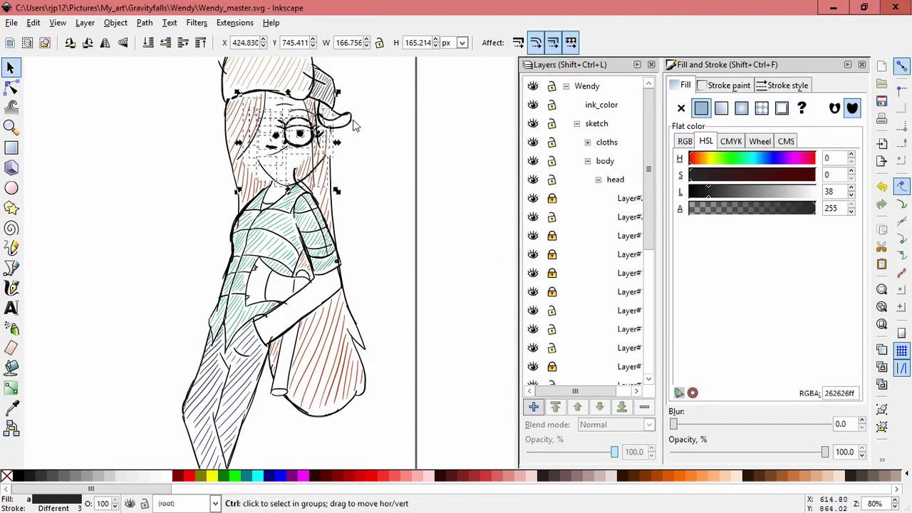
key("ctrl+z")
key("ctrl+z")
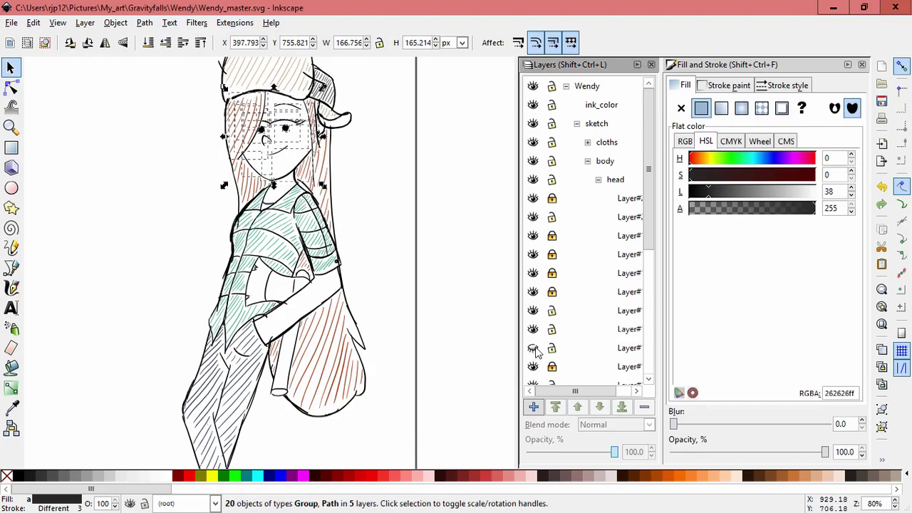
left_click(552, 217)
left_click(365, 196)
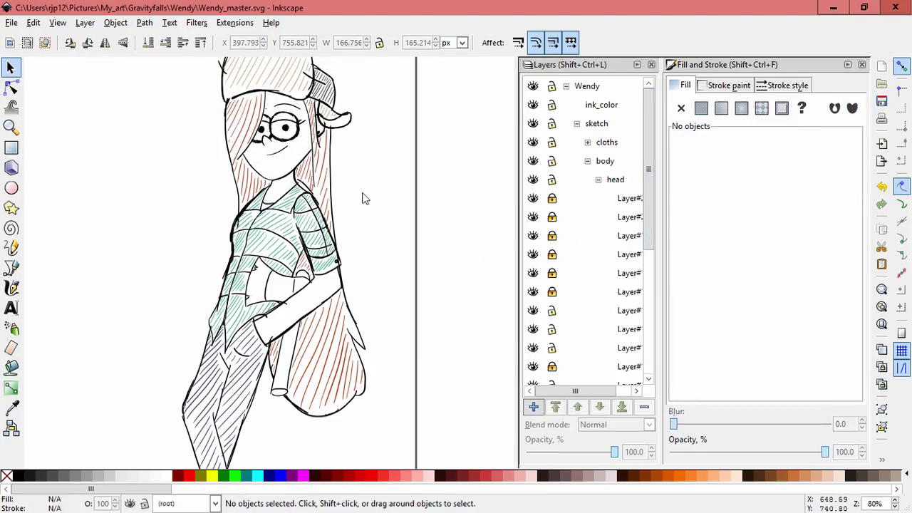
- Select the eyes with their surrounding details and enlarge them to about 127 by 78 px, adjusting their position on the face
left_click_drag(335, 226, 206, 114)
left_click(381, 203)
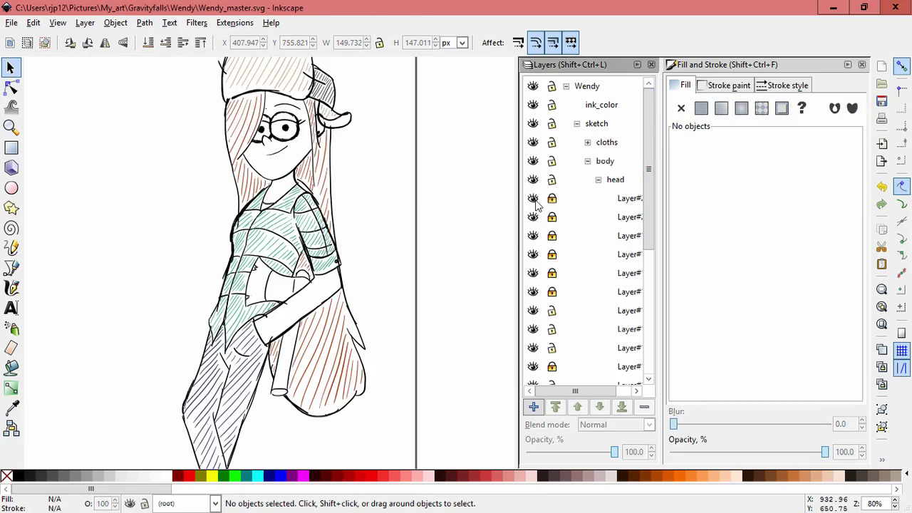
scroll(545, 256, "down", 3)
left_click_drag(320, 136, 234, 94)
scroll(350, 157, "up", 1, "ctrl")
left_click_drag(330, 162, 384, 226)
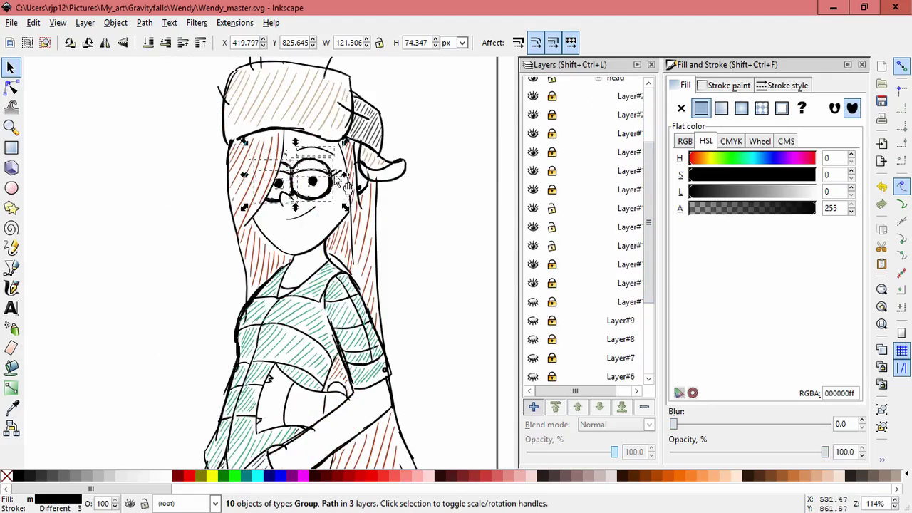
left_click_drag(346, 142, 355, 140, "shift")
key("ctrl+z")
left_click_drag(336, 180, 326, 172)
left_click(429, 259)
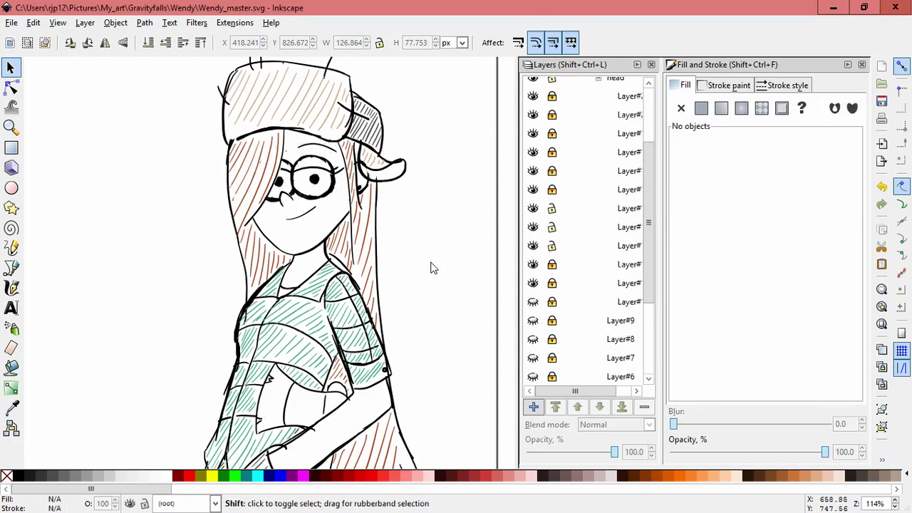
- Save the drawing with the enlarged eyes
middle_click(432, 268, "shift")
middle_click(433, 271, "shift")
middle_click(433, 272, "shift")
left_click_drag(432, 272, 422, 245)
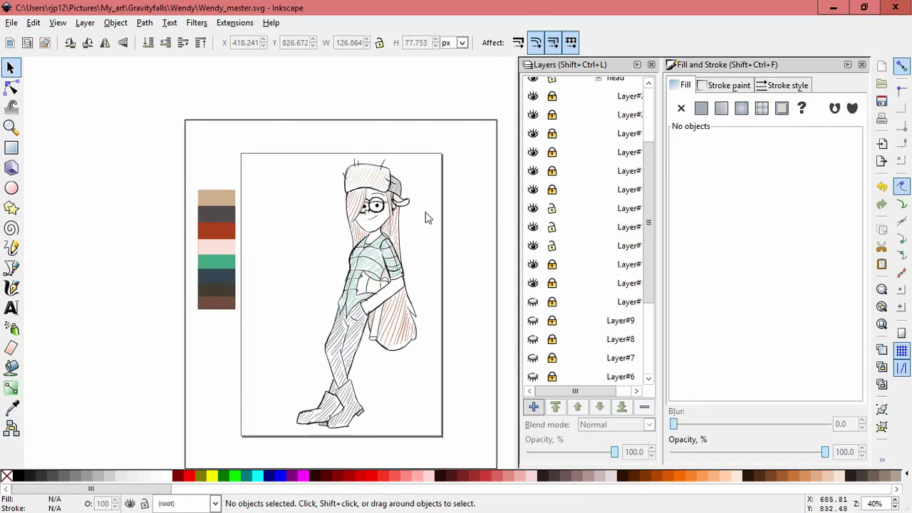
scroll(426, 217, "up", 1)
key("ctrl+s")
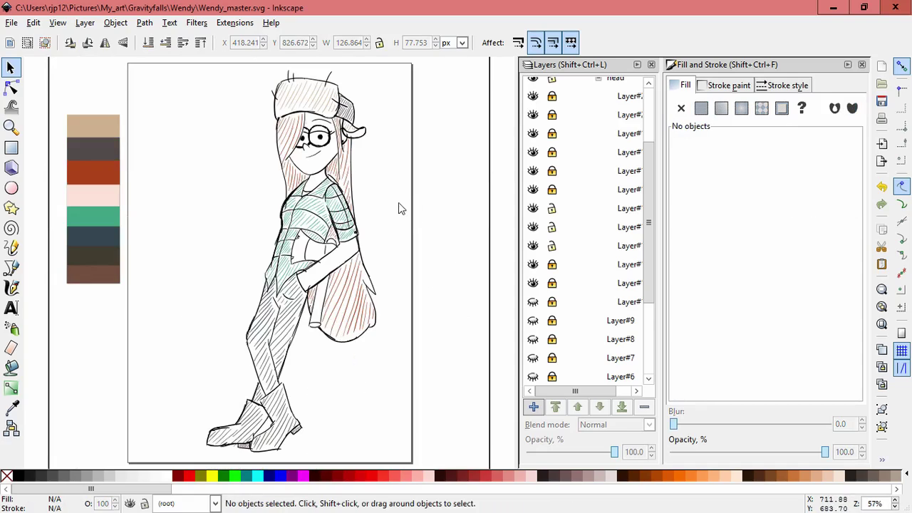